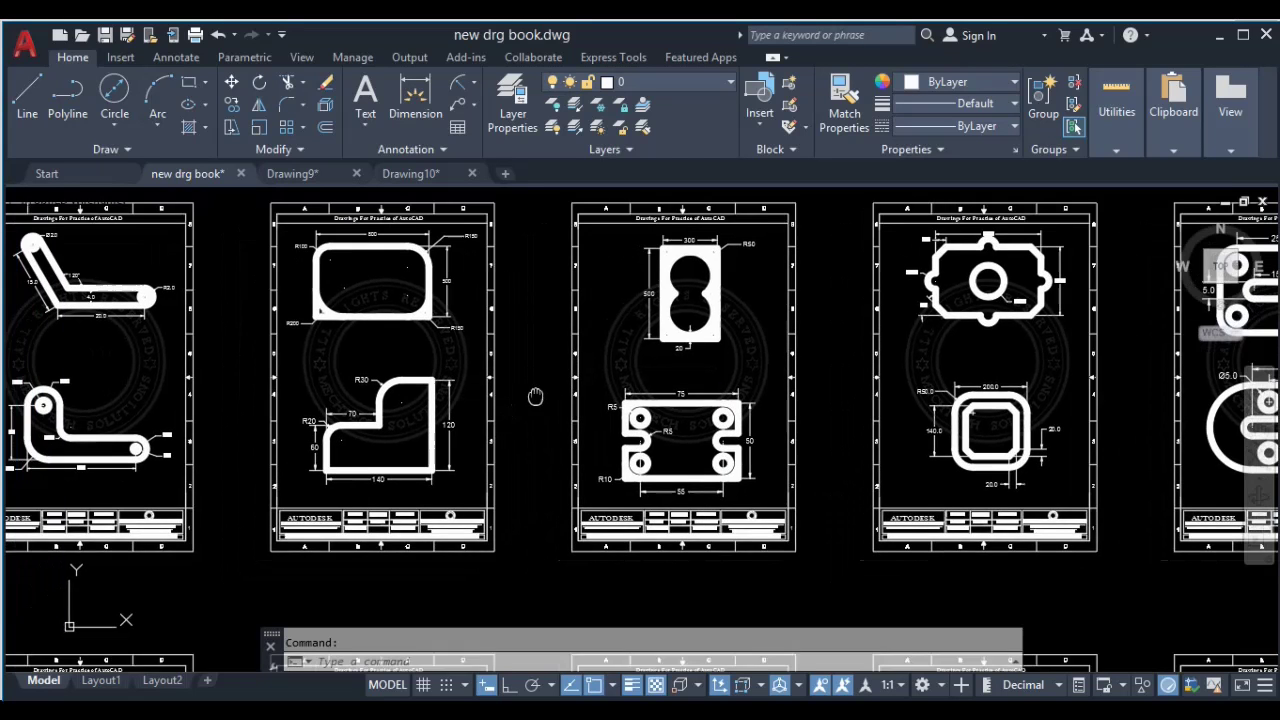
Step: Zoom and pan around the 800×500 rounded shape to inspect it
scroll(535, 402, "up", 3)
middle_click_drag(147, 321, 527, 331)
middle_click_drag(346, 263, 434, 306)
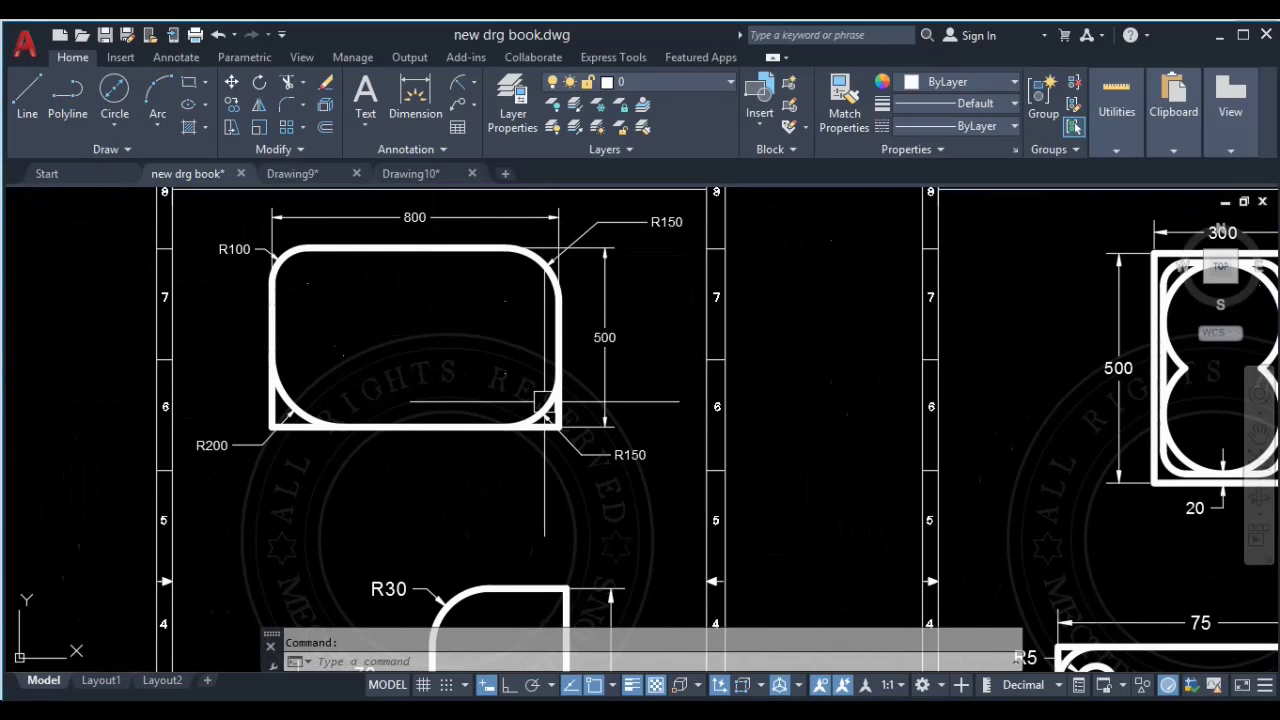
scroll(566, 468, "down", 2)
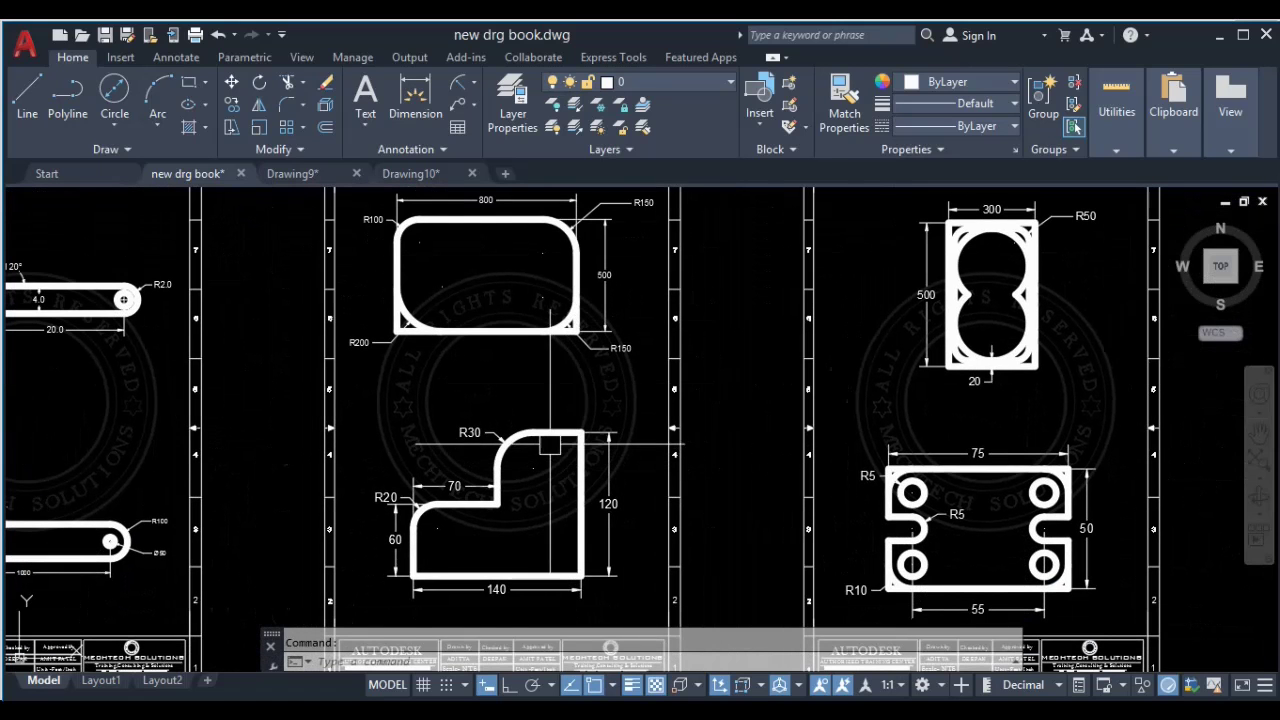
middle_click_drag(548, 447, 631, 424)
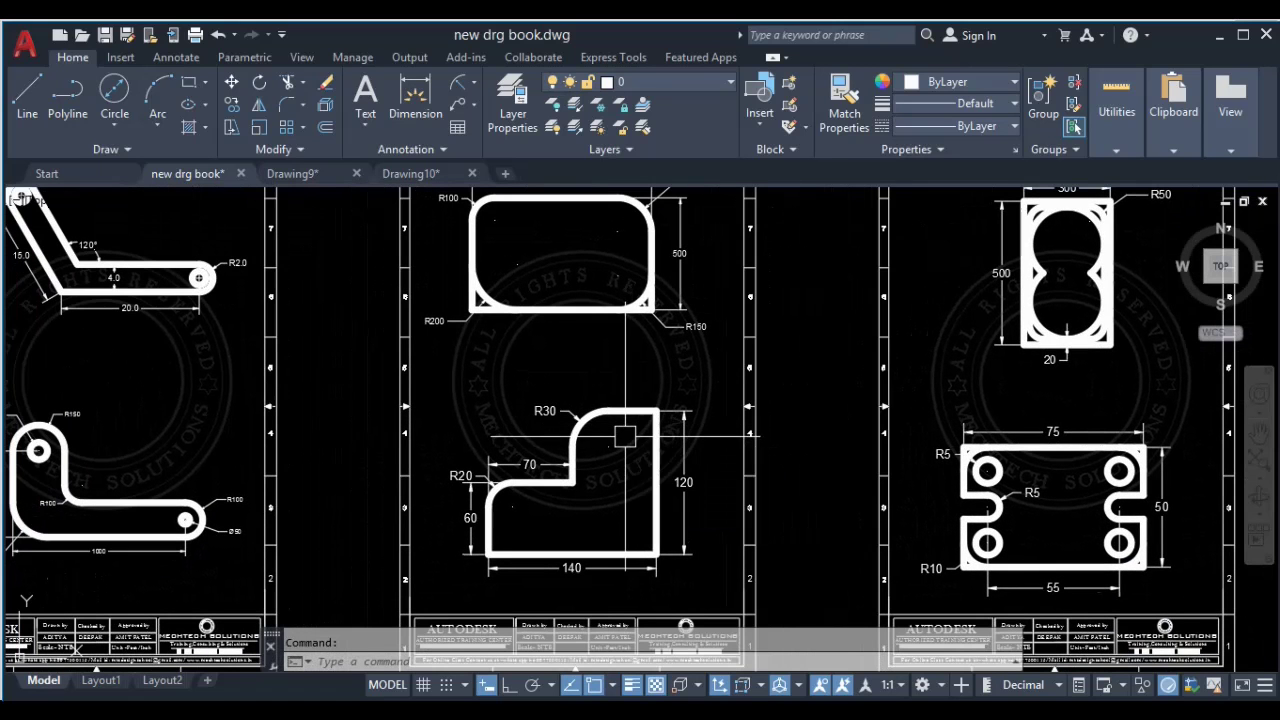
middle_click_drag(814, 451, 726, 434)
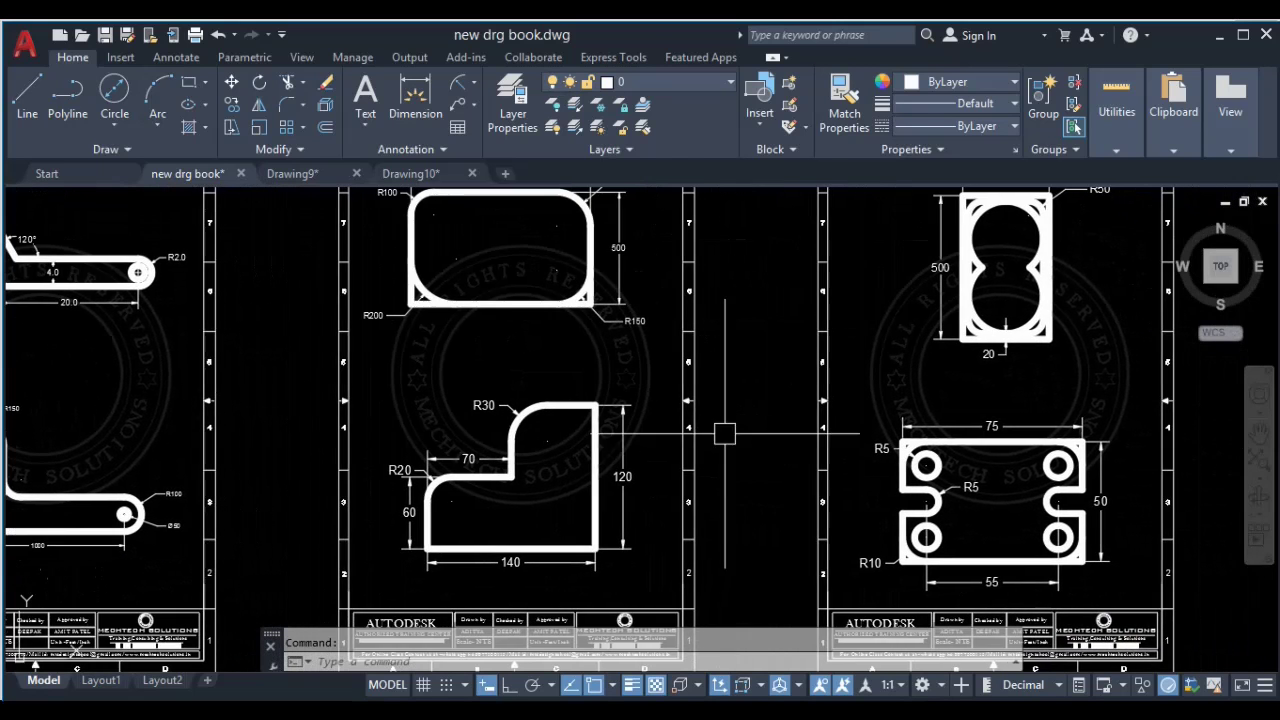
scroll(668, 447, "down", 2)
Step: Look over the shapes in Drawing9 and Drawing10, then start the new blank Drawing11
left_click(290, 173)
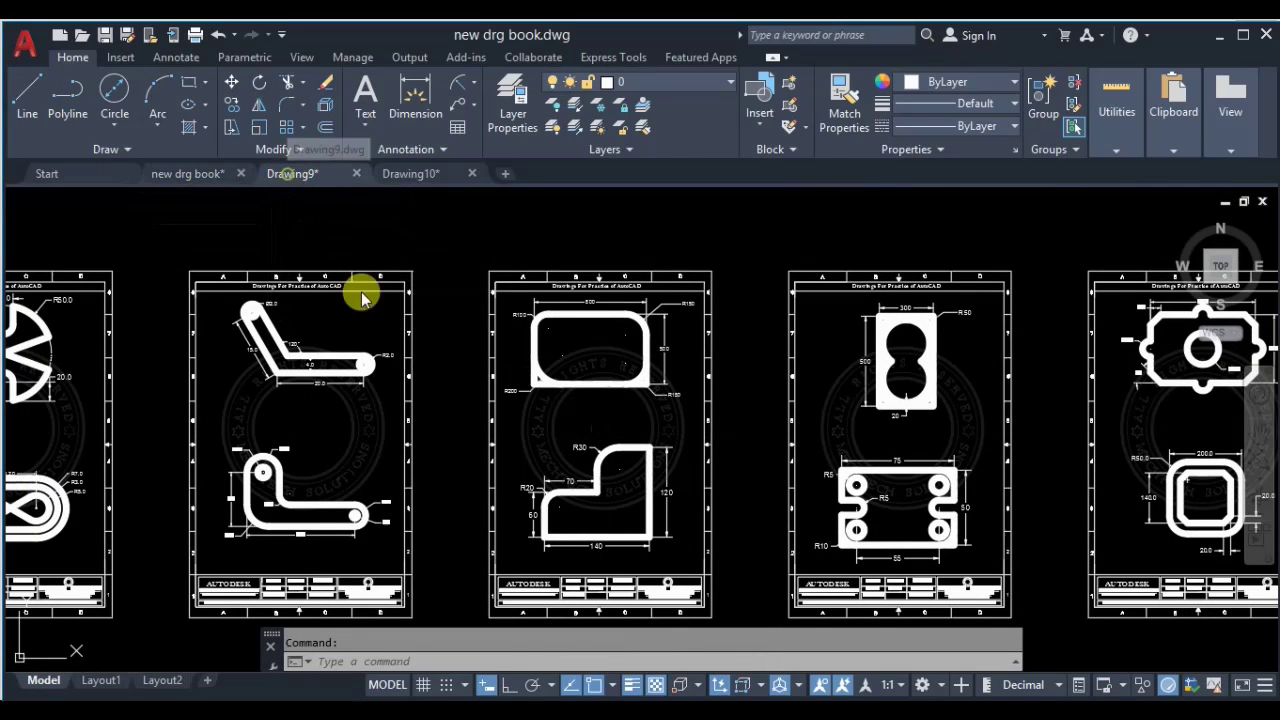
scroll(617, 391, "down", 2)
scroll(666, 337, "down", 1)
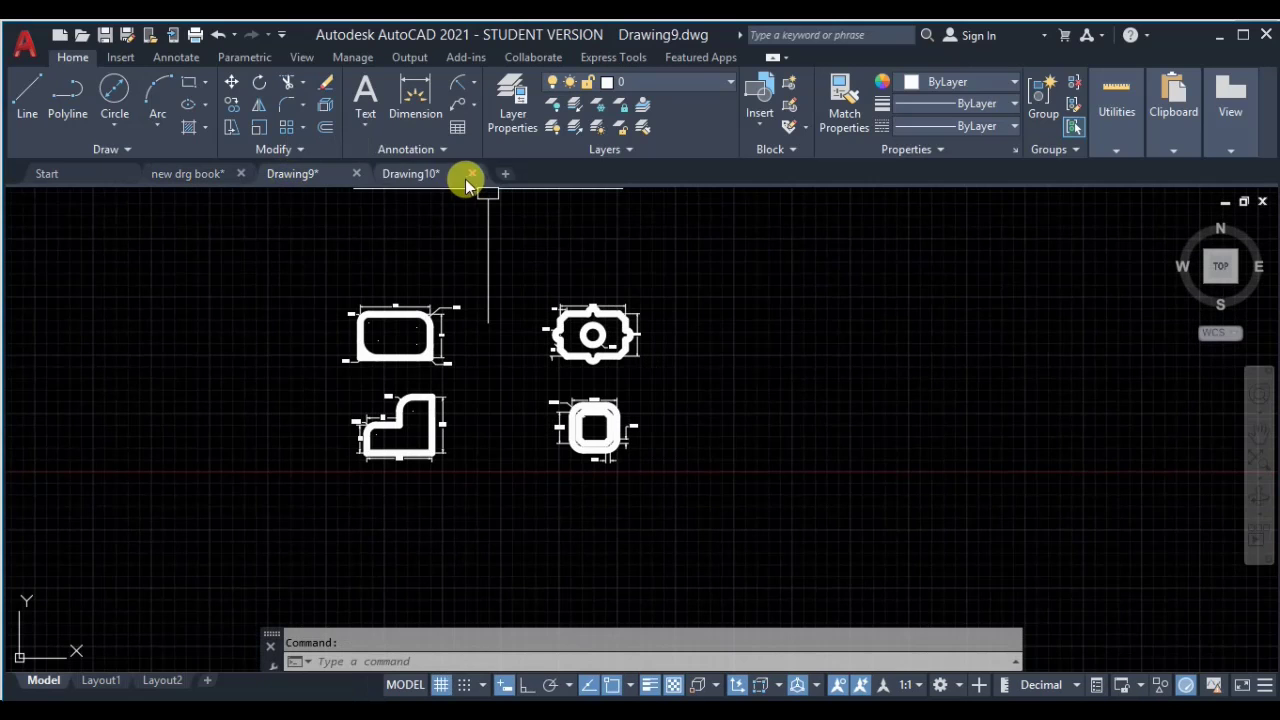
left_click(400, 174)
scroll(614, 448, "down", 1)
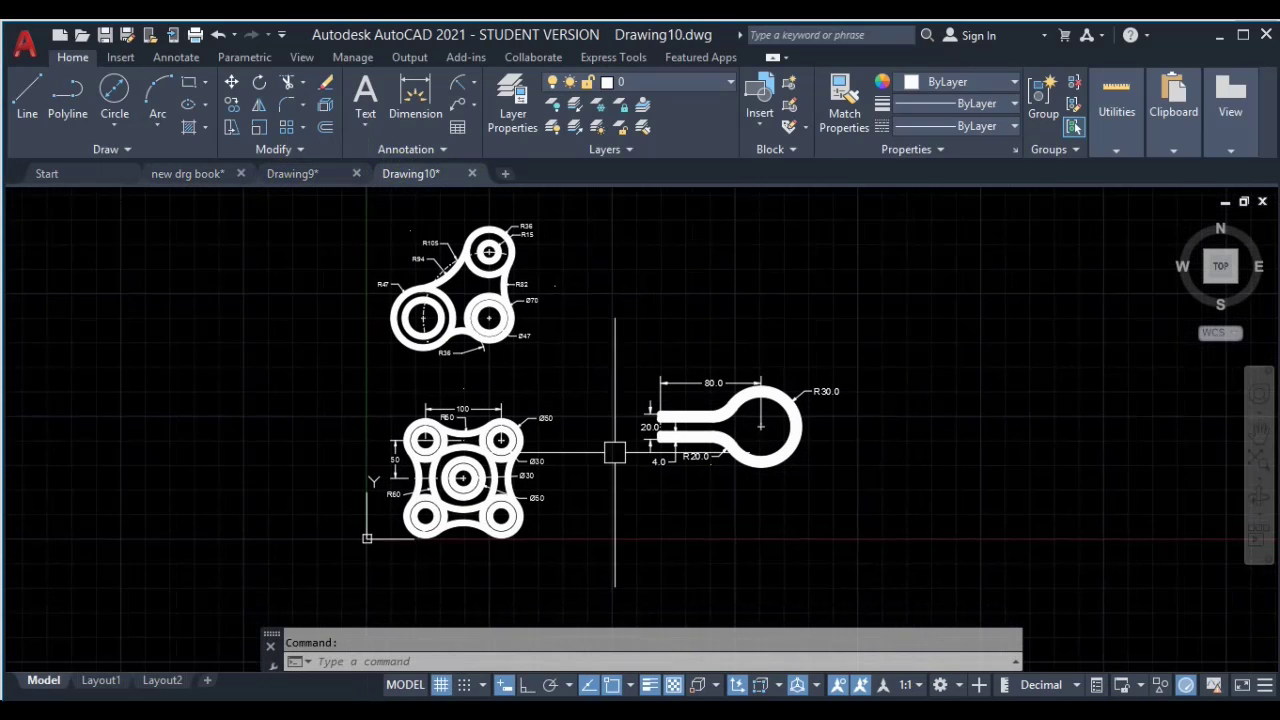
middle_click_drag(776, 420, 746, 418)
left_click(505, 173)
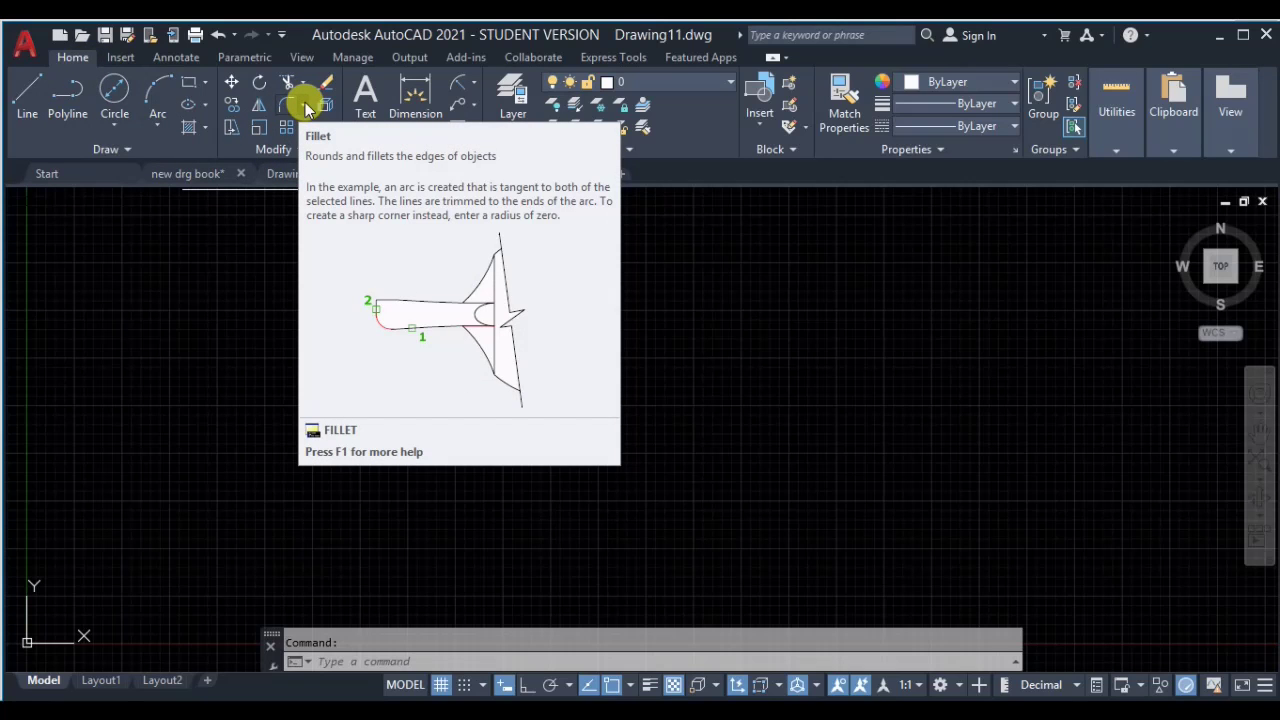
left_click(305, 102)
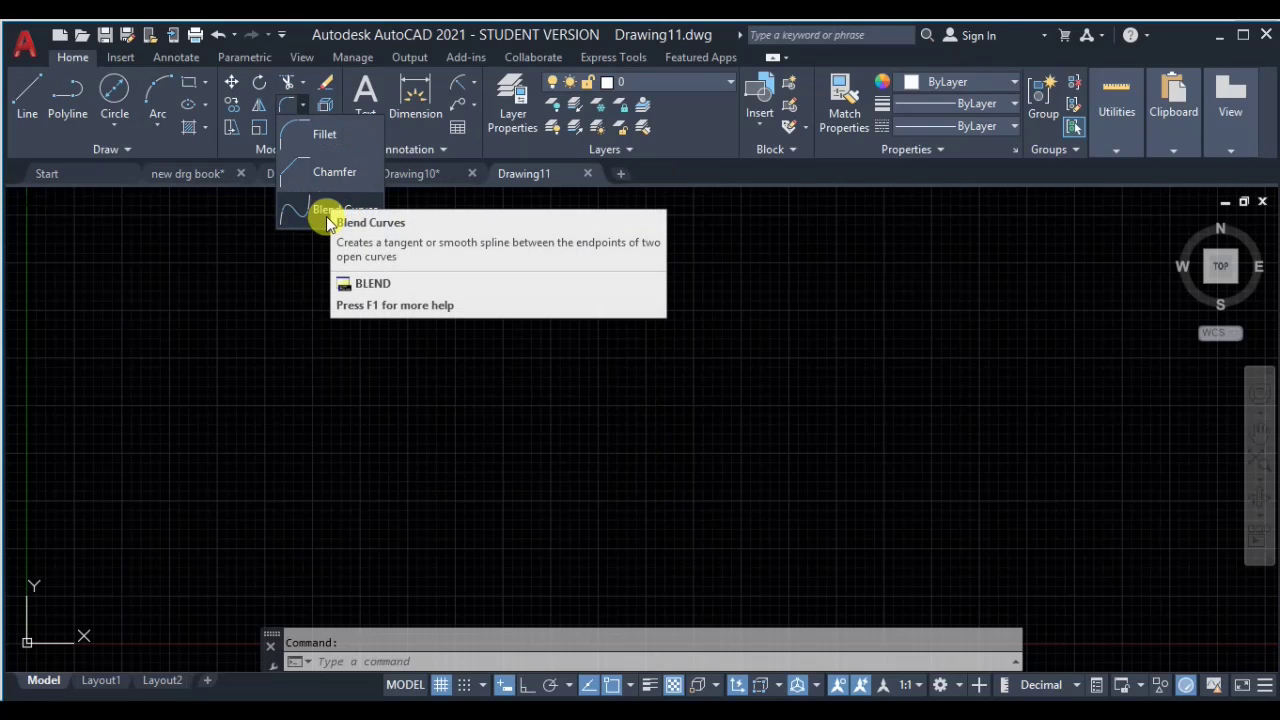
Step: With Ortho on, draw a 10-unit horizontal line and a vertical line down from its end
key("Escape")
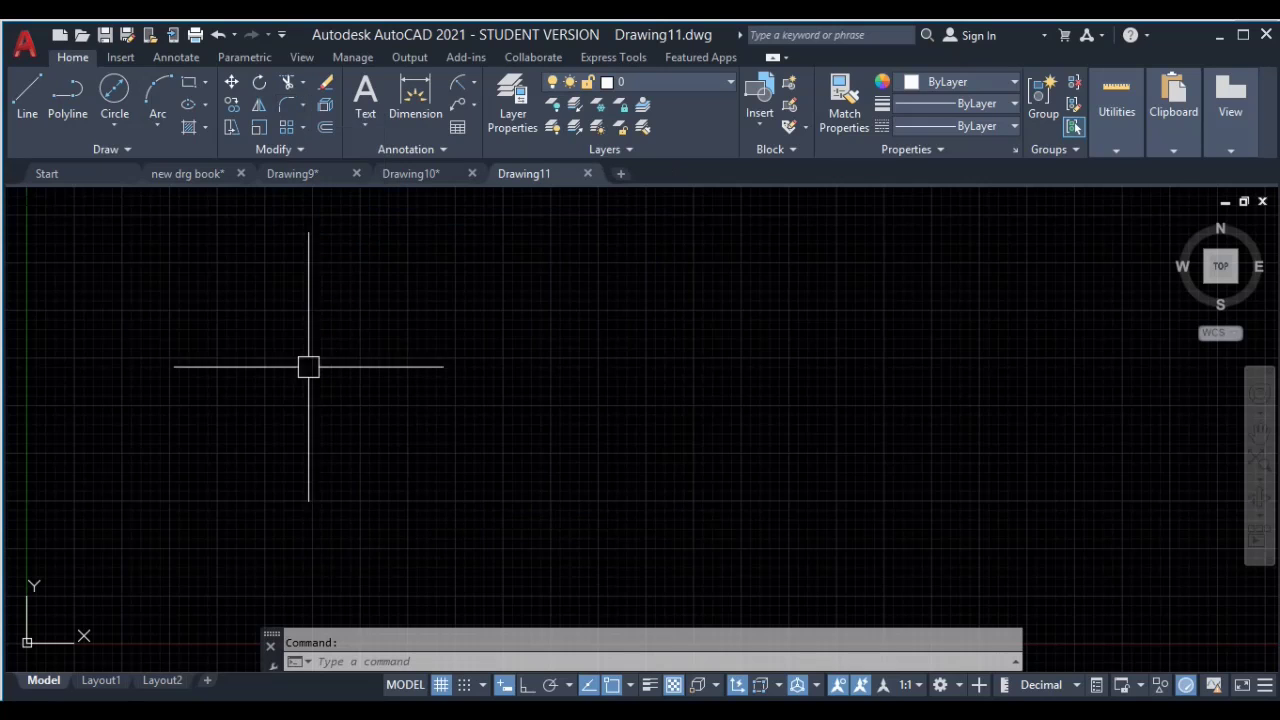
type("l")
key("Return")
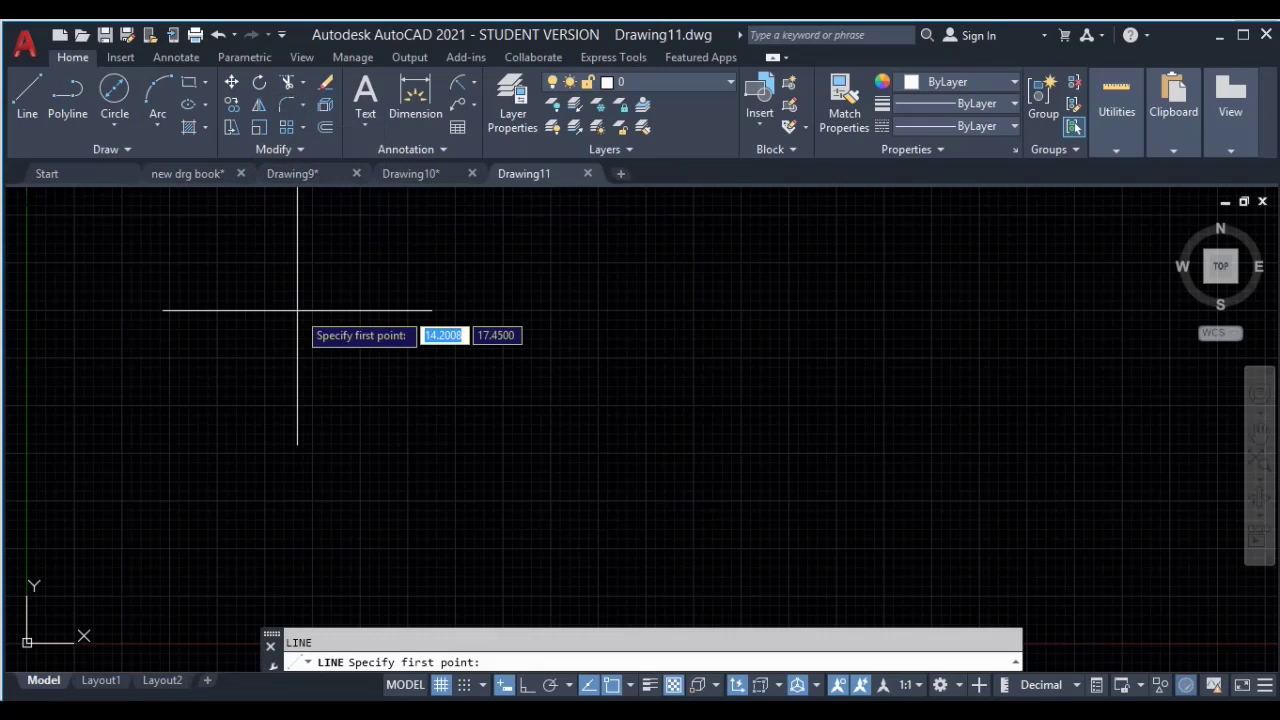
left_click(514, 686)
left_click(333, 326)
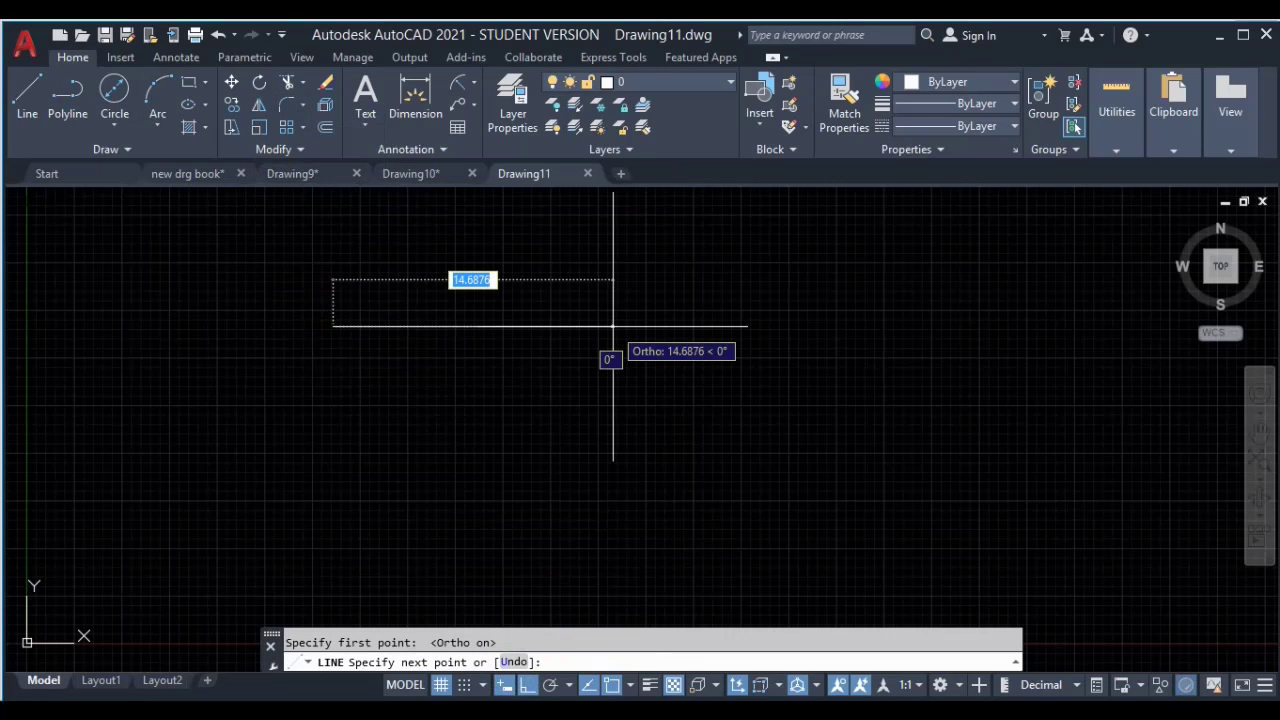
type("10")
key("Return")
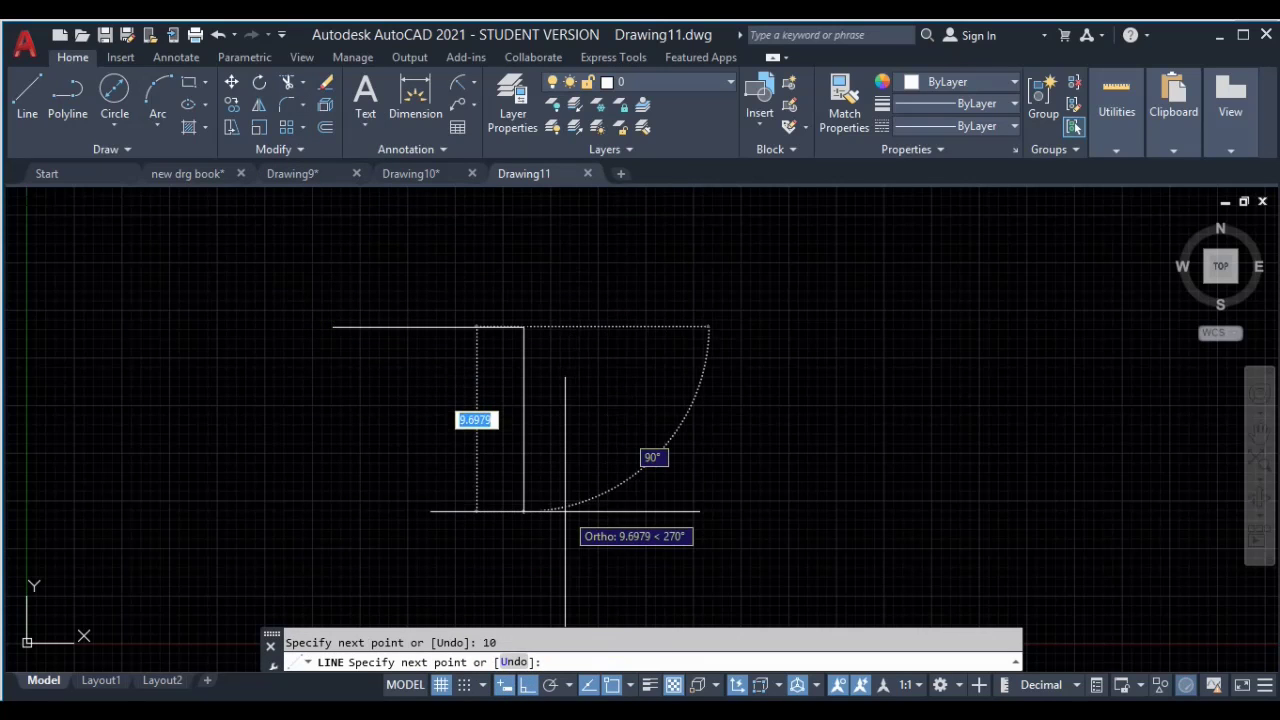
left_click(565, 514)
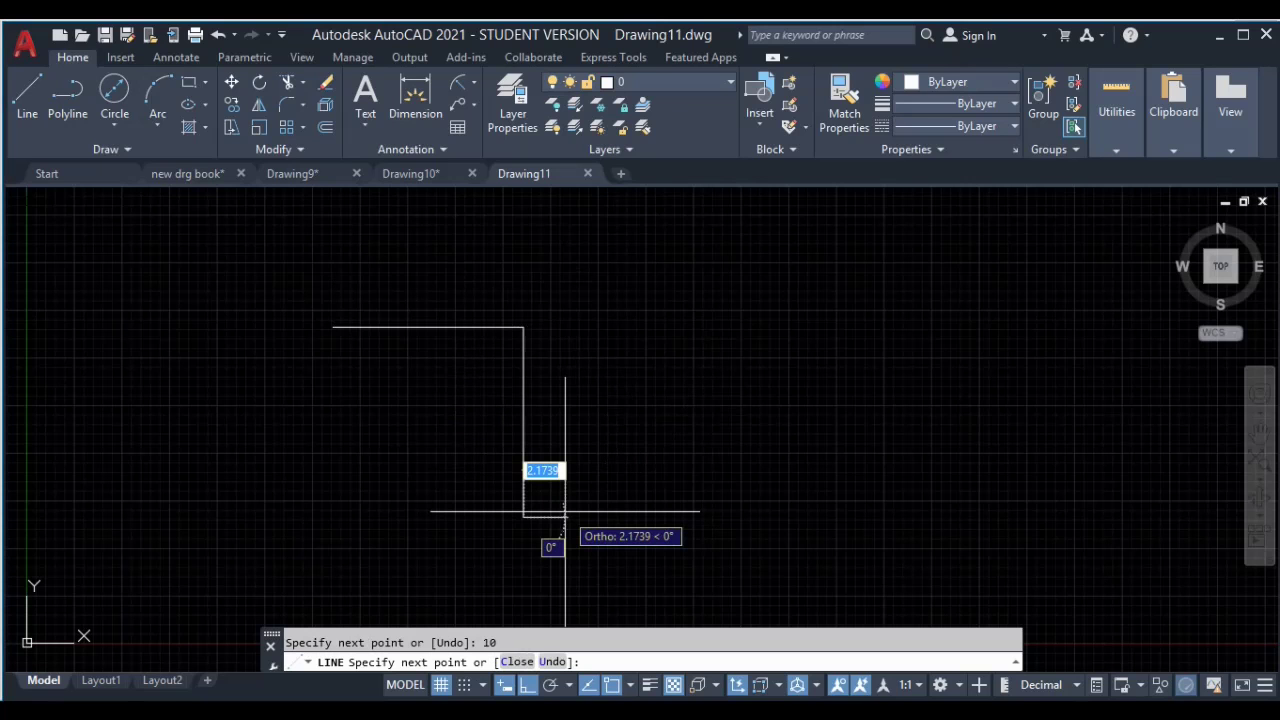
key("Escape")
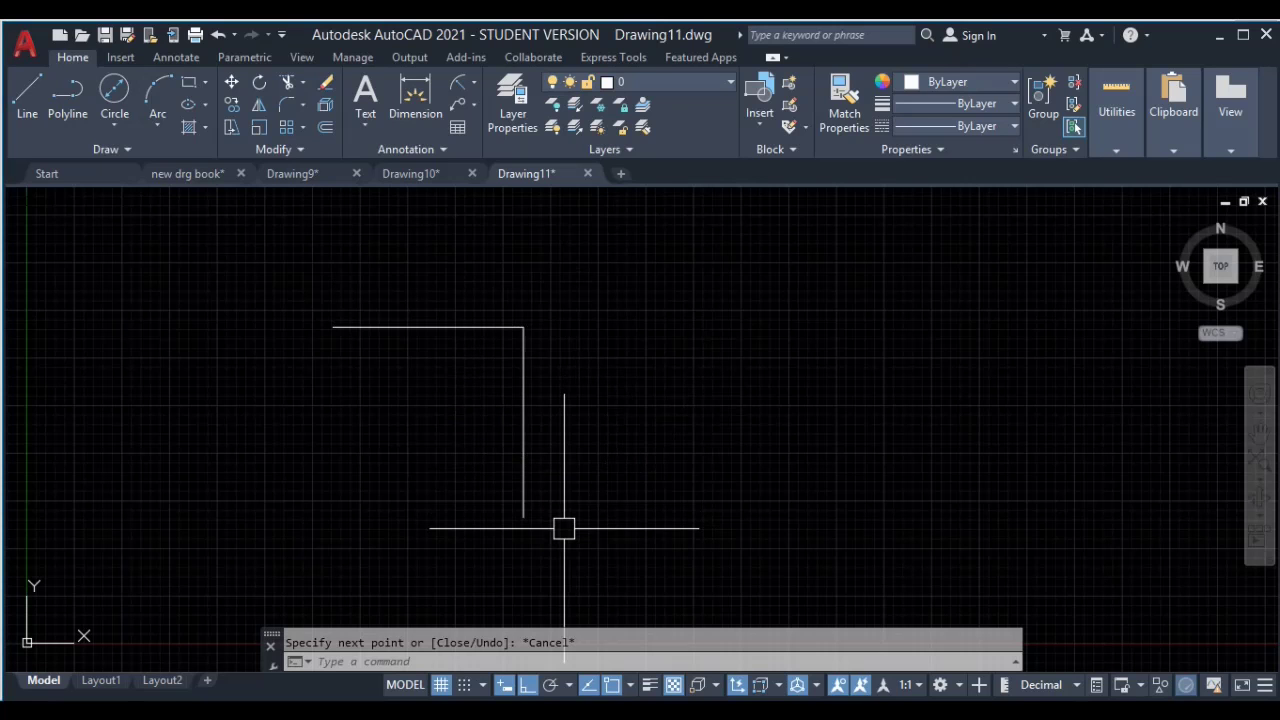
middle_click_drag(515, 395, 516, 388)
scroll(516, 388, "up", 2)
middle_click_drag(500, 329, 474, 329)
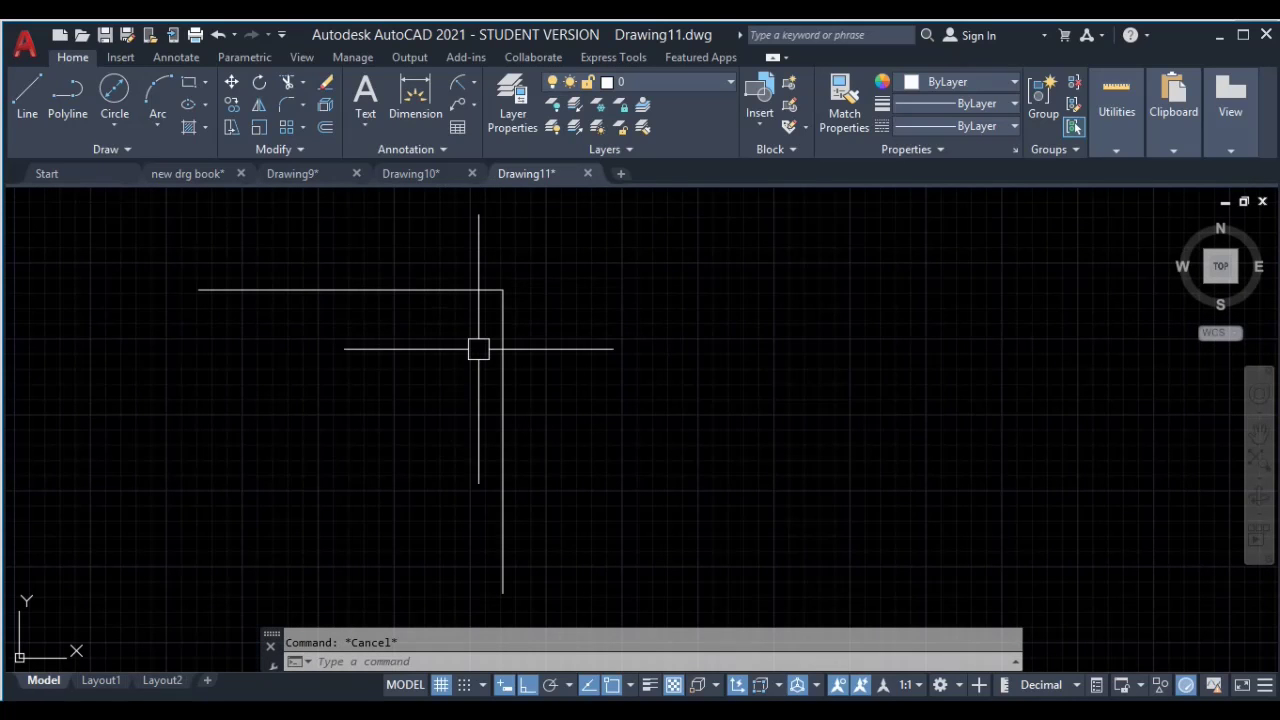
middle_click_drag(526, 340, 471, 343)
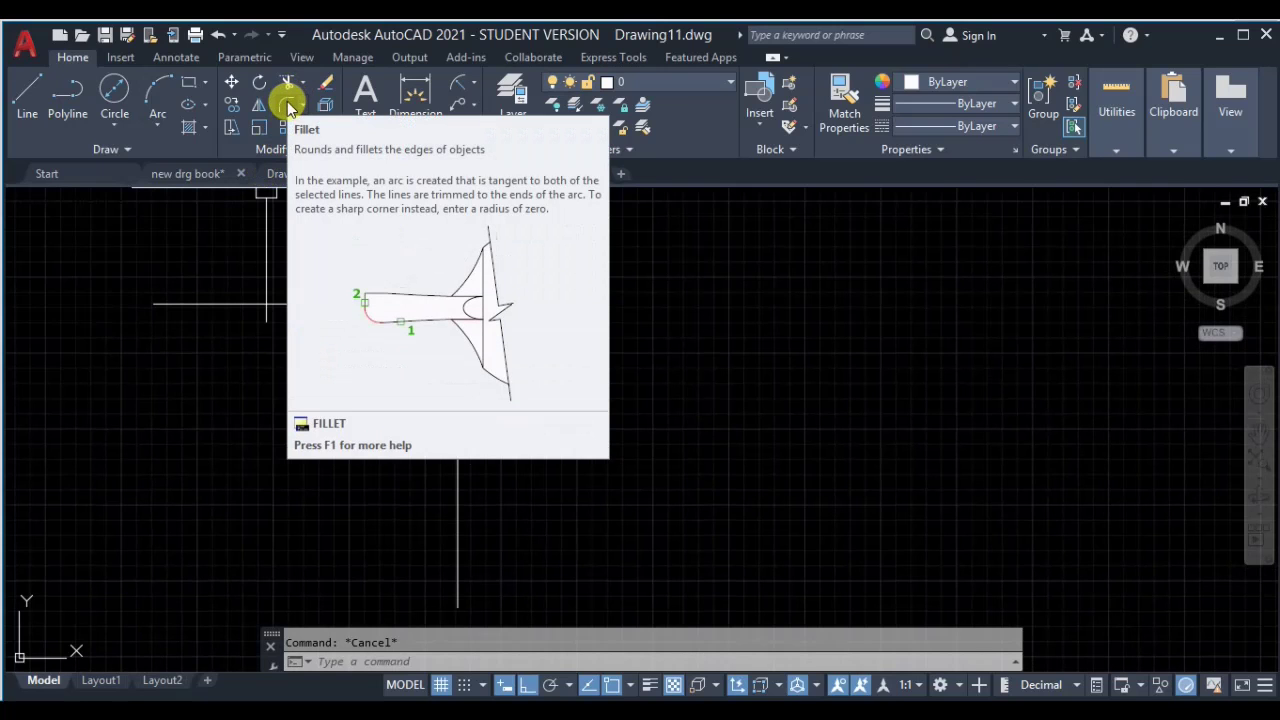
Step: Fillet the corner at radius 2, picking the horizontal line and then the vertical line
left_click(288, 104)
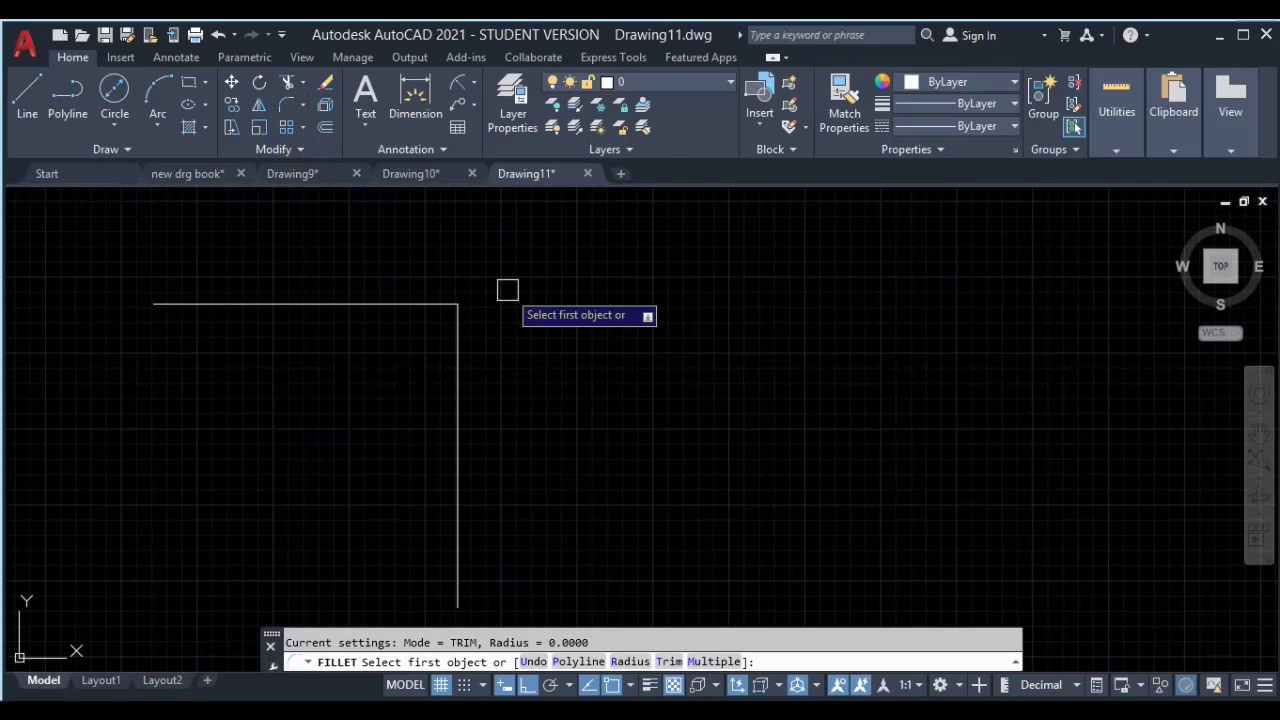
key("Escape")
key("Return")
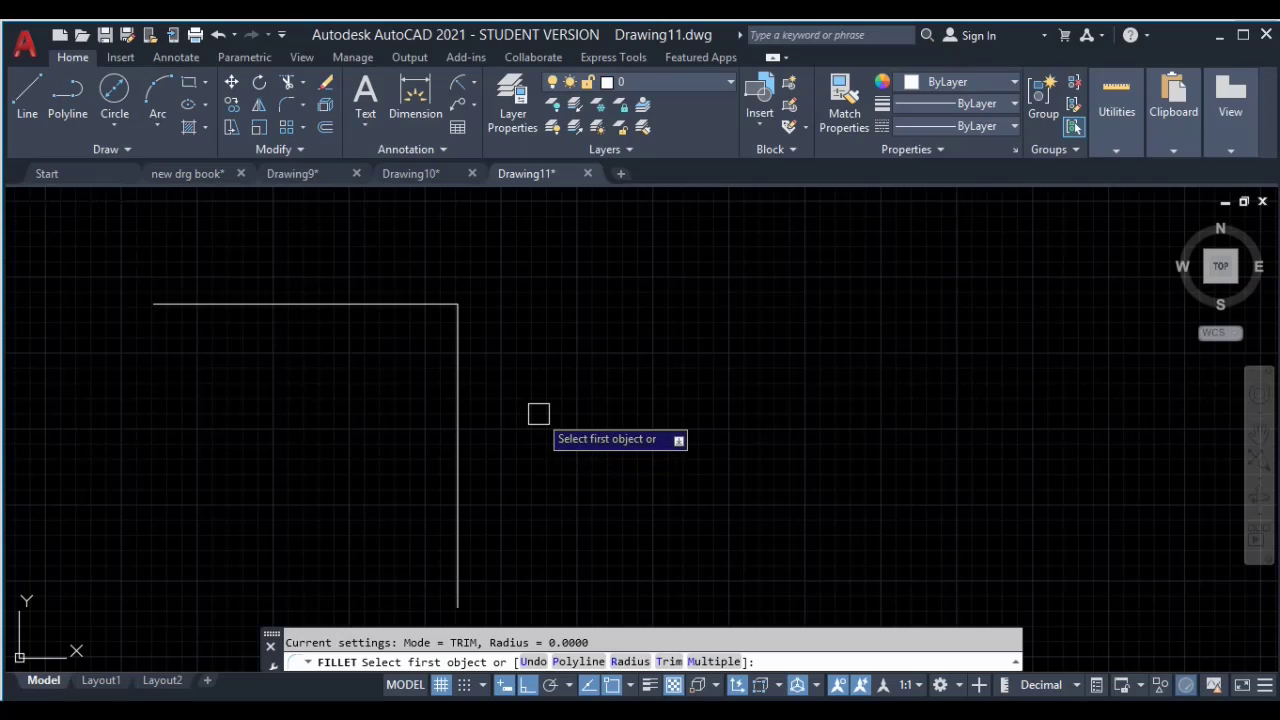
key("Escape")
left_click(284, 104)
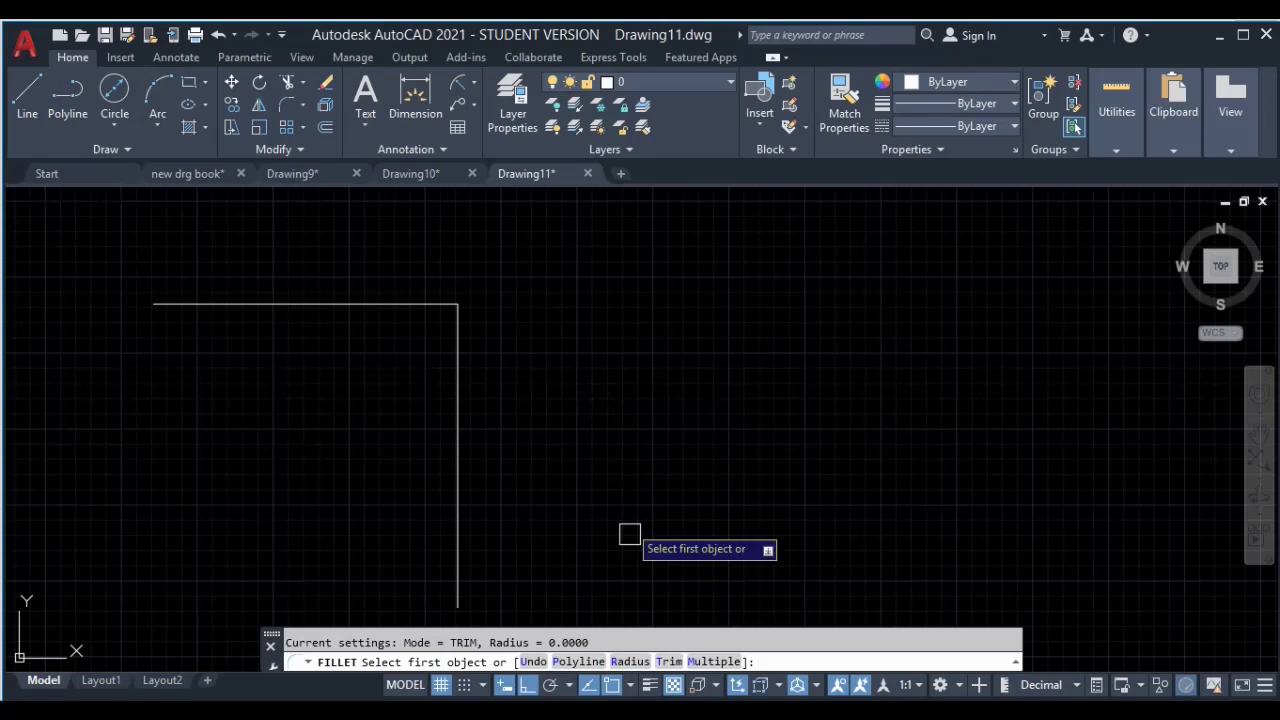
left_click(629, 661)
type("2")
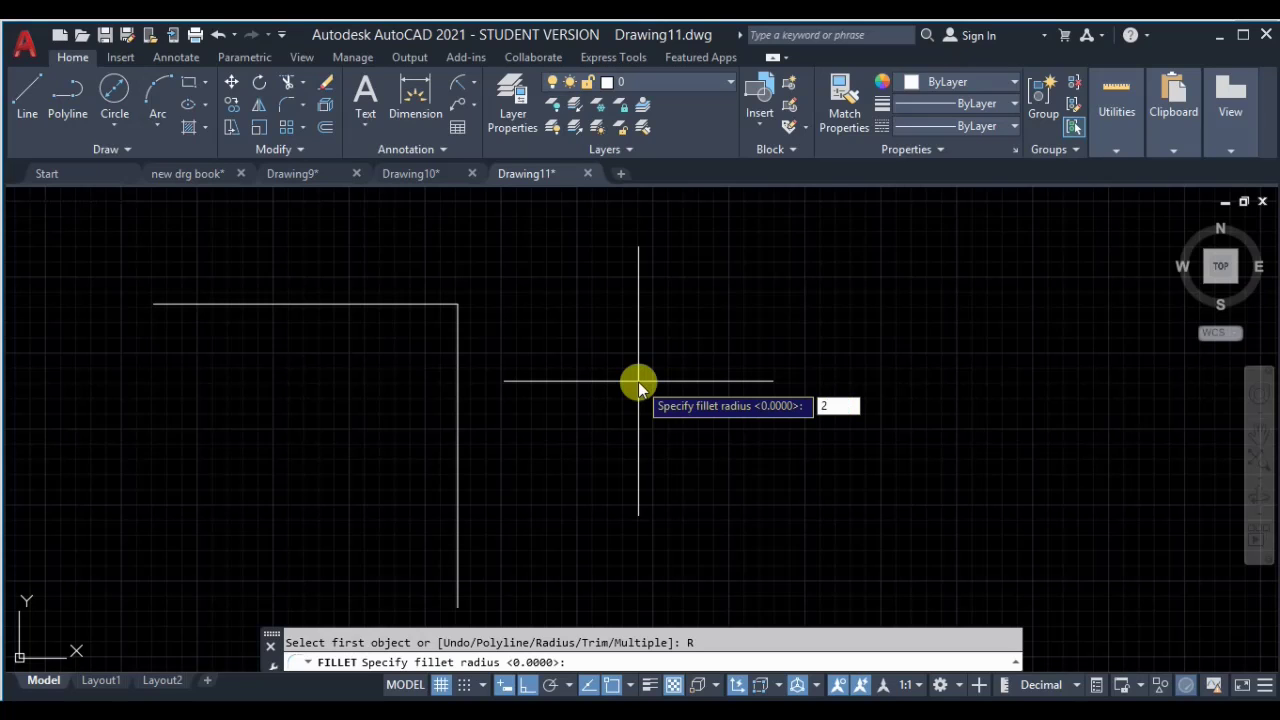
key("Return")
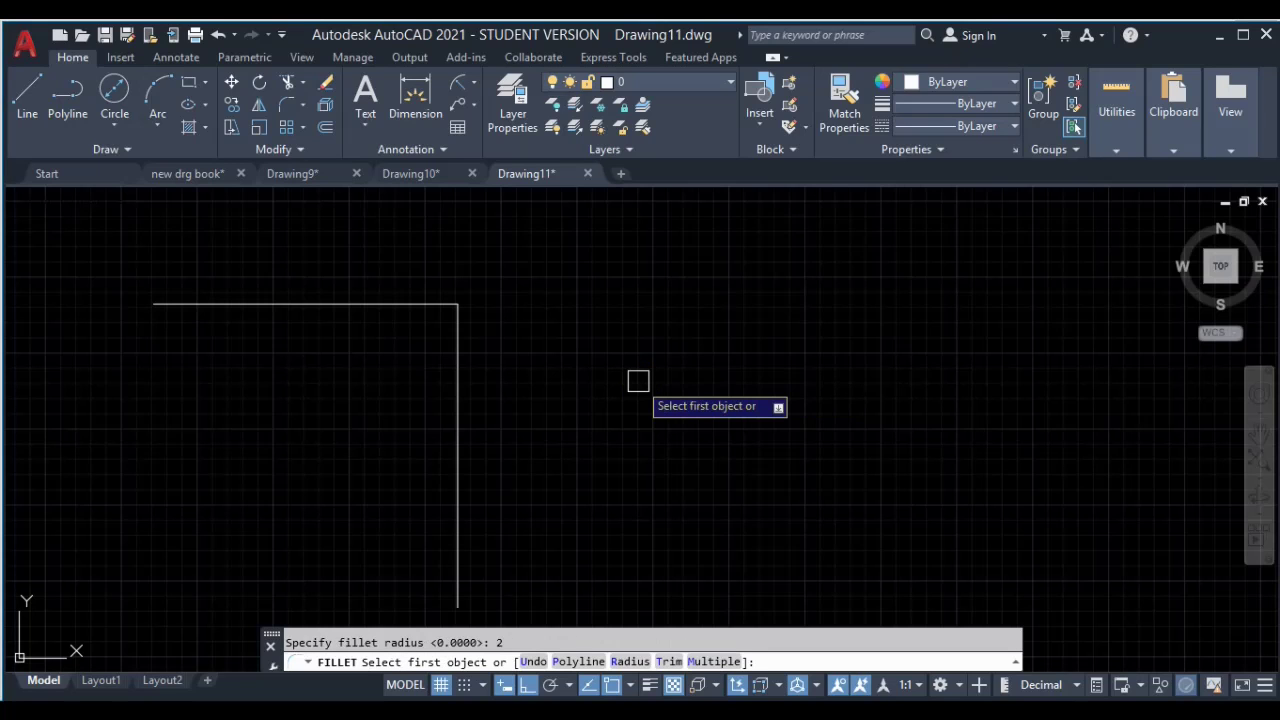
left_click(351, 303)
left_click(455, 400)
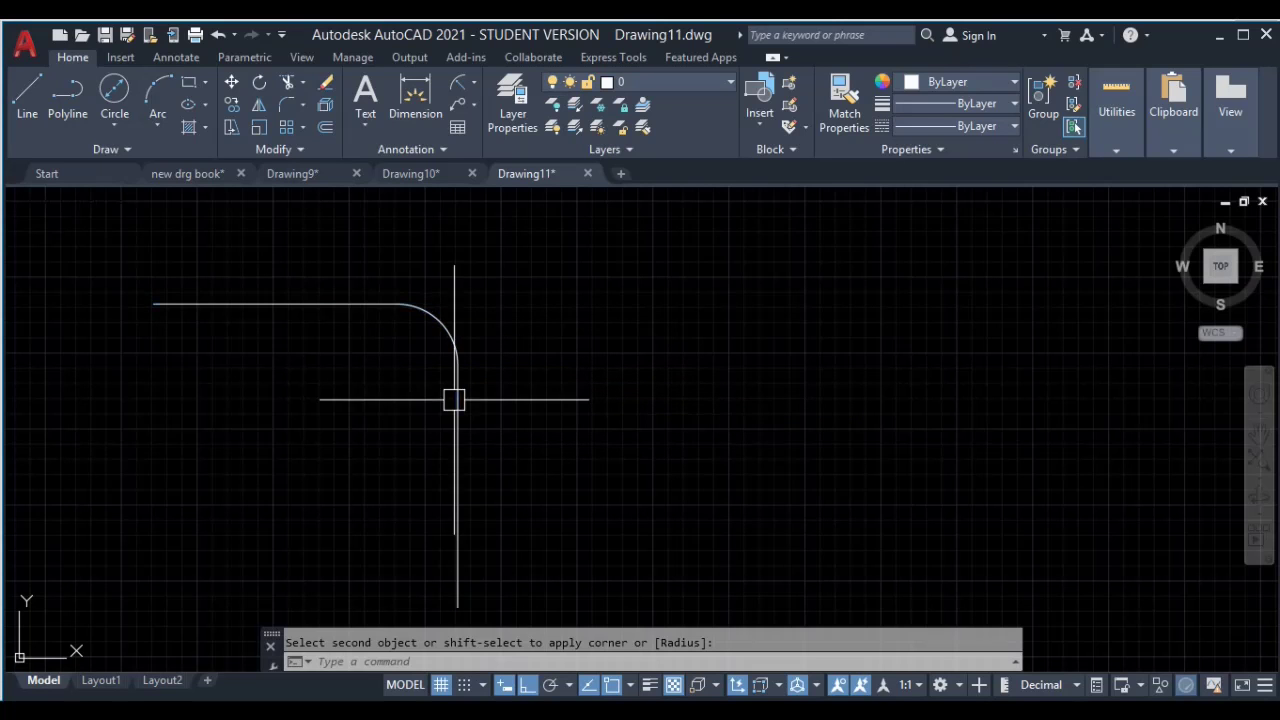
middle_click_drag(638, 322, 620, 326)
Step: Draw a second corner right of the first: a 10-unit horizontal and a 10-unit vertical line
type("l")
key("Return")
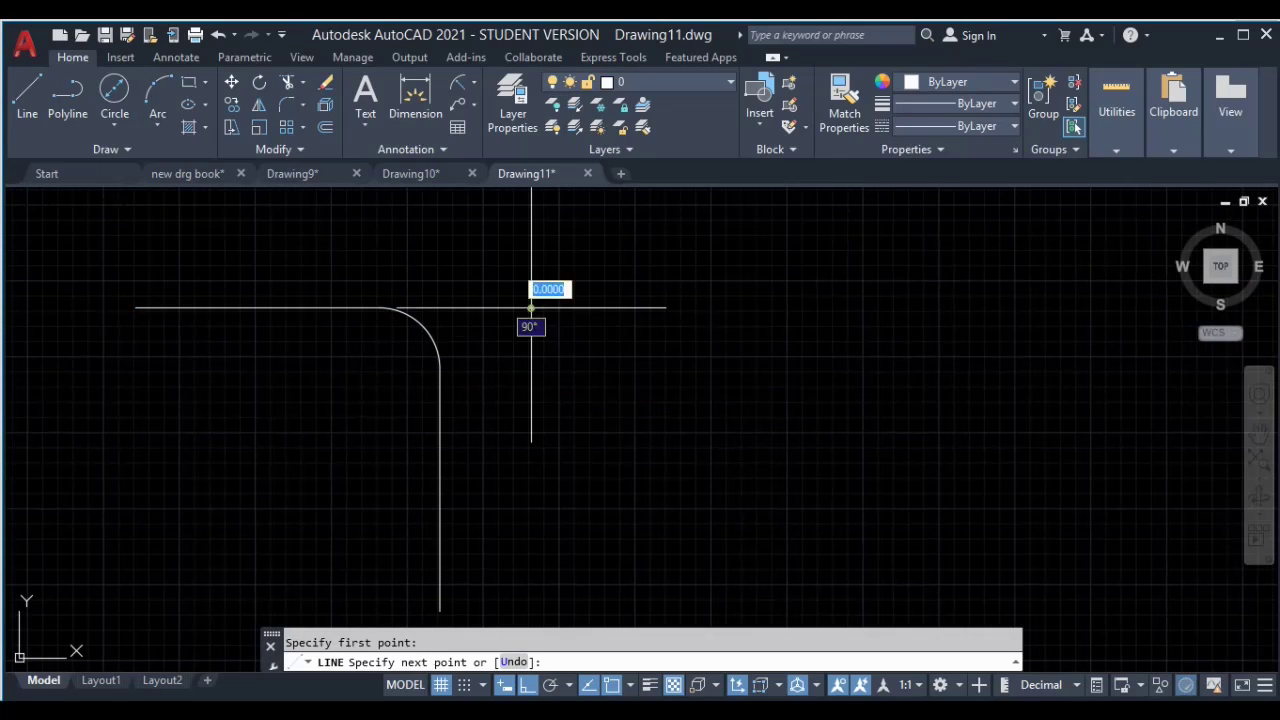
left_click(531, 307)
type("10")
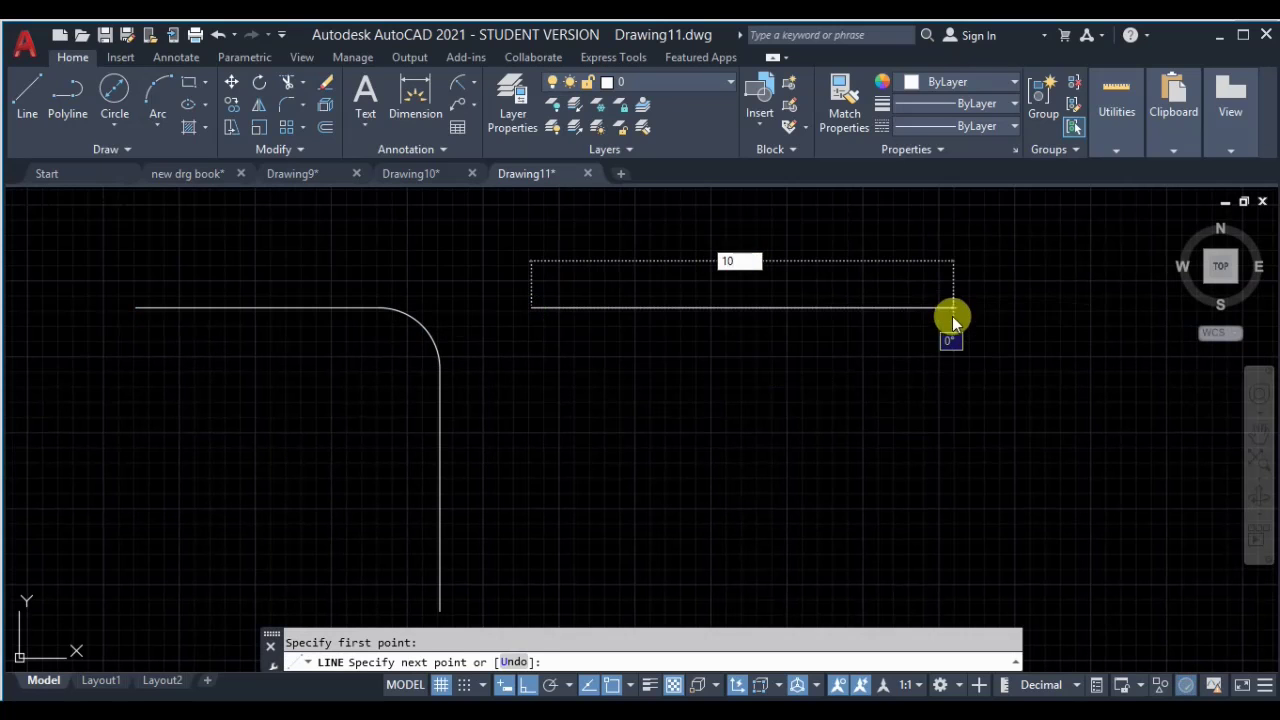
key("Return")
type("10")
key("Return")
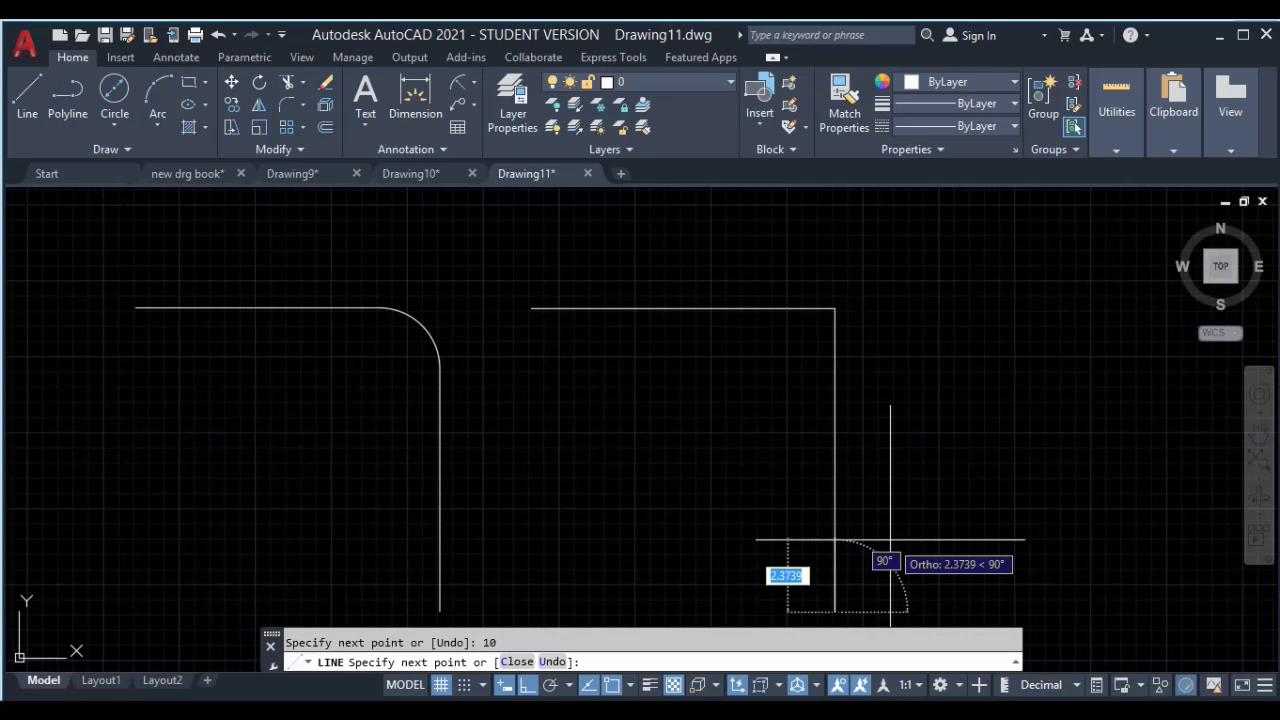
key("Return")
middle_click_drag(853, 467, 792, 440)
key("Escape")
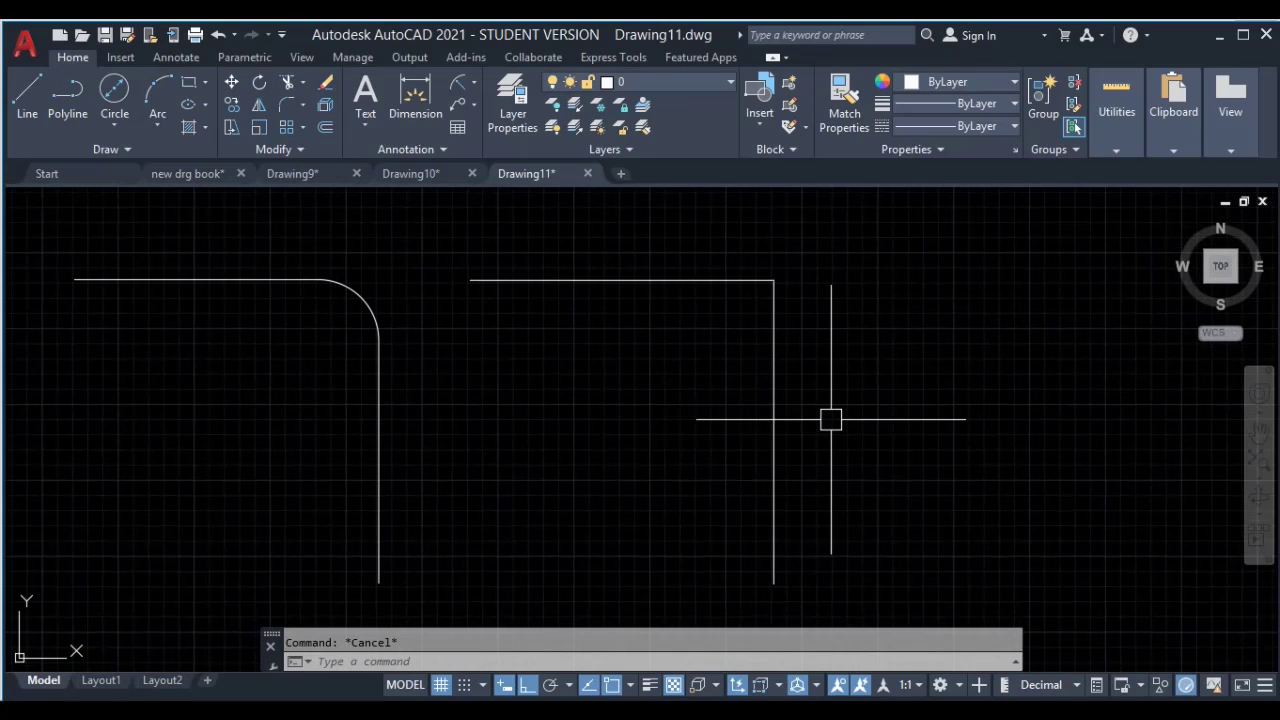
Step: Fillet the second corner at radius 3, picking the top line then the vertical line
type("f")
key("Return")
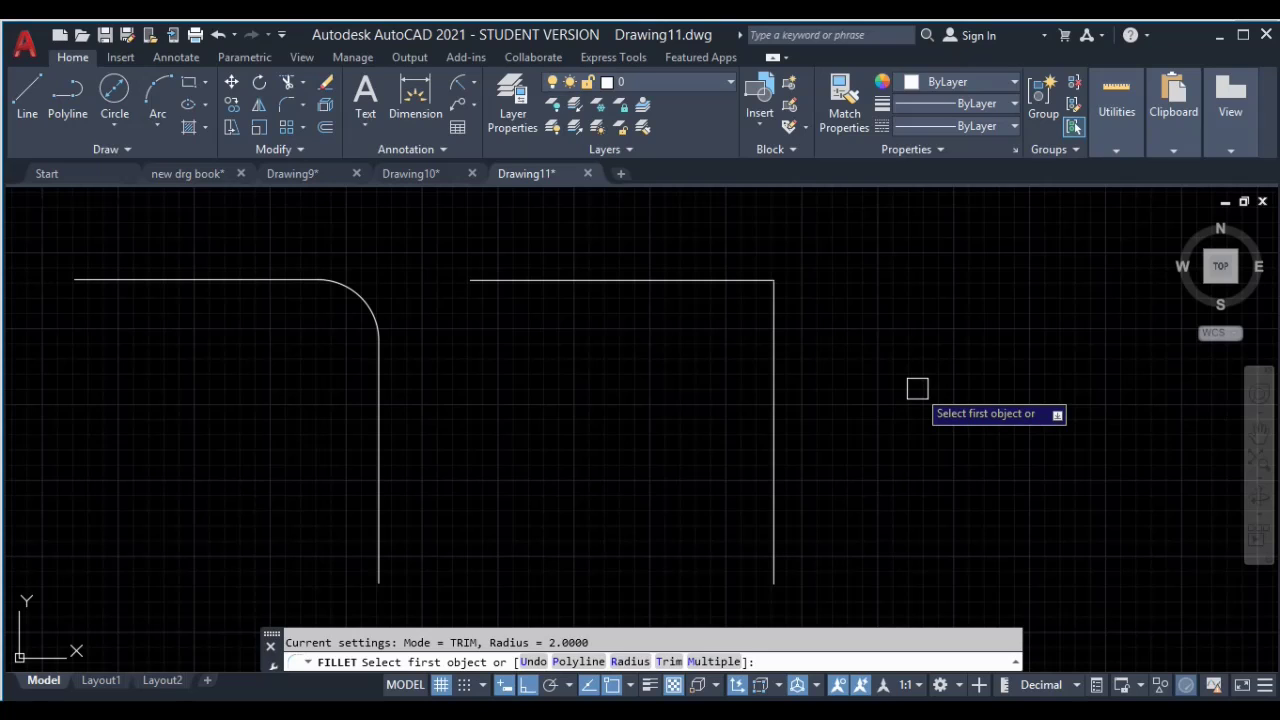
type("r")
key("Return")
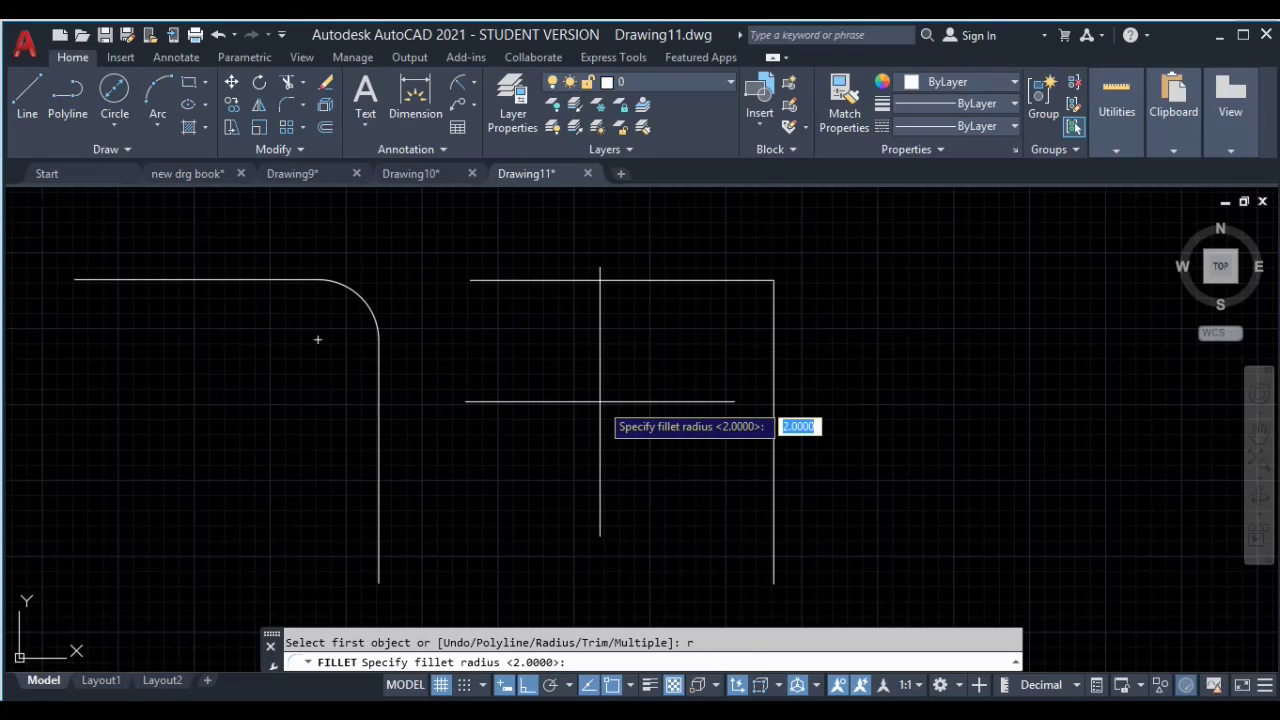
left_click(600, 402)
type("3")
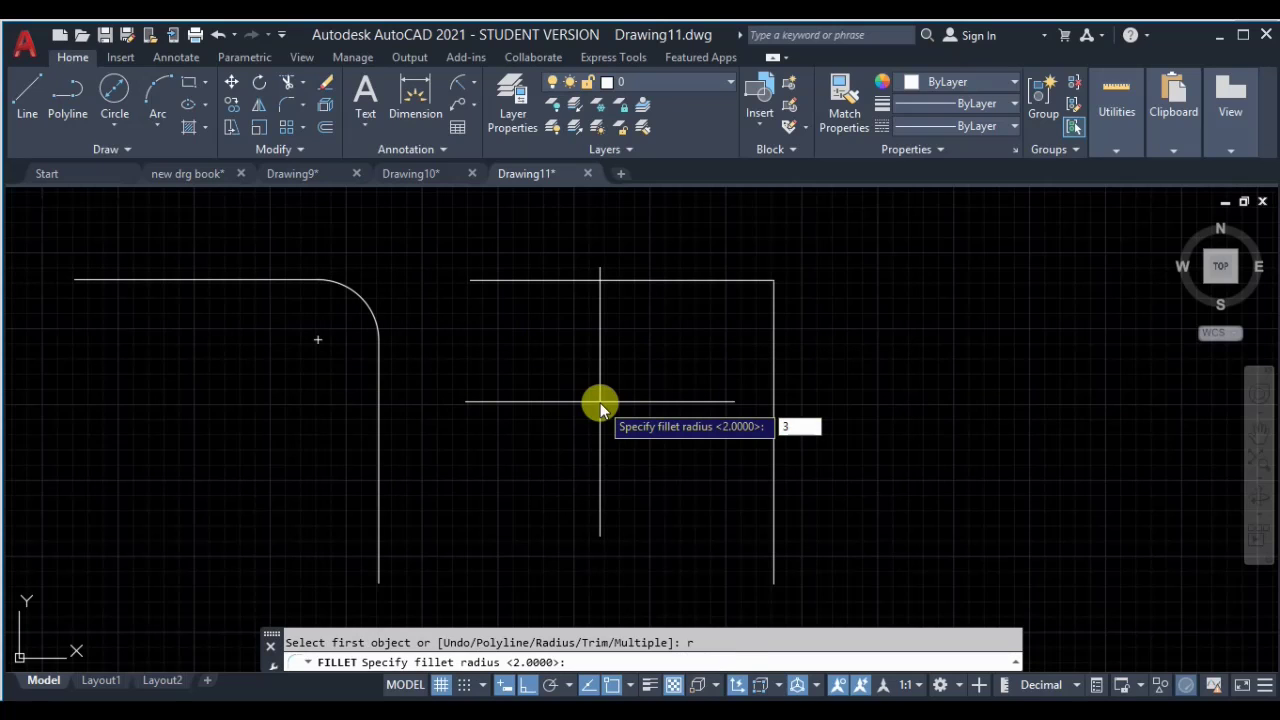
key("Return")
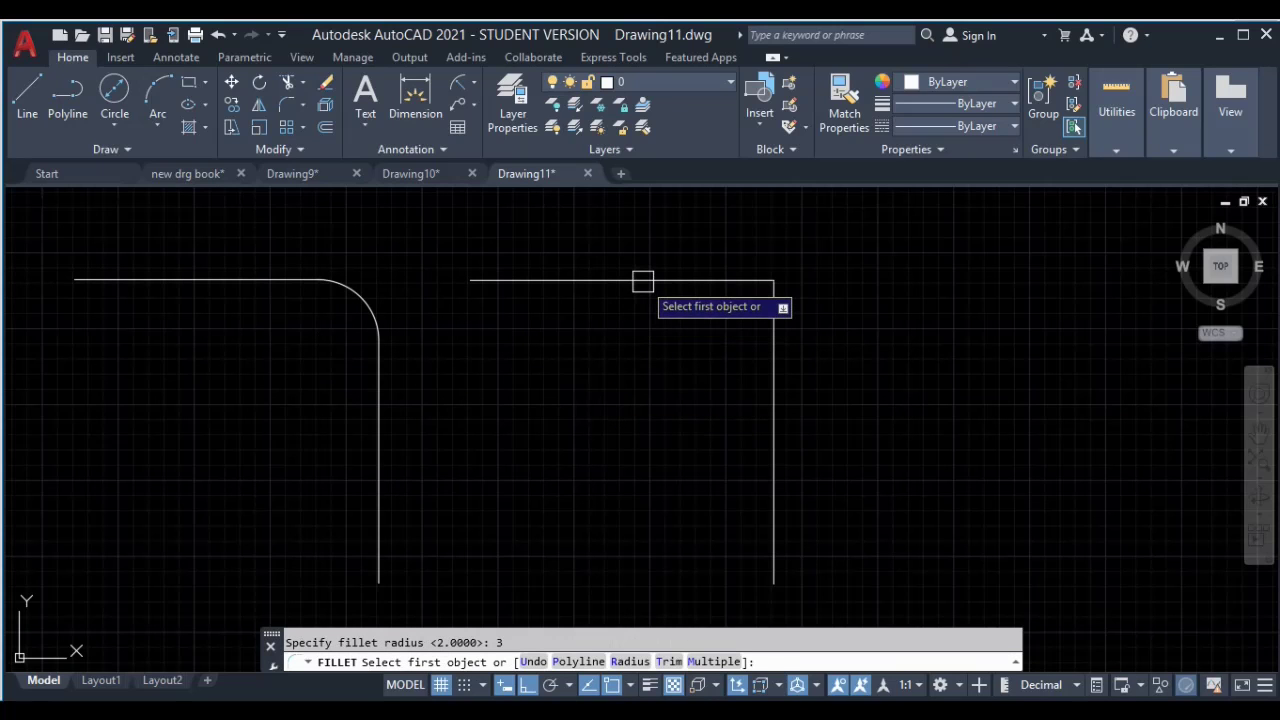
left_click(665, 280)
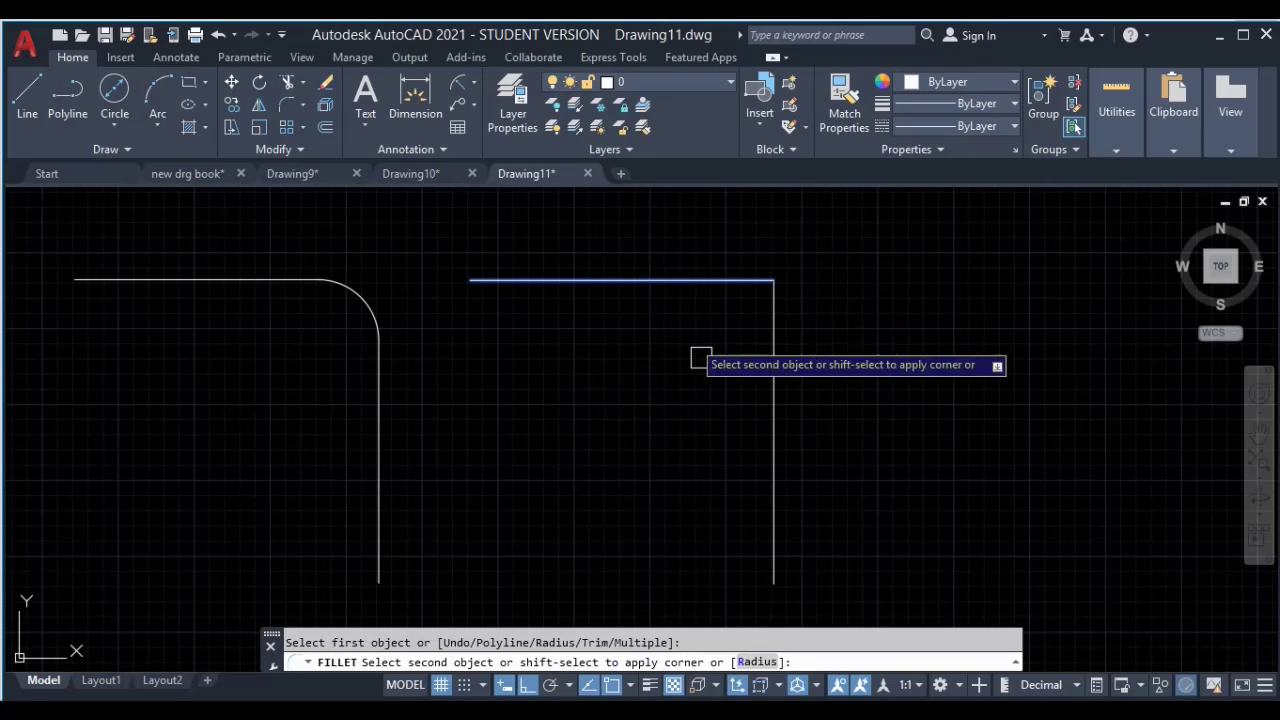
left_click(776, 372)
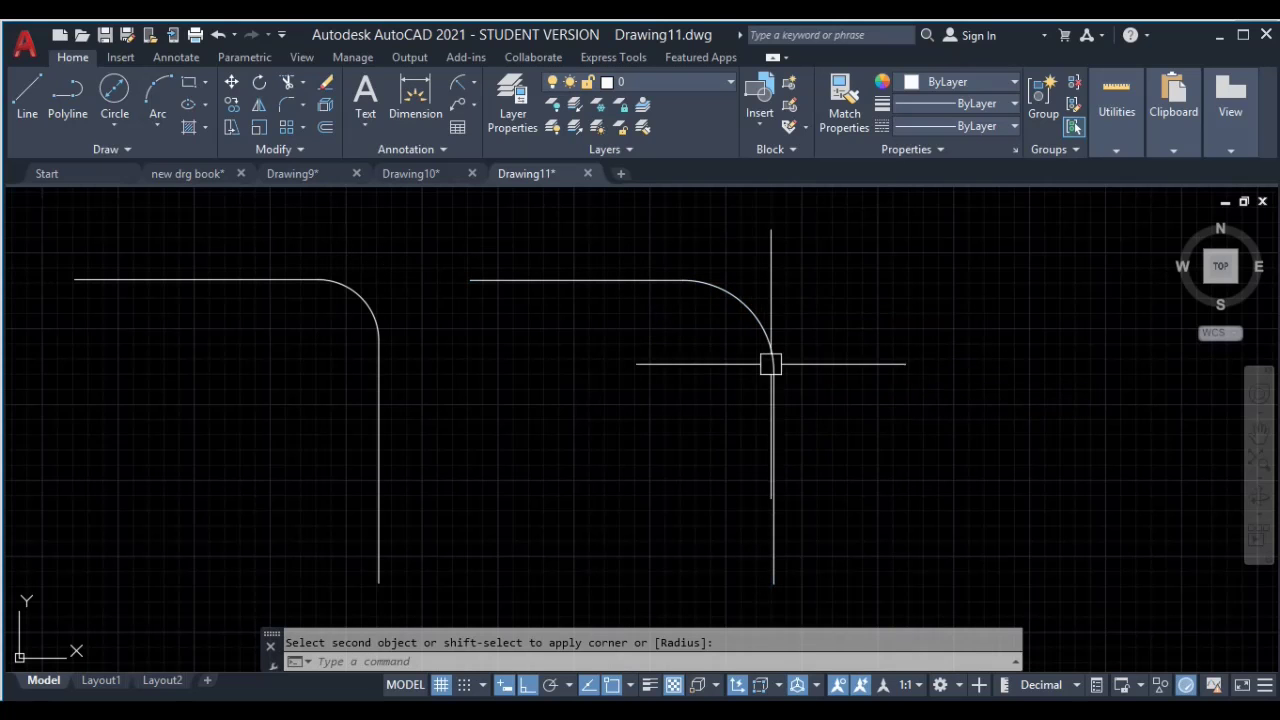
Step: Draw a new horizontal line and a vertical line running down from its right end
middle_click_drag(939, 367, 543, 391)
type("l")
key("Return")
left_click(515, 364)
left_click(875, 364)
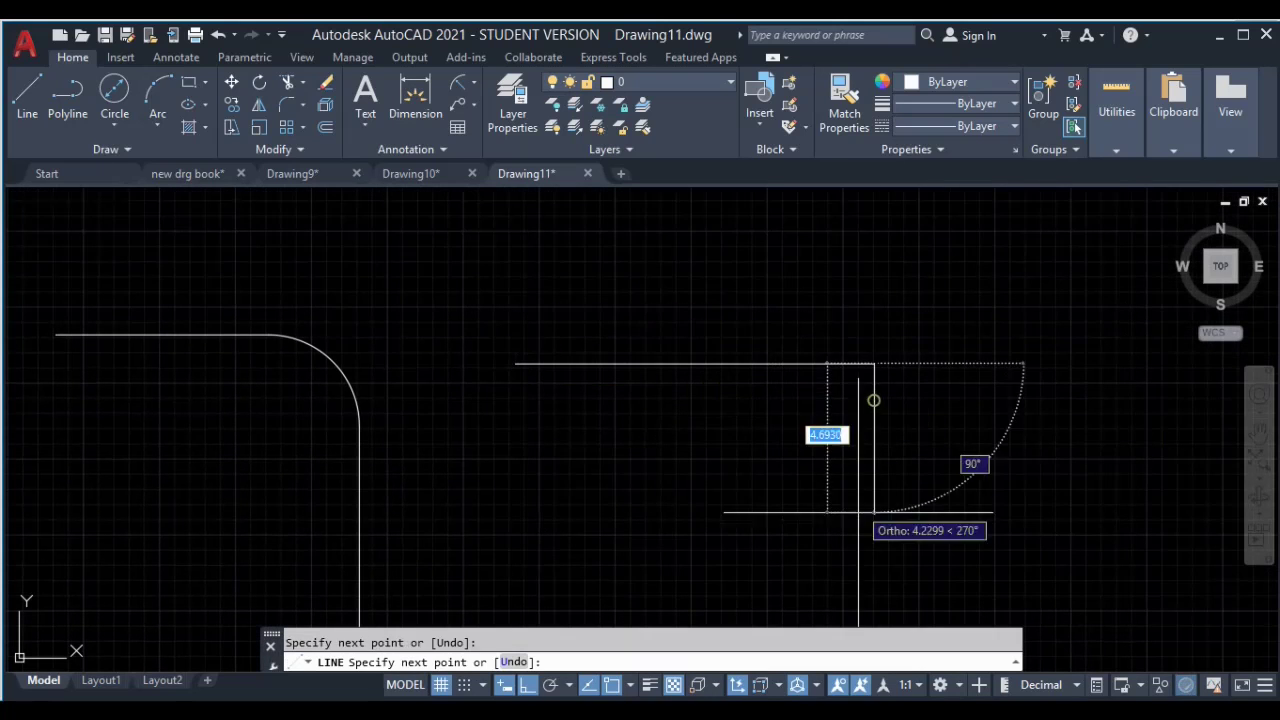
left_click(857, 590)
middle_click_drag(847, 513, 766, 471)
key("Escape")
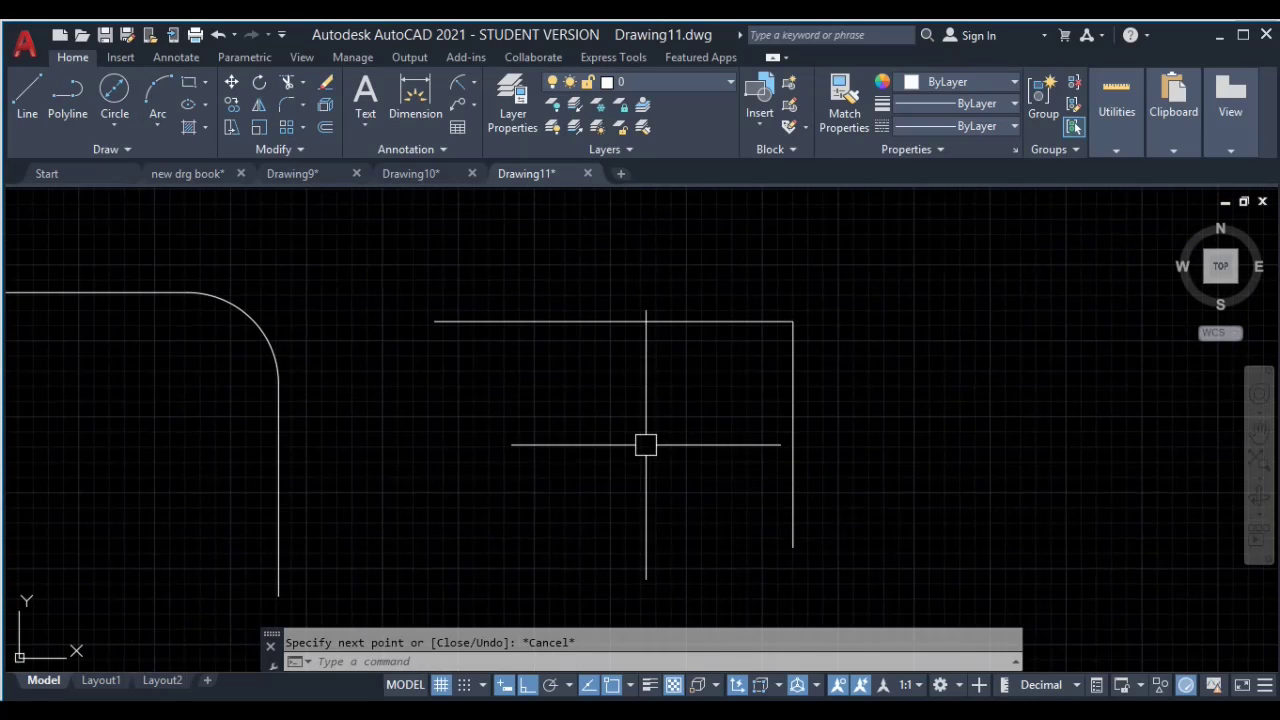
middle_click_drag(645, 445, 606, 417)
Step: Fillet the new line pair at radius 3, picking the top line then the vertical line
type("f")
key("Return")
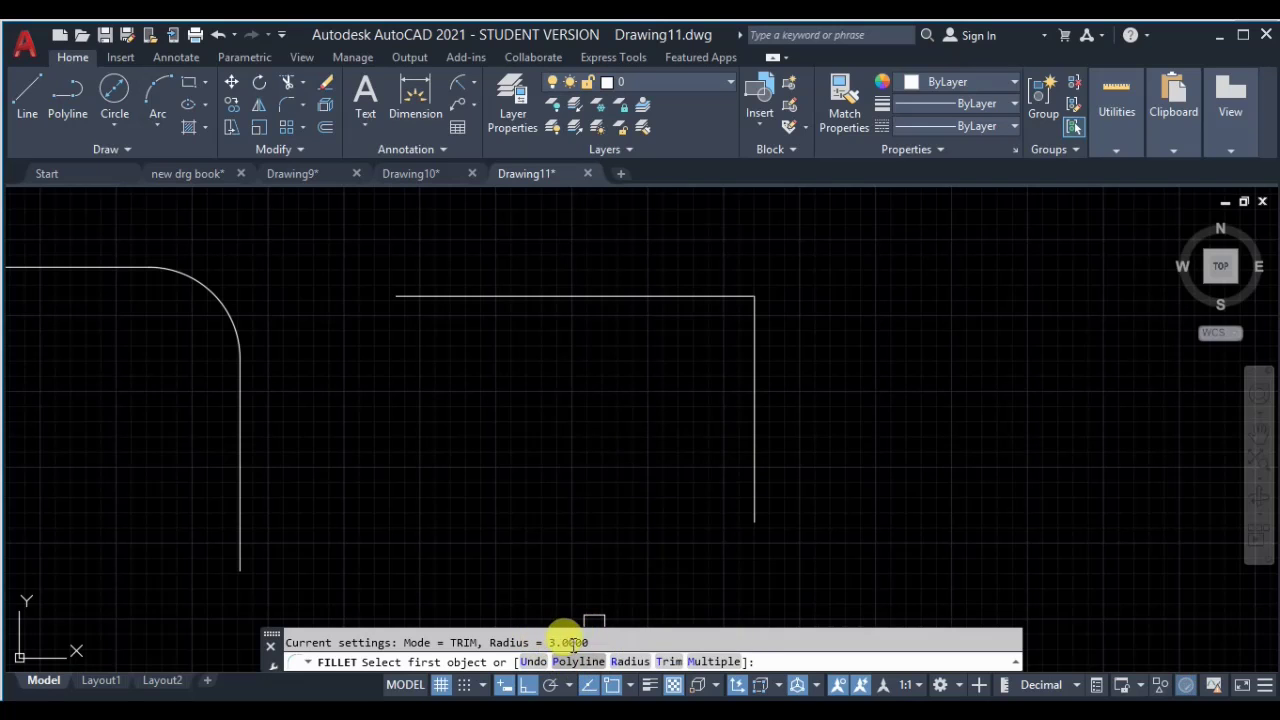
left_click(659, 290)
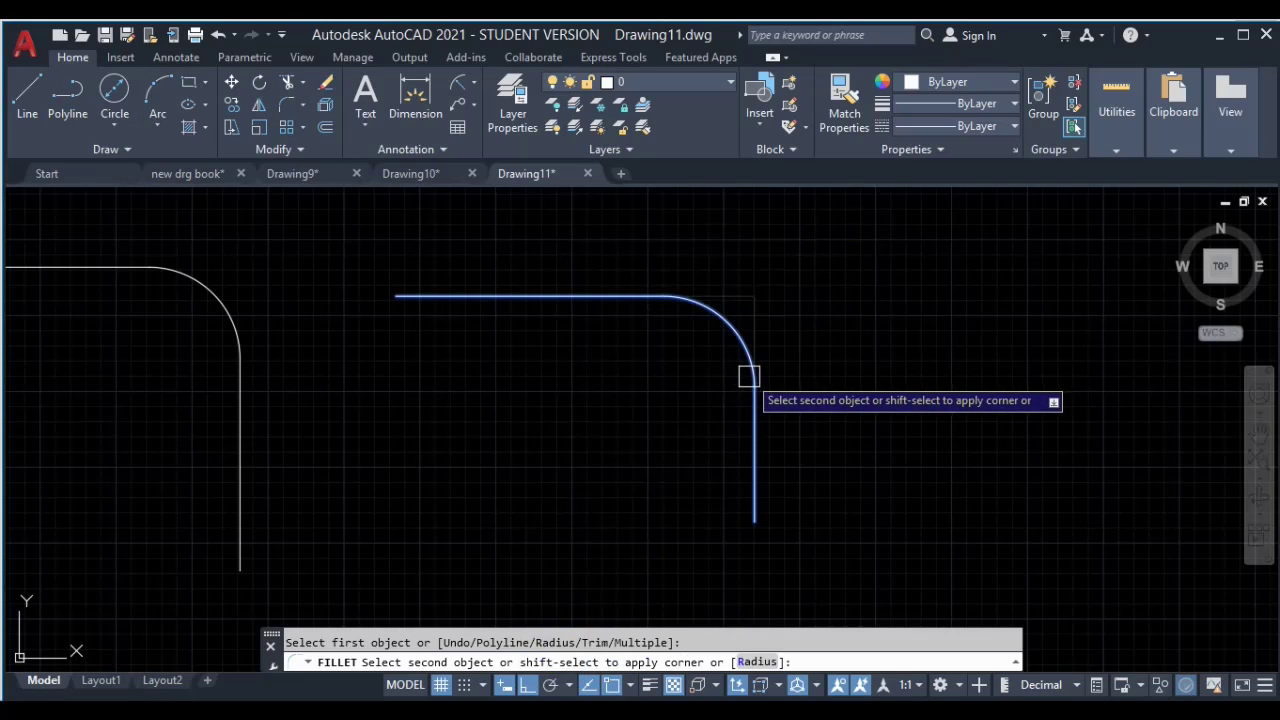
left_click(749, 376)
middle_click_drag(891, 390, 641, 412)
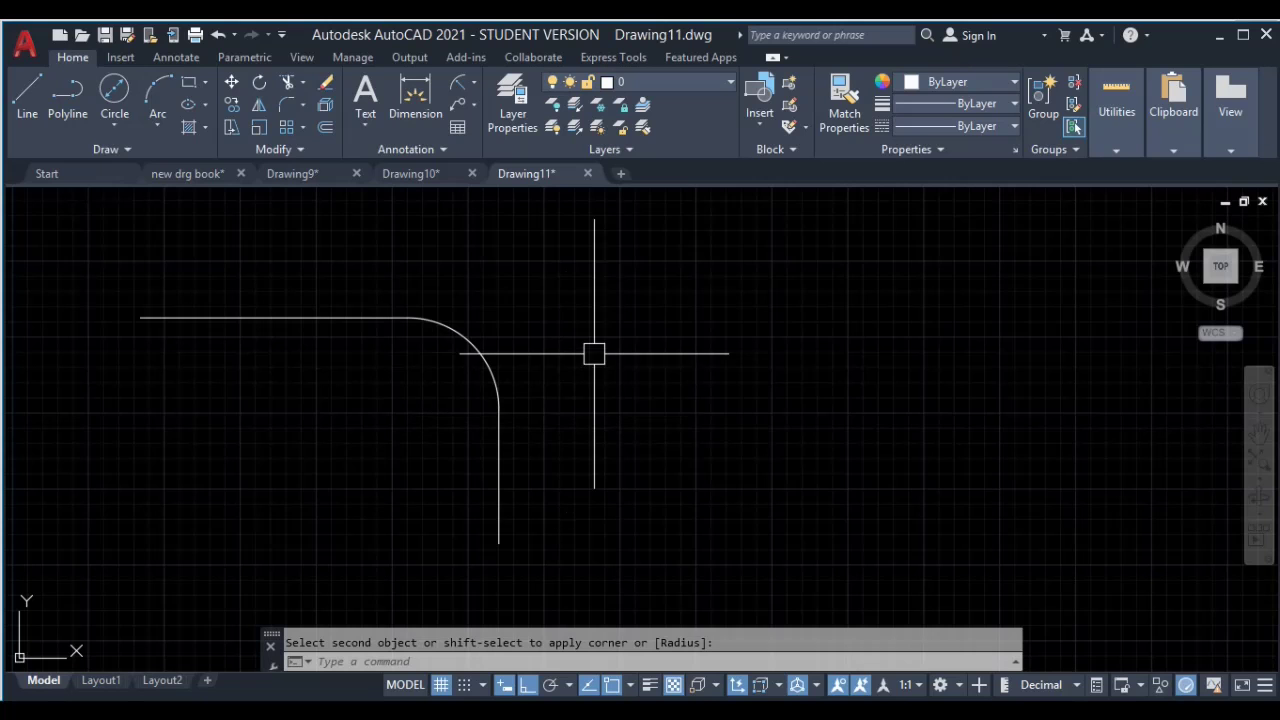
middle_click_drag(594, 353, 563, 426)
Step: Draw a separate horizontal line and a vertical line that do not touch
key("Escape")
key("l")
key("Return")
left_click(340, 266)
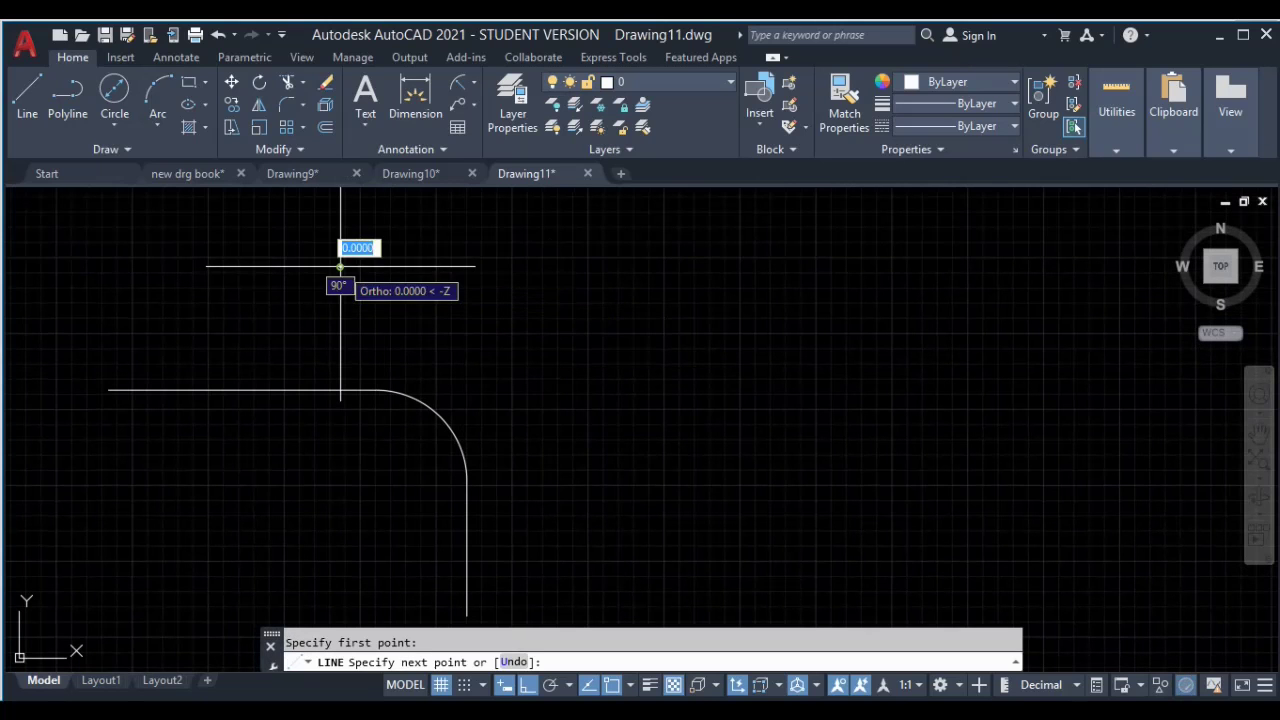
left_click(712, 266)
key("Escape")
key("space")
left_click(732, 567)
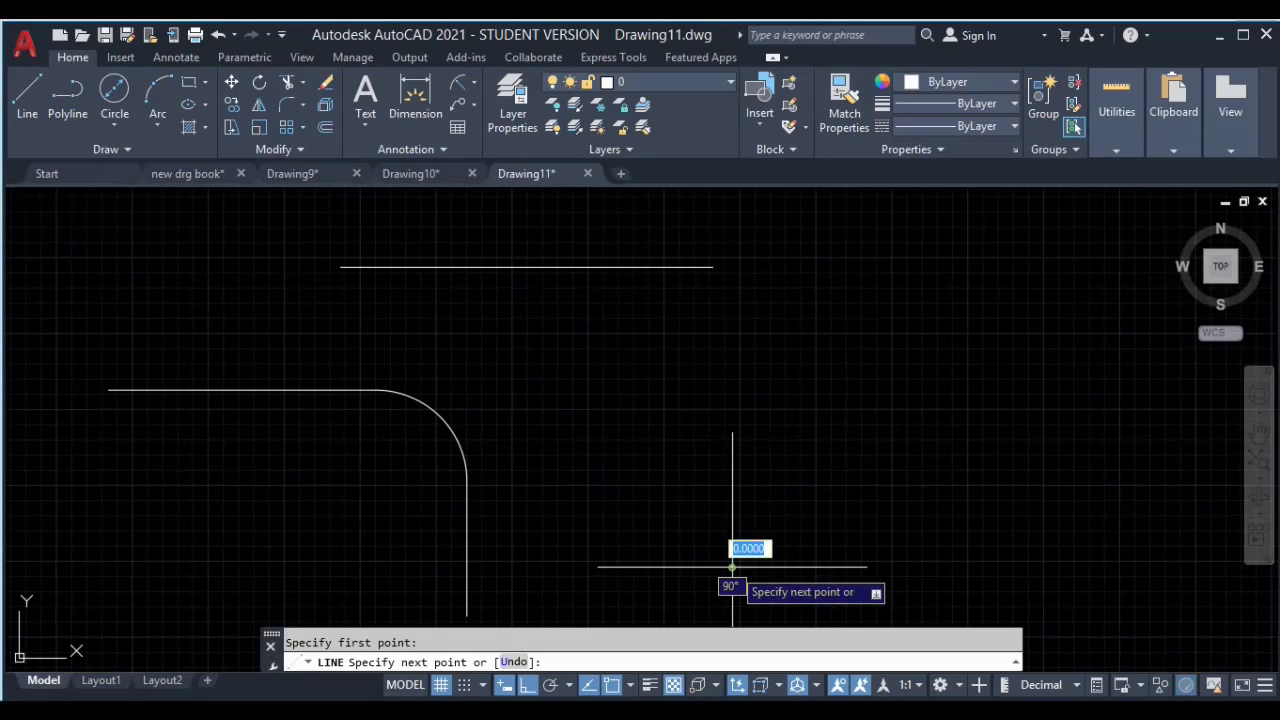
left_click(736, 353)
key("Escape")
middle_click_drag(760, 341, 714, 341)
middle_click_drag(737, 289, 497, 317)
Step: Draw another separate horizontal and vertical line pair to the right
key("space")
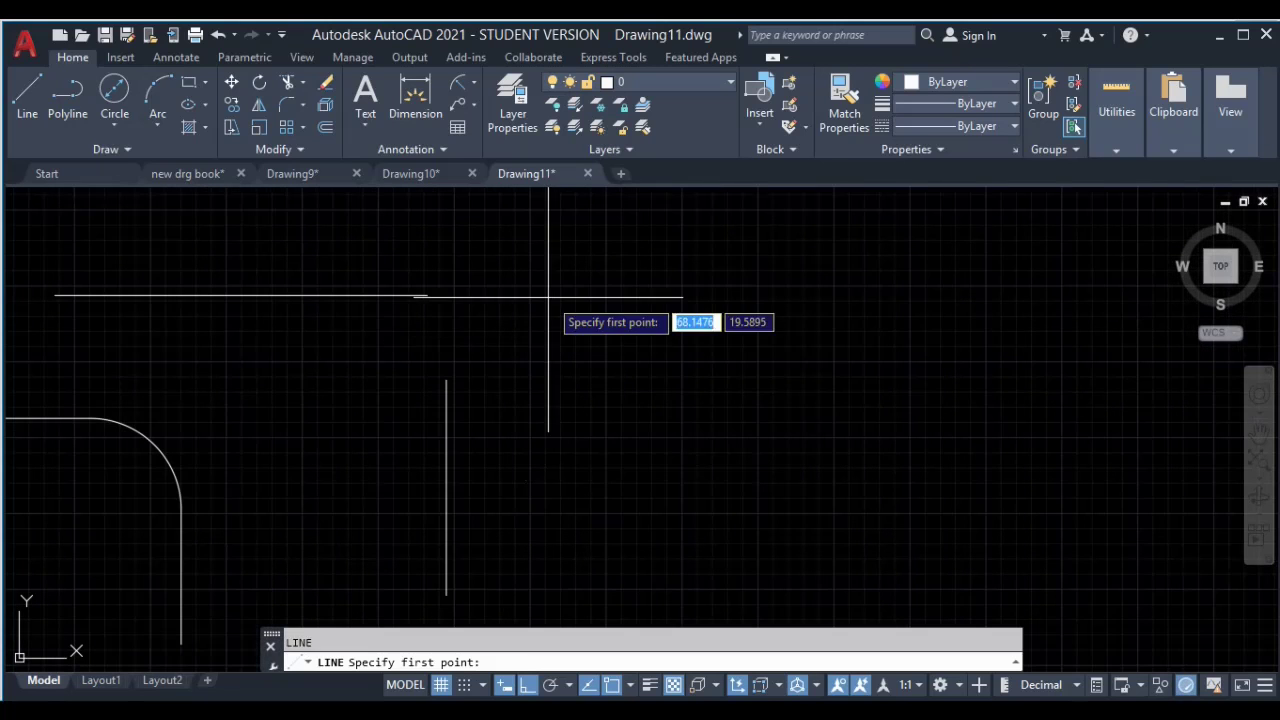
left_click(543, 296)
left_click(779, 296)
key("Escape")
key("space")
left_click(876, 571)
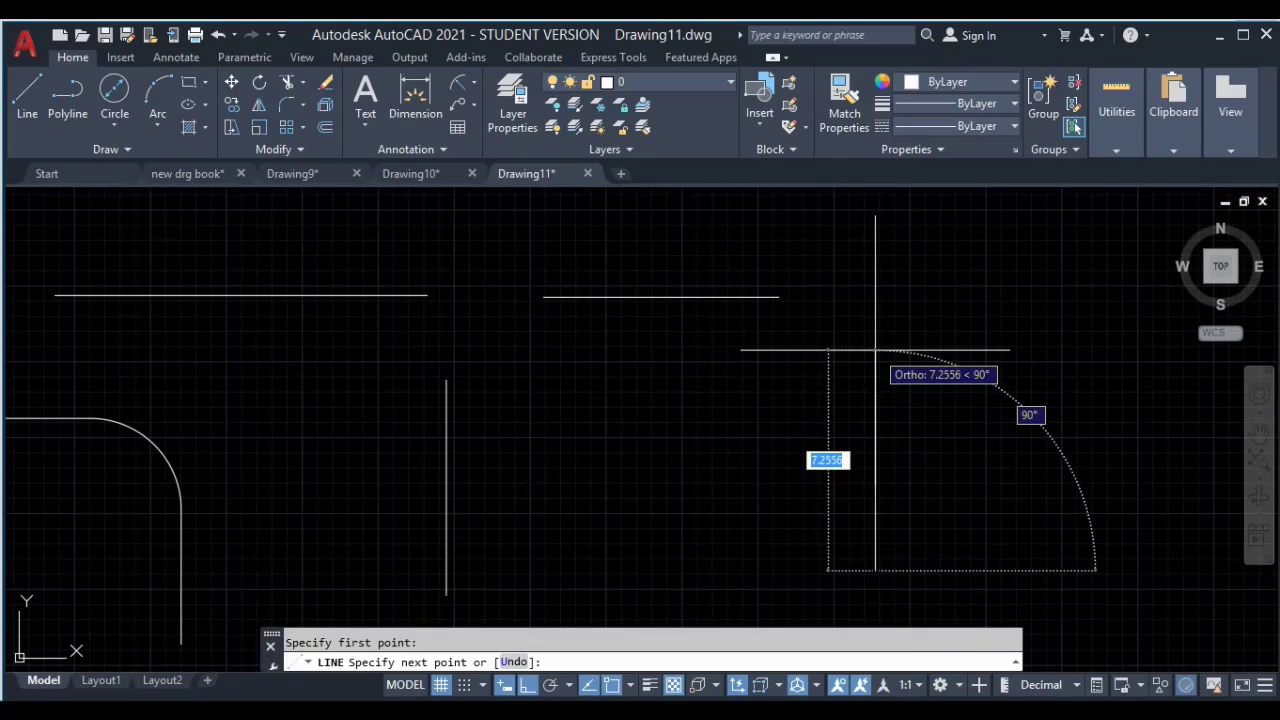
left_click(876, 351)
key("Escape")
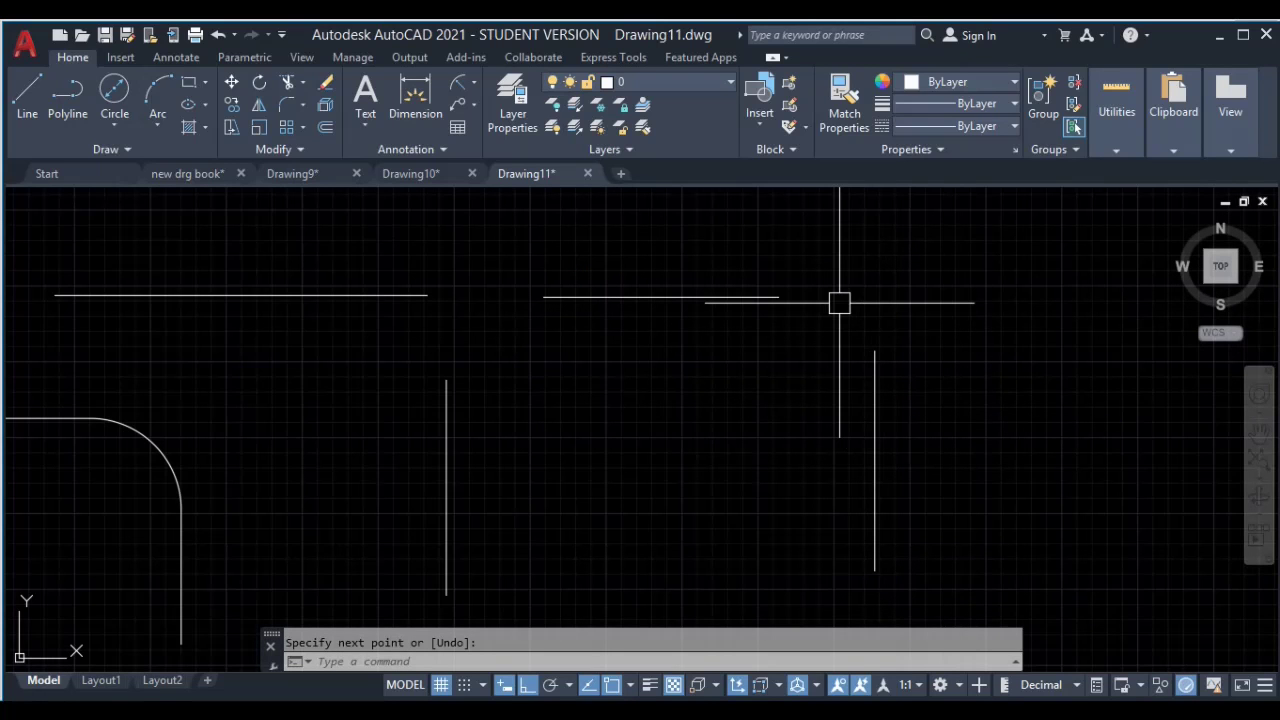
type("f")
Step: Fillet the right pair at radius 0 so the lines meet in a sharp square corner
key("Return")
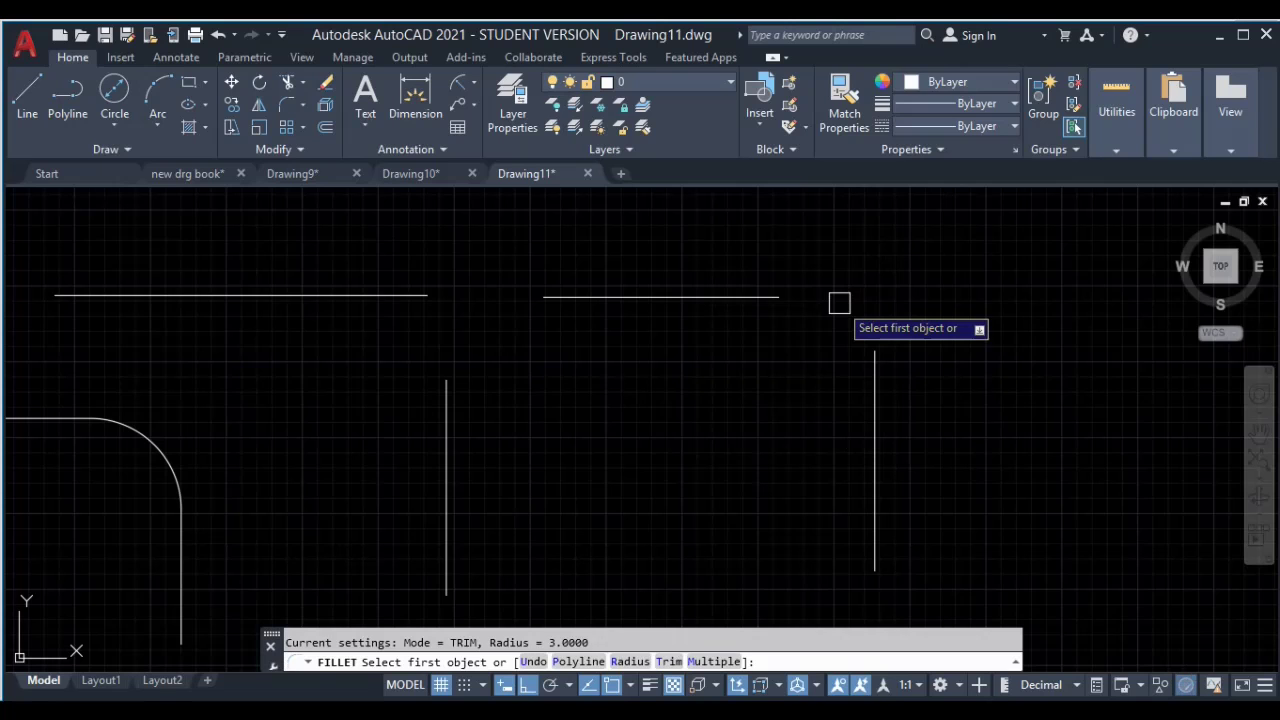
type("r")
key("Return")
type("0")
key("Return")
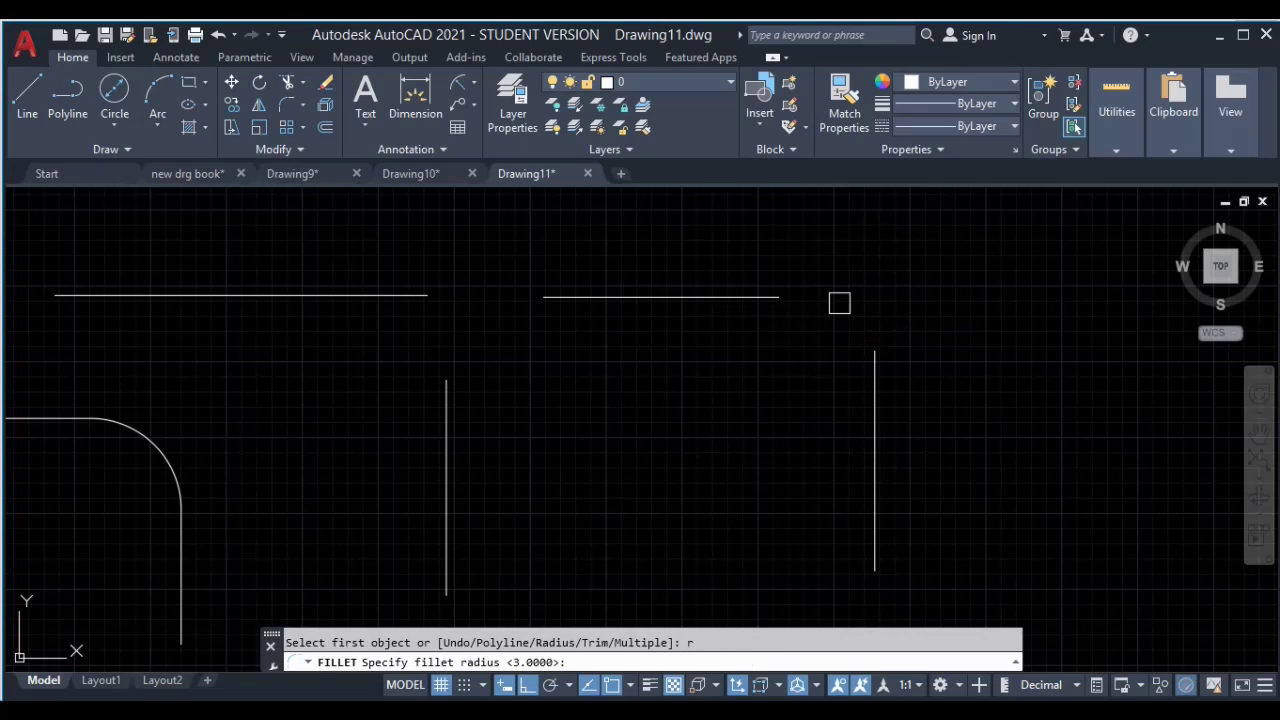
left_click(742, 298)
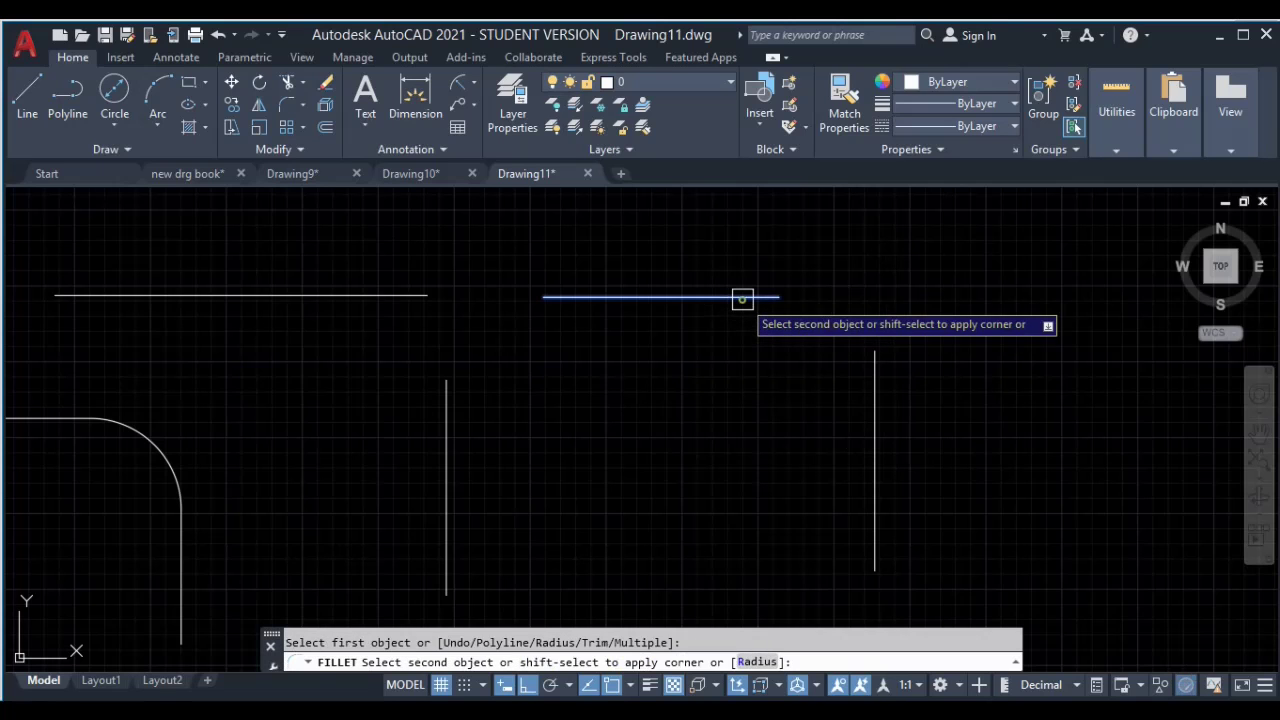
left_click(876, 403)
middle_click_drag(871, 306, 786, 363)
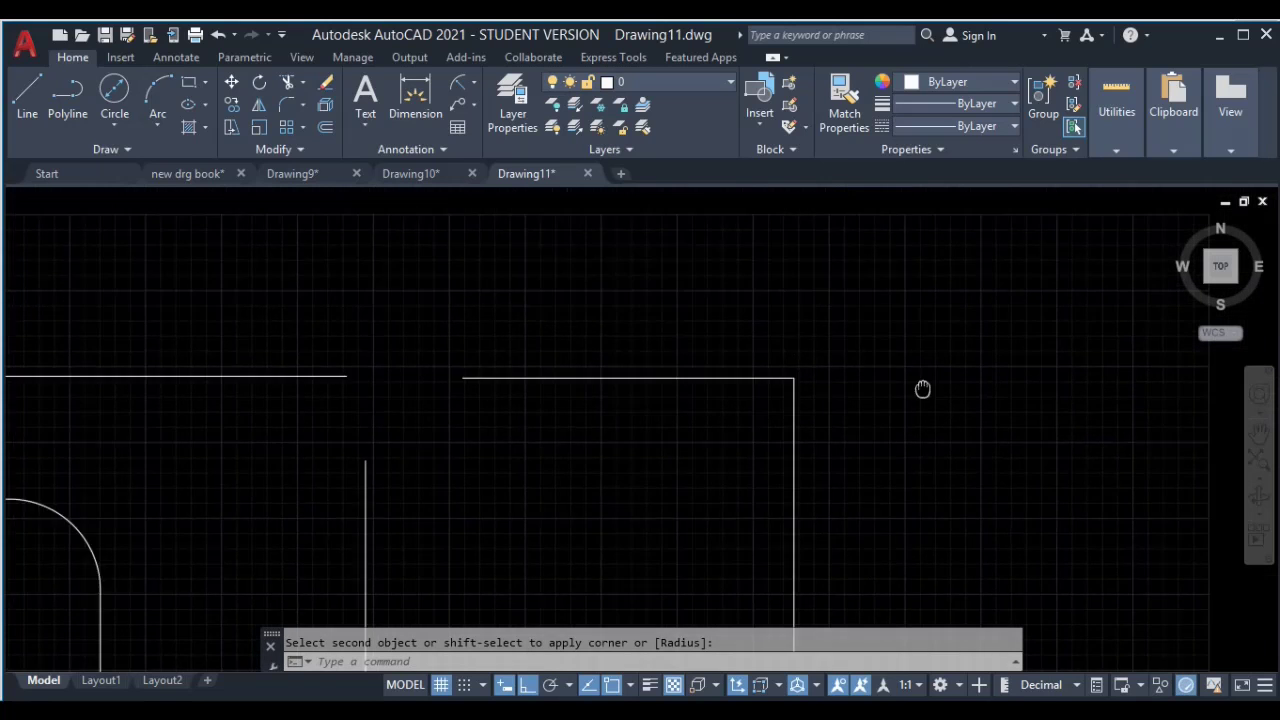
Step: Draw a long horizontal line and a vertical line crossing it
type("l")
key("Return")
left_click(372, 272)
left_click(1024, 272)
key("Return")
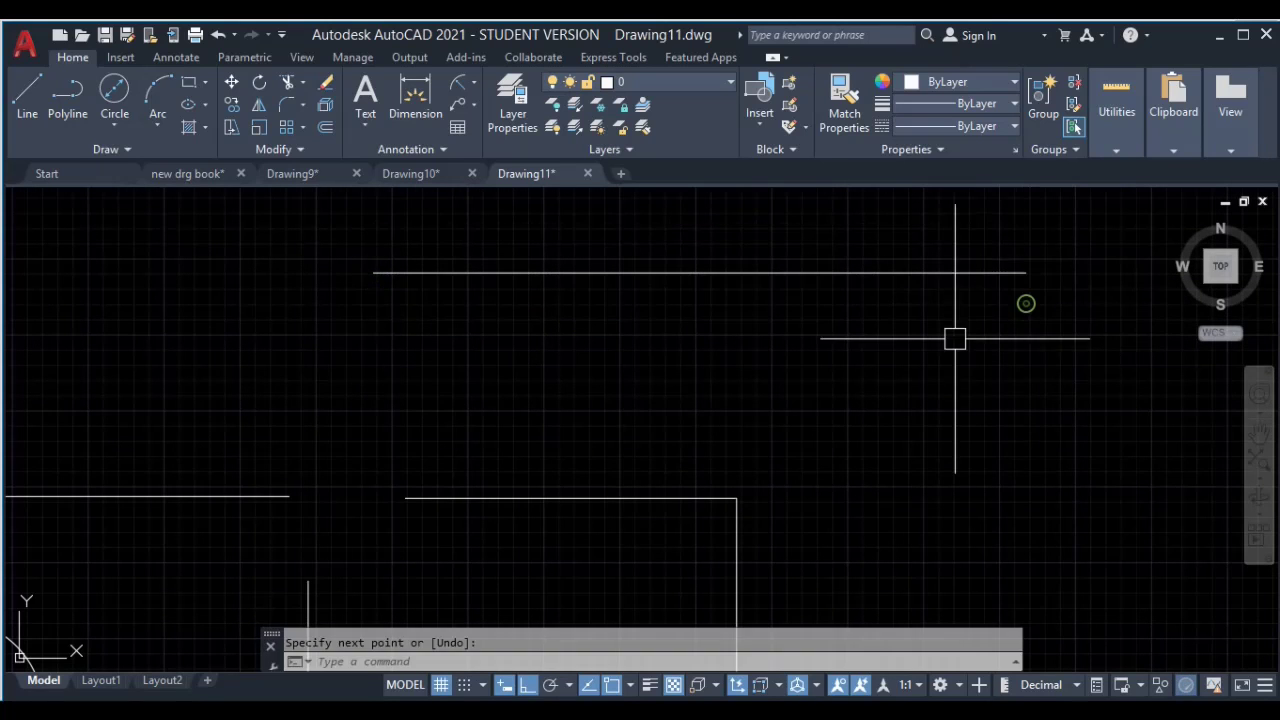
key("Return")
left_click(893, 228)
left_click(872, 535)
key("Return")
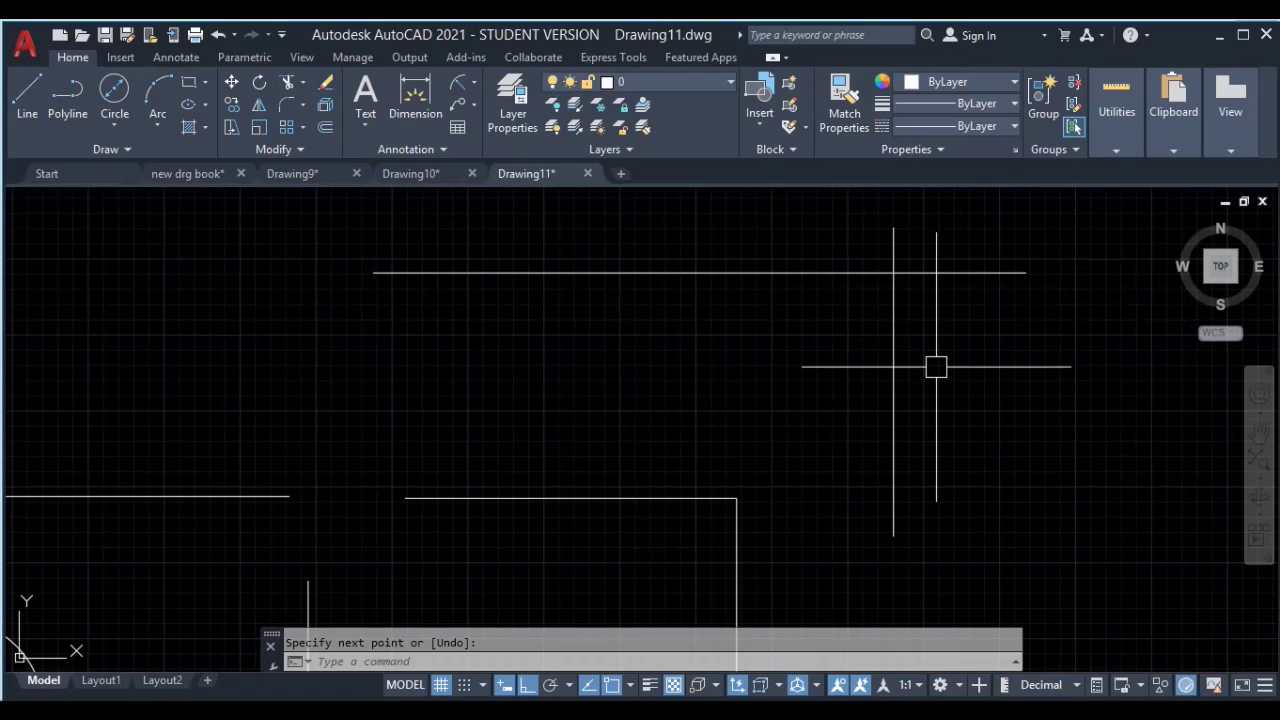
Step: Fillet the crossing lines at radius 0 into a sharp corner, then frame all the corners
key("Return")
type("f")
key("Return")
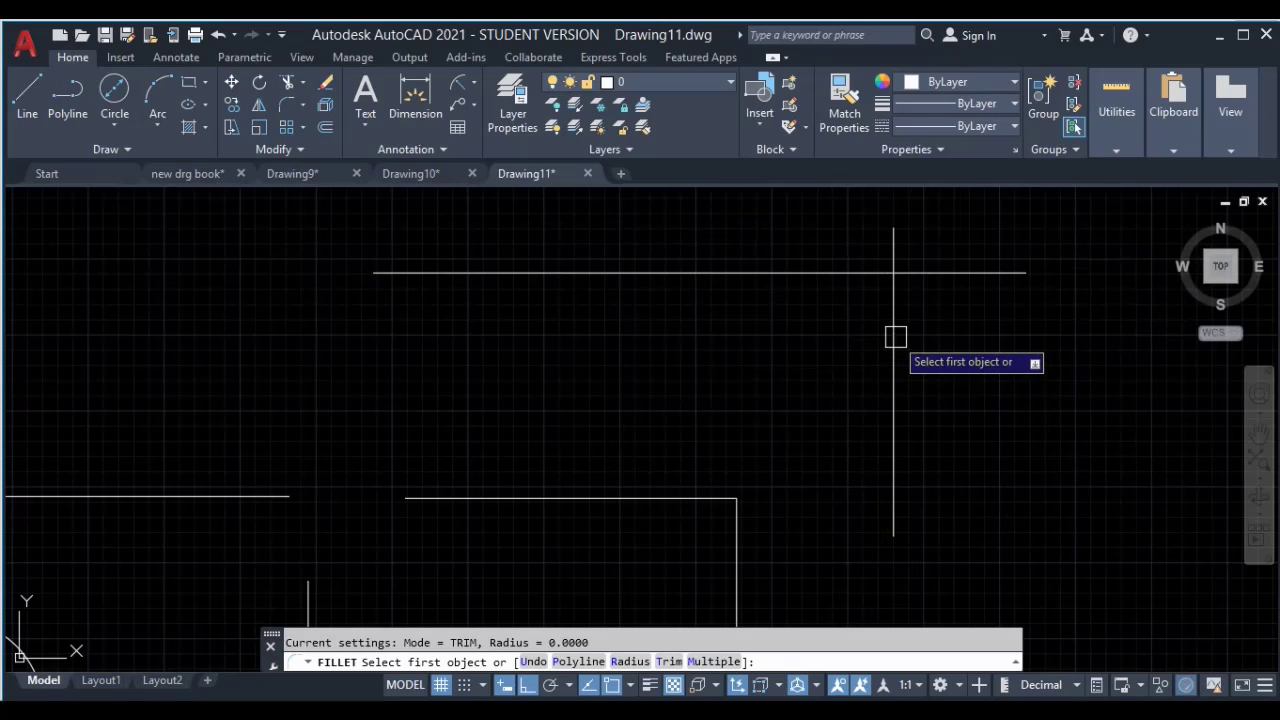
left_click(894, 337)
left_click(870, 273)
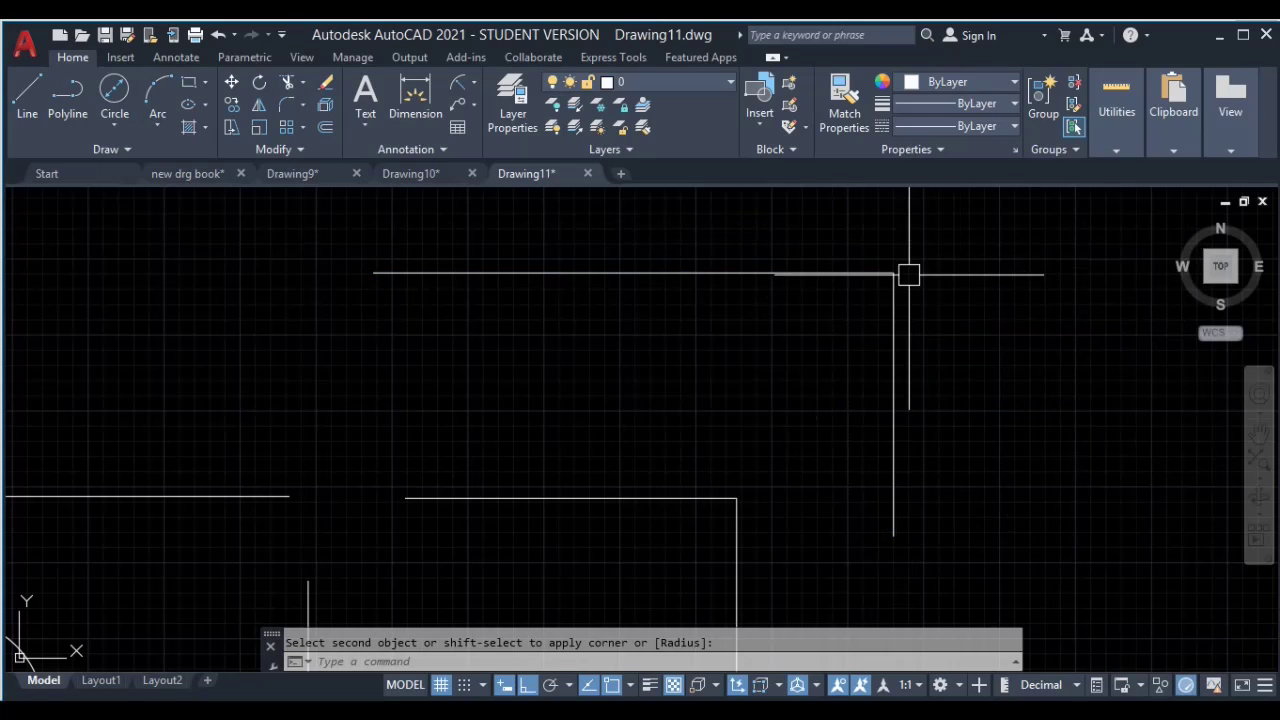
mouse_move(908, 274)
middle_mouse_down()
mouse_move(905, 331)
mouse_move(937, 431)
mouse_move(888, 303)
middle_mouse_up()
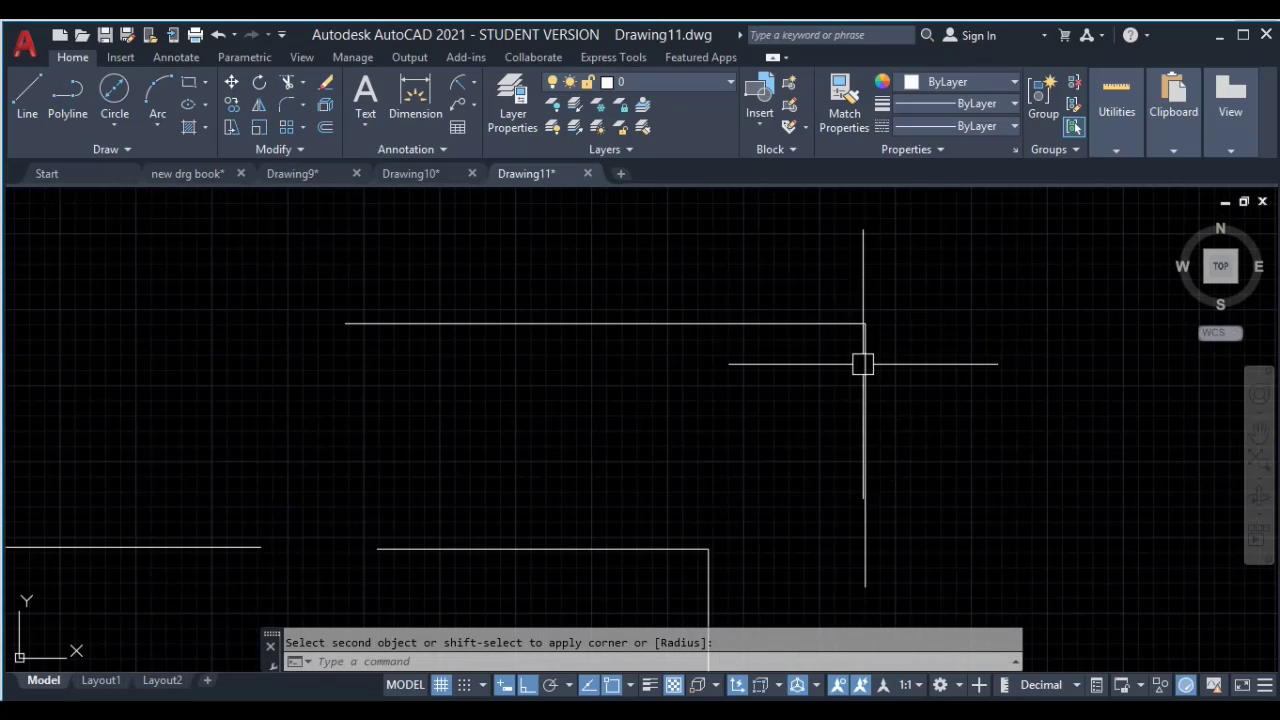
middle_click_drag(779, 545, 838, 446)
scroll(837, 446, "down", 3)
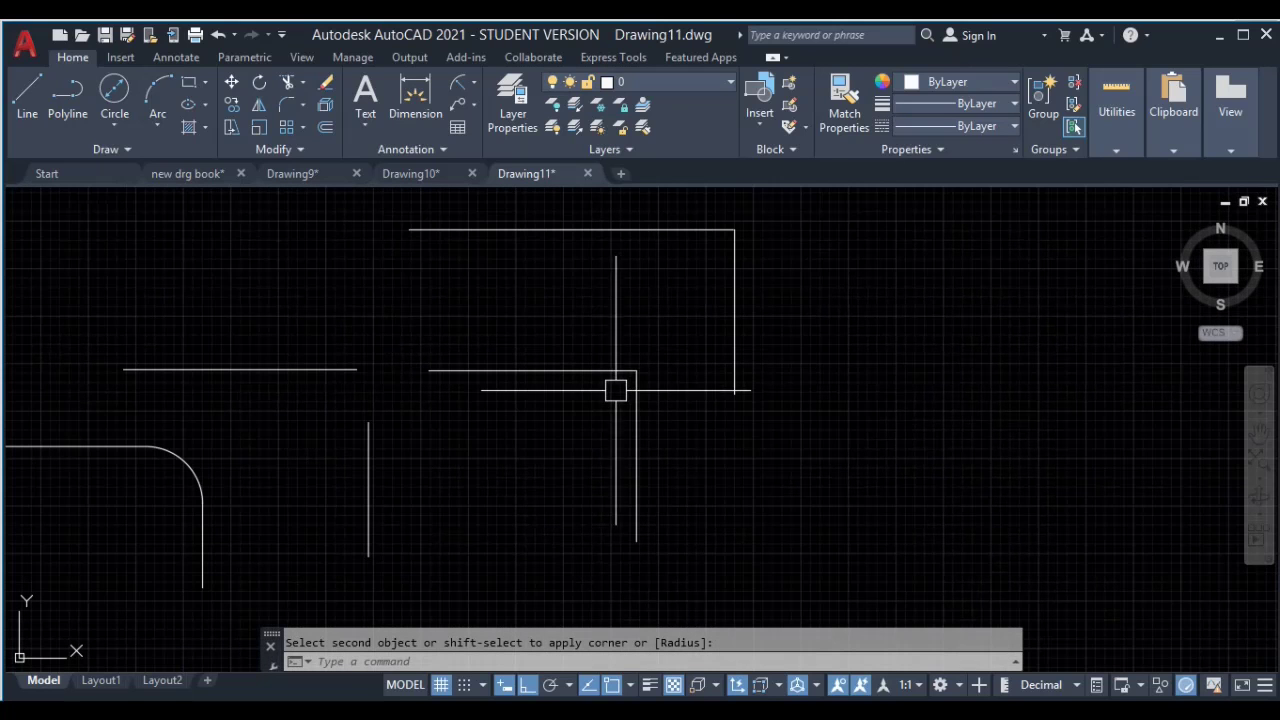
mouse_move(970, 372)
middle_mouse_down()
mouse_move(860, 402)
mouse_move(821, 373)
middle_mouse_up()
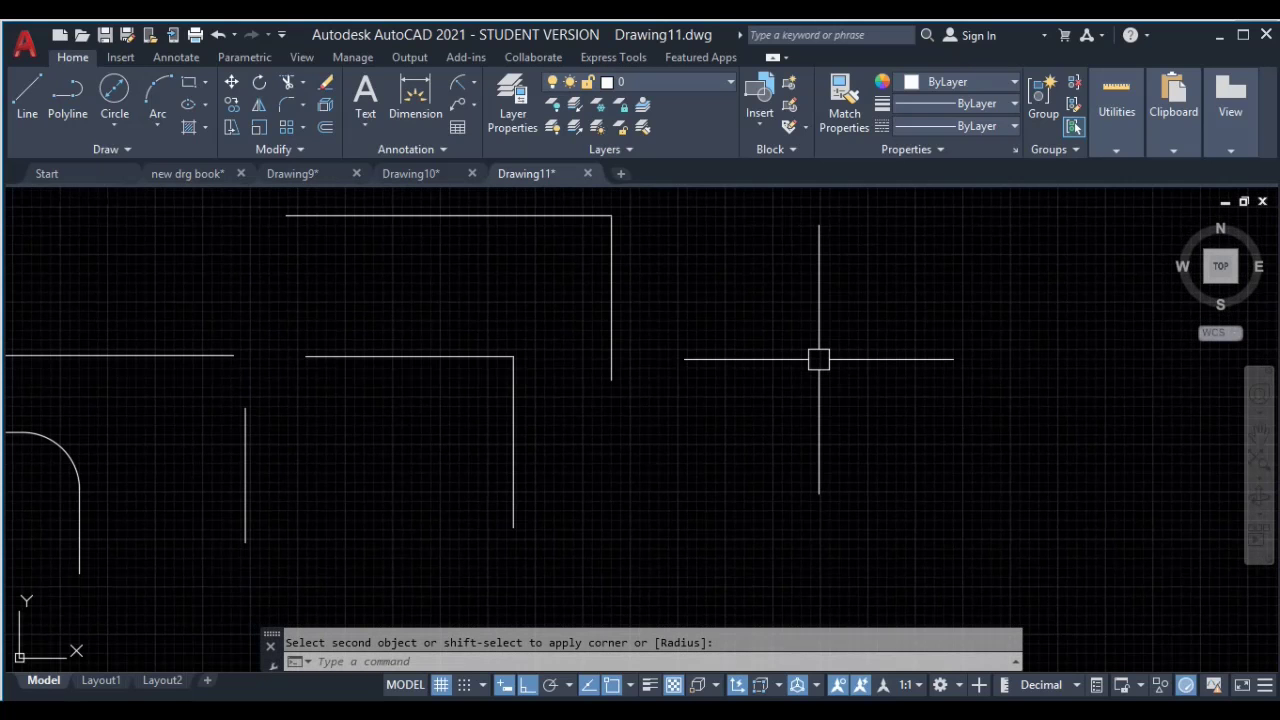
mouse_move(818, 359)
middle_mouse_down()
mouse_move(766, 406)
mouse_move(656, 421)
middle_mouse_up()
Step: Draw a horizontal line and a vertical line that cross each other
middle_click_drag(627, 298, 726, 443)
key("Escape")
type("l")
key("Return")
left_click(653, 302)
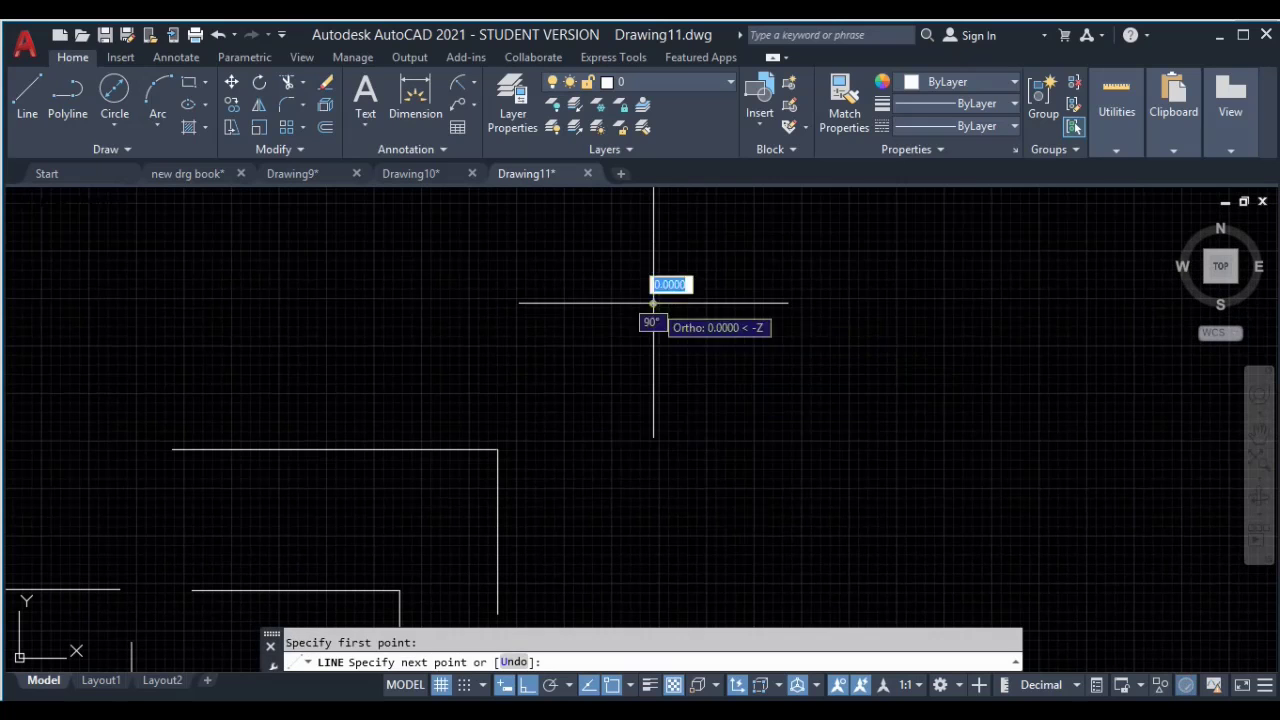
left_click(970, 319)
key("Return")
key("Return")
left_click(857, 236)
left_click(857, 508)
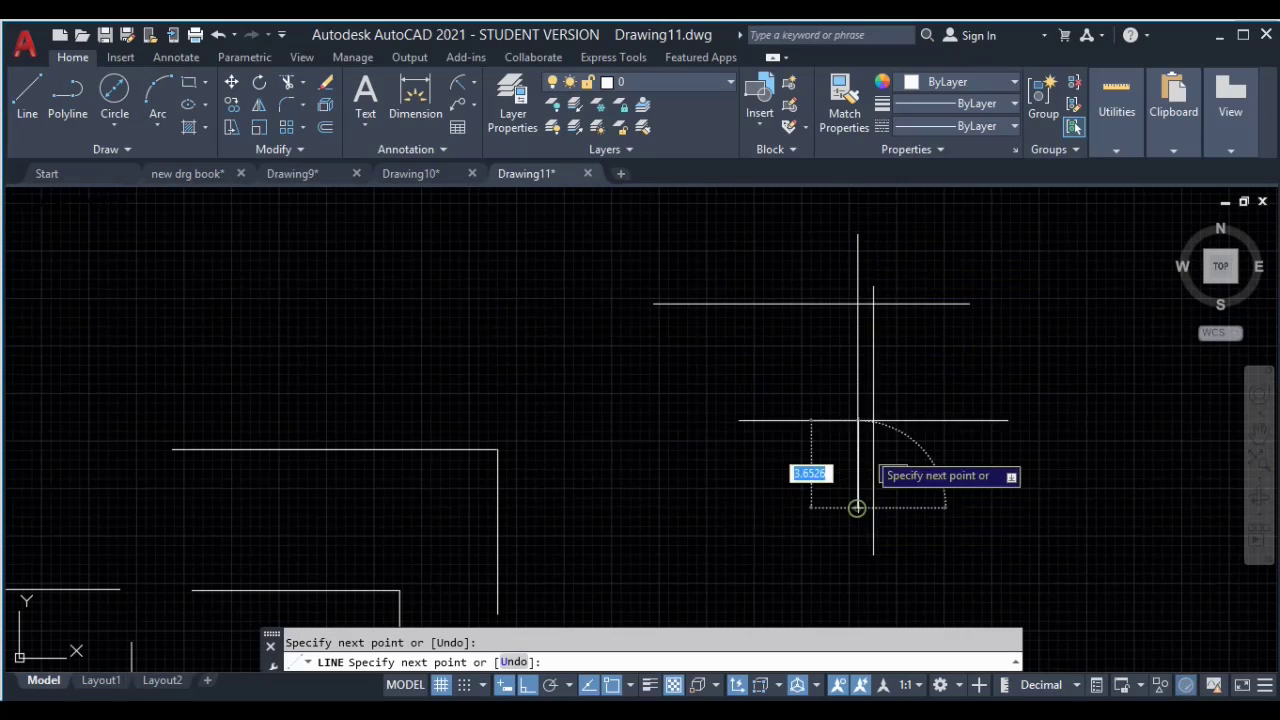
key("Escape")
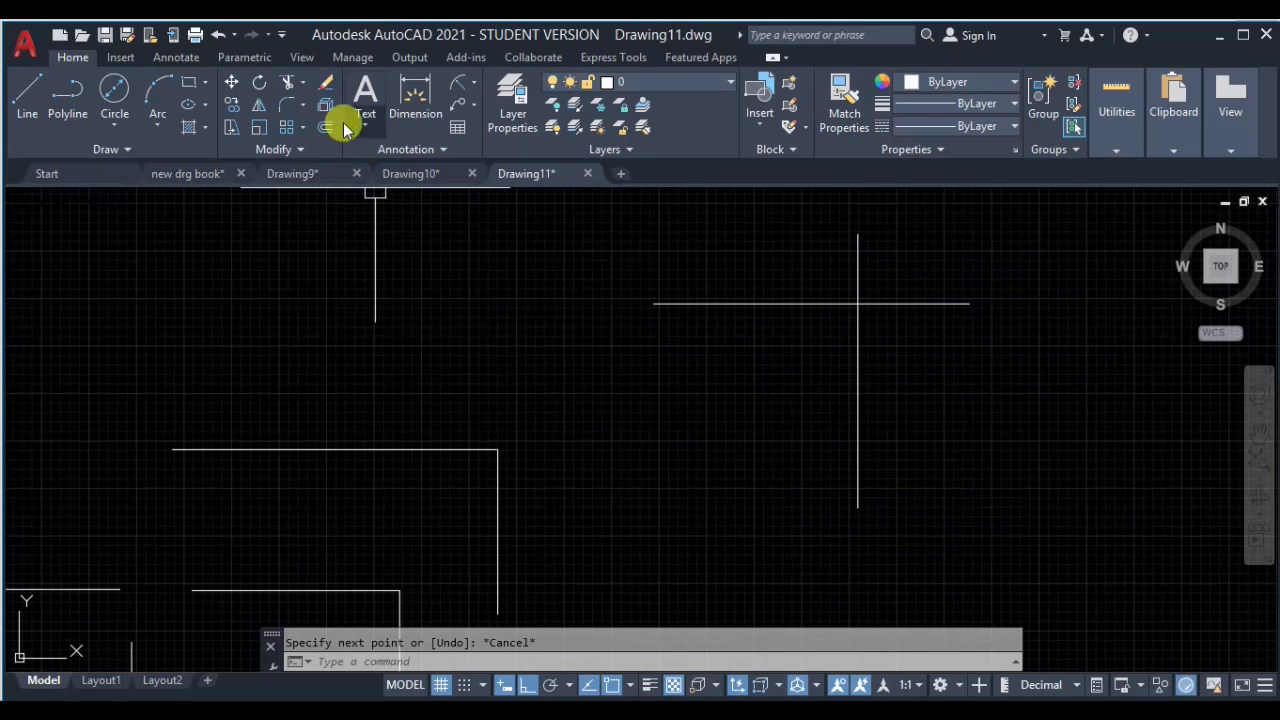
Step: Set the fillet radius to 1 and the trim mode to No trim
left_click(289, 107)
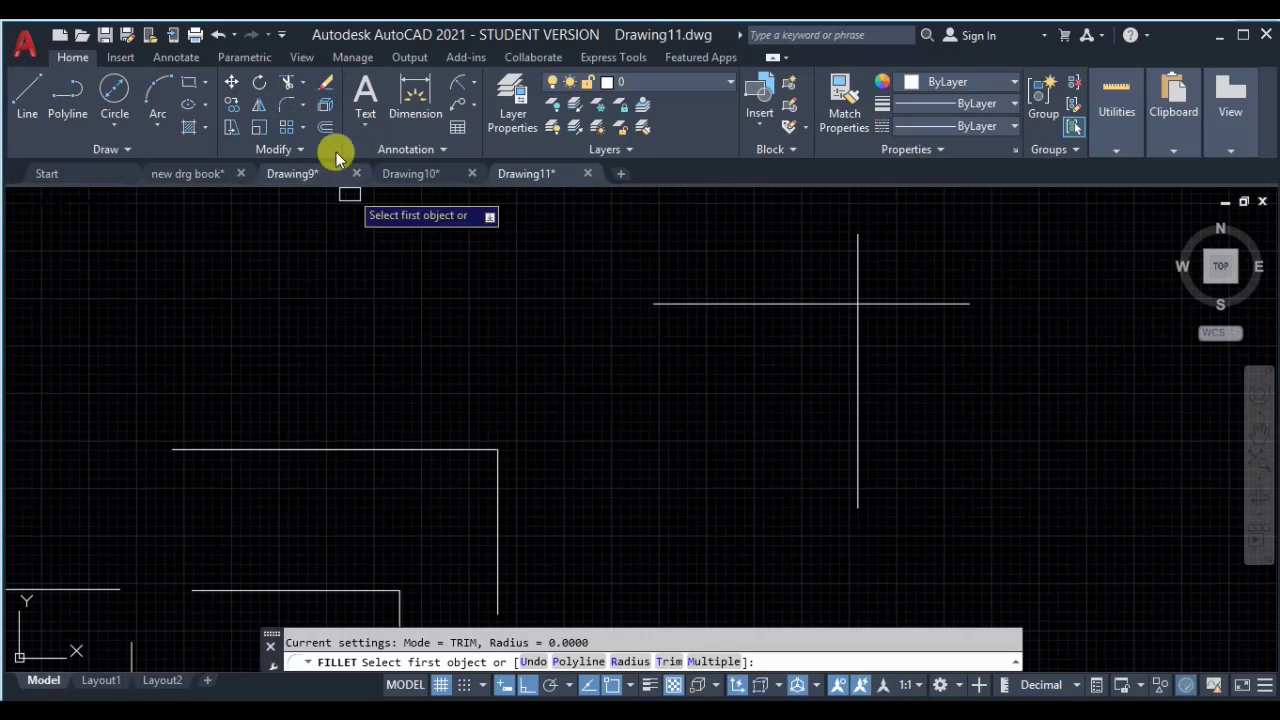
key("Escape")
key("Return")
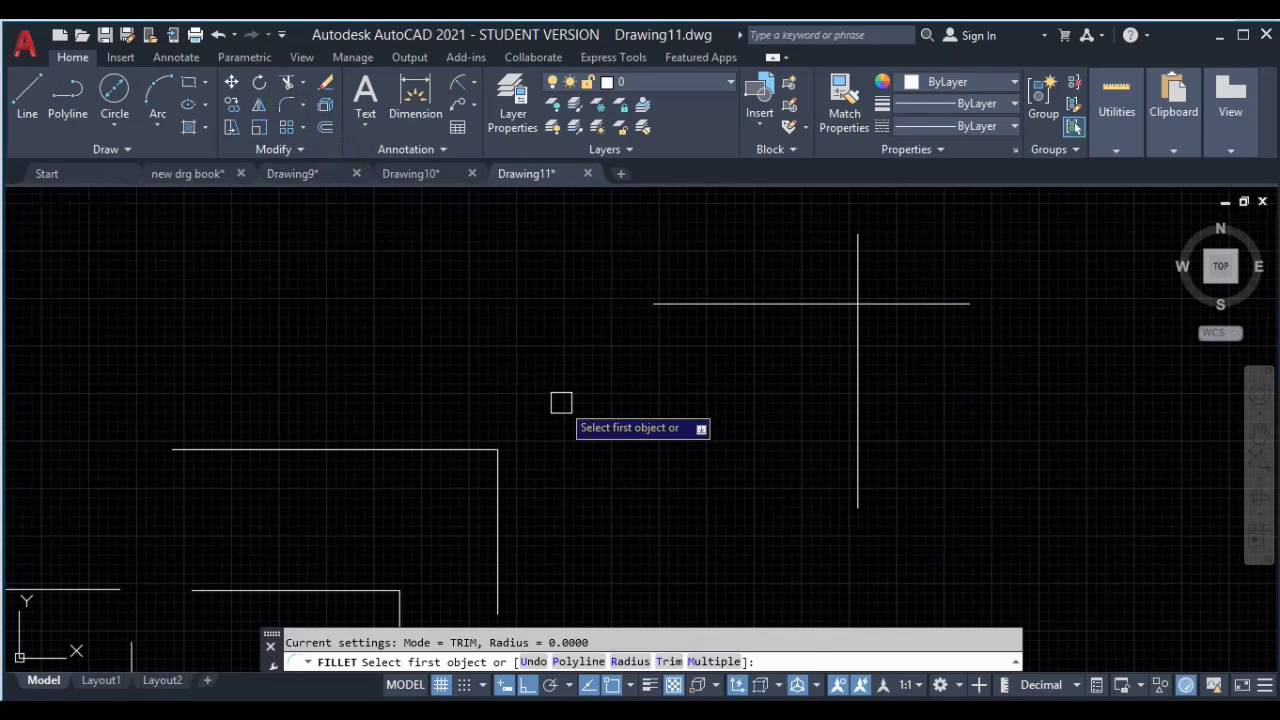
left_click(628, 661)
type("1")
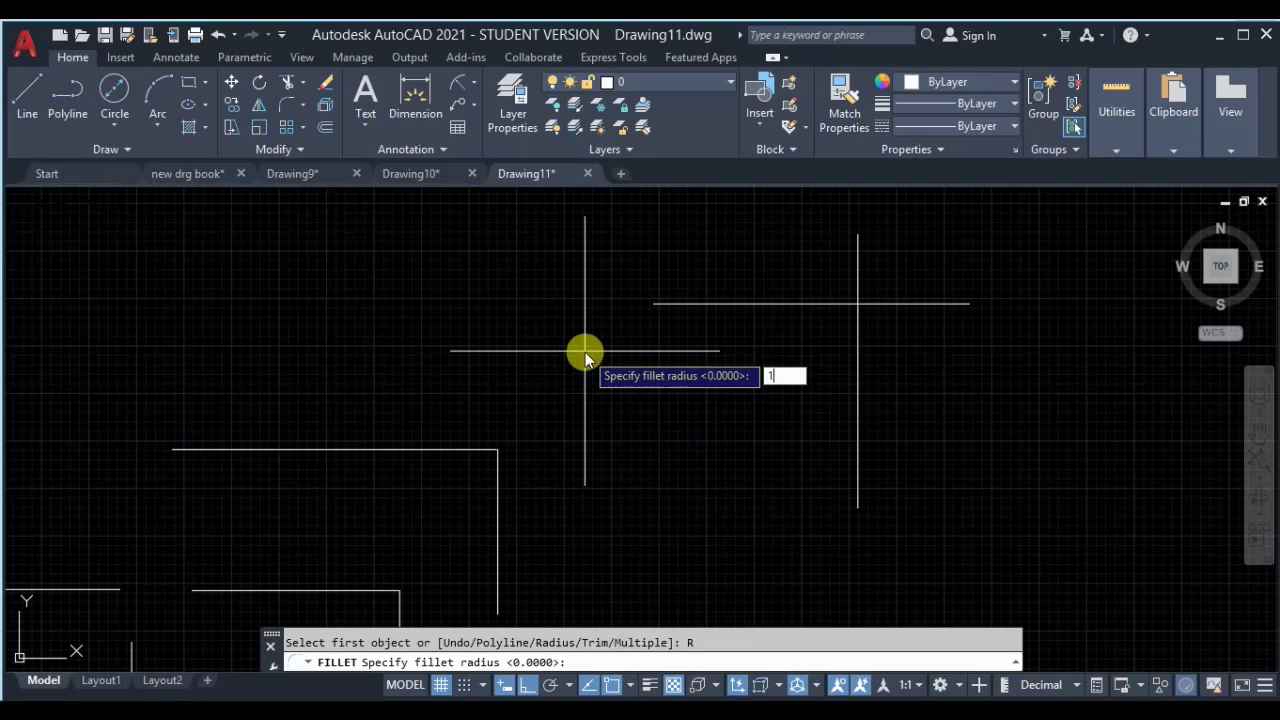
key("Return")
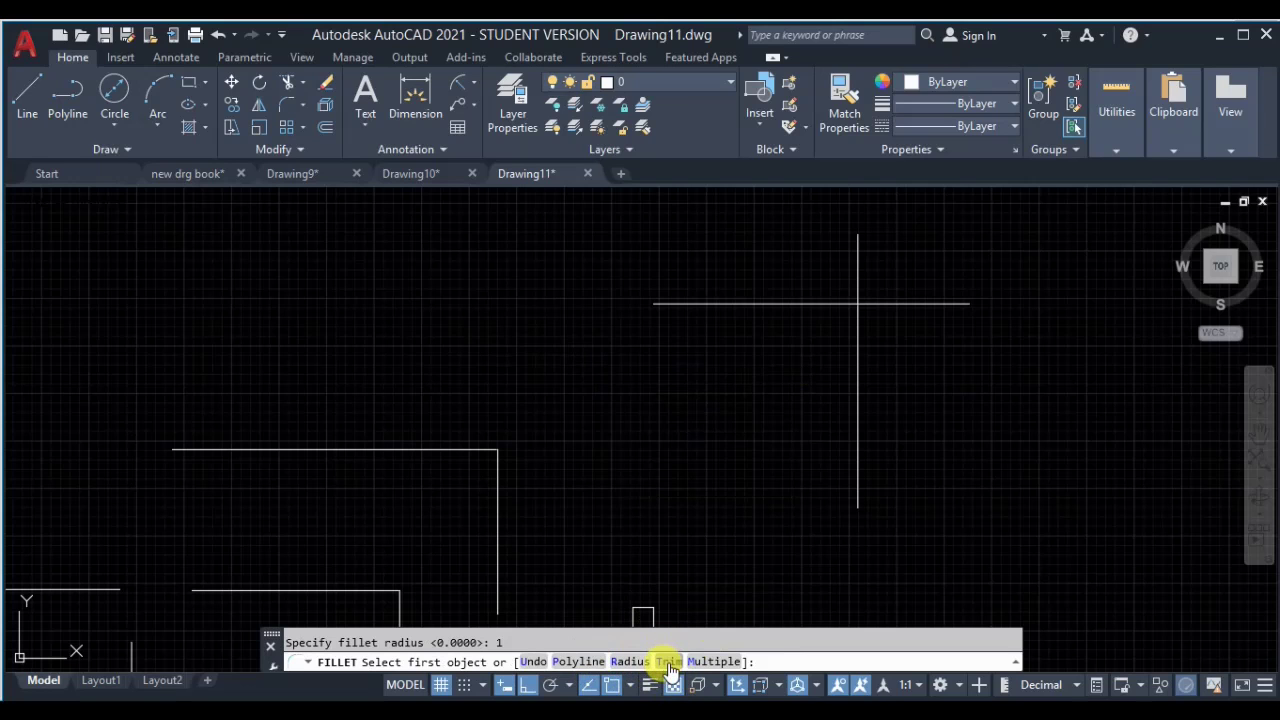
left_click(668, 660)
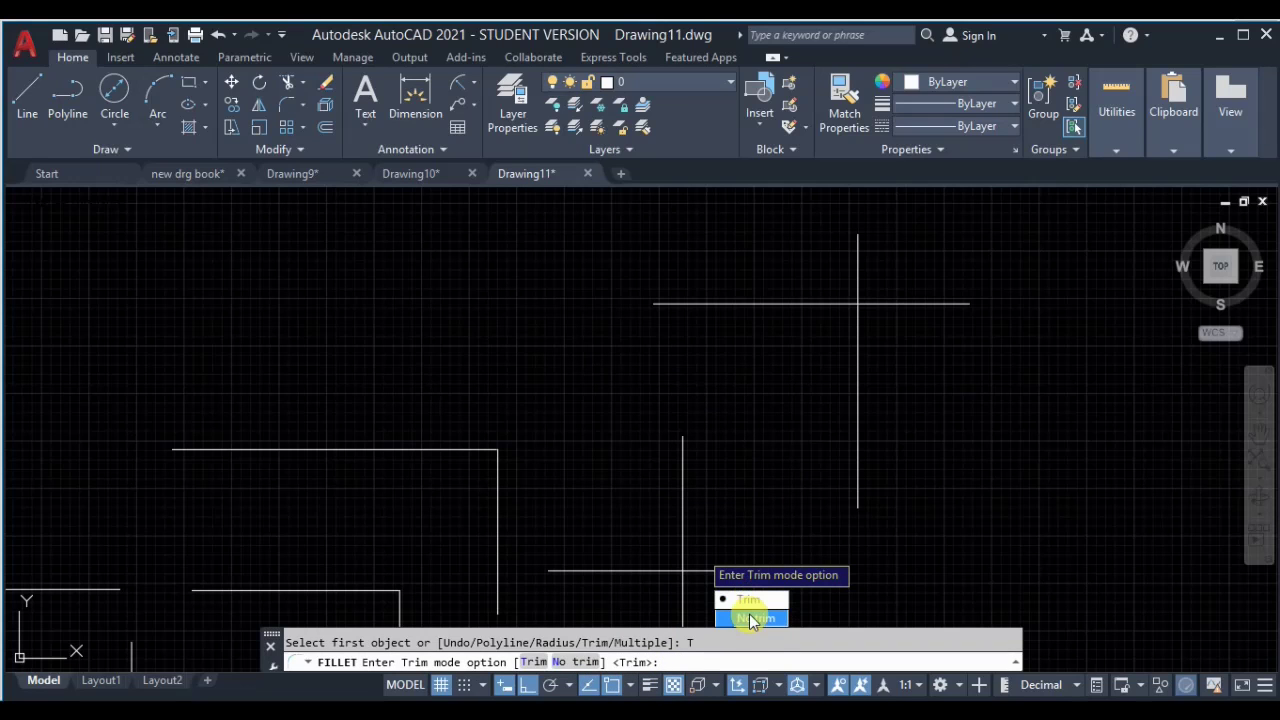
left_click(752, 620)
Step: Pick the horizontal line to add the radius-1 arc while keeping both lines whole
middle_click_drag(746, 334, 707, 344)
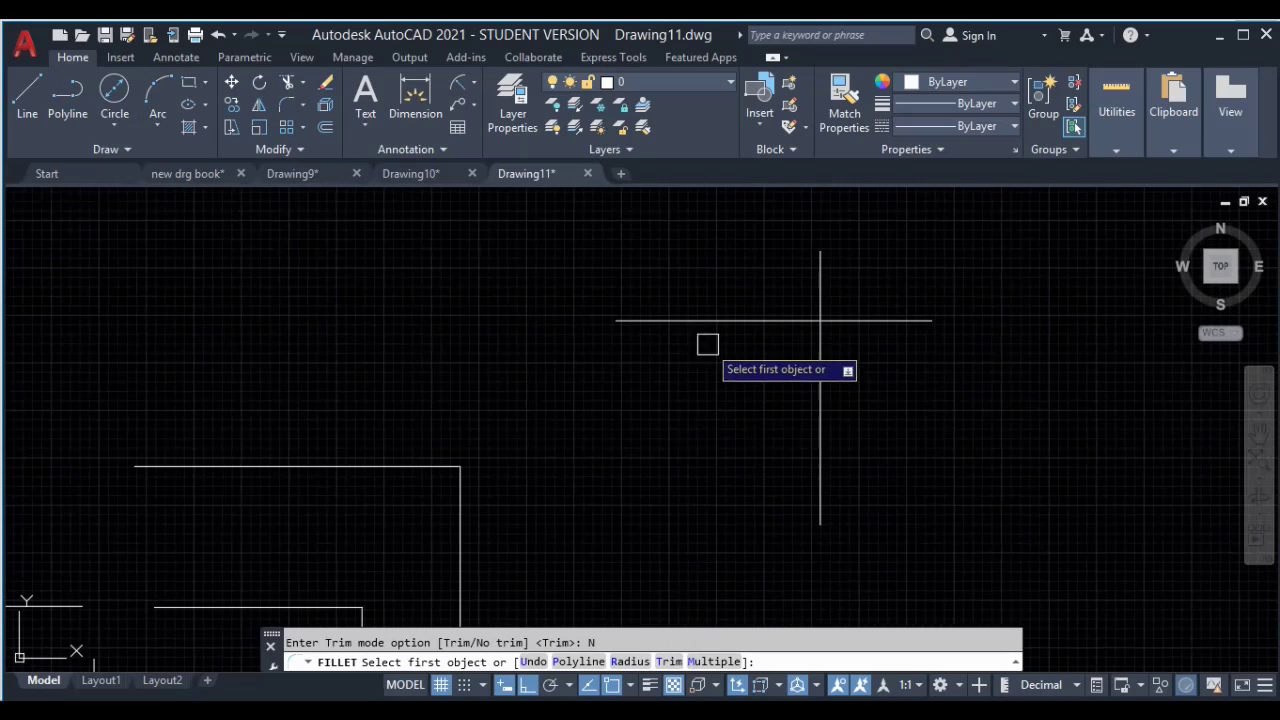
left_click(711, 321)
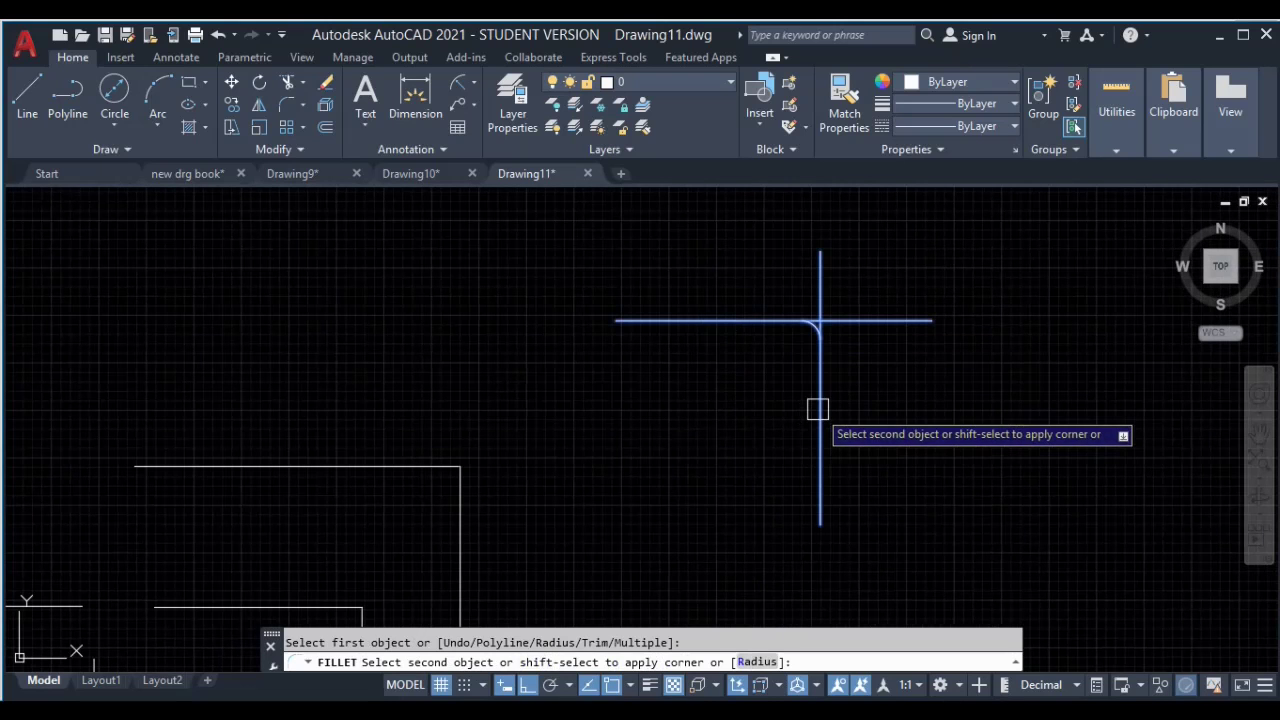
scroll(830, 325, "up", 2)
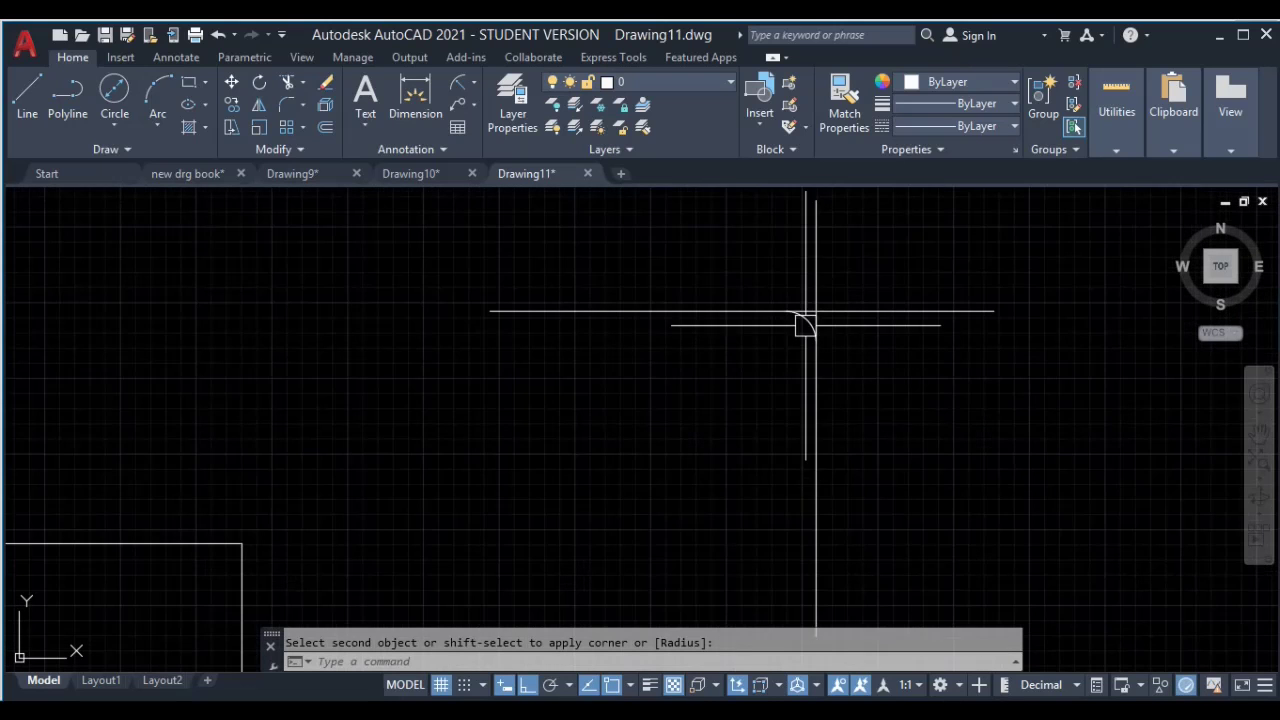
scroll(806, 325, "up", 3)
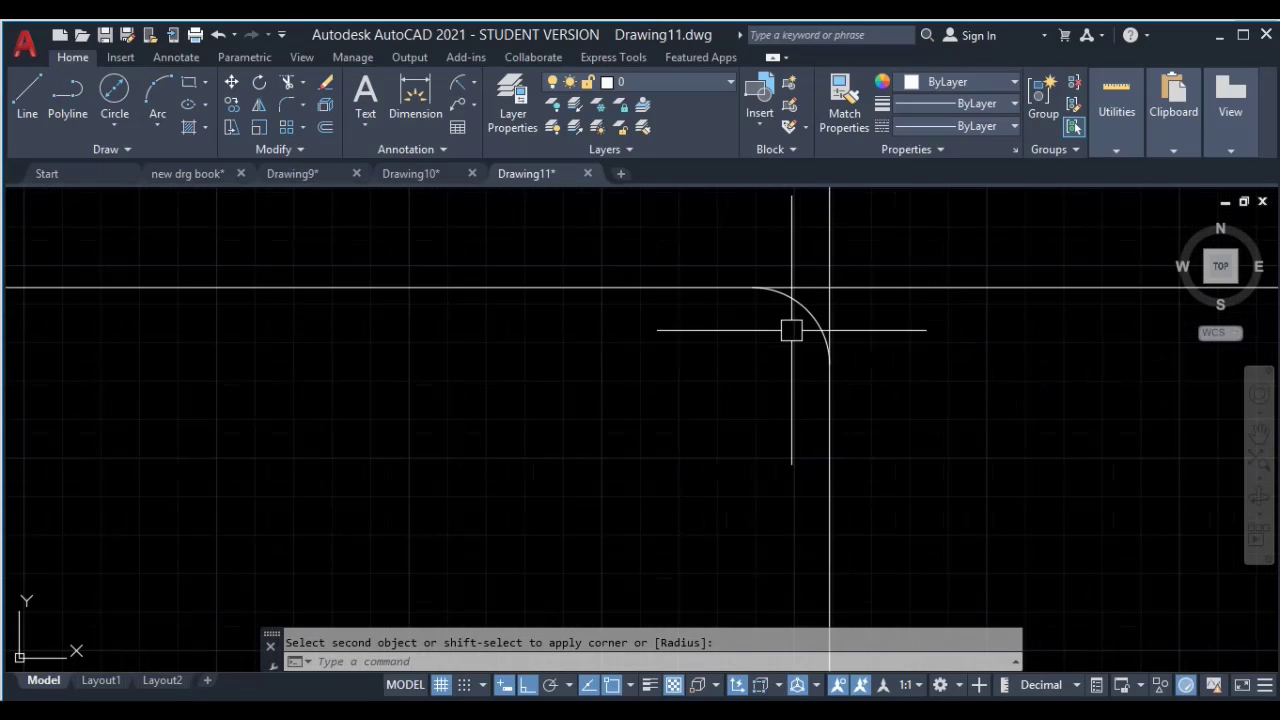
middle_click_drag(791, 330, 747, 430)
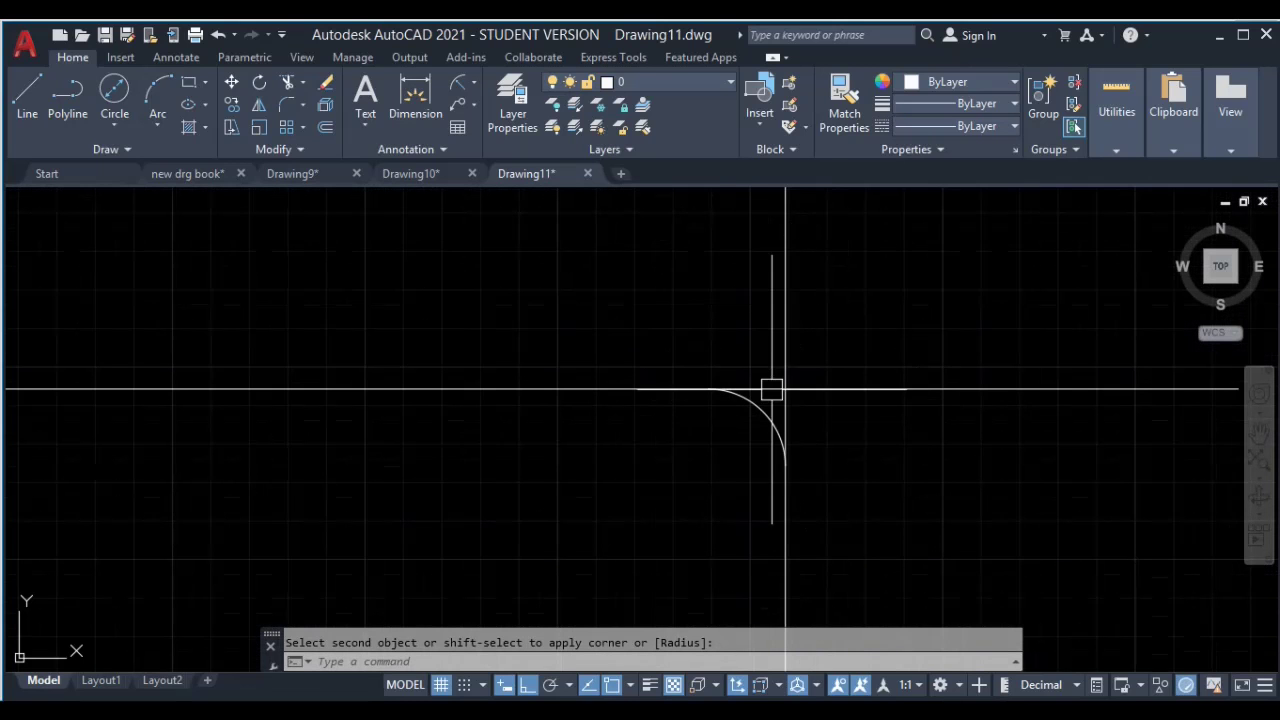
scroll(805, 380, "down", 2)
middle_click_drag(811, 380, 751, 380)
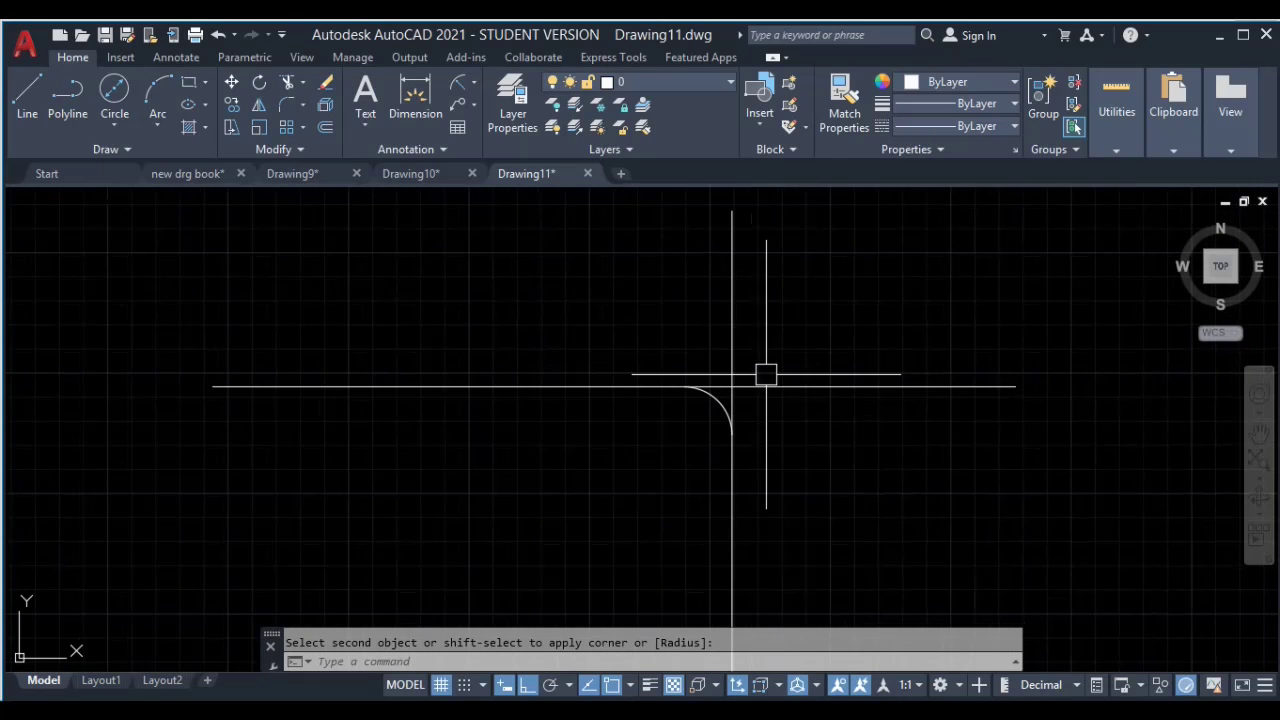
Step: Draw a horizontal line and a vertical line crossing it in empty space
scroll(840, 366, "down", 2)
middle_click_drag(669, 386, 540, 386)
key("Escape")
key("l")
key("Return")
left_click(672, 304)
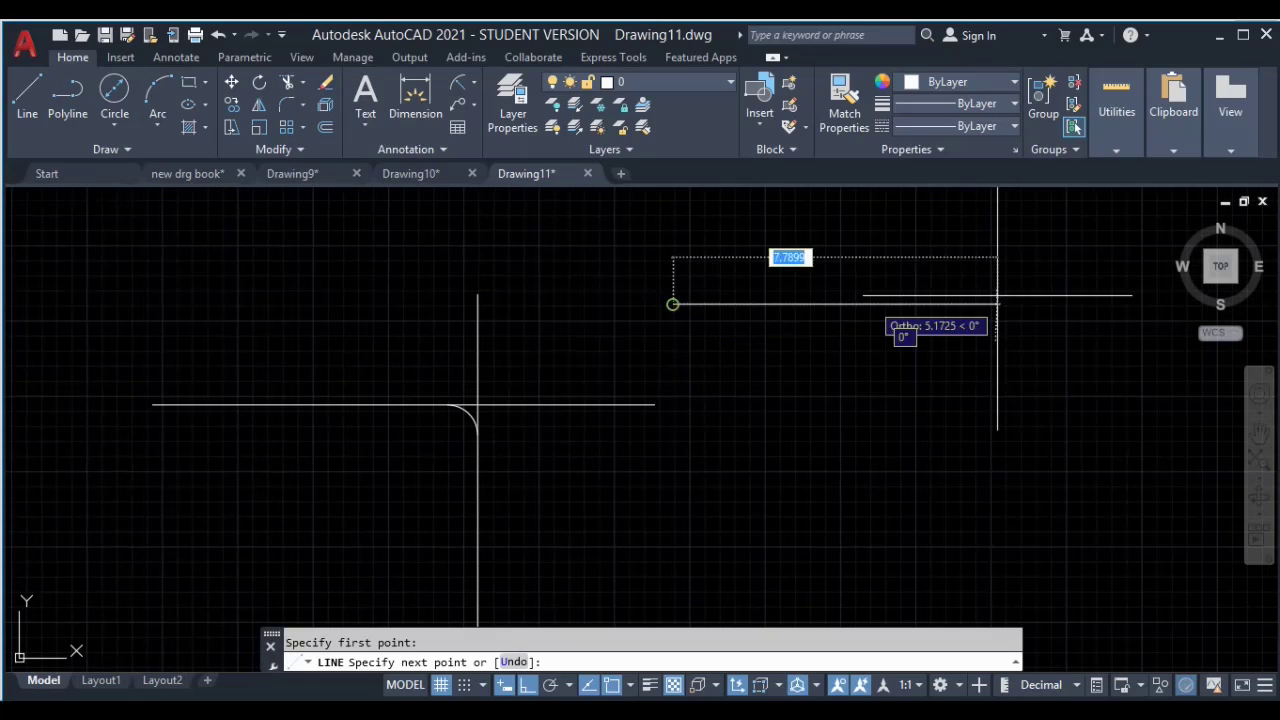
left_click(1088, 304)
key("Return")
key("Return")
left_click(913, 232)
left_click(913, 478)
key("Escape")
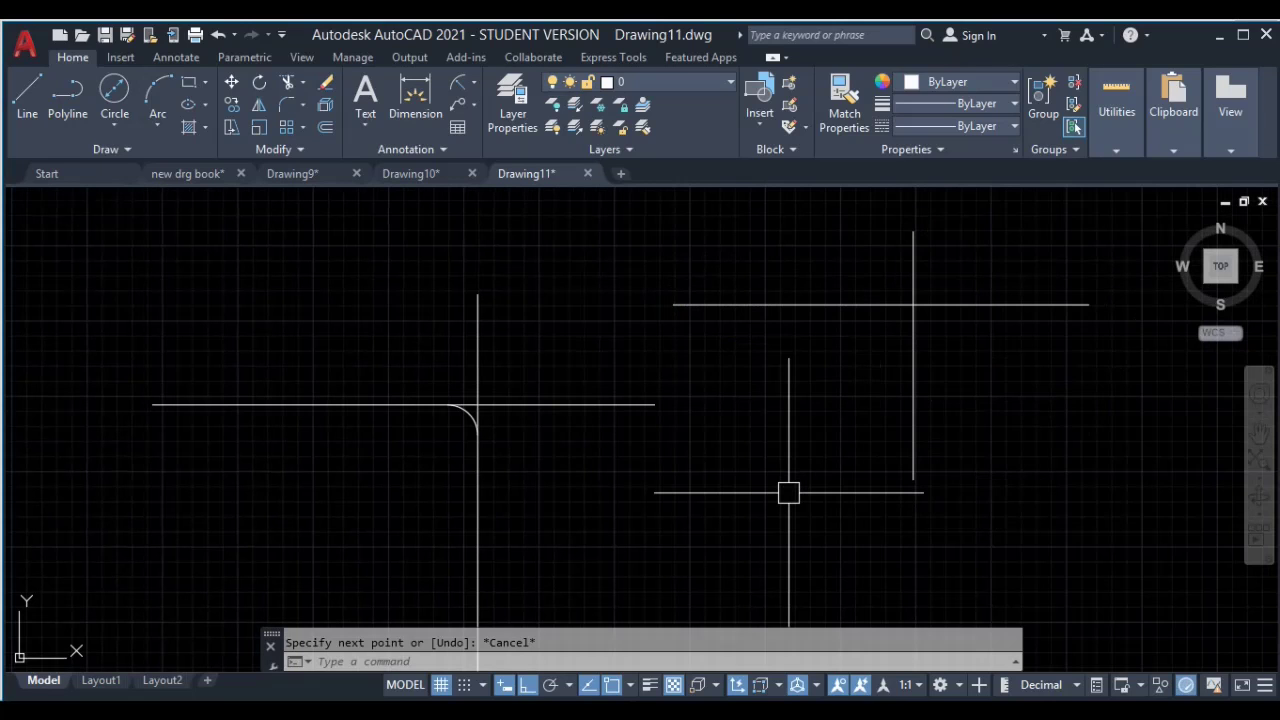
Step: Fillet the horizontal and vertical lines in Trim mode with radius 2
key("f")
key("Return")
left_click(671, 652)
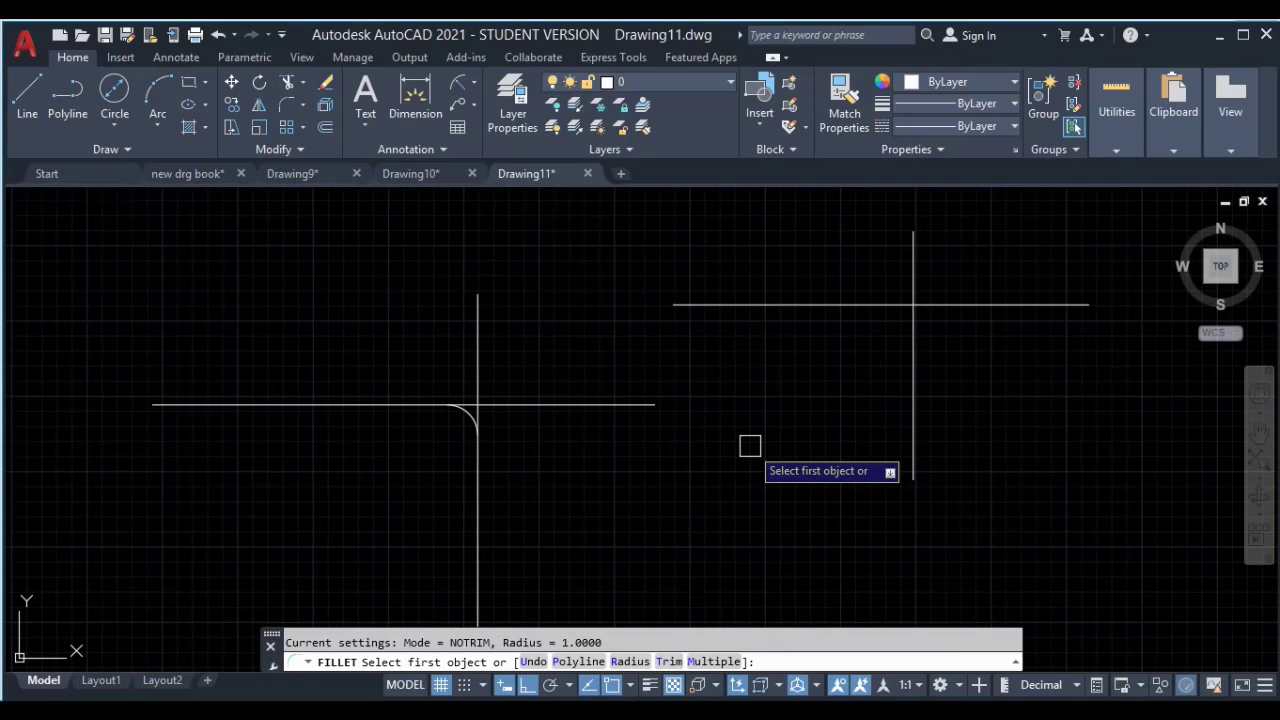
left_click(650, 686)
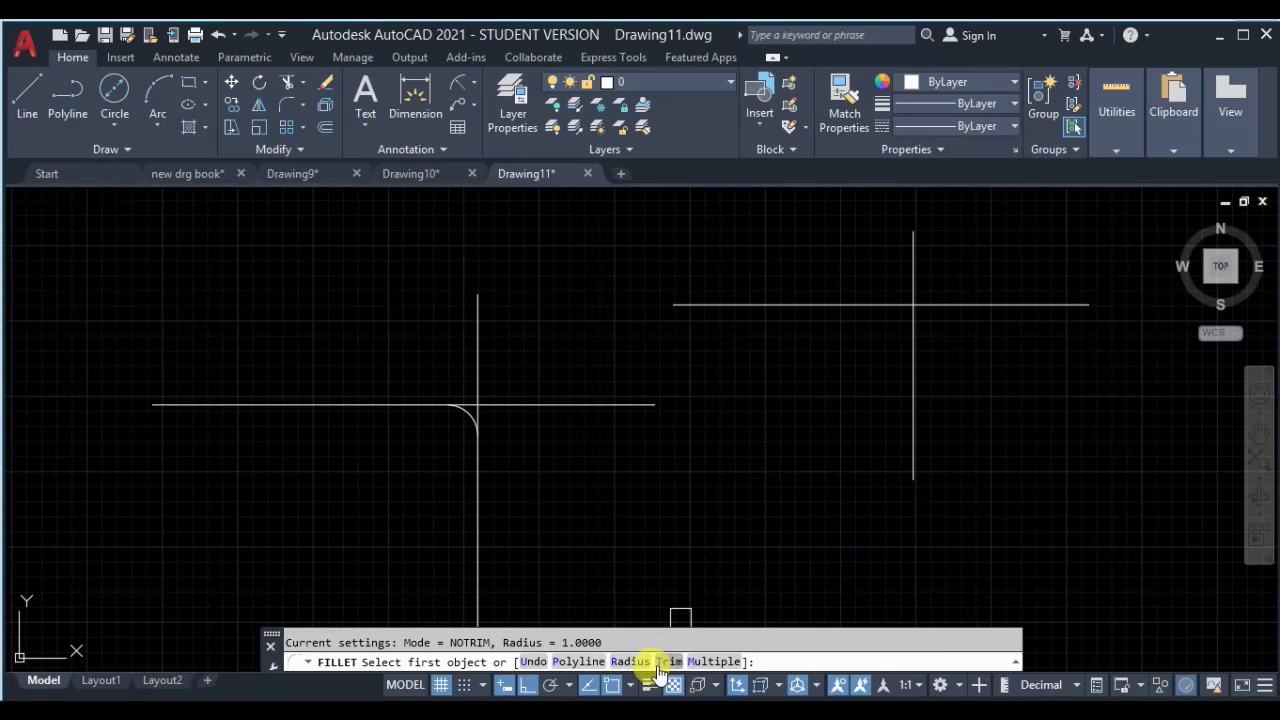
type("t")
right_click(742, 408)
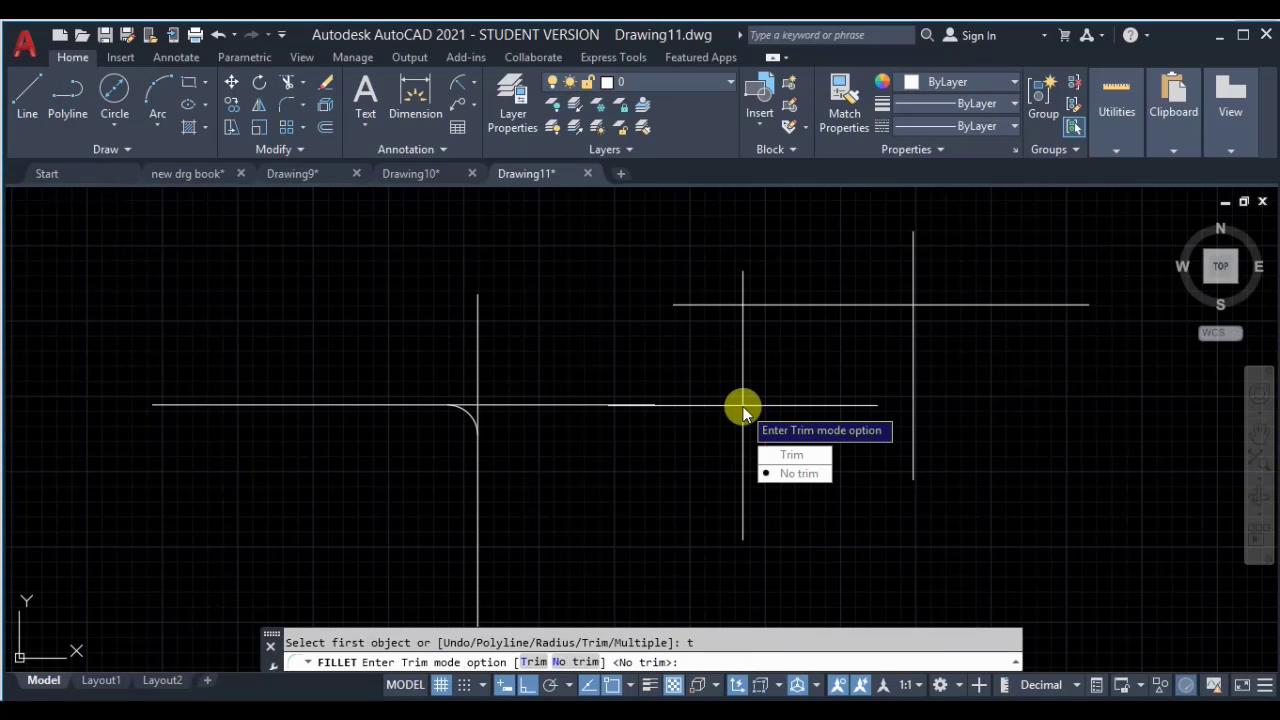
left_click(790, 457)
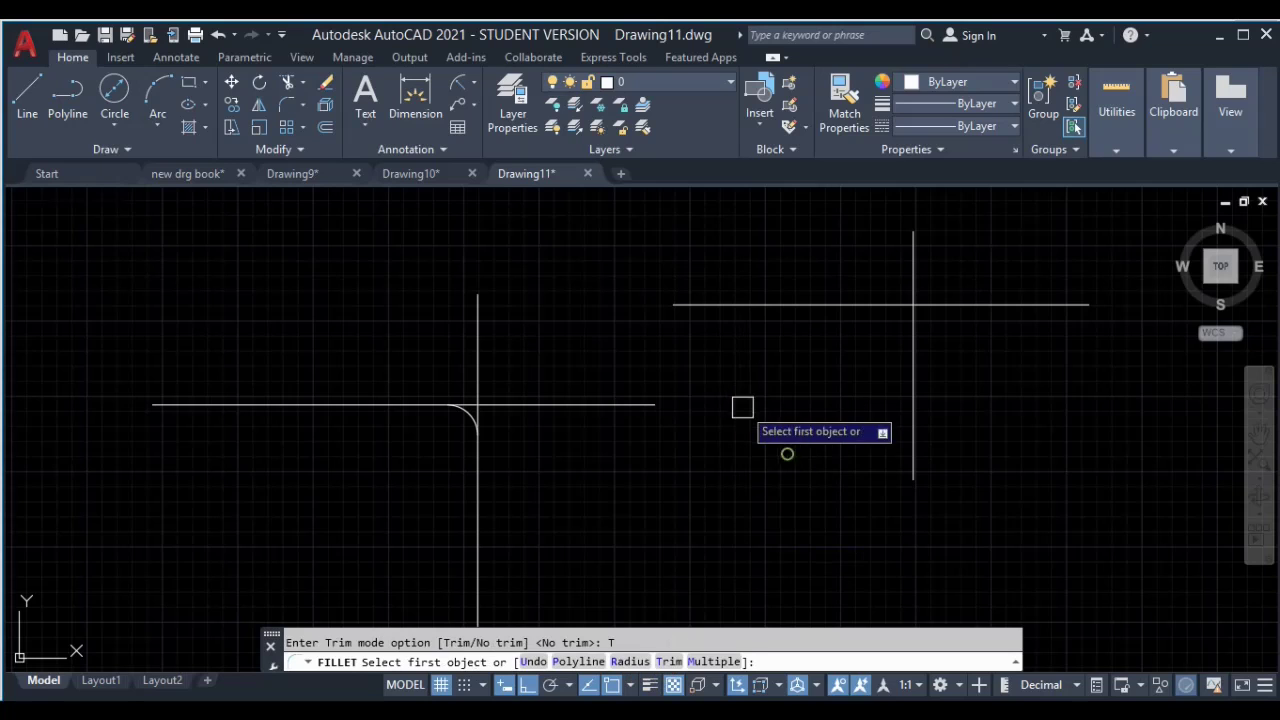
type("r")
key("Return")
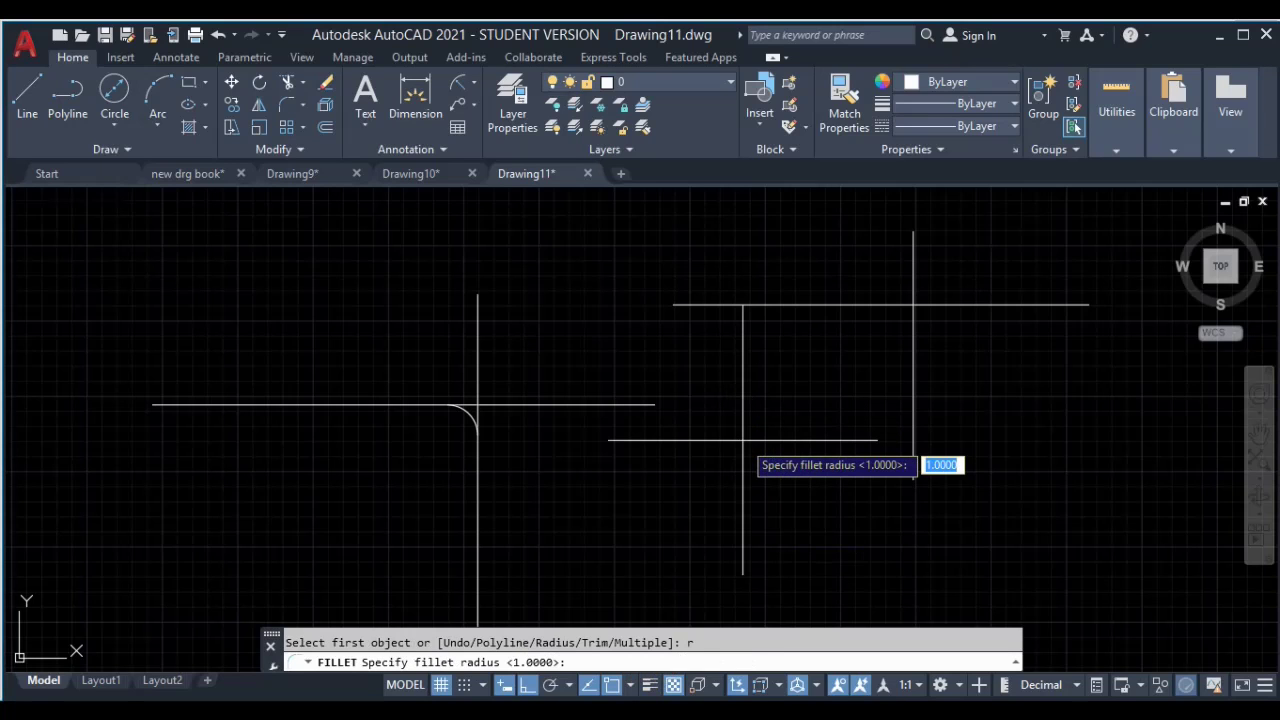
type("2")
key("Return")
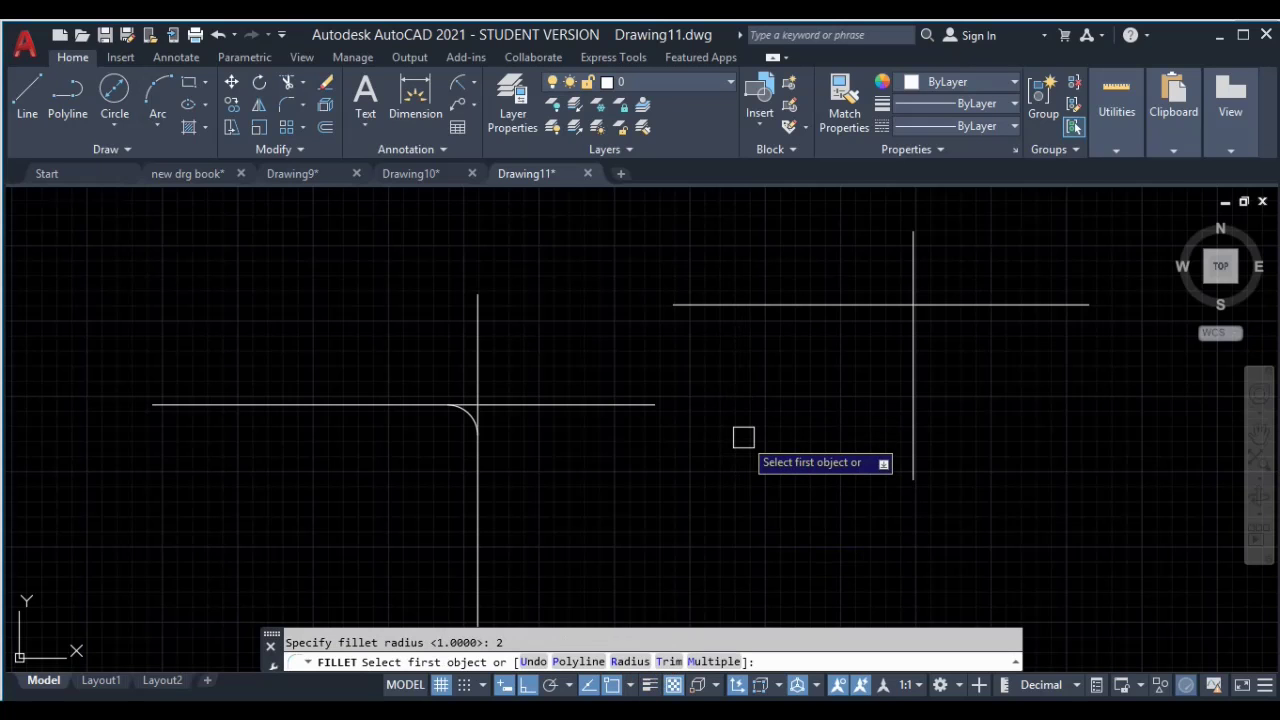
left_click(820, 304)
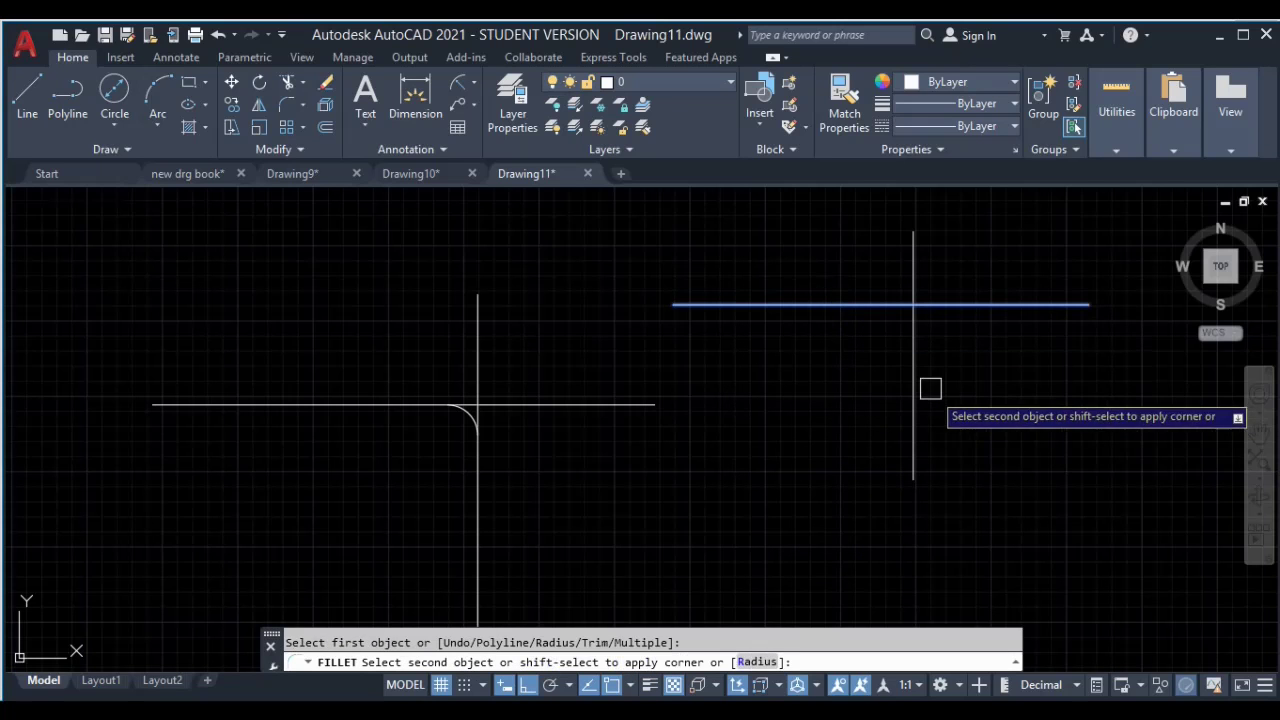
left_click(914, 378)
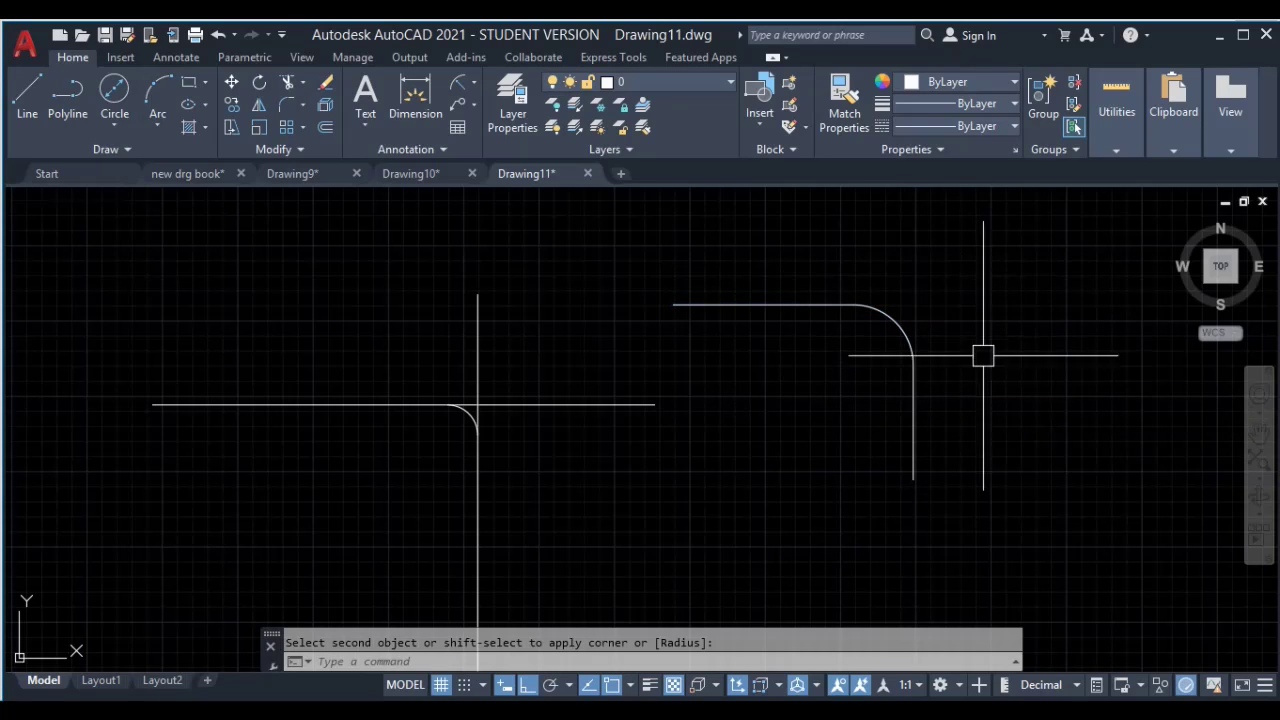
mouse_move(980, 374)
middle_mouse_down()
mouse_move(808, 460)
mouse_move(548, 411)
middle_mouse_up()
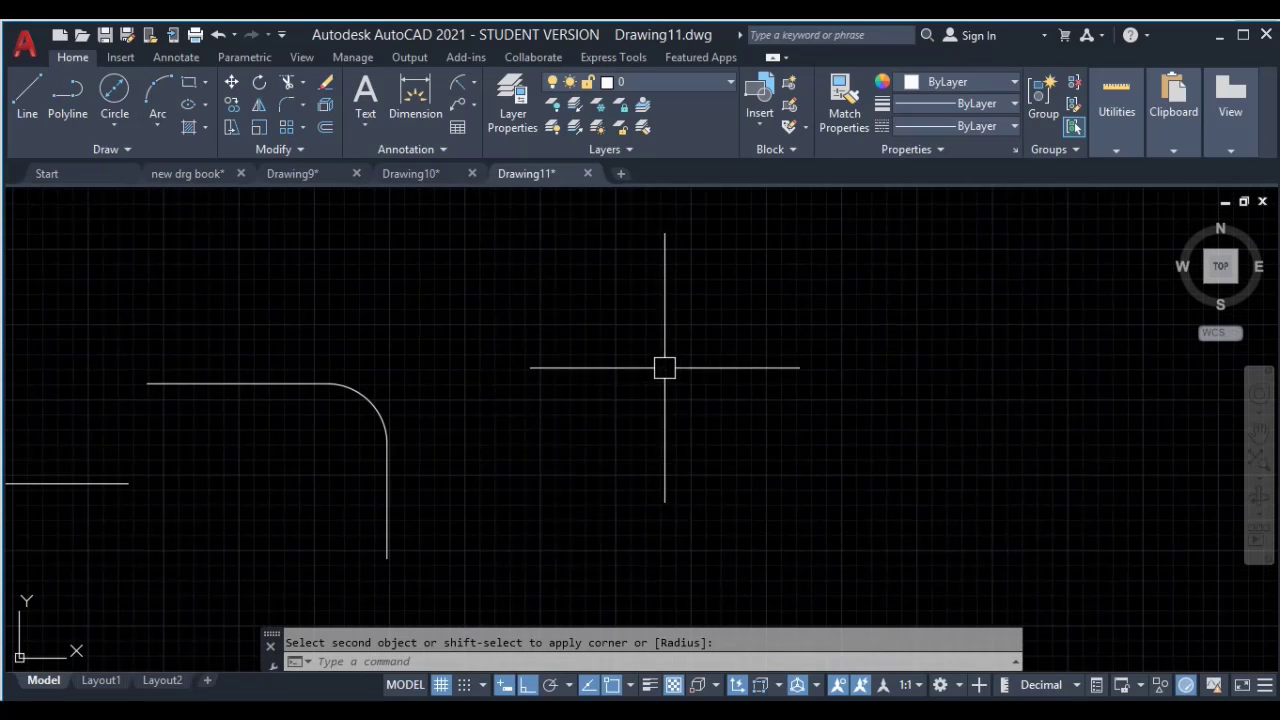
Step: Draw an L-shaped corner from a horizontal line and a downward vertical line
type("l")
key("Return")
left_click(535, 339)
left_click(1025, 339)
left_click(992, 590)
key("Escape")
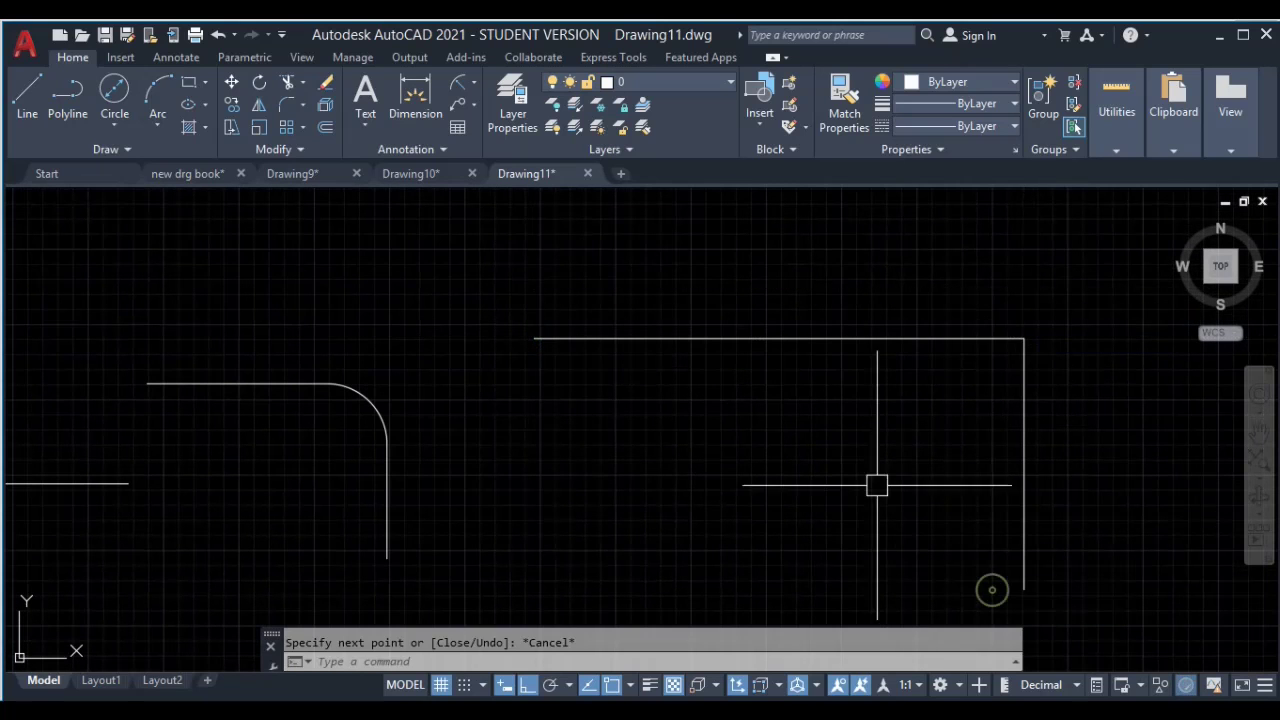
Step: Fillet the top and right lines with radius 2 in No trim mode
type("f")
key("Return")
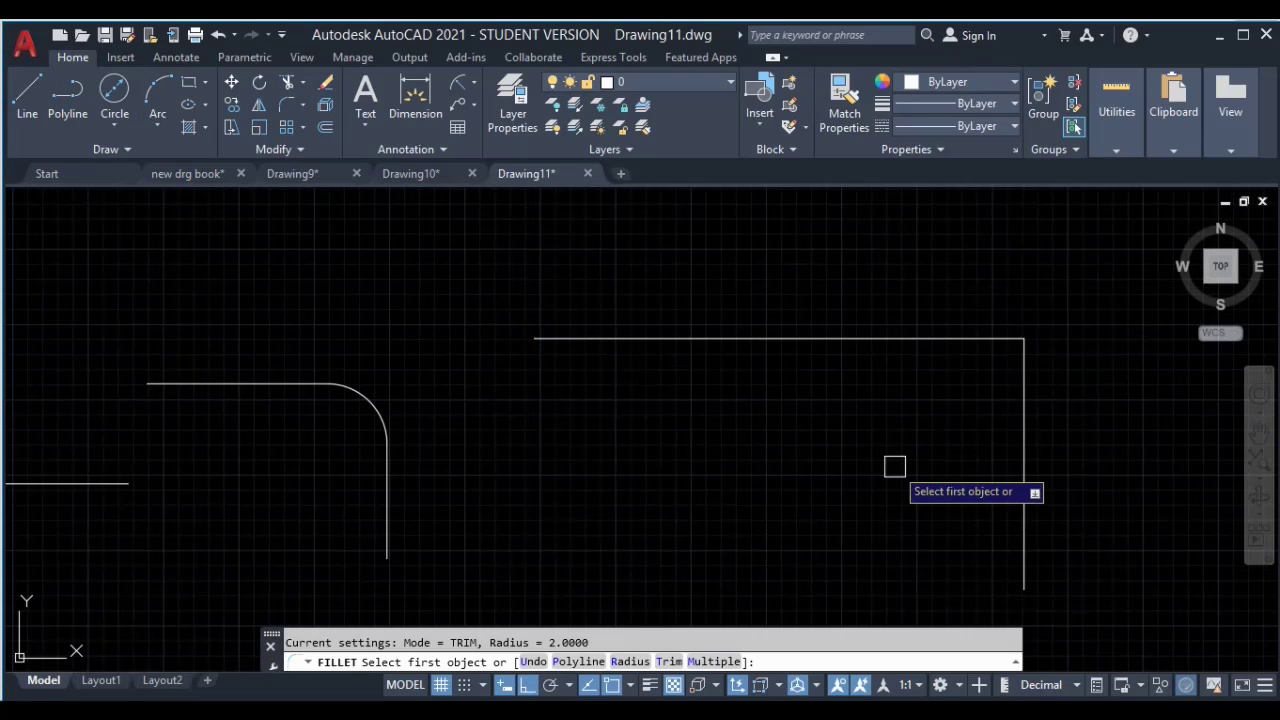
type("t")
key("Return")
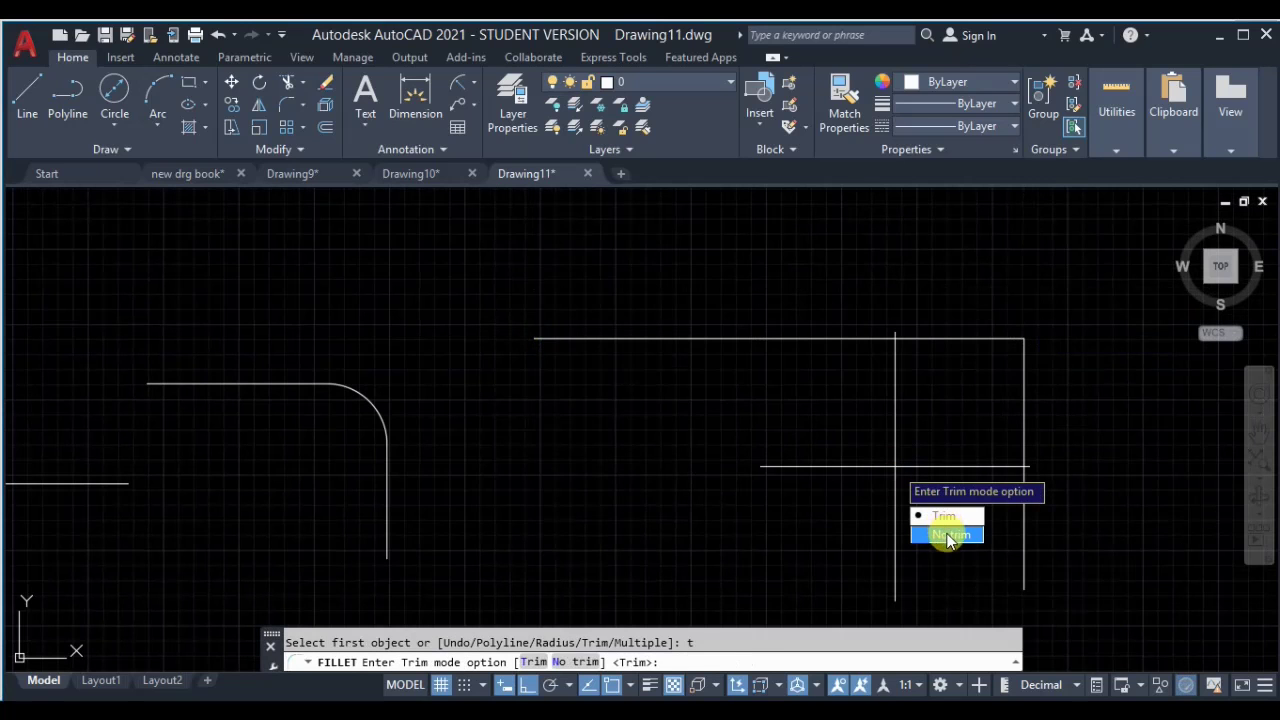
left_click(948, 536)
left_click(871, 340)
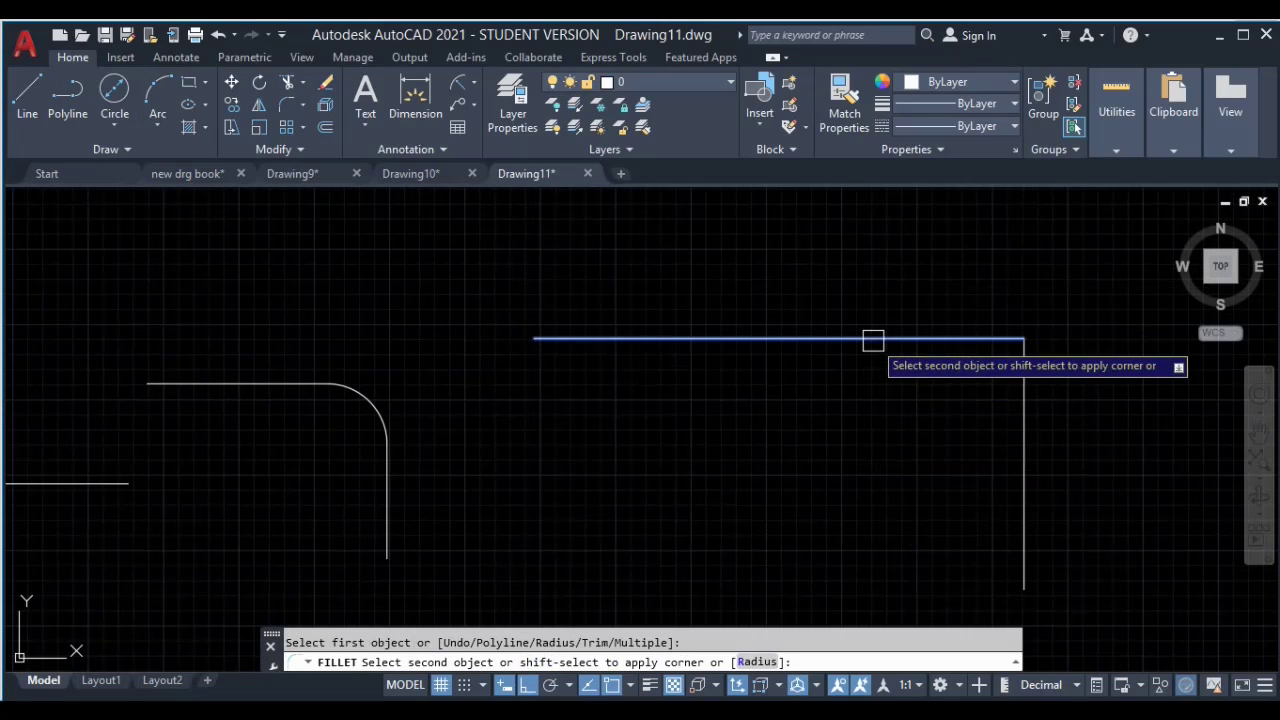
left_click(1021, 452)
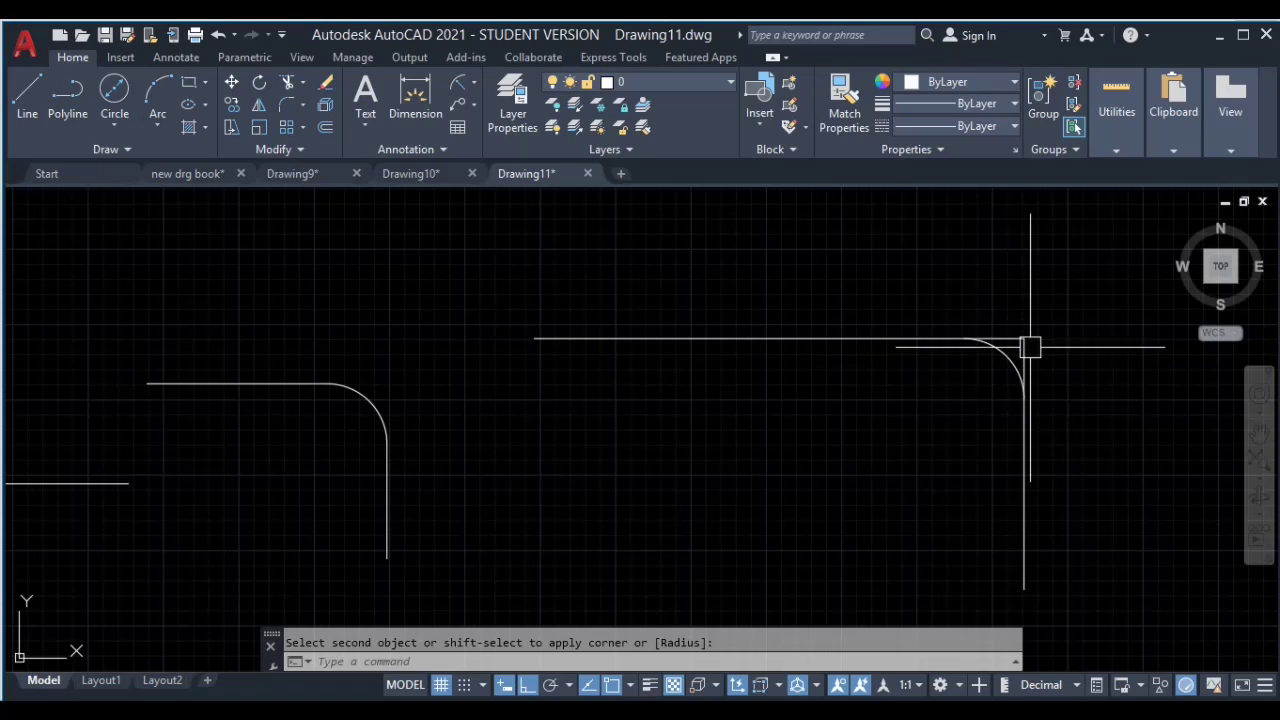
scroll(1006, 351, "down", 2)
middle_click_drag(1051, 343, 1104, 231)
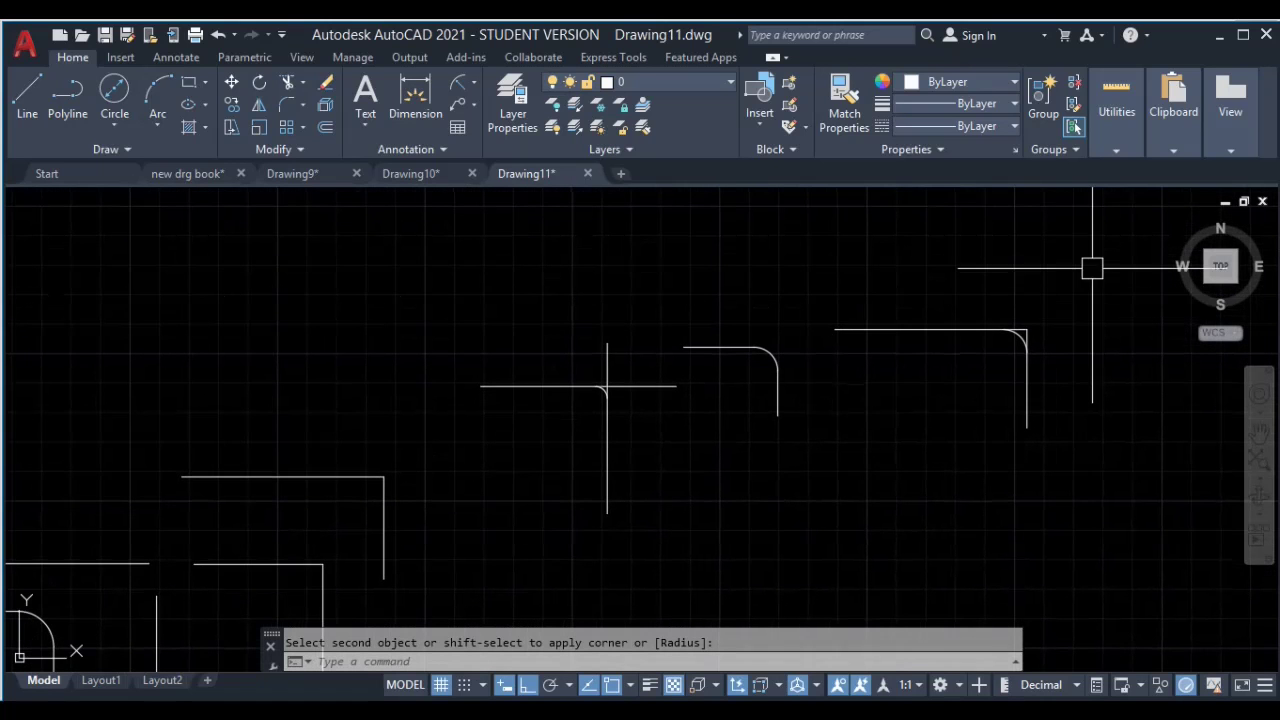
Step: Erase the practice lines and the remaining shapes using selection windows
left_click(1104, 231)
middle_click_drag(14, 614, 129, 501)
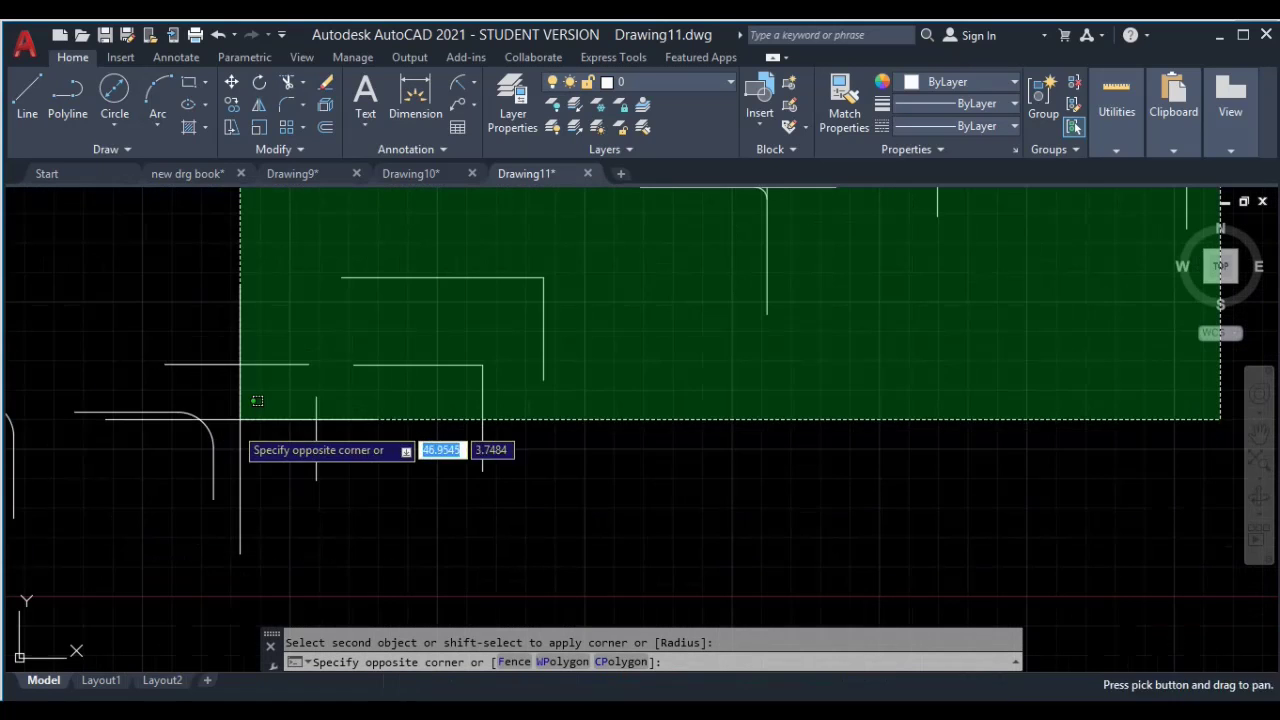
left_click(187, 437)
scroll(246, 477, "down", 2)
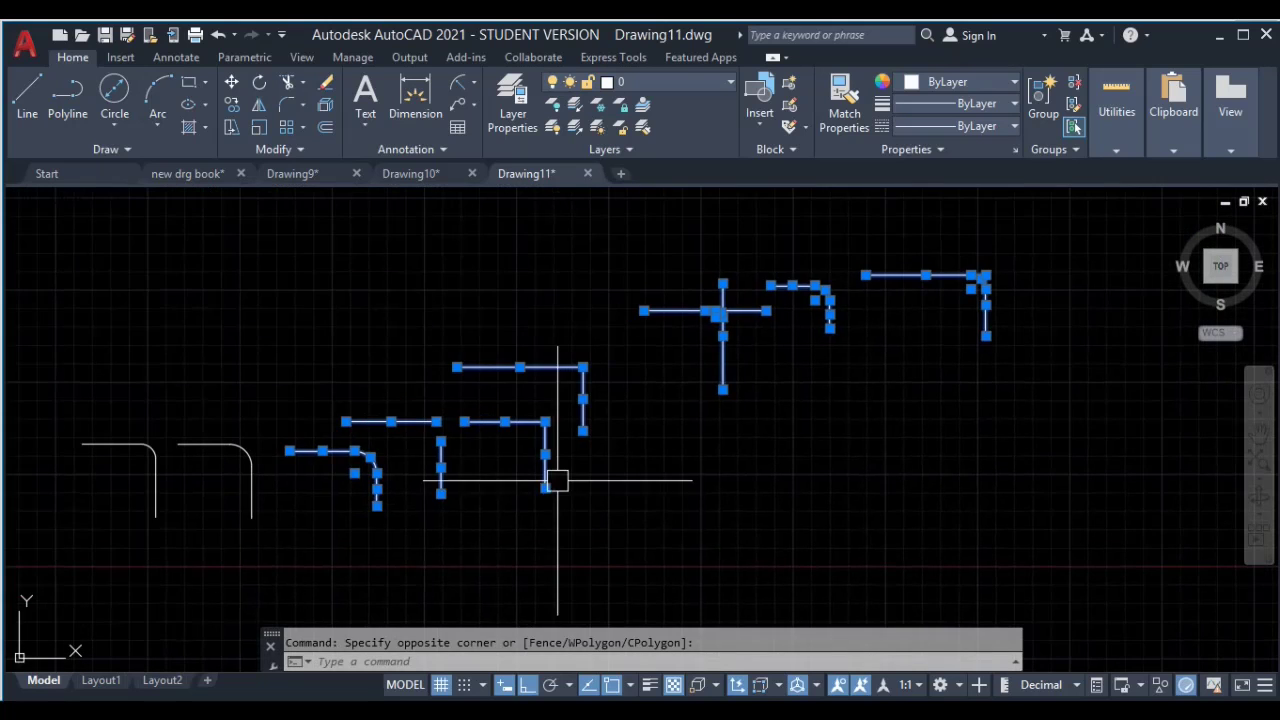
key("Delete")
left_click(556, 393)
left_click(171, 529)
key("Delete")
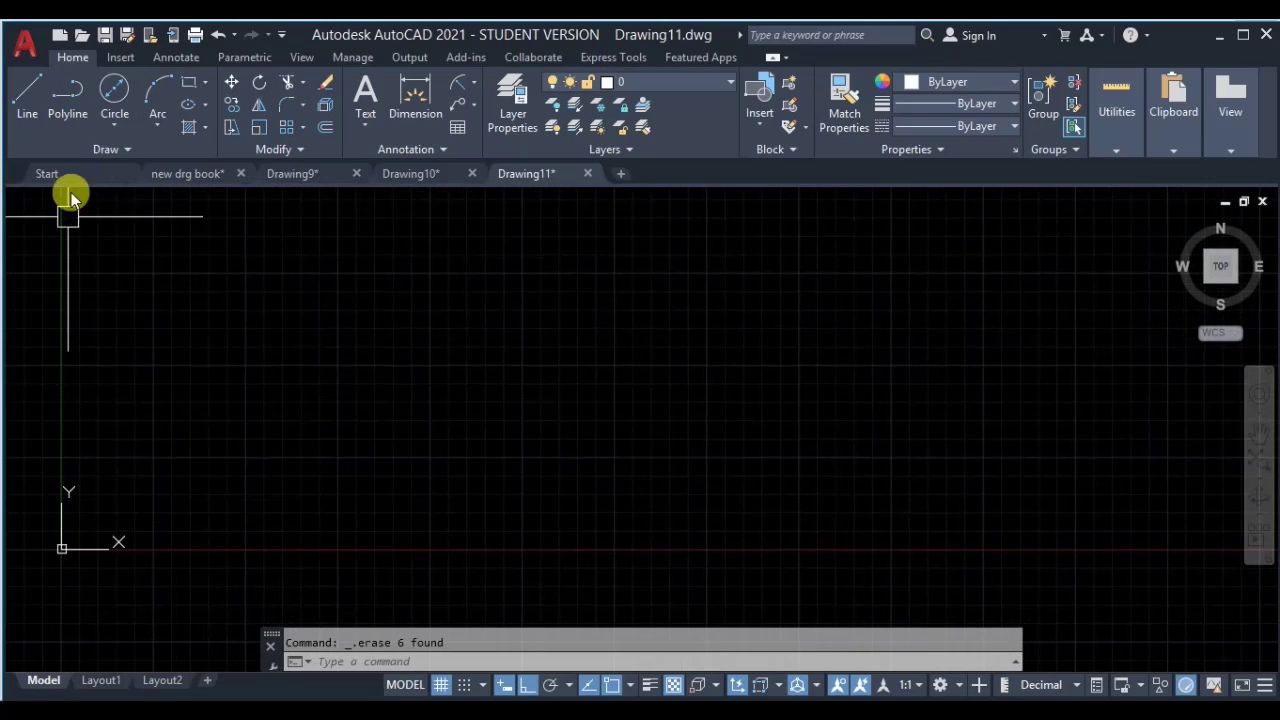
Step: Draw a five-segment stepped polyline with a rectangular dip
left_click(62, 97)
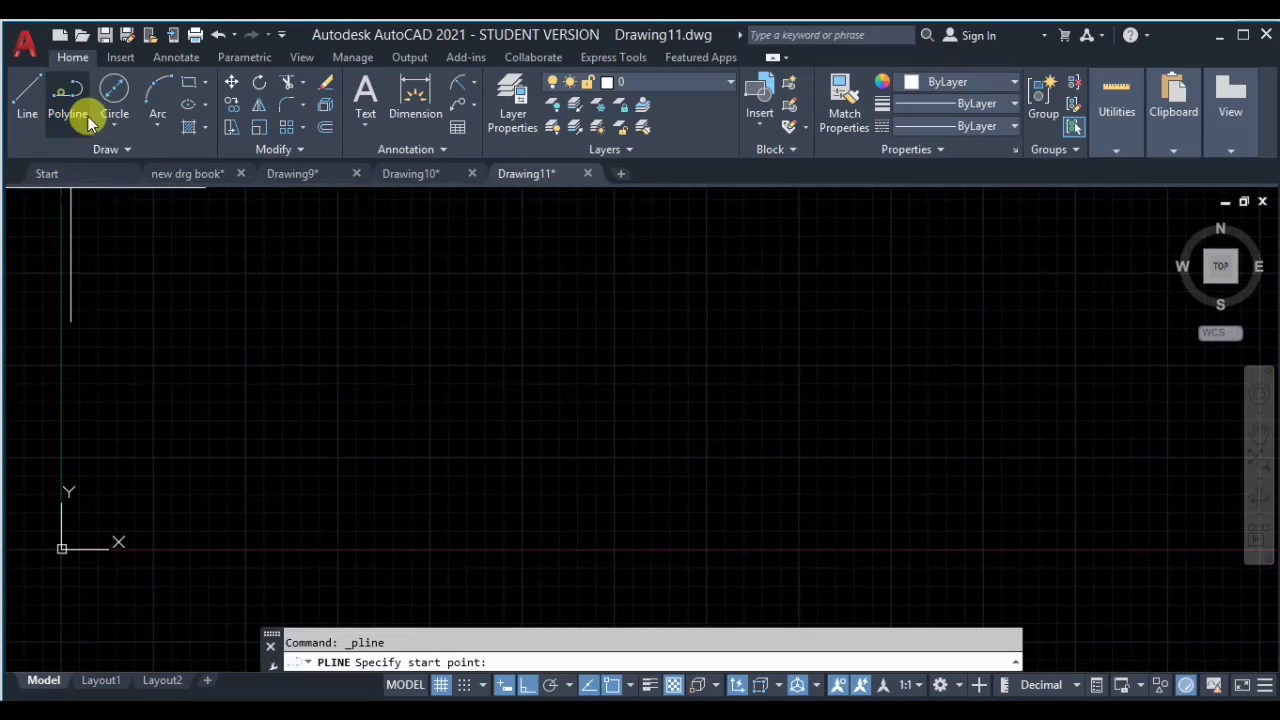
left_click(237, 290)
left_click(583, 290)
left_click(583, 578)
left_click(884, 578)
left_click(884, 347)
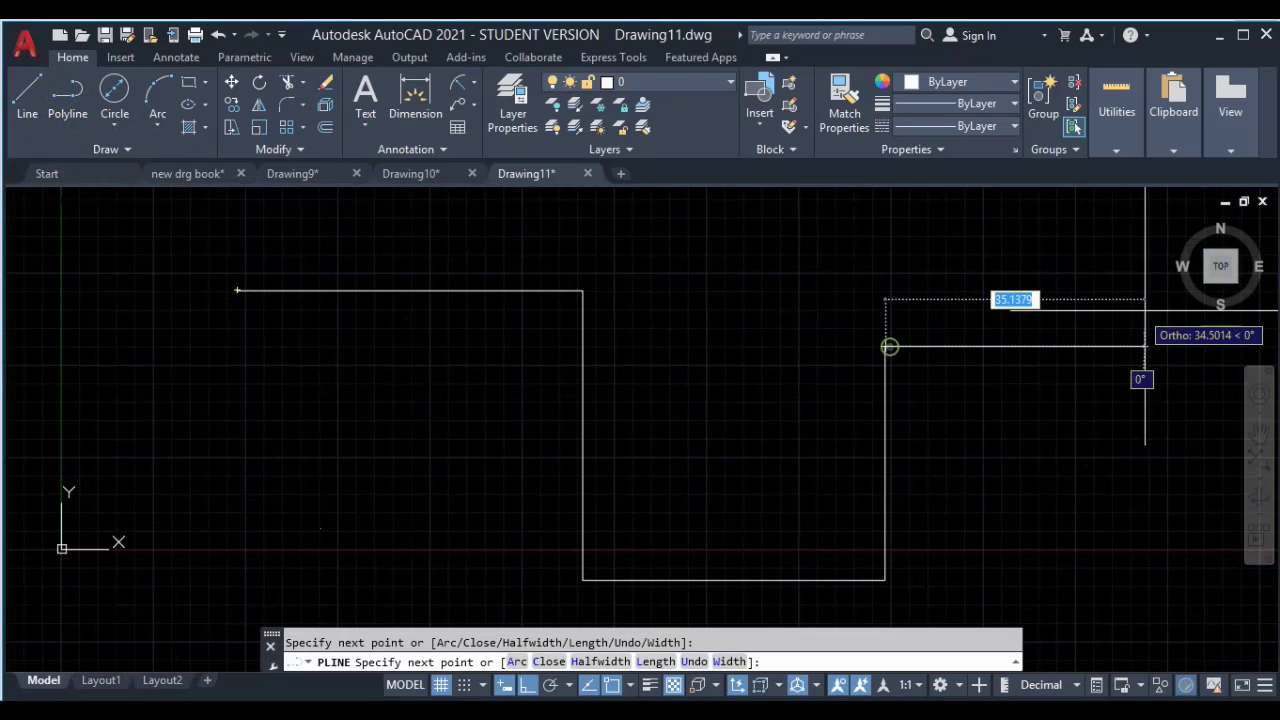
left_click(1135, 347)
key("Escape")
mouse_move(1042, 444)
middle_mouse_down()
mouse_move(937, 434)
mouse_move(906, 404)
middle_mouse_up()
Step: Window-select and deselect the polyline twice, then start the Fillet command
left_click(986, 300)
left_click(928, 405)
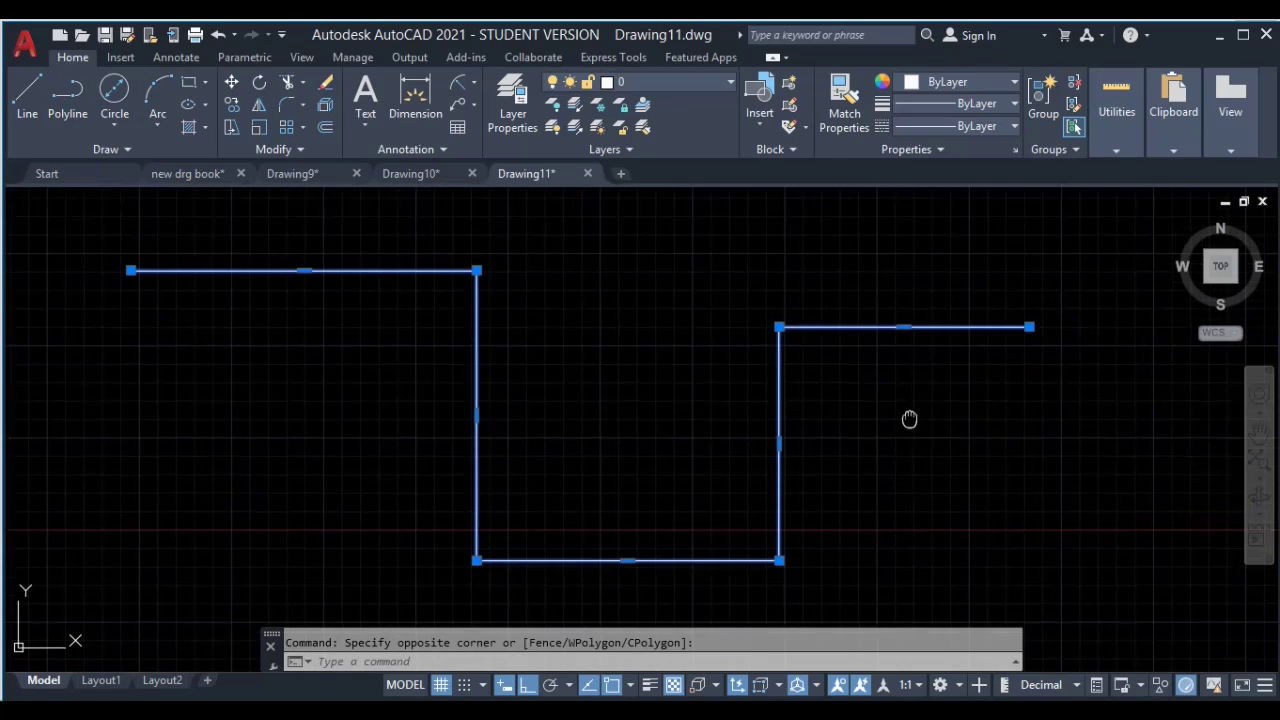
key("Escape")
left_click(473, 306)
left_click(377, 374)
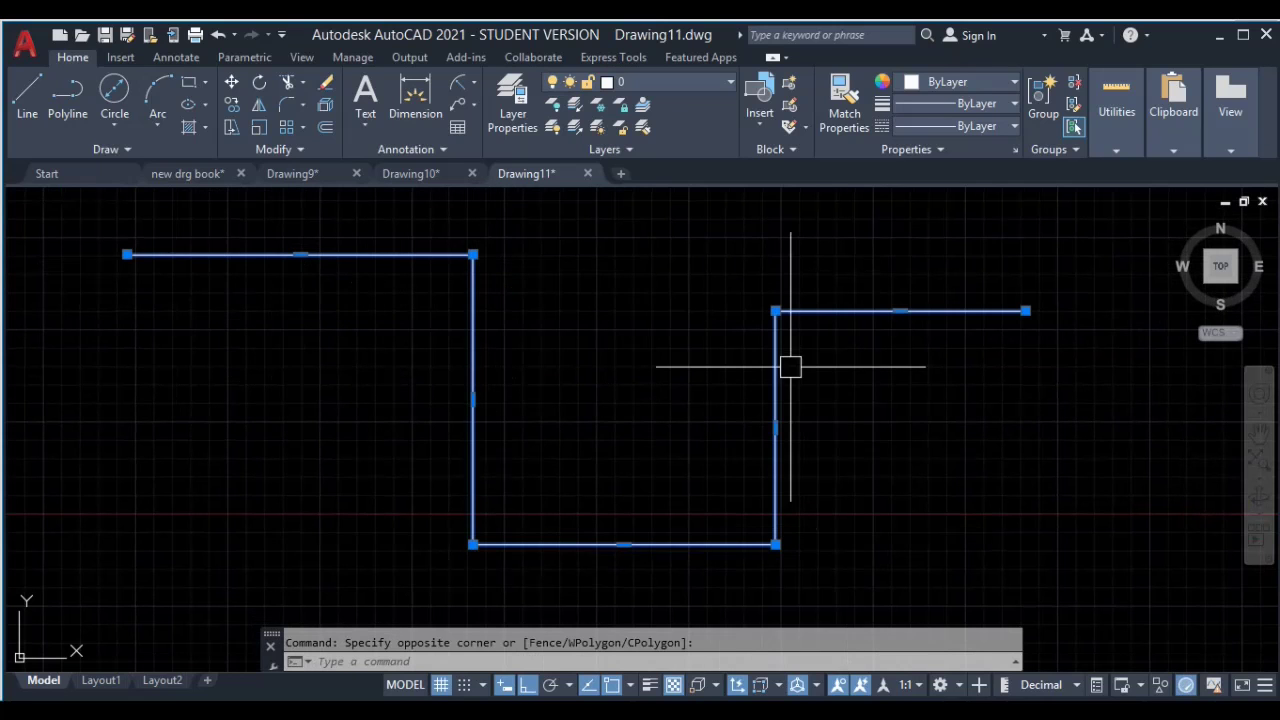
key("Escape")
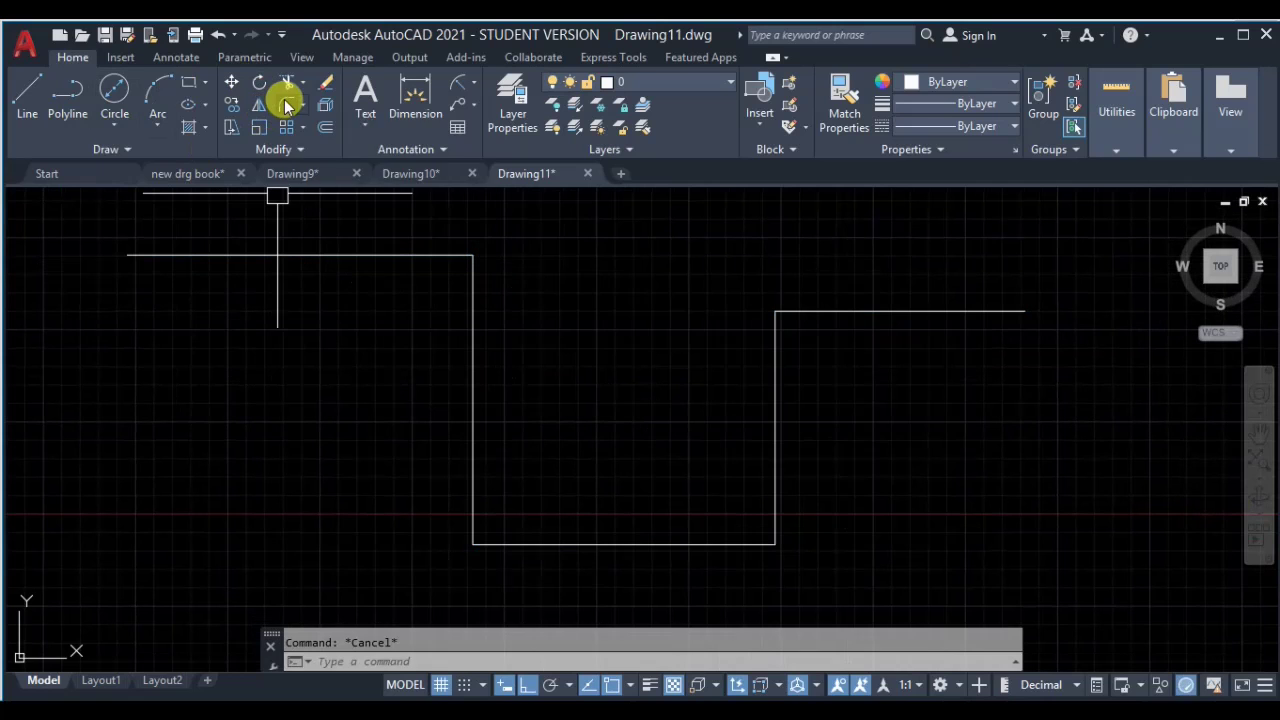
left_click(287, 106)
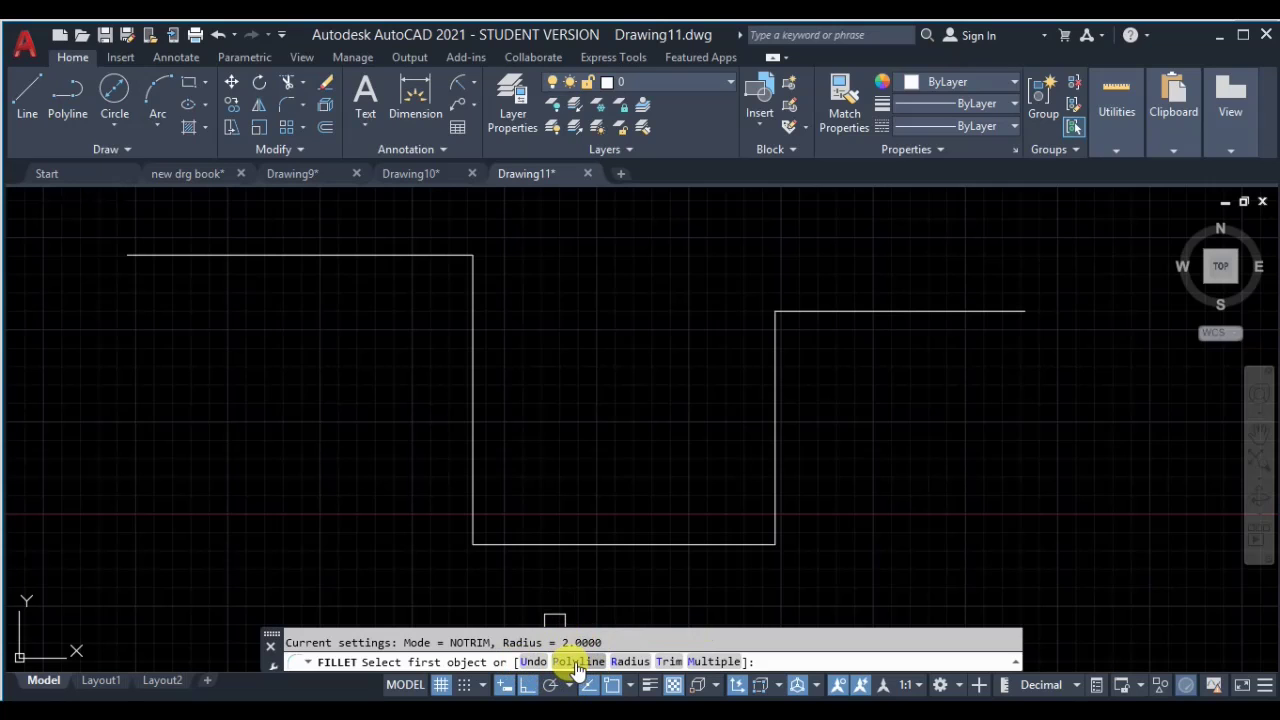
Step: Round all four corners of the stepped polyline at radius 2 with Fillet's Polyline option
left_click(577, 662)
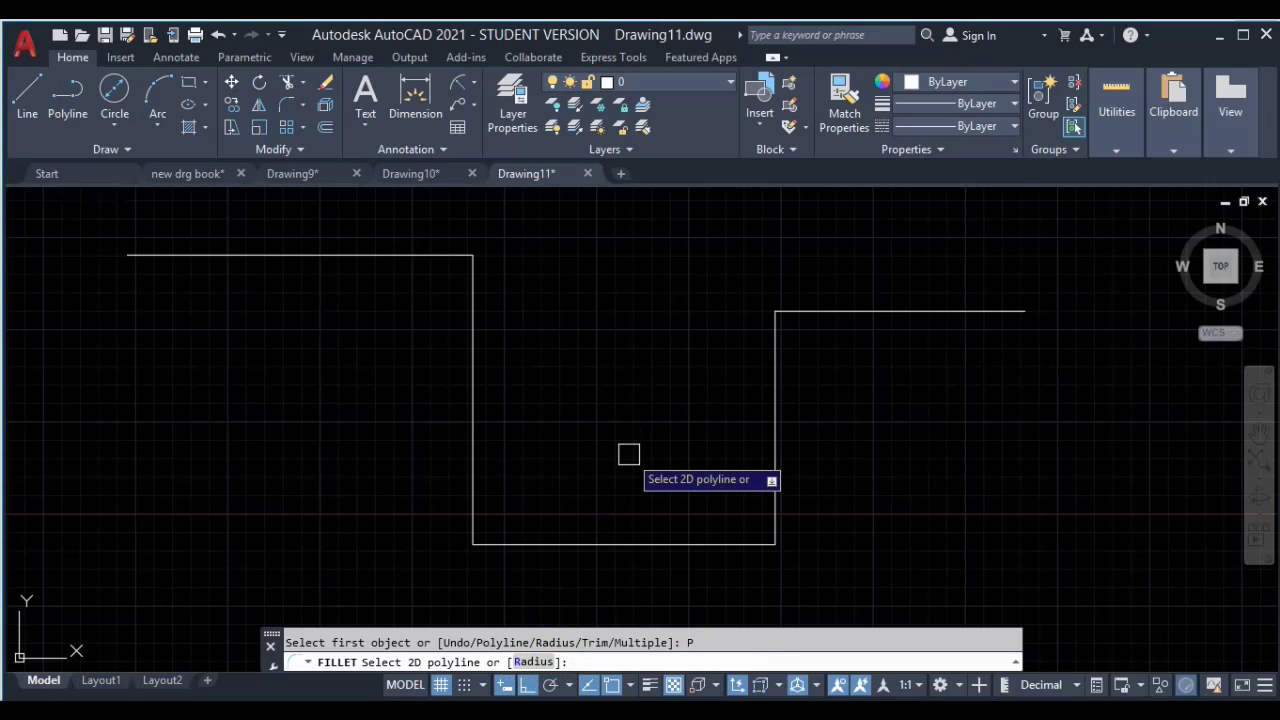
left_click(608, 539)
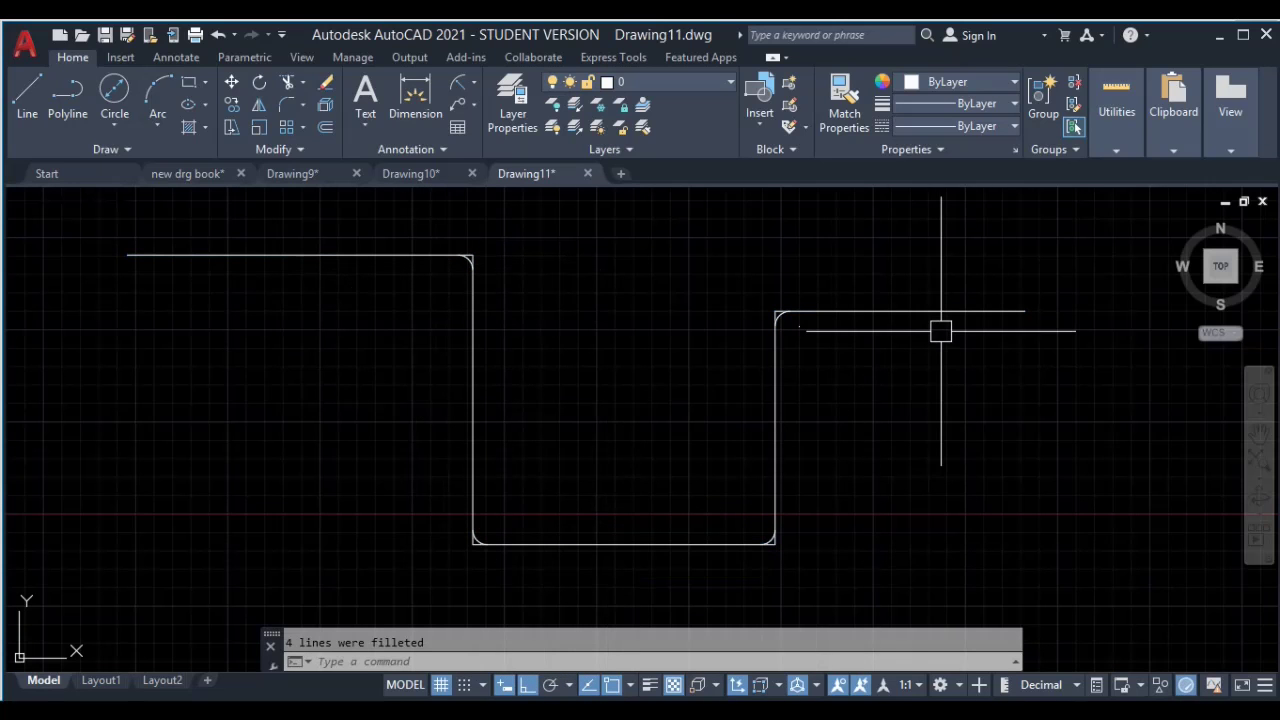
scroll(811, 320, "up", 2)
scroll(727, 303, "up", 2)
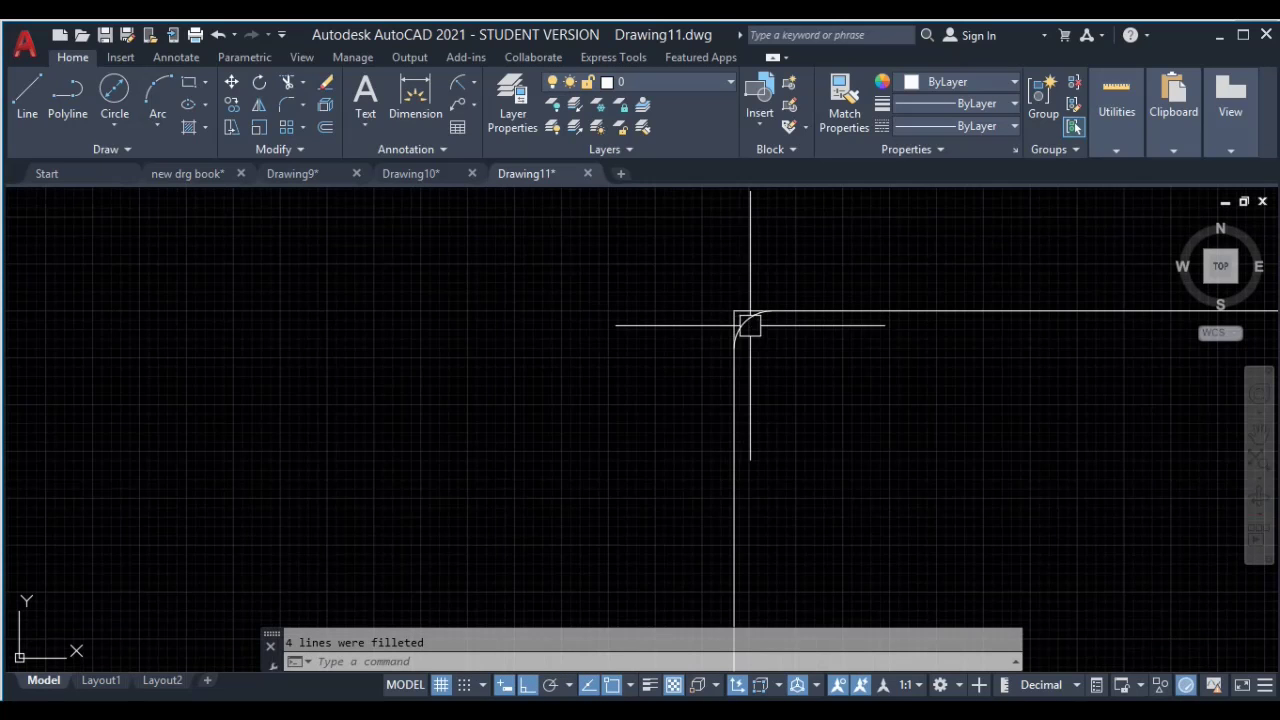
scroll(834, 483, "down", 4)
Step: Draw a second stepped polyline with a rectangular dip
left_click(78, 103)
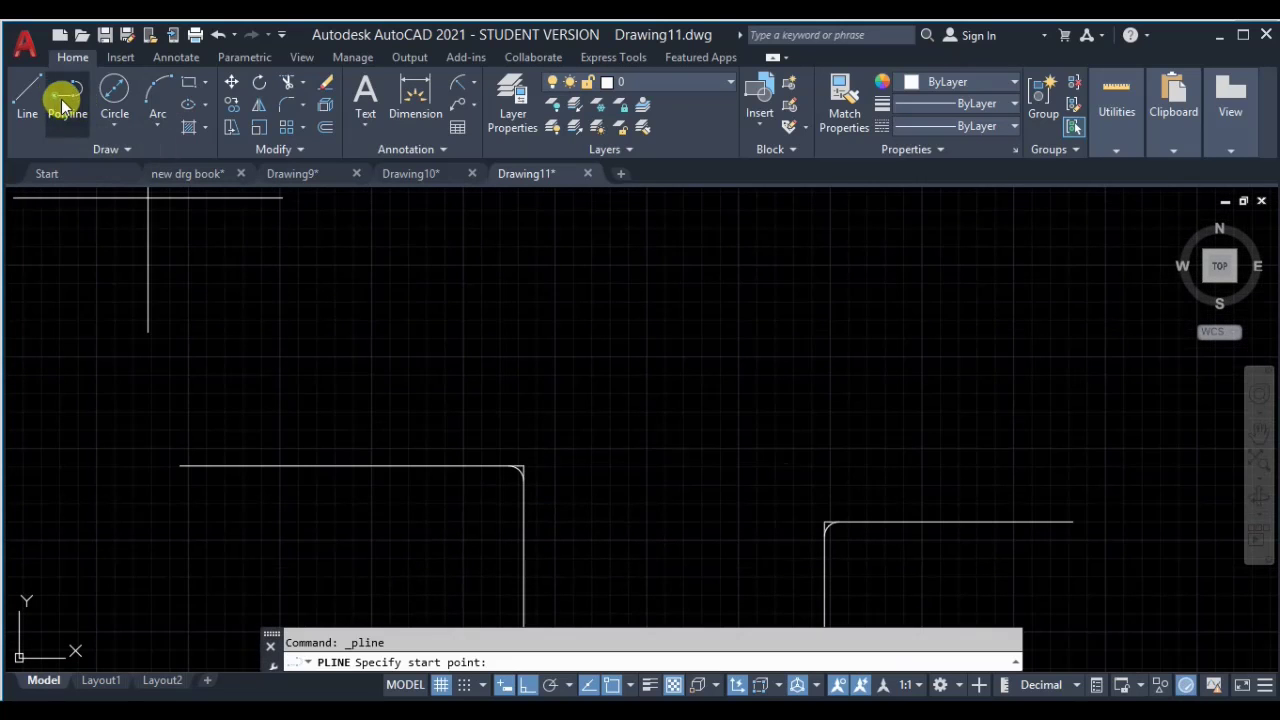
left_click(208, 240)
left_click(546, 240)
left_click(546, 415)
left_click(802, 415)
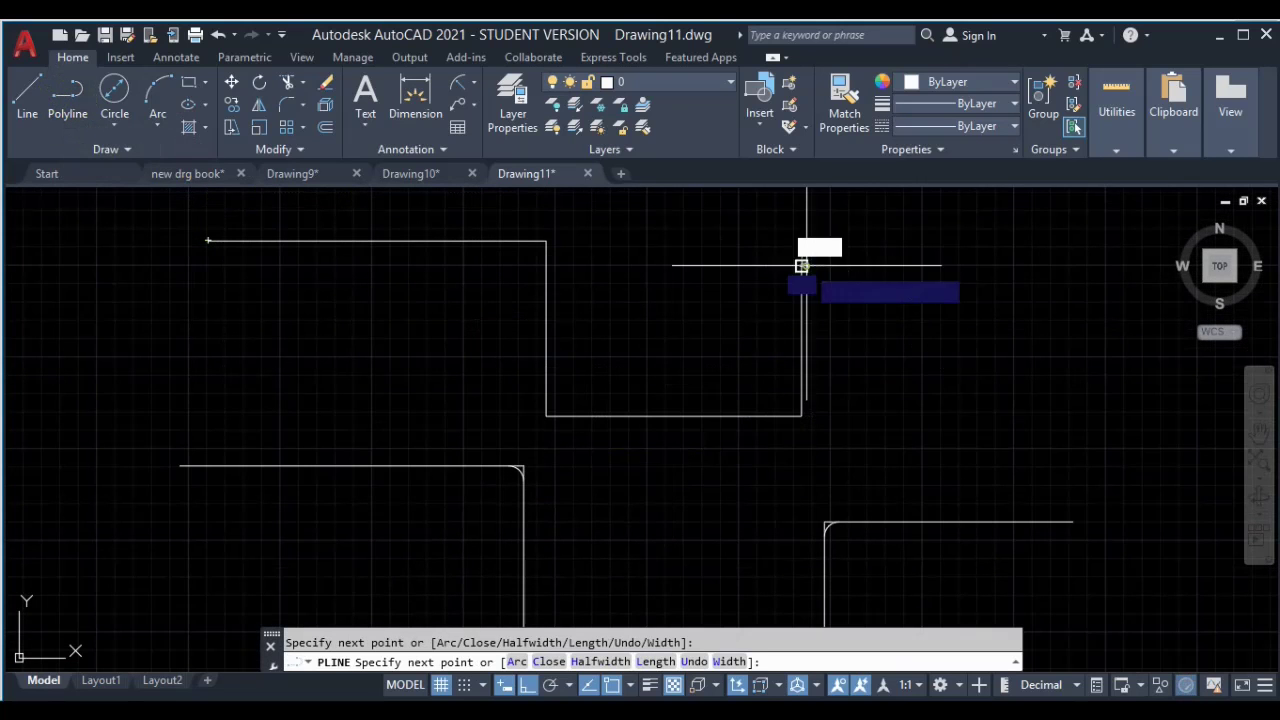
left_click(801, 266)
left_click(993, 266)
key("Escape")
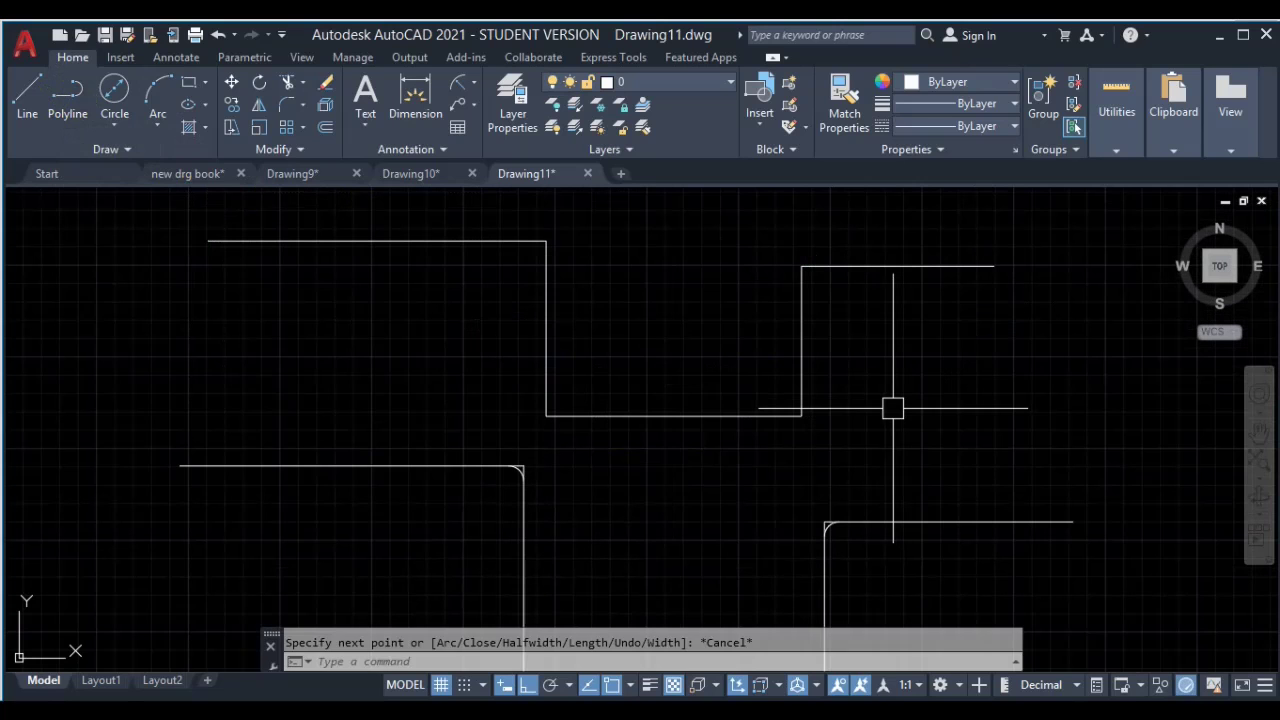
Step: Fillet all corners of the polyline in Trim mode with radius 4
type("f")
key("Return")
type("t")
key("Return")
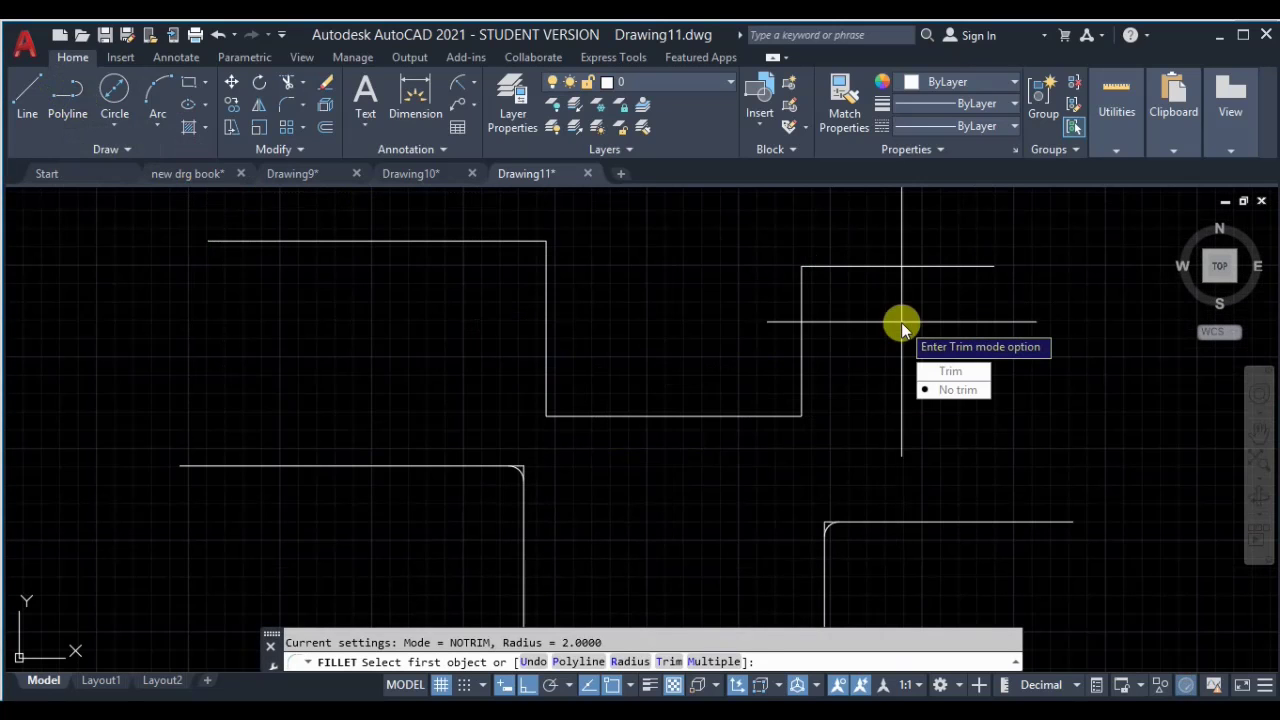
left_click(948, 373)
type("r")
key("Return")
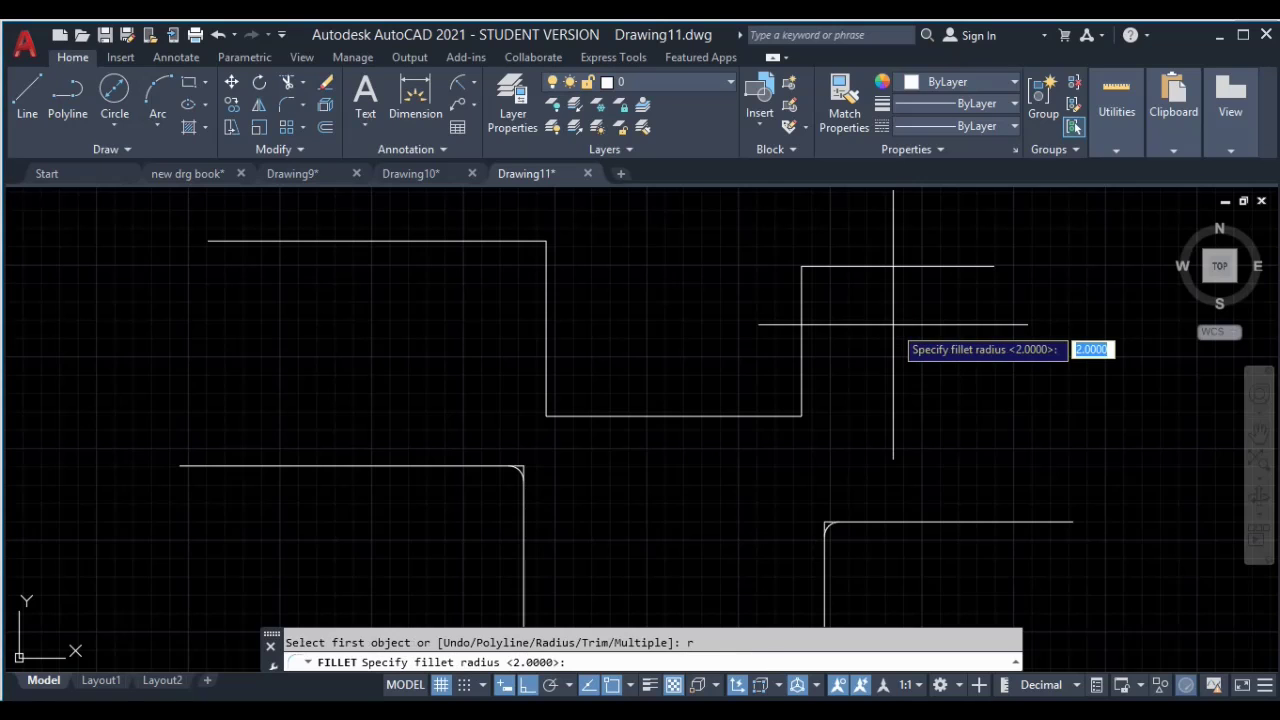
type("4")
key("Return")
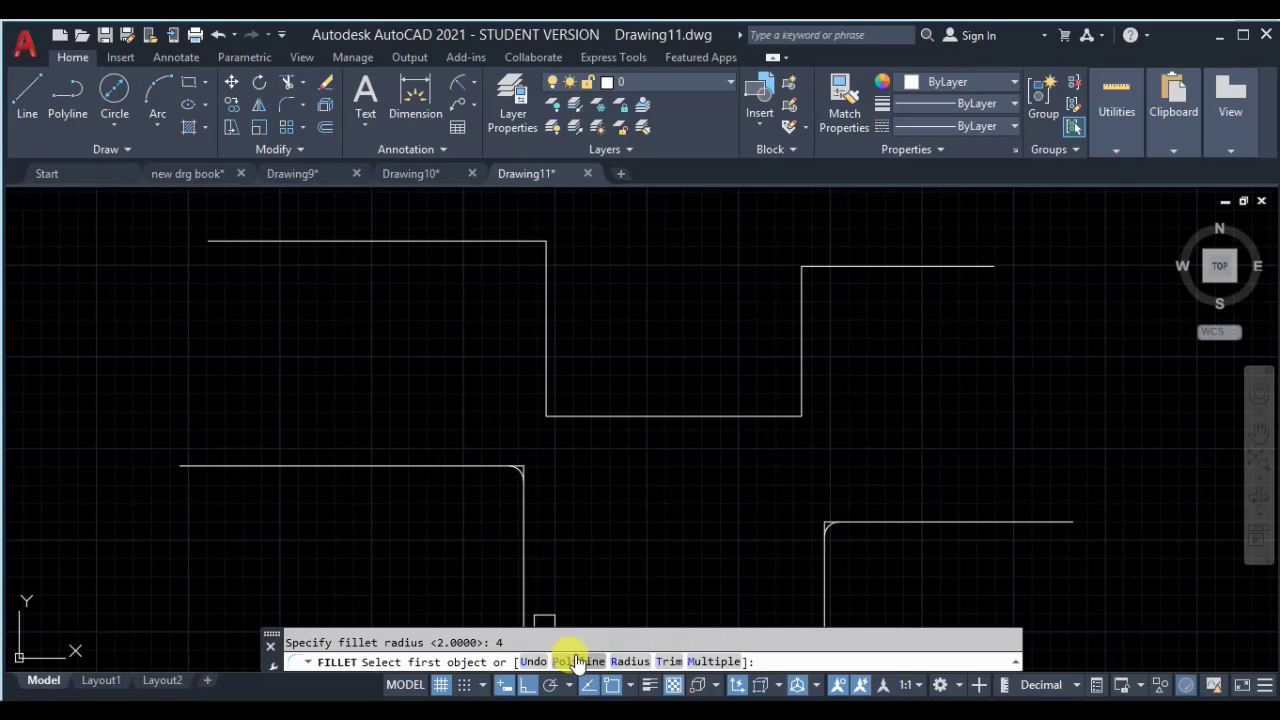
type("p")
key("Return")
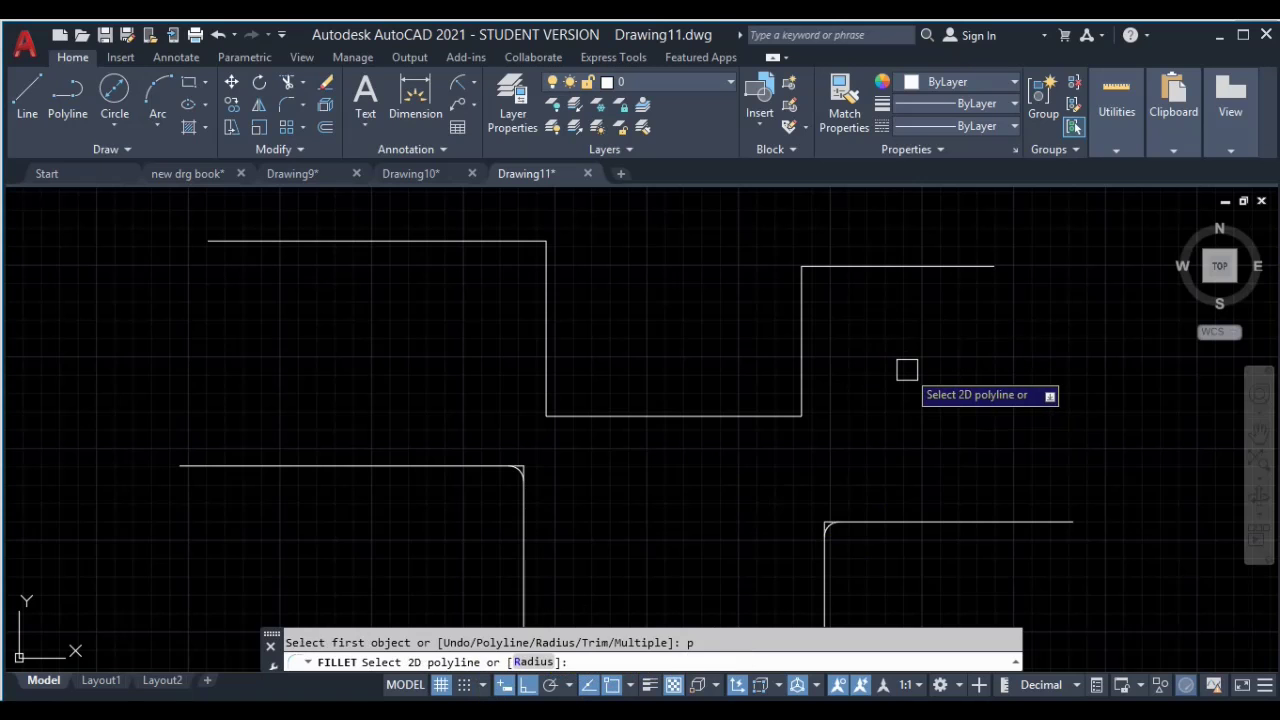
left_click(802, 299)
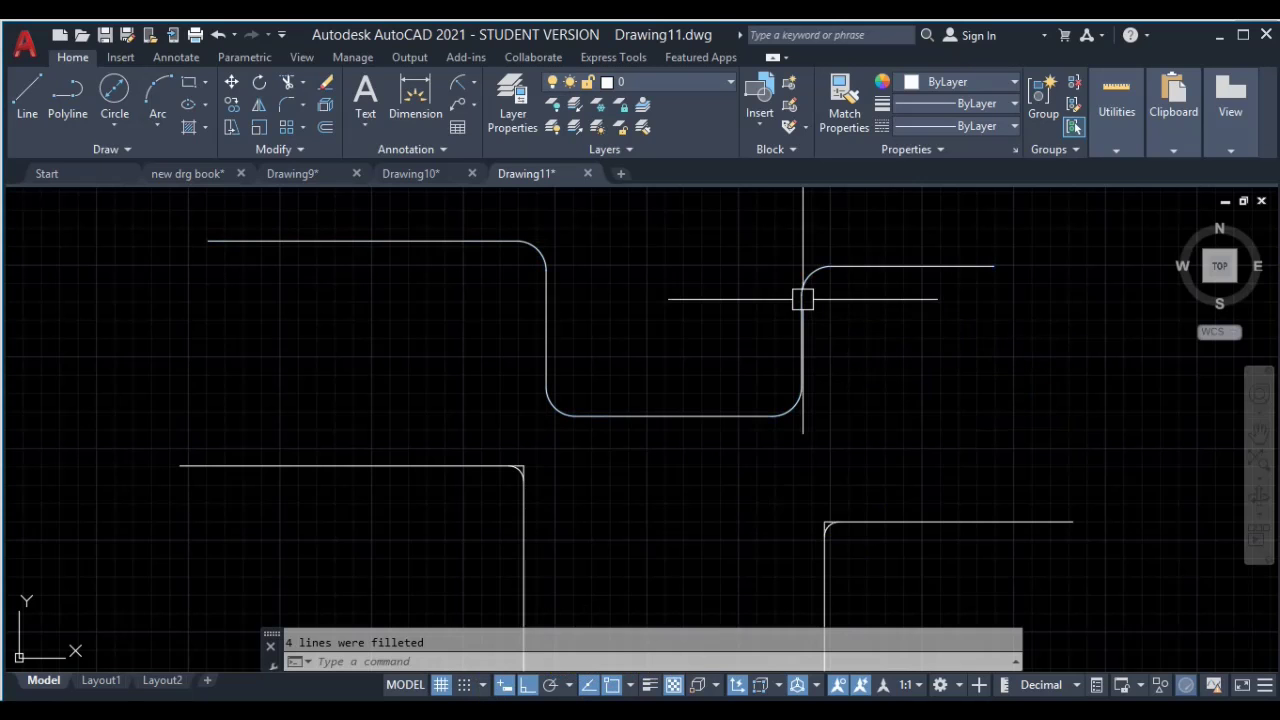
mouse_move(563, 307)
middle_mouse_down()
mouse_move(557, 473)
mouse_move(531, 469)
middle_mouse_up()
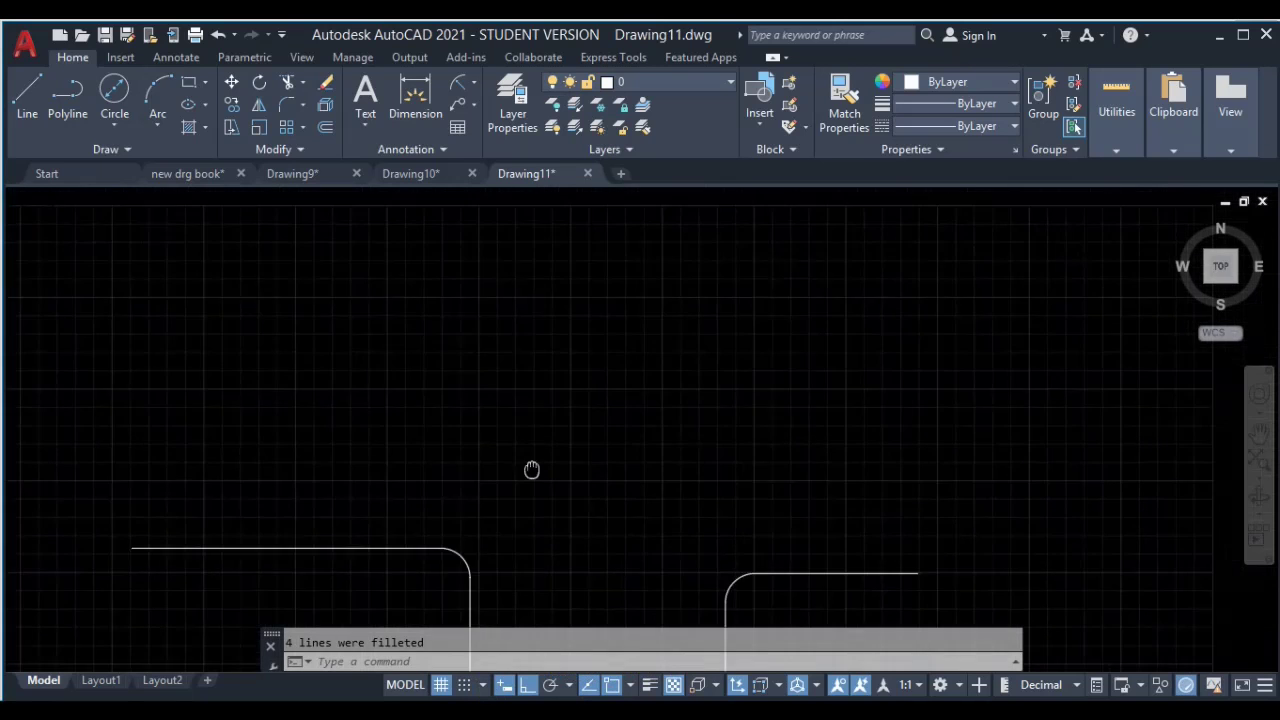
Step: Draw a rectangle and round all four of its corners with a polyline fillet
left_click(193, 87)
left_click(509, 263)
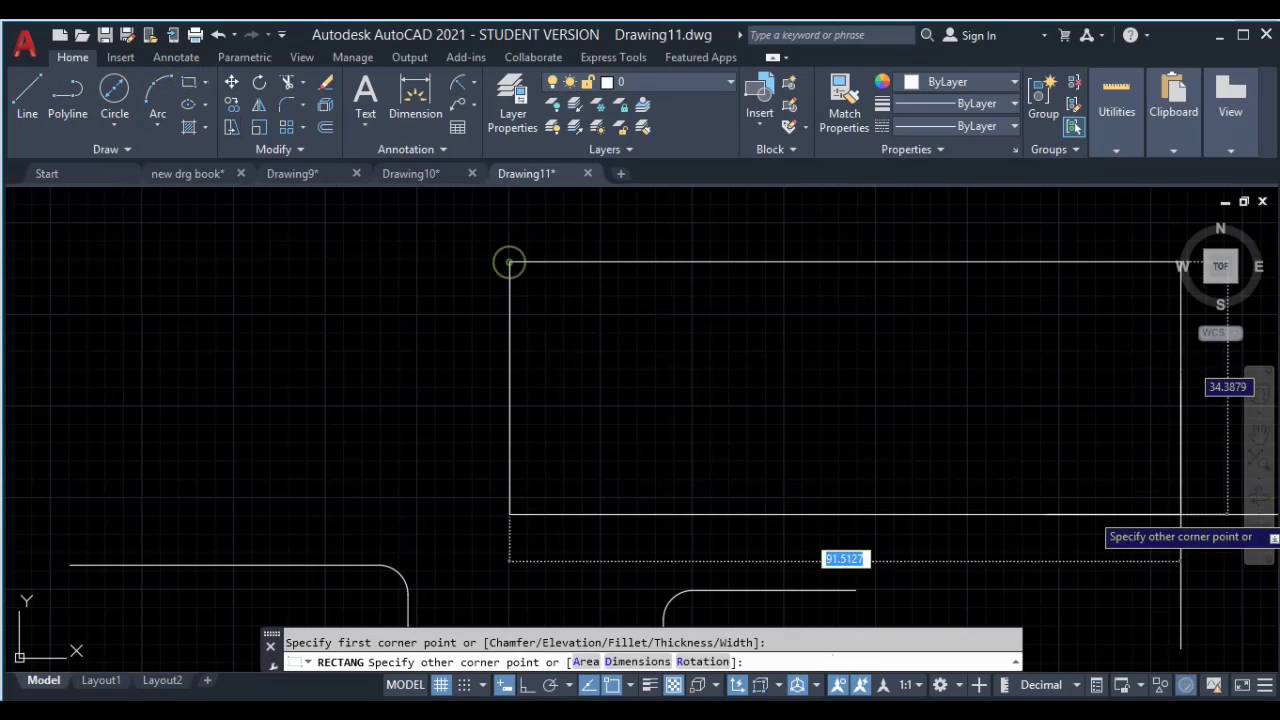
middle_click_drag(921, 358, 869, 358)
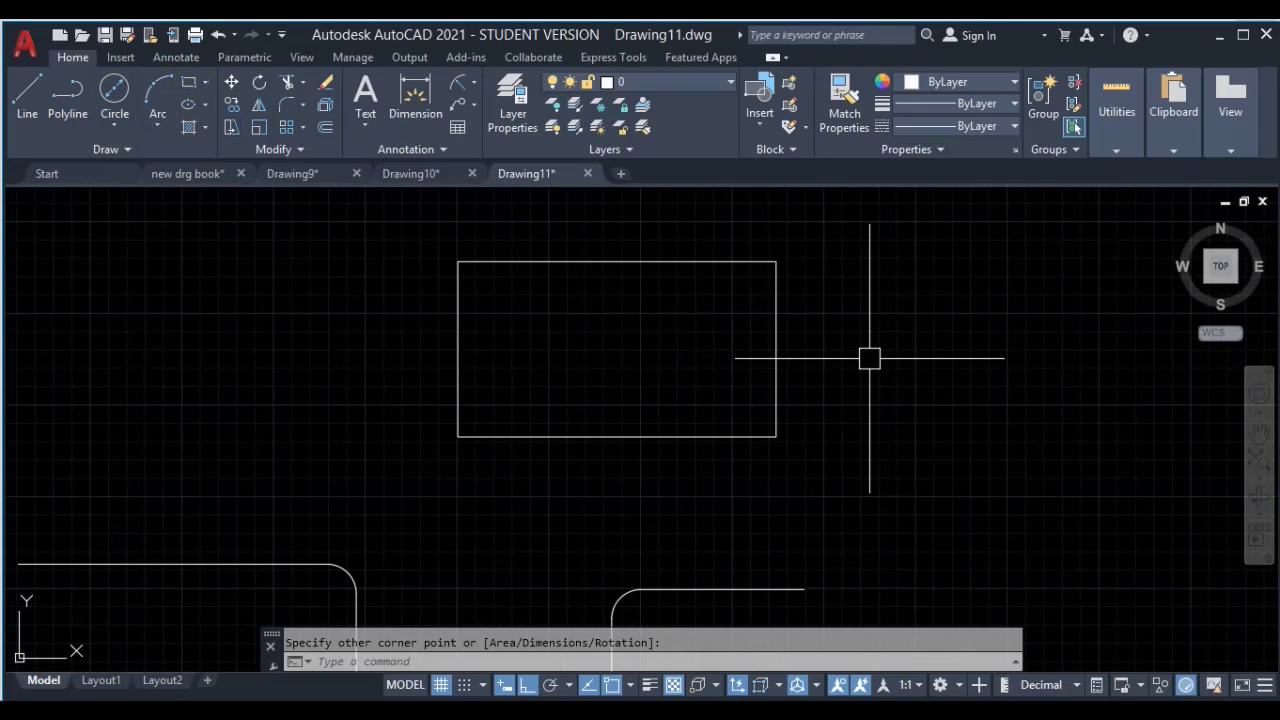
type("f")
key("Return")
type("p")
key("Return")
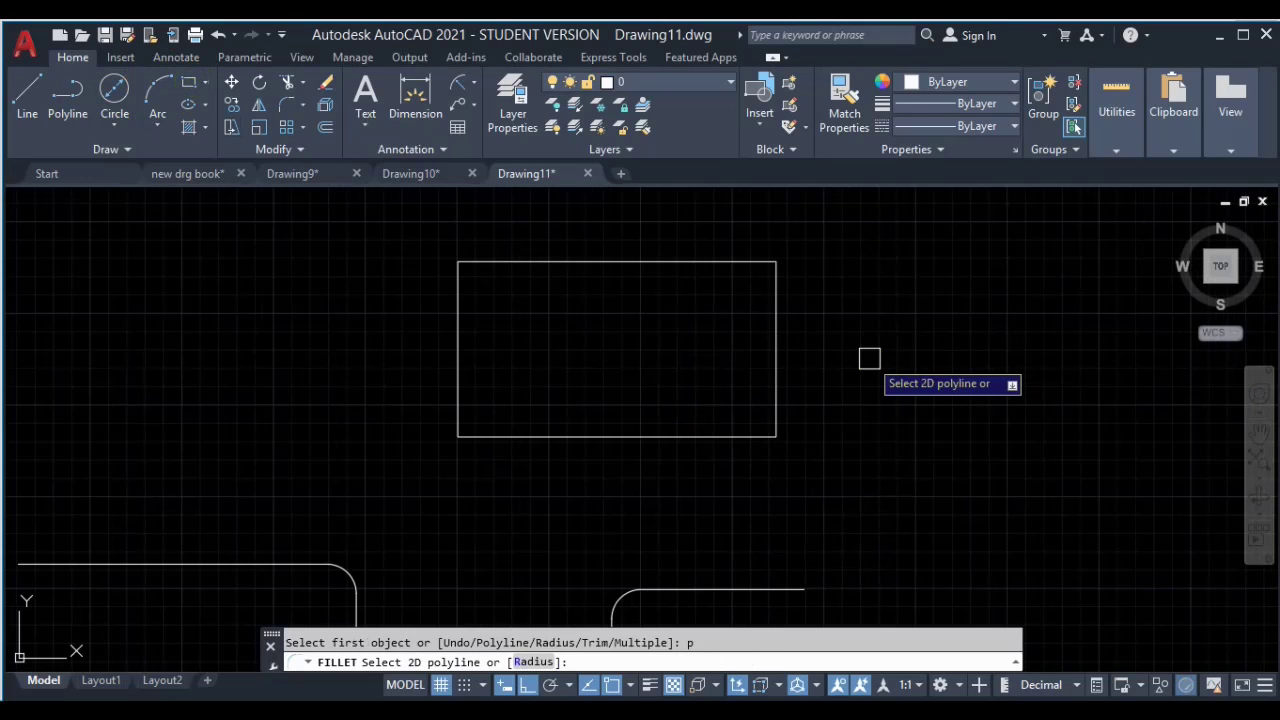
left_click(777, 380)
Step: Select all the shapes in the drawing with a crossing window
scroll(737, 466, "down", 2)
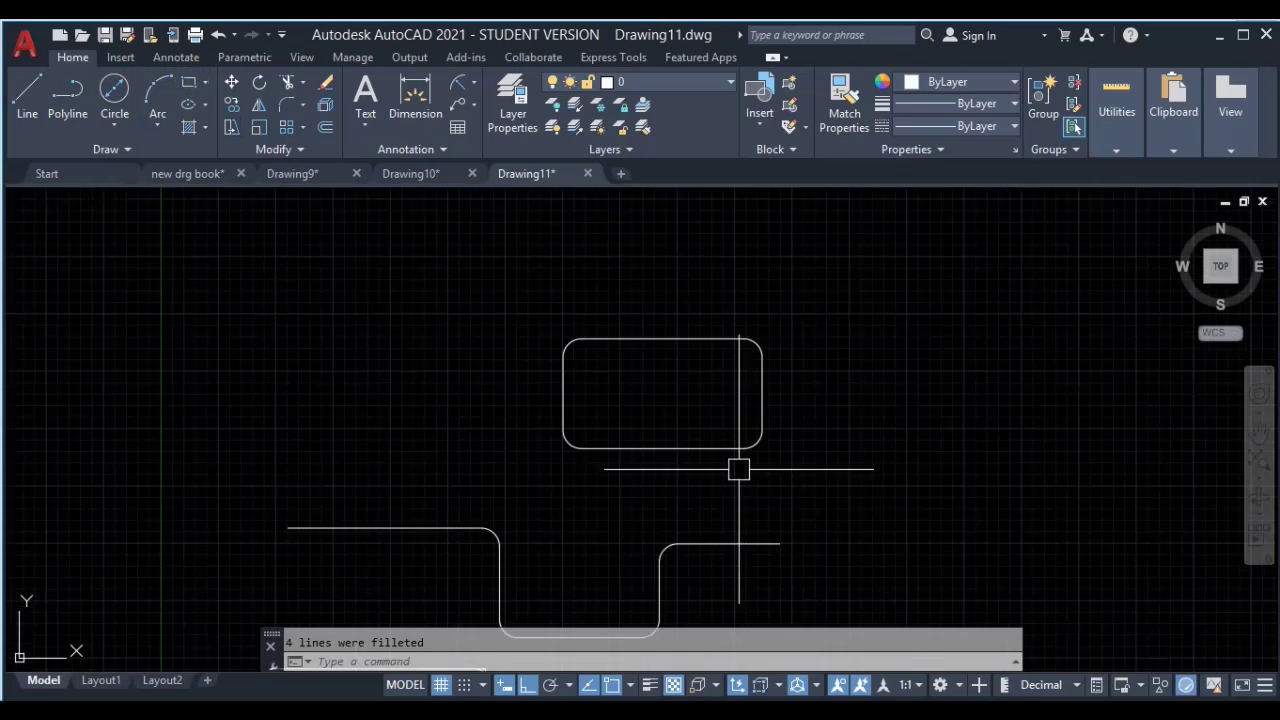
middle_click_drag(737, 466, 782, 355)
left_click(894, 246)
left_click(443, 566)
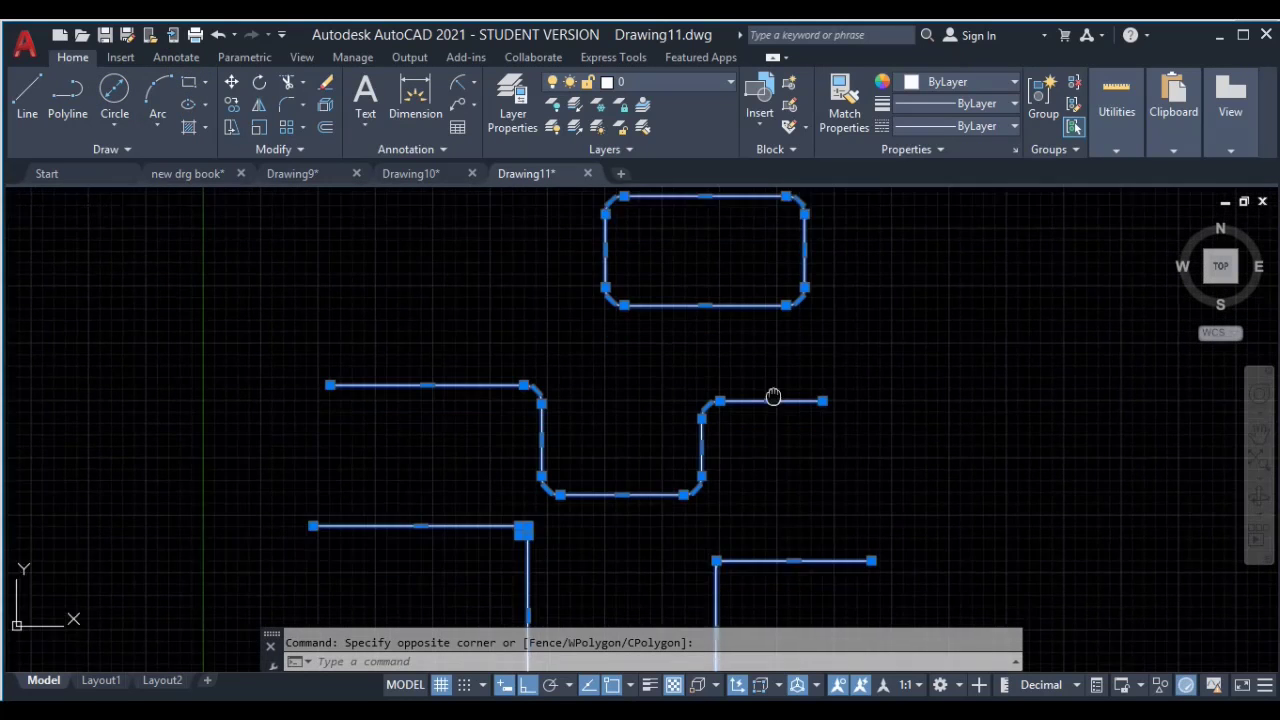
Step: Erase the selected shapes and the leftover fillet arcs
key("Delete")
left_click(812, 302)
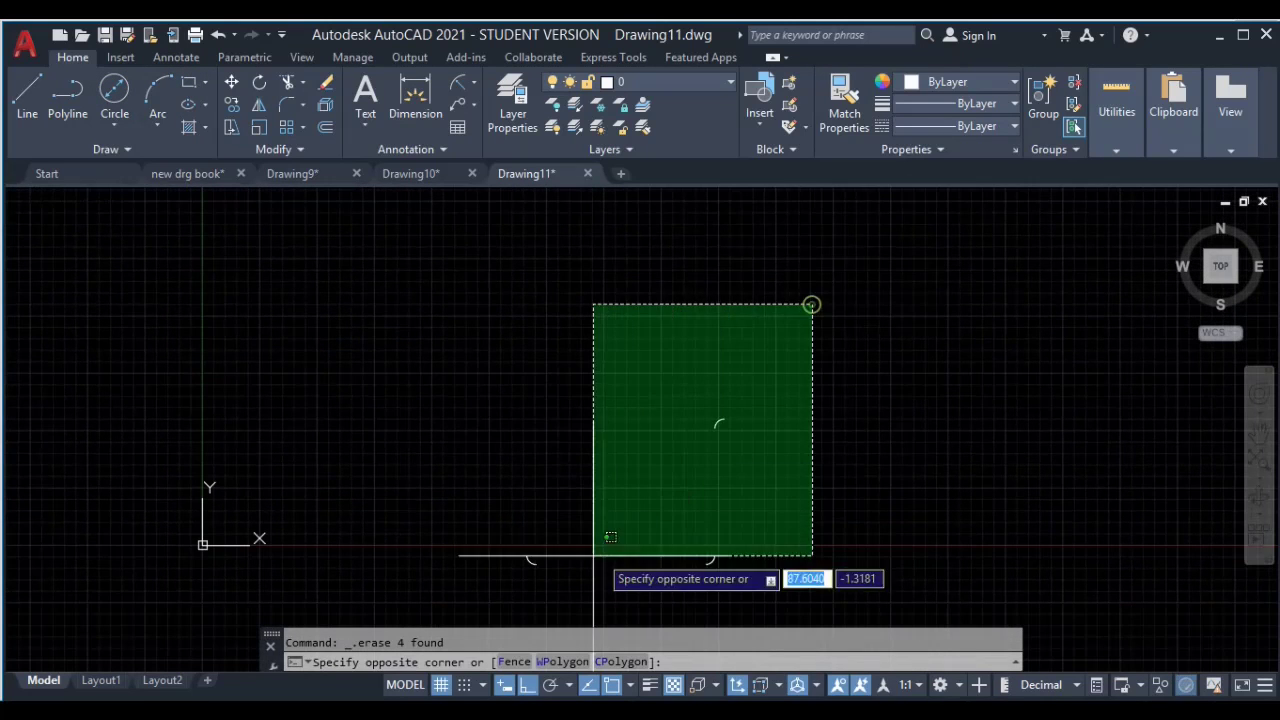
left_click(600, 550)
middle_click_drag(850, 410, 836, 342)
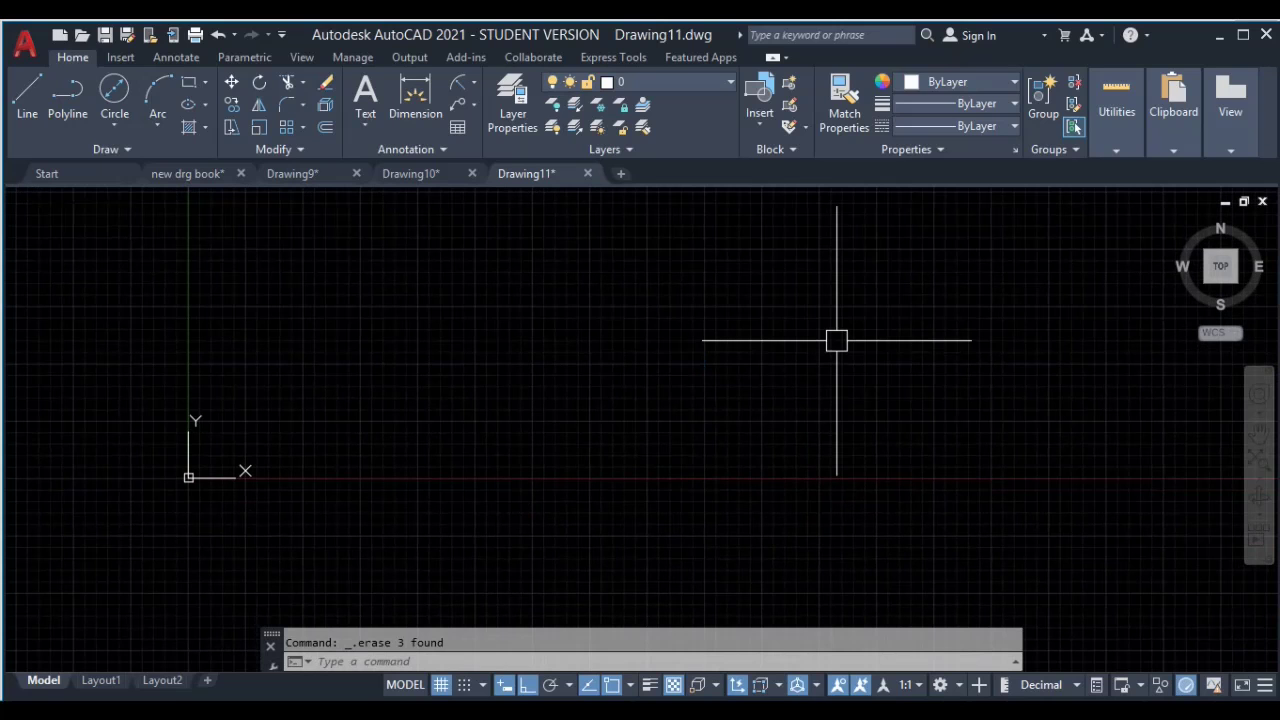
key("Escape")
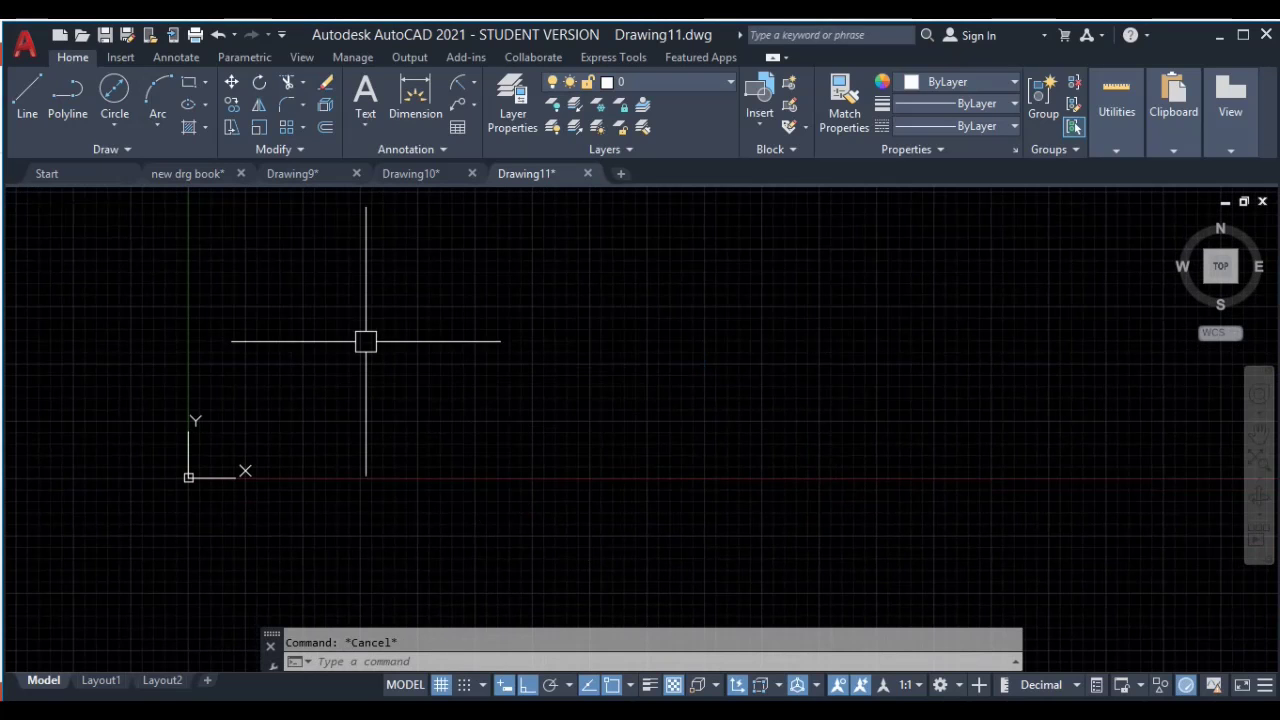
Step: Draw a line zigzag with two rectangular dips, then start Fillet
type("l")
key("Return")
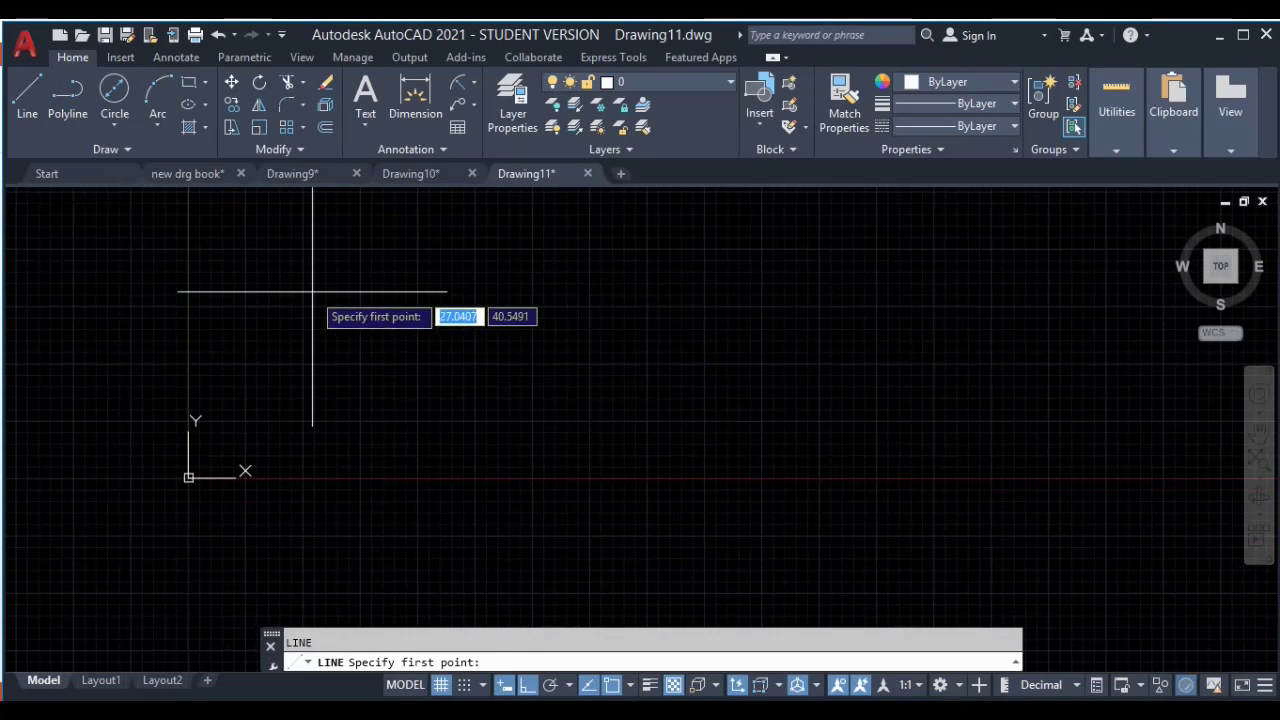
left_click(313, 292)
left_click(632, 292)
left_click(645, 520)
left_click(895, 520)
left_click(895, 305)
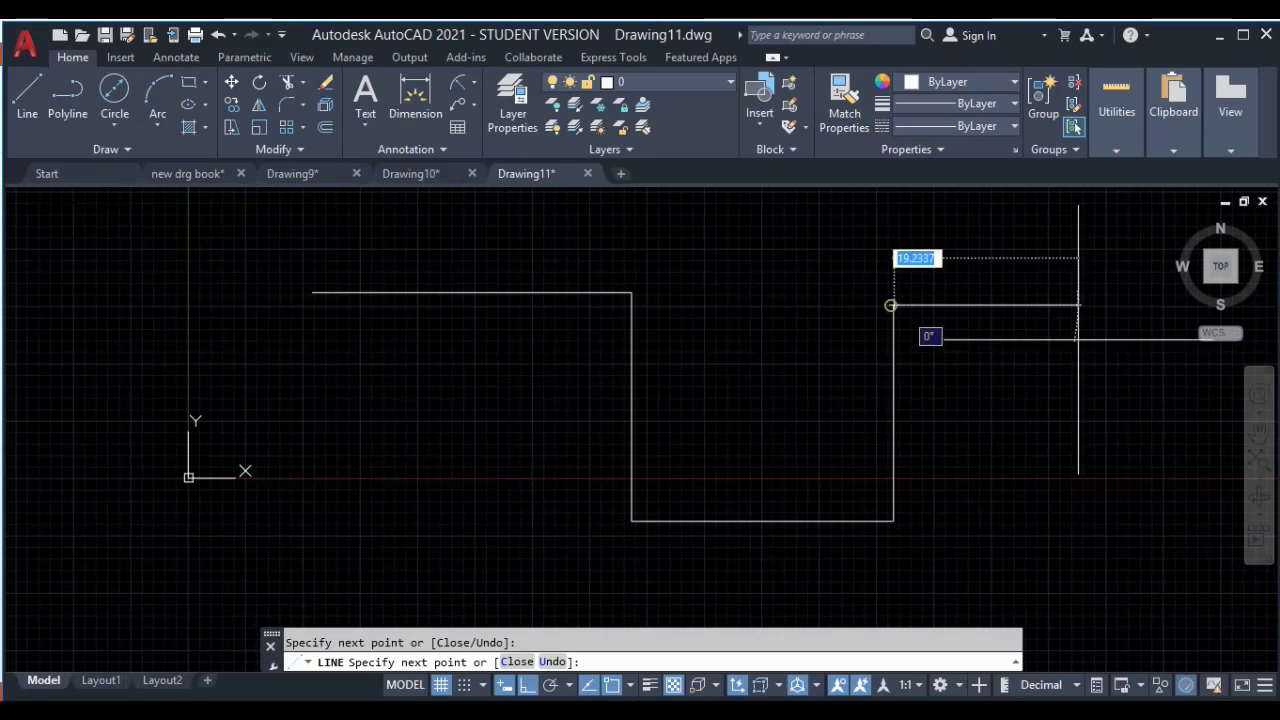
middle_click_drag(1155, 336, 857, 351)
left_click(865, 330)
left_click(865, 567)
left_click(1071, 567)
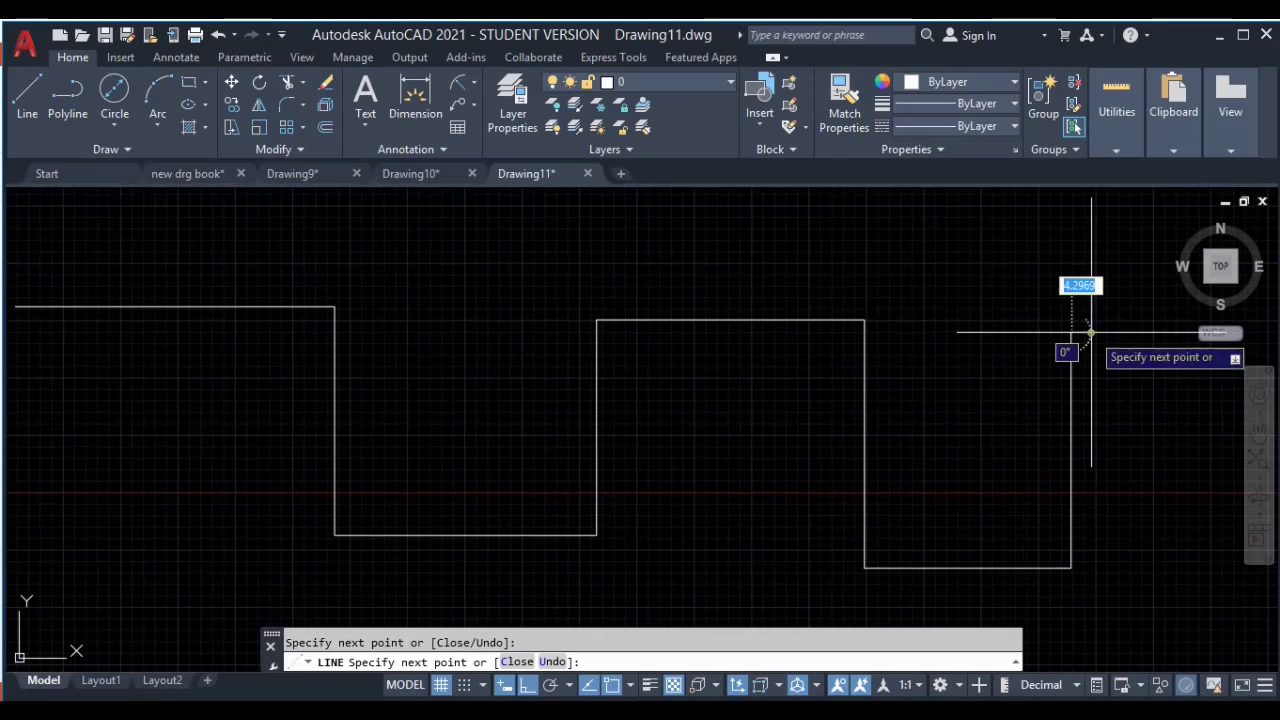
left_click(1071, 333)
key("Return")
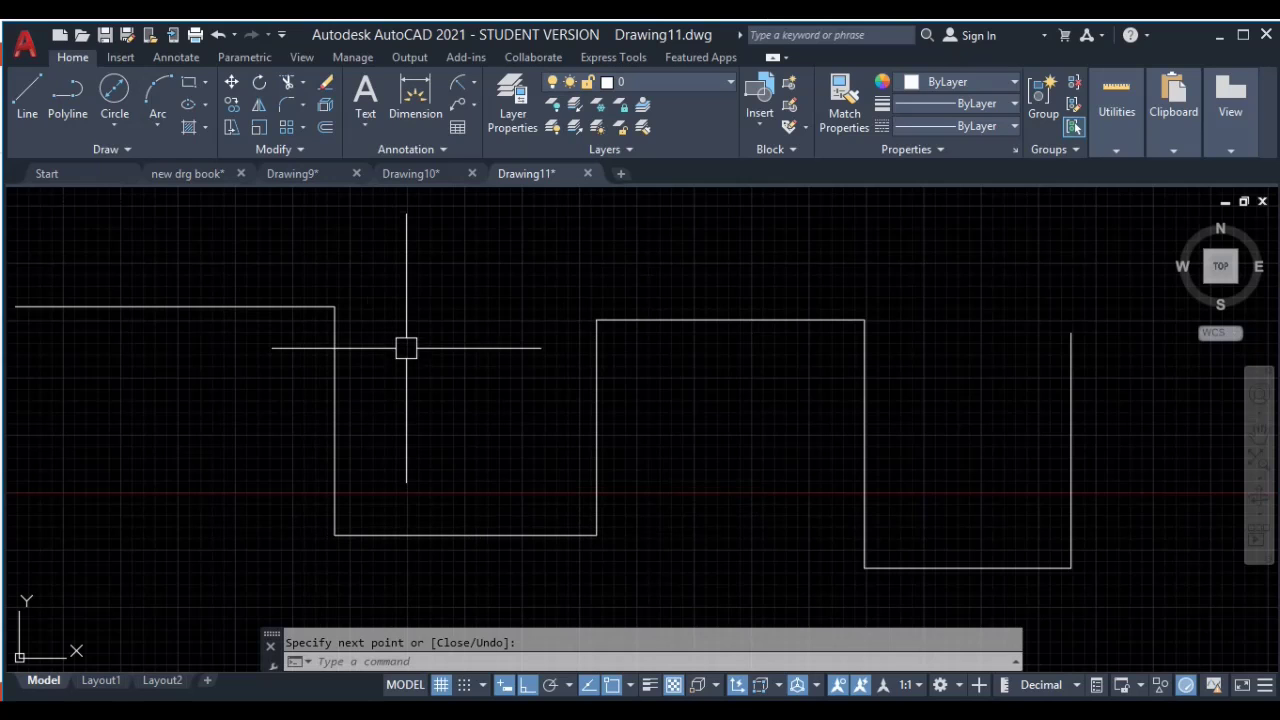
left_click(287, 107)
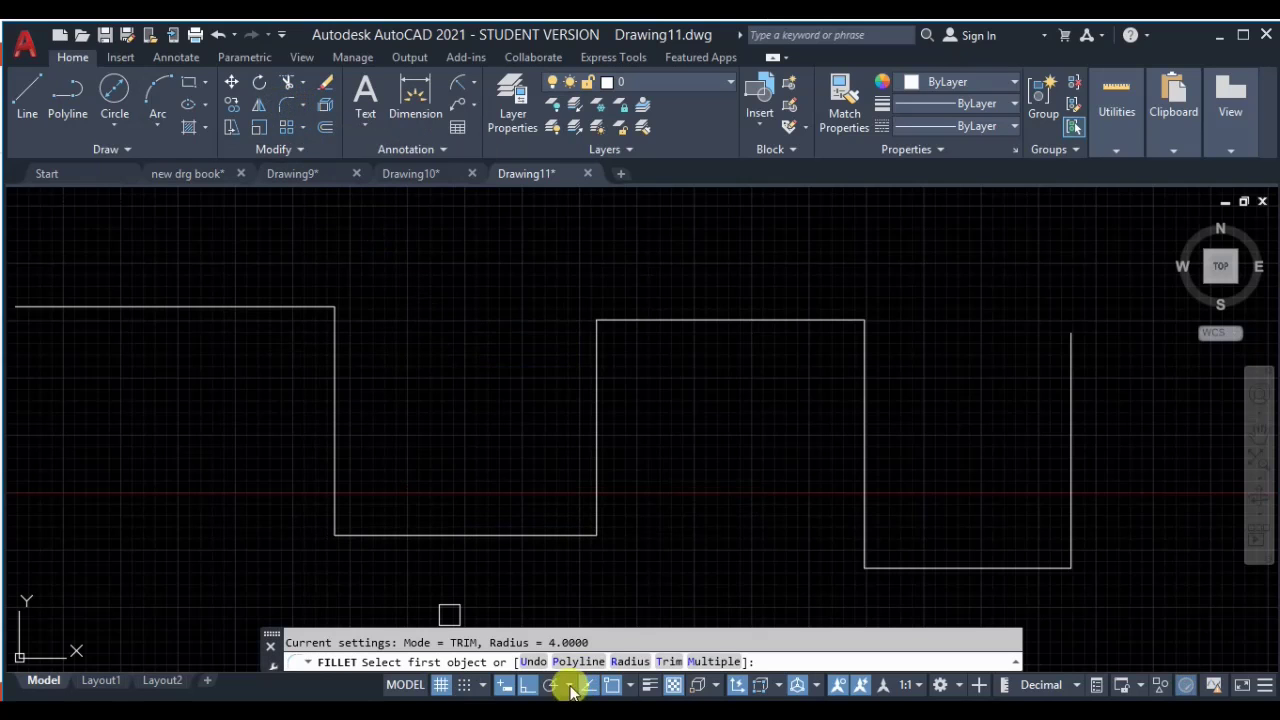
Step: Fillet four zigzag corners one at a time with radius 4
left_click(330, 378)
left_click(300, 308)
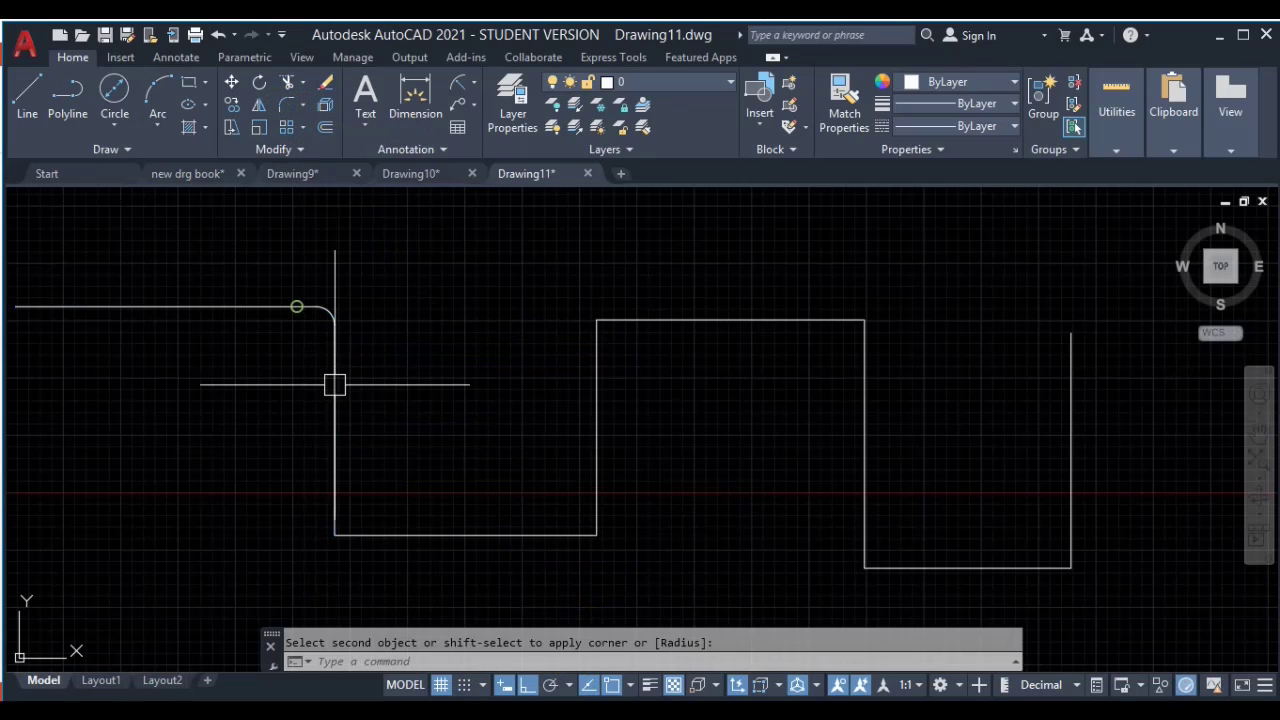
key("Return")
left_click(334, 480)
left_click(396, 544)
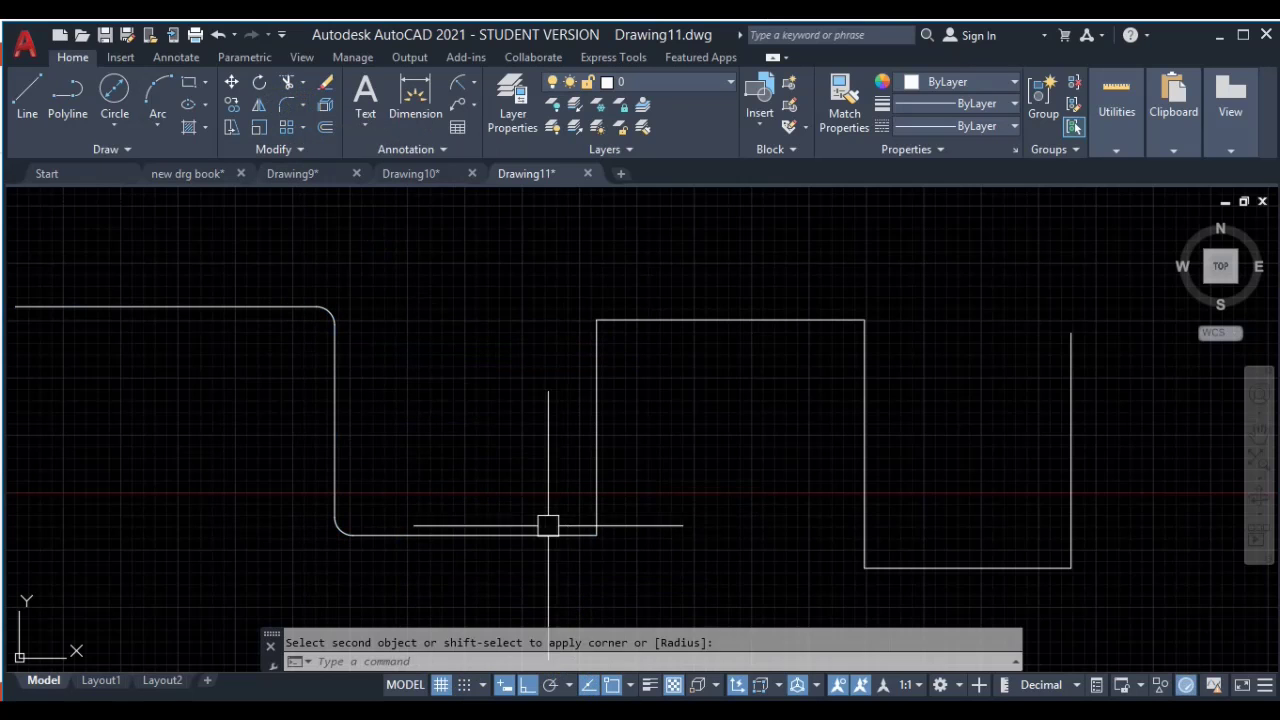
key("Return")
left_click(596, 487)
left_click(563, 533)
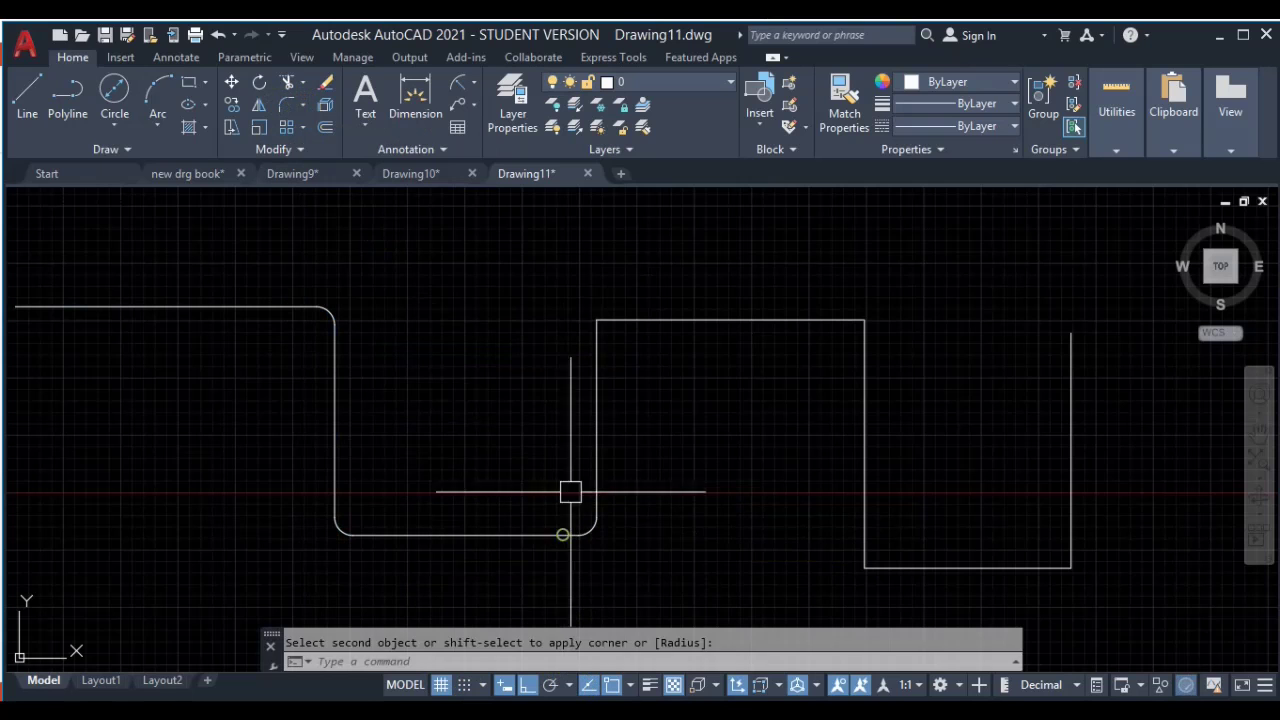
key("Return")
left_click(596, 366)
left_click(641, 322)
key("Return")
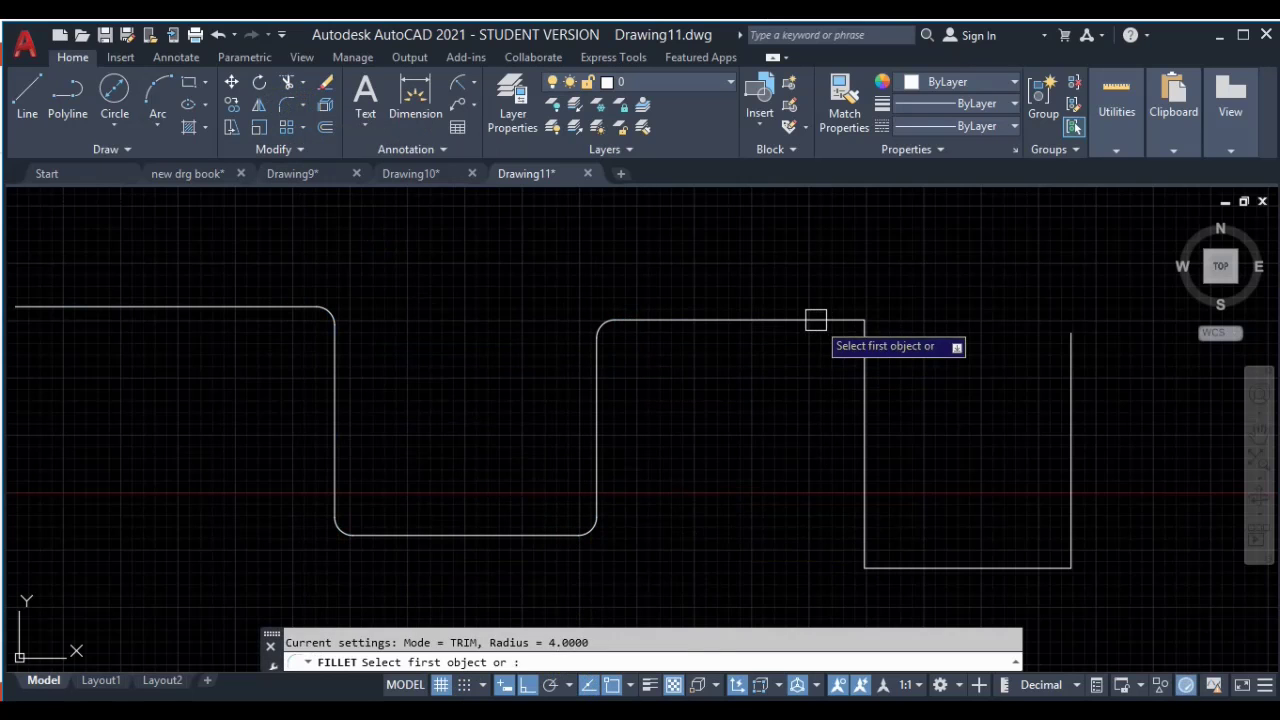
left_click(814, 321)
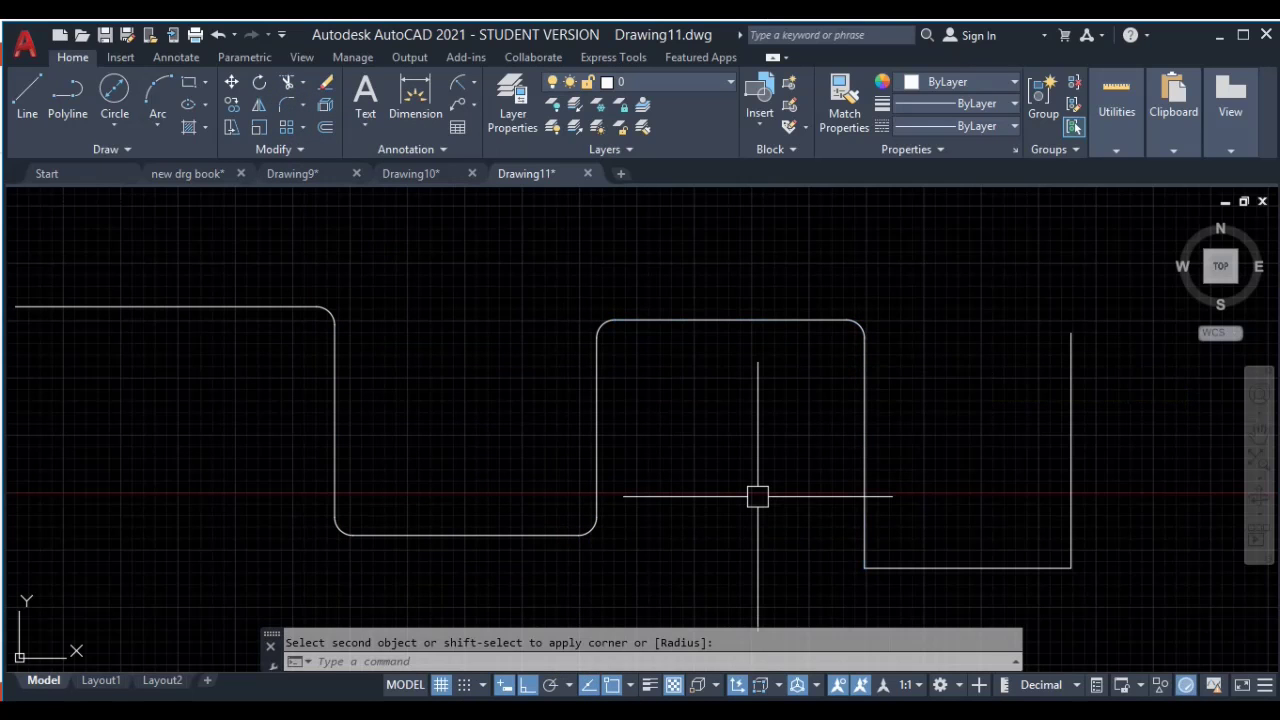
Step: Undo the trial fillets and restart the Fillet command
key("ctrl+z")
key("ctrl+z")
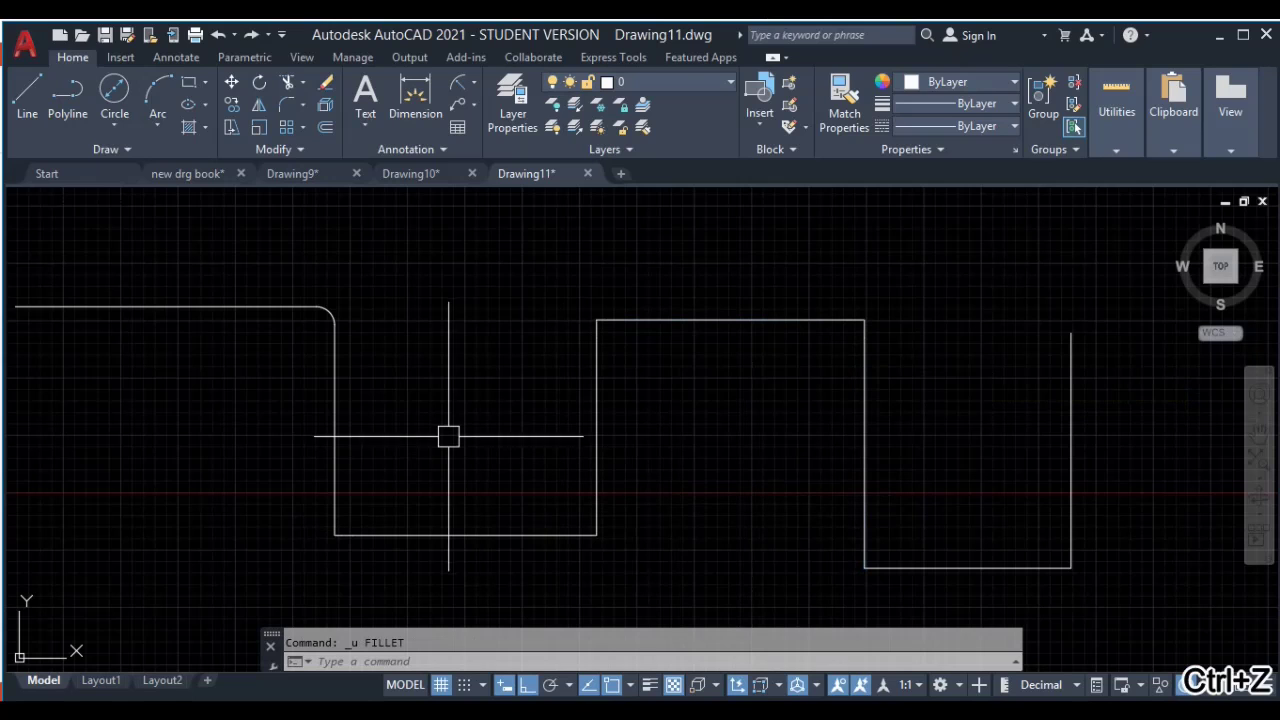
left_click(292, 116)
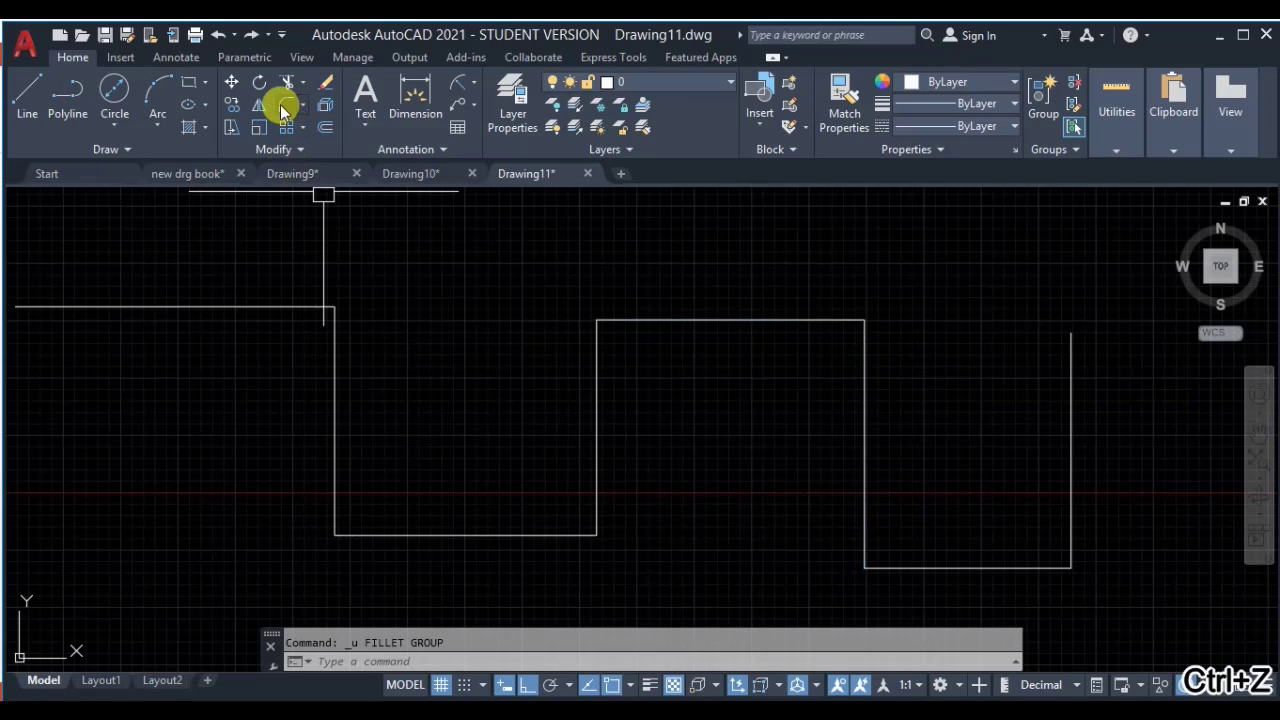
left_click(636, 663)
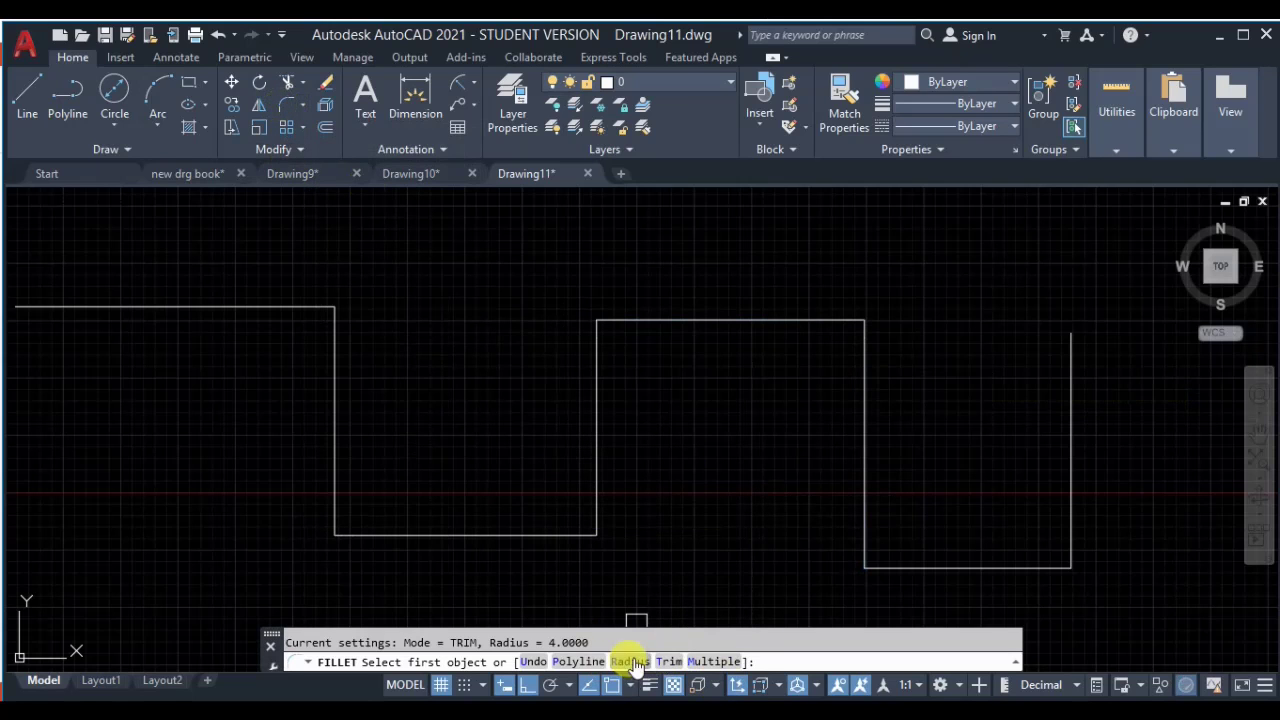
Step: With Fillet's Multiple option, round the first step's top-left, bottom-left and bottom-right corners at radius 4
left_click(707, 662)
left_click(295, 308)
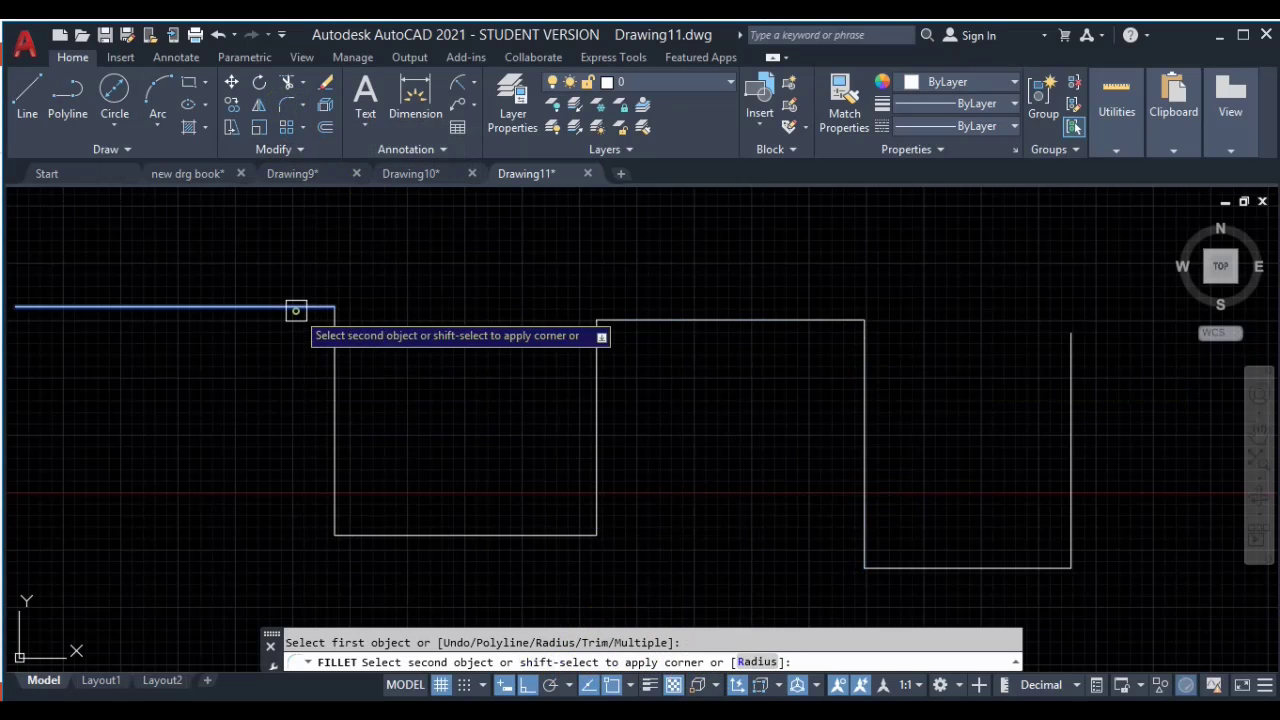
left_click(335, 420)
left_click(335, 490)
left_click(368, 535)
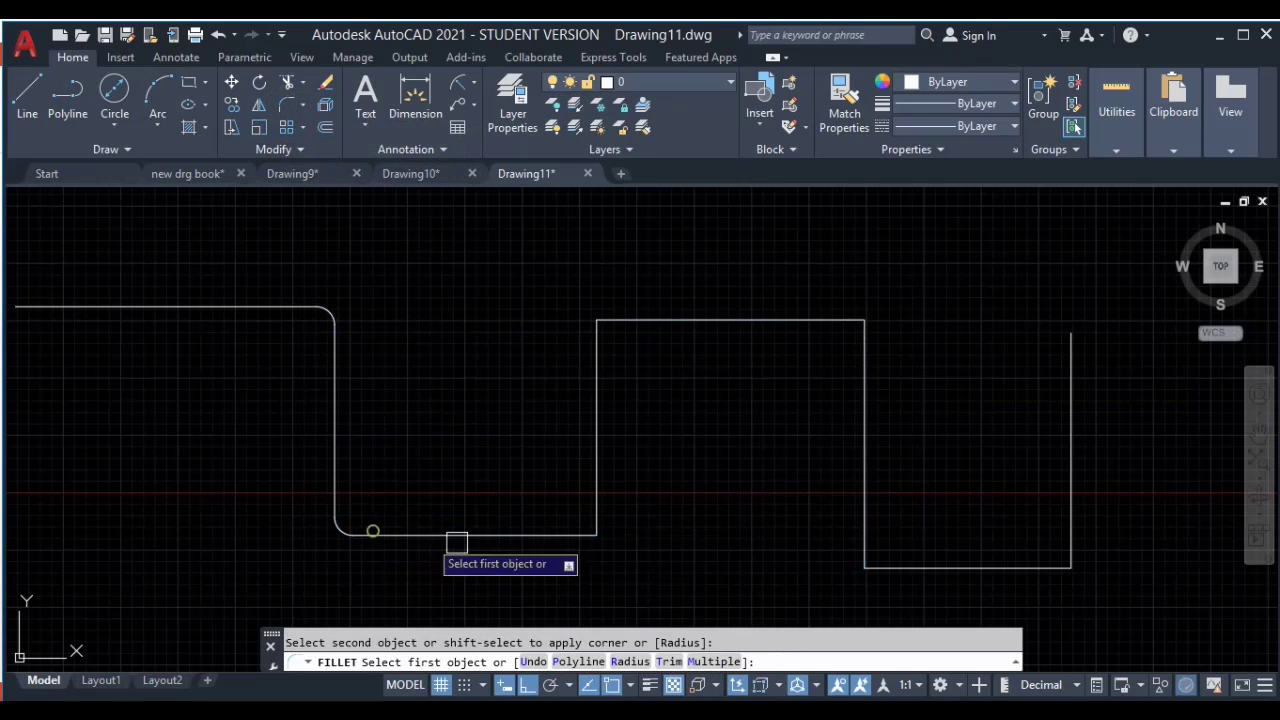
left_click(480, 535)
left_click(588, 494)
Step: Fillet the raised step's two top corners and the last step's bottom corners
left_click(597, 364)
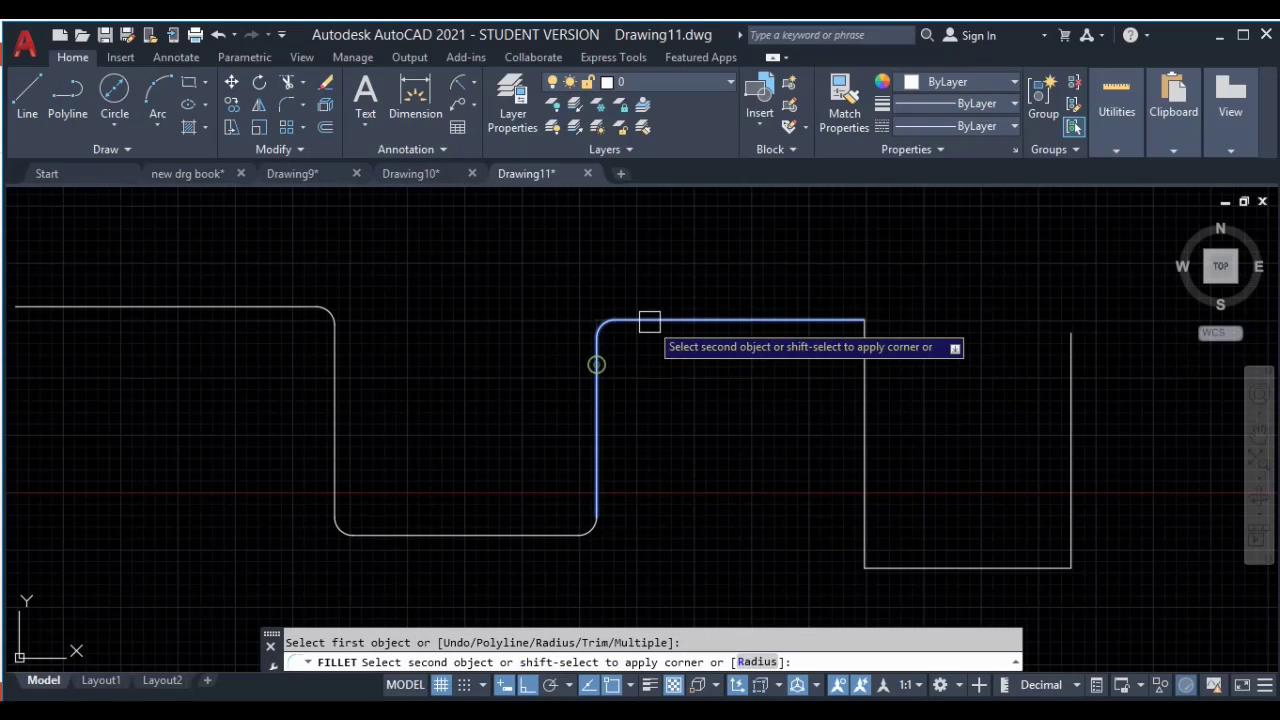
left_click(649, 322)
left_click(780, 321)
left_click(865, 372)
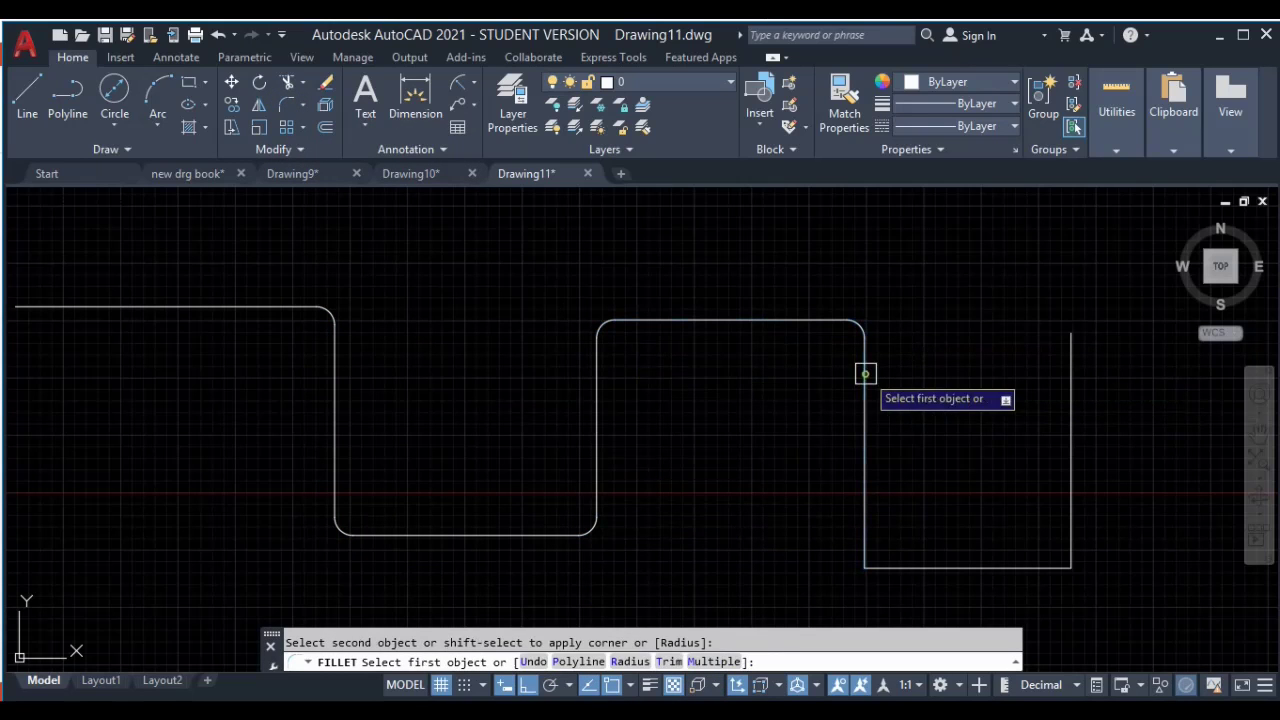
left_click(865, 545)
left_click(909, 567)
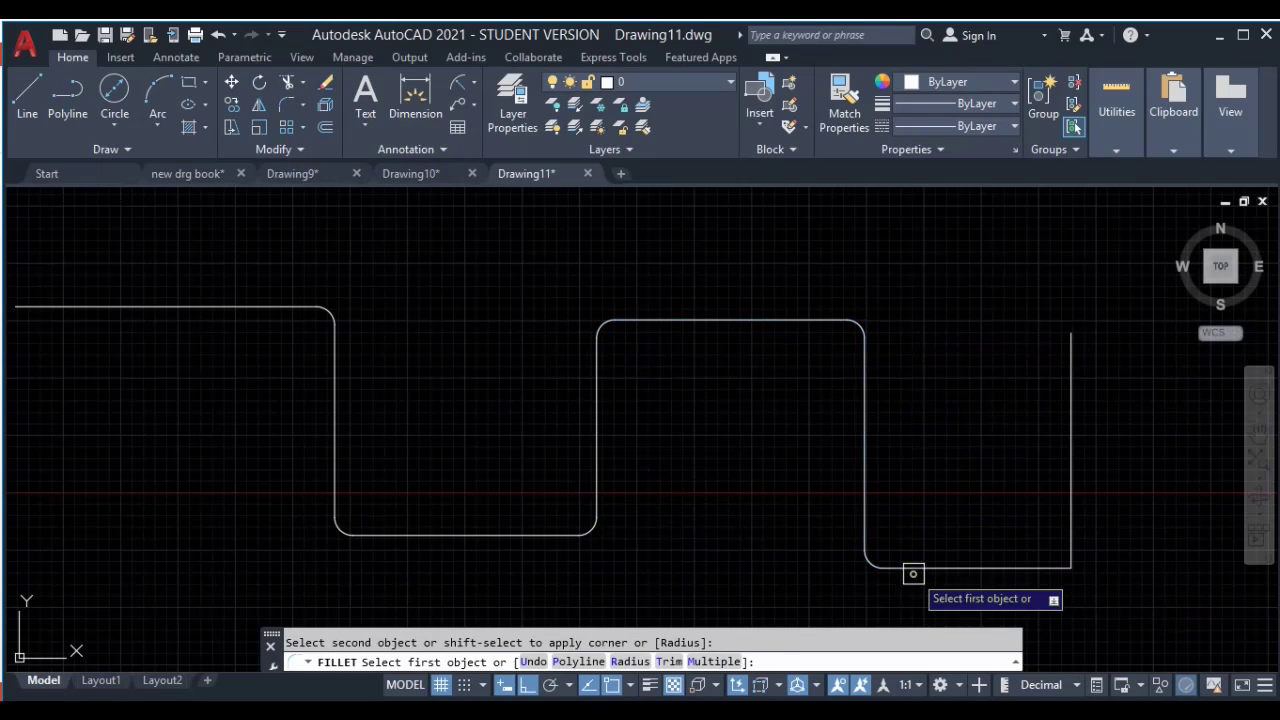
left_click(1035, 567)
left_click(1067, 531)
middle_click_drag(1034, 531, 975, 463)
key("Escape")
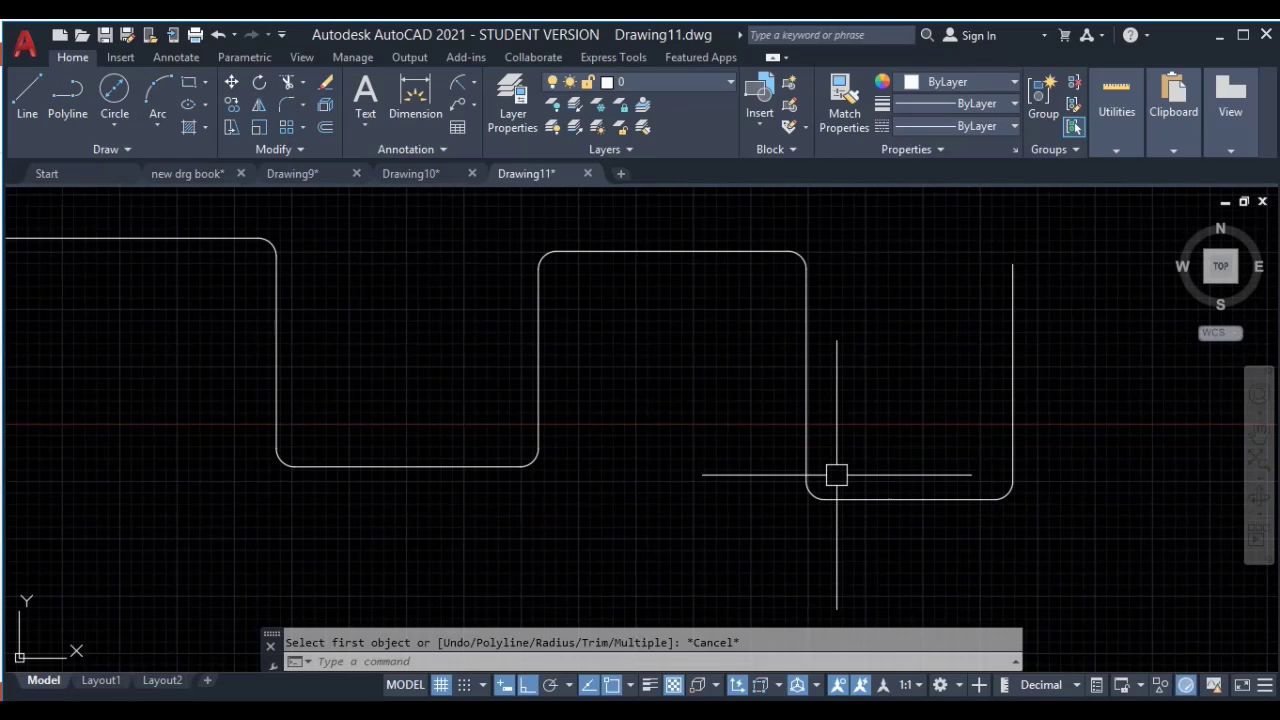
middle_click_drag(827, 481, 803, 453)
middle_click_drag(666, 517, 392, 443)
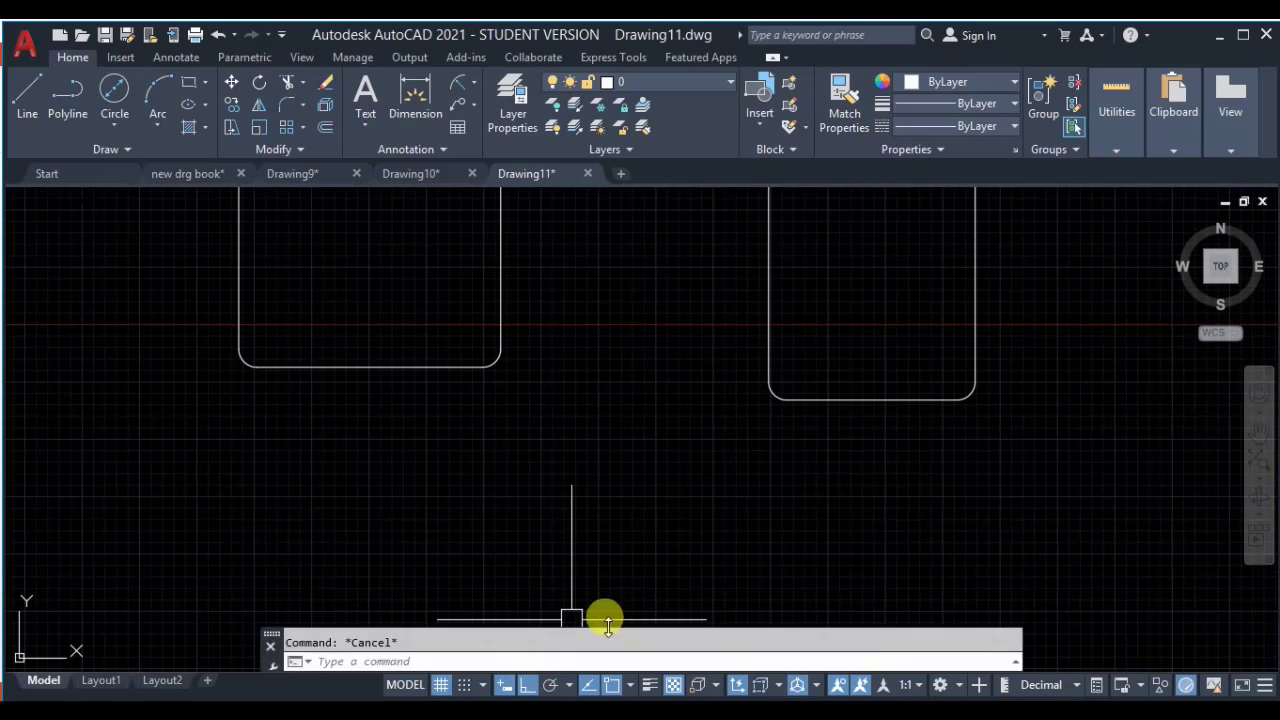
middle_click_drag(579, 579, 629, 605)
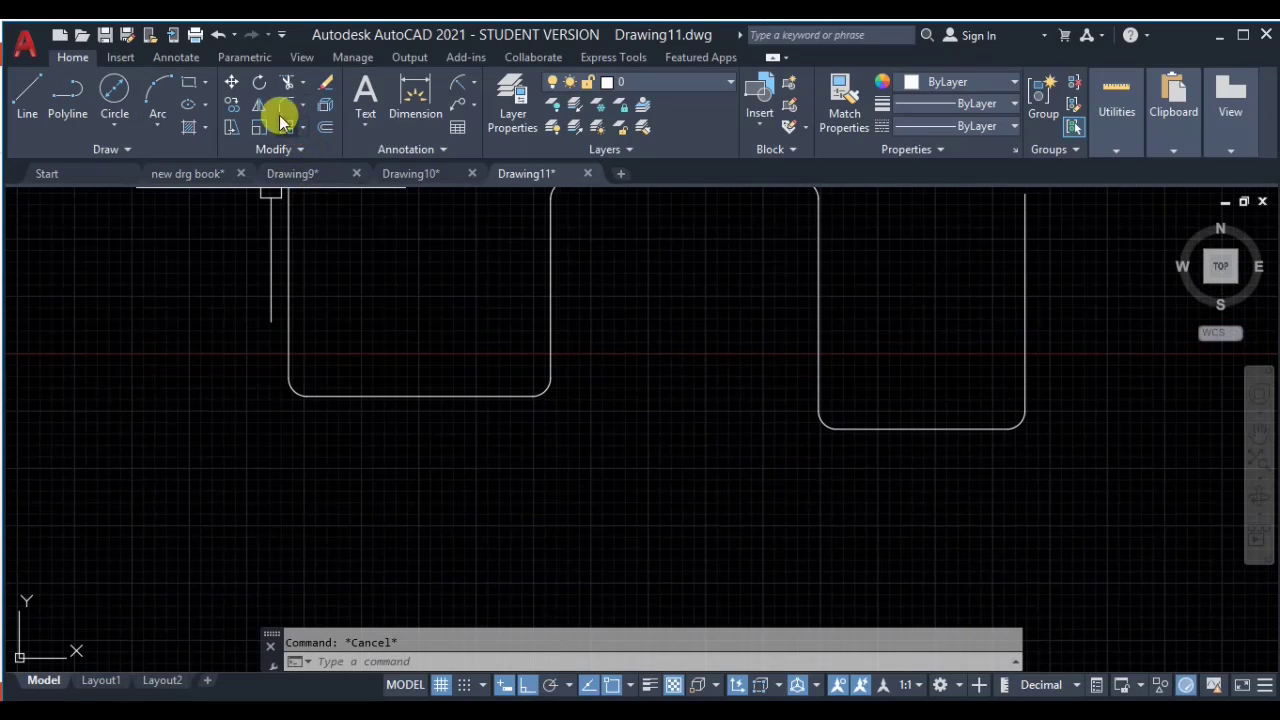
Step: Restart the Fillet command, then cancel it
left_click(287, 110)
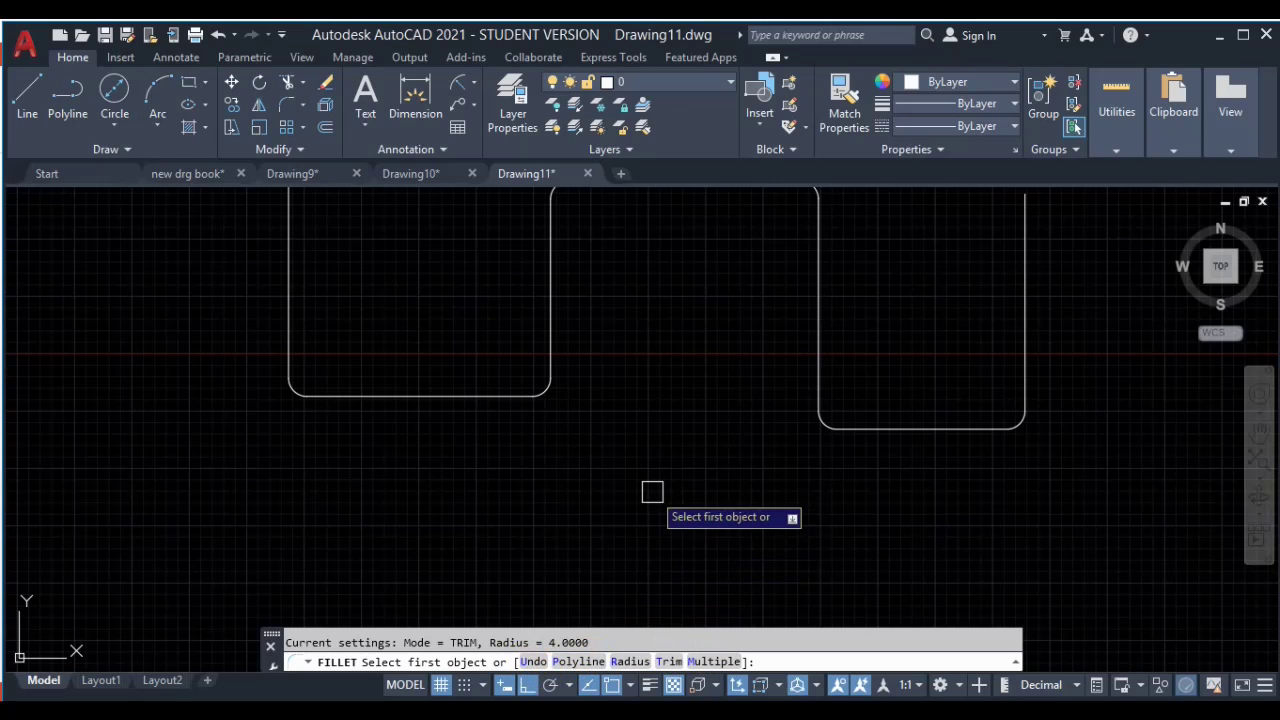
middle_click_drag(663, 477, 543, 517)
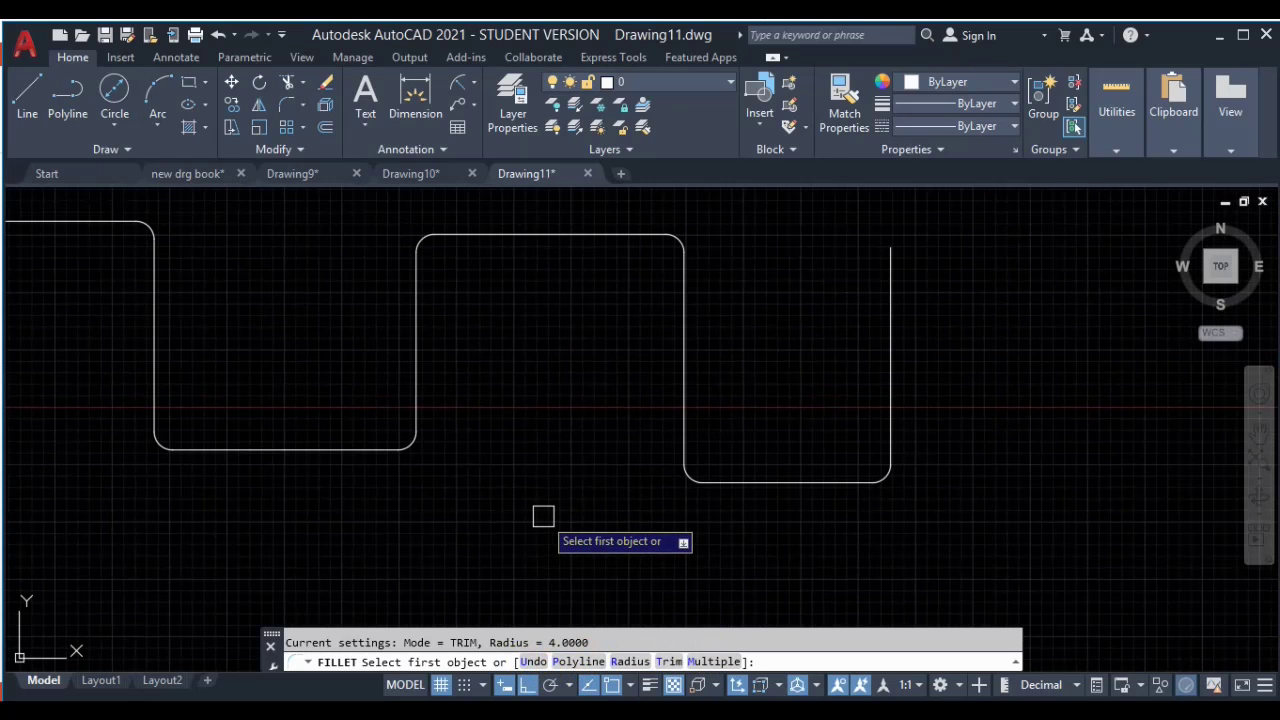
scroll(690, 440, "down", 4)
scroll(674, 463, "up", 2)
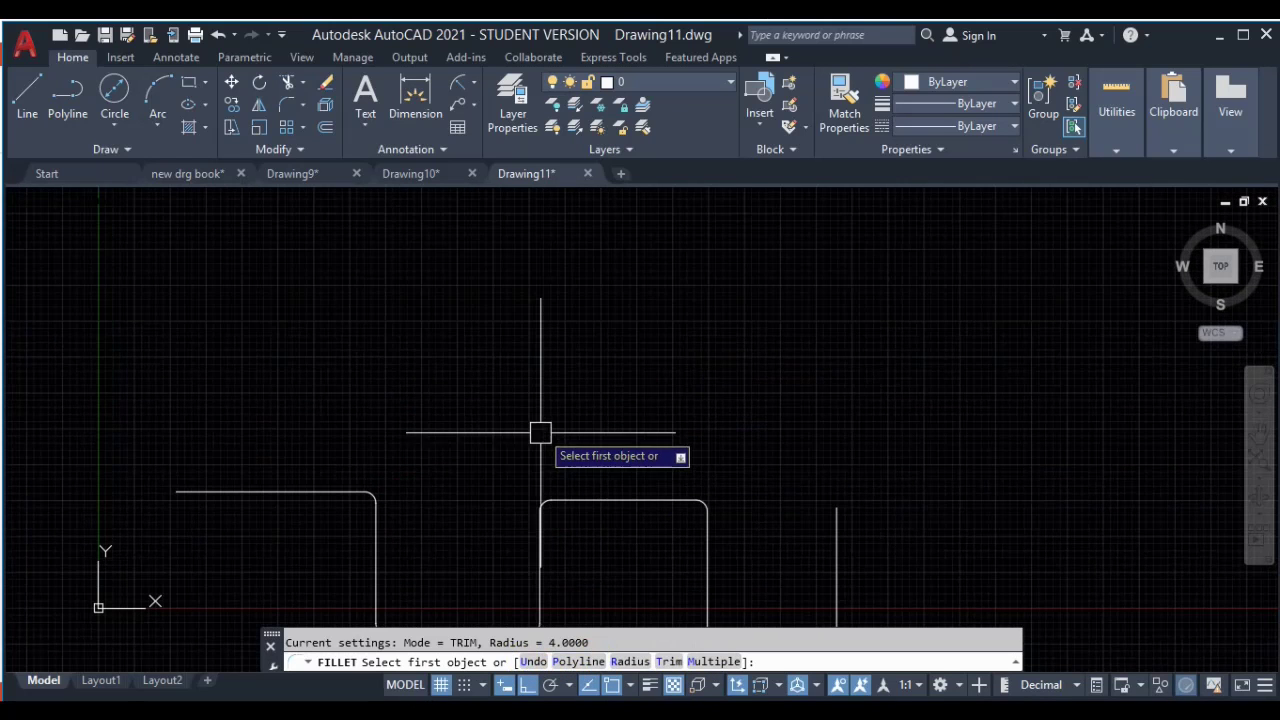
key("Escape")
Step: In empty space, draw a 50-unit horizontal line followed by a 50-unit line running down
left_click(27, 95)
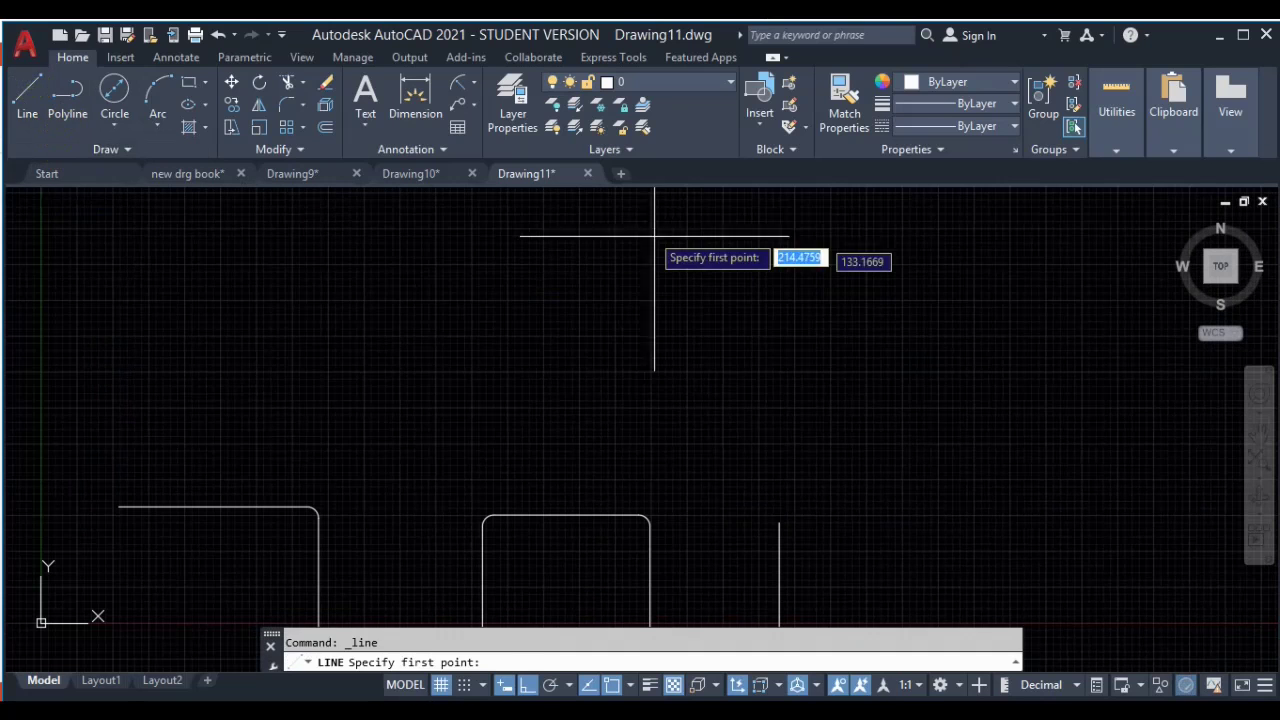
left_click(643, 229)
middle_click_drag(903, 271, 886, 334)
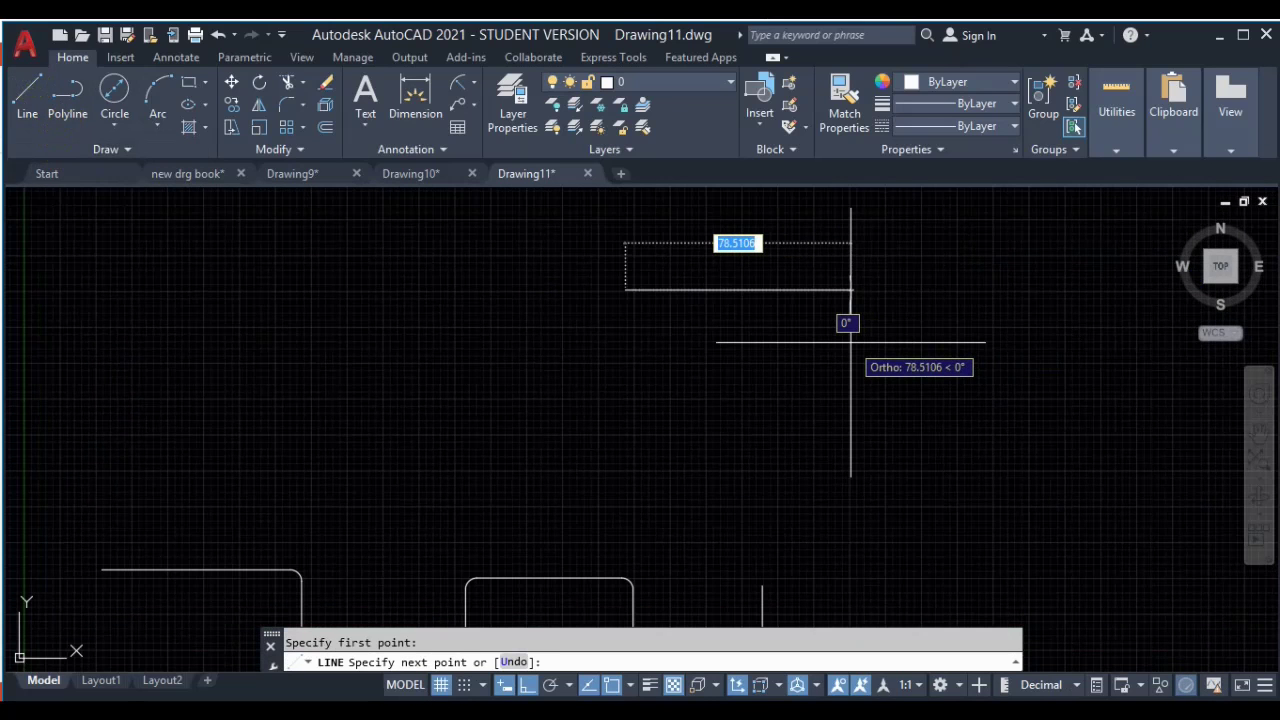
type("50")
key("Return")
type("5")
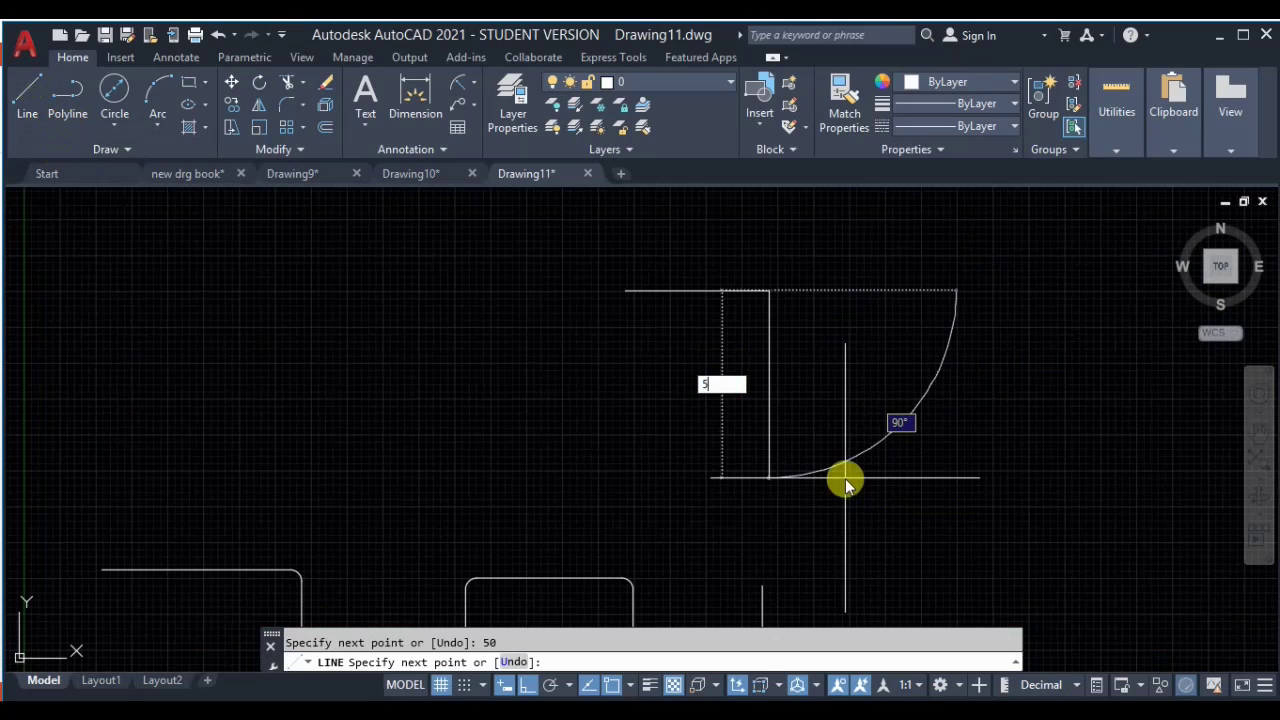
key("Return")
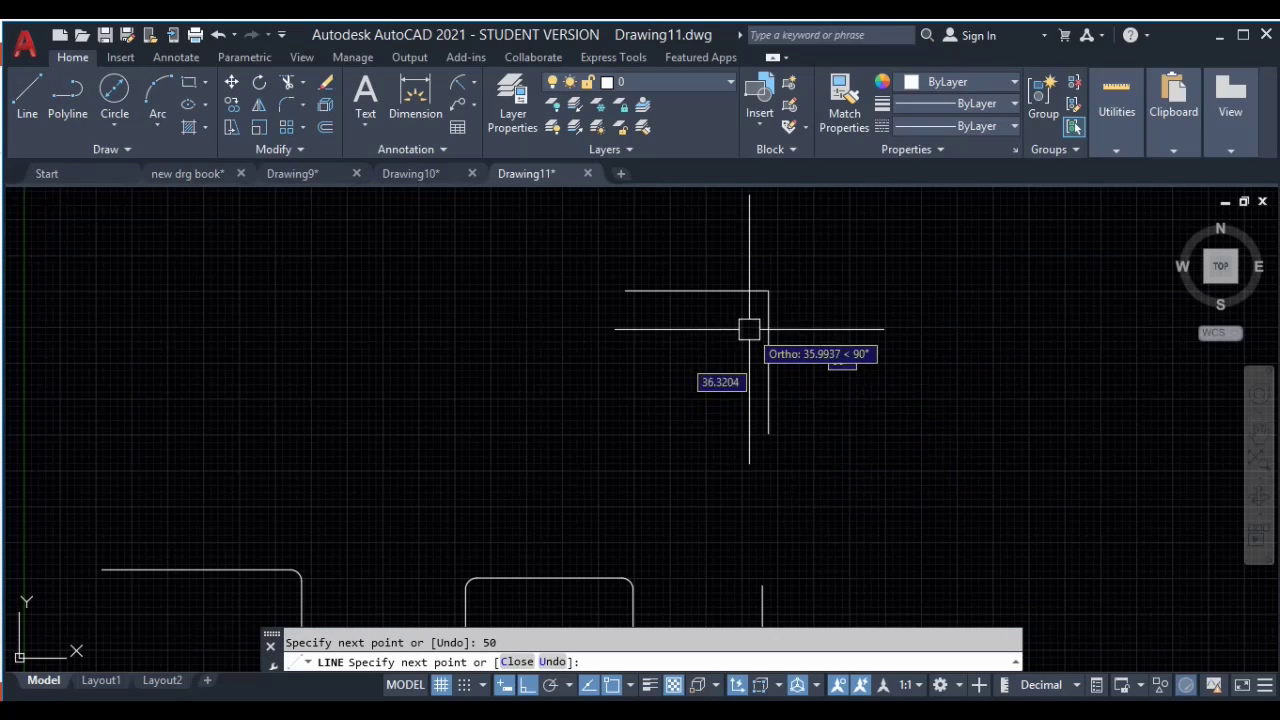
key("Escape")
mouse_move(762, 322)
middle_mouse_down()
mouse_move(651, 320)
mouse_move(660, 400)
middle_mouse_up()
scroll(511, 309, "up", 2)
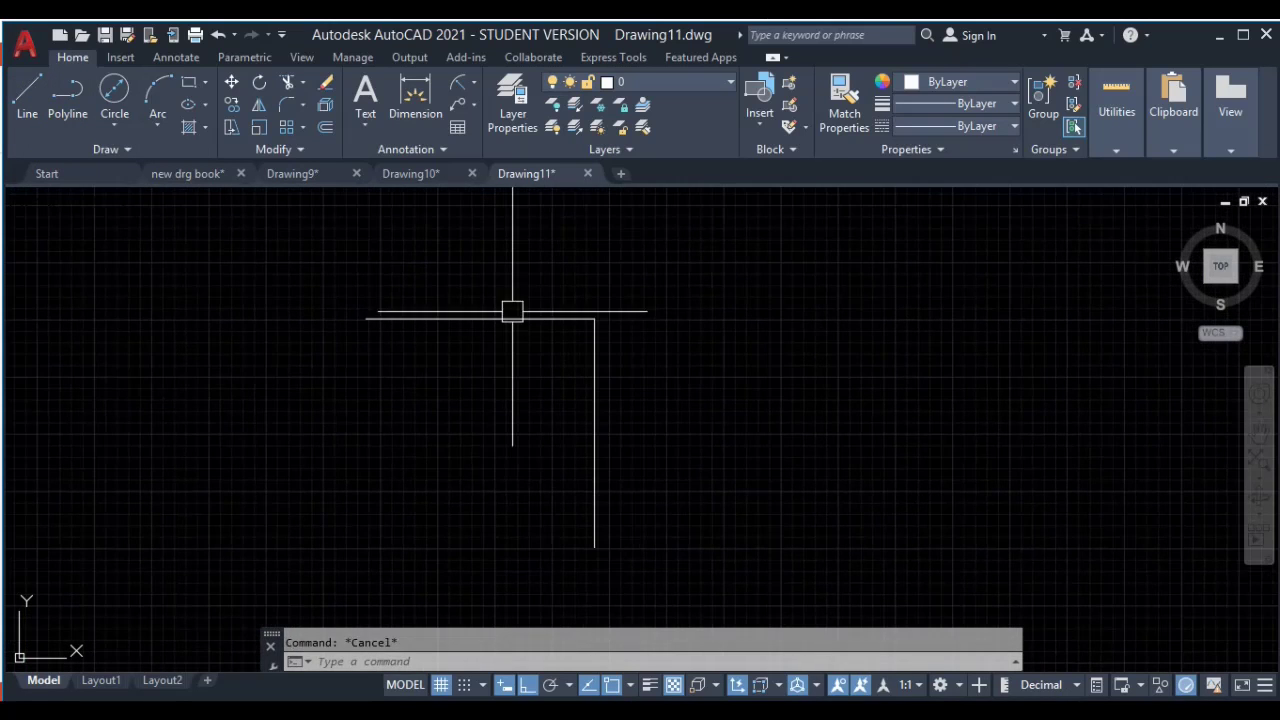
left_click(304, 103)
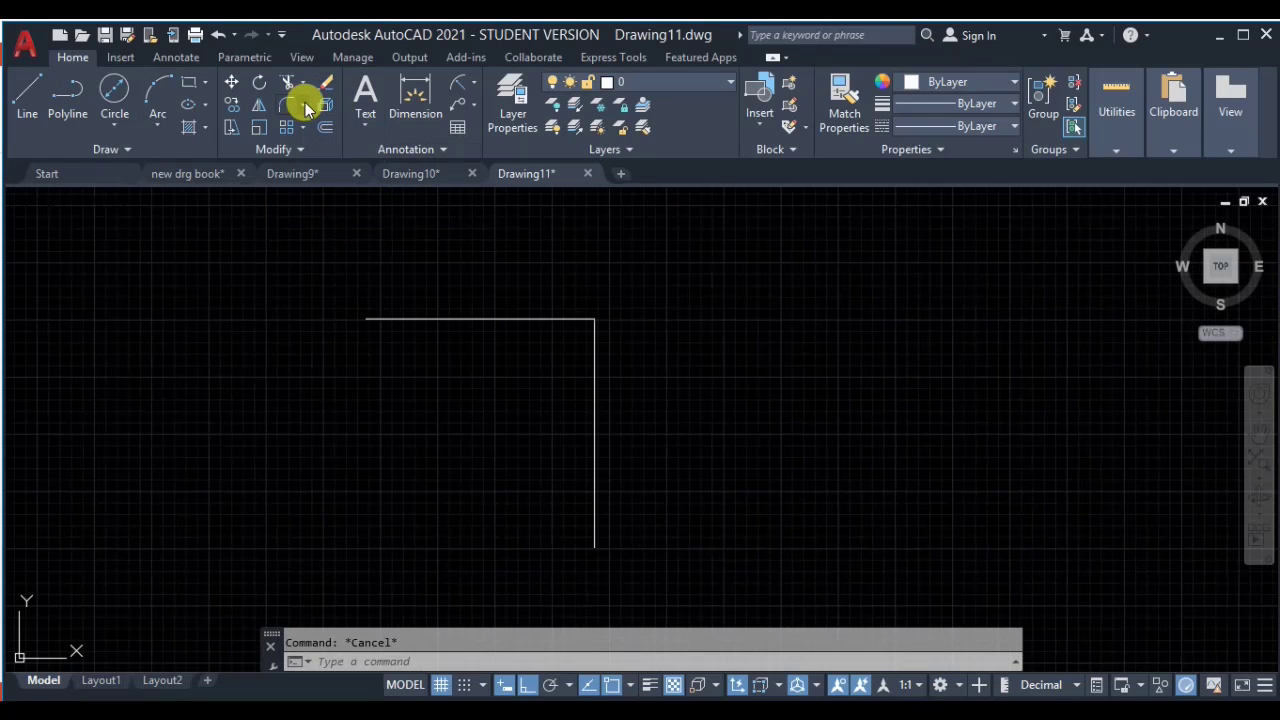
Step: Chamfer the square corner with distances 20 and 10, picking the top line then the vertical line
left_click(304, 102)
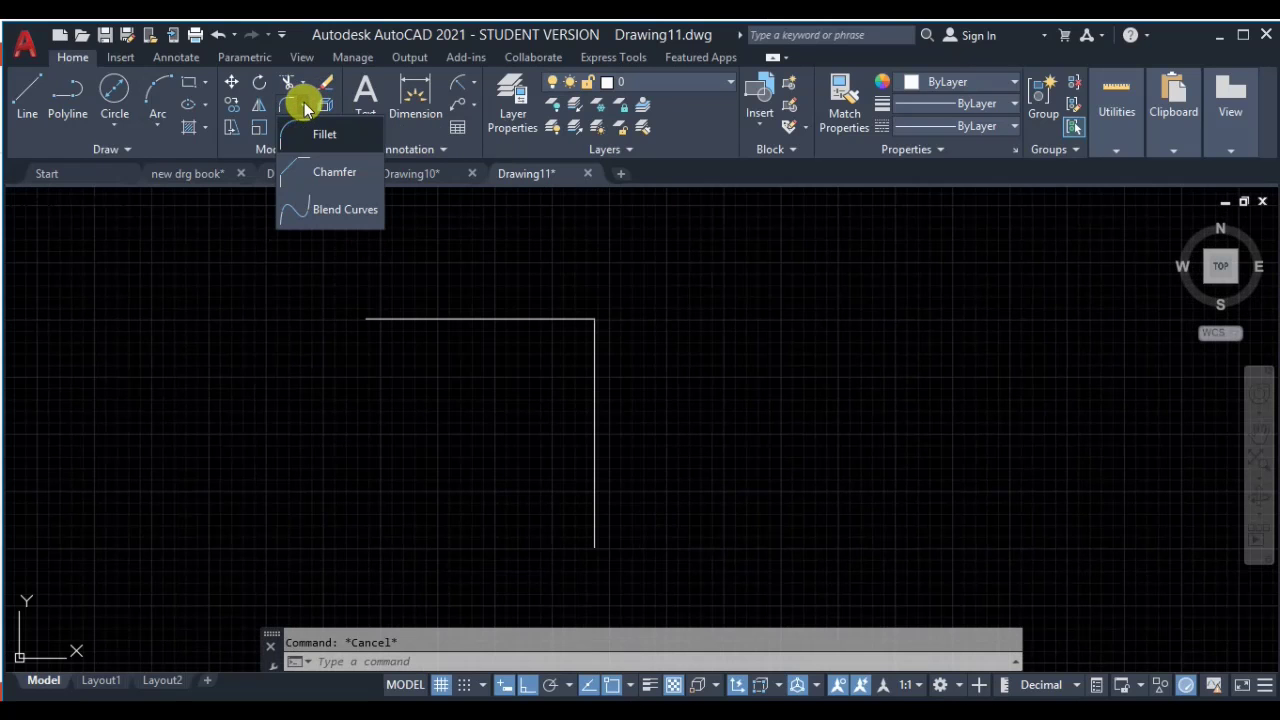
left_click(330, 175)
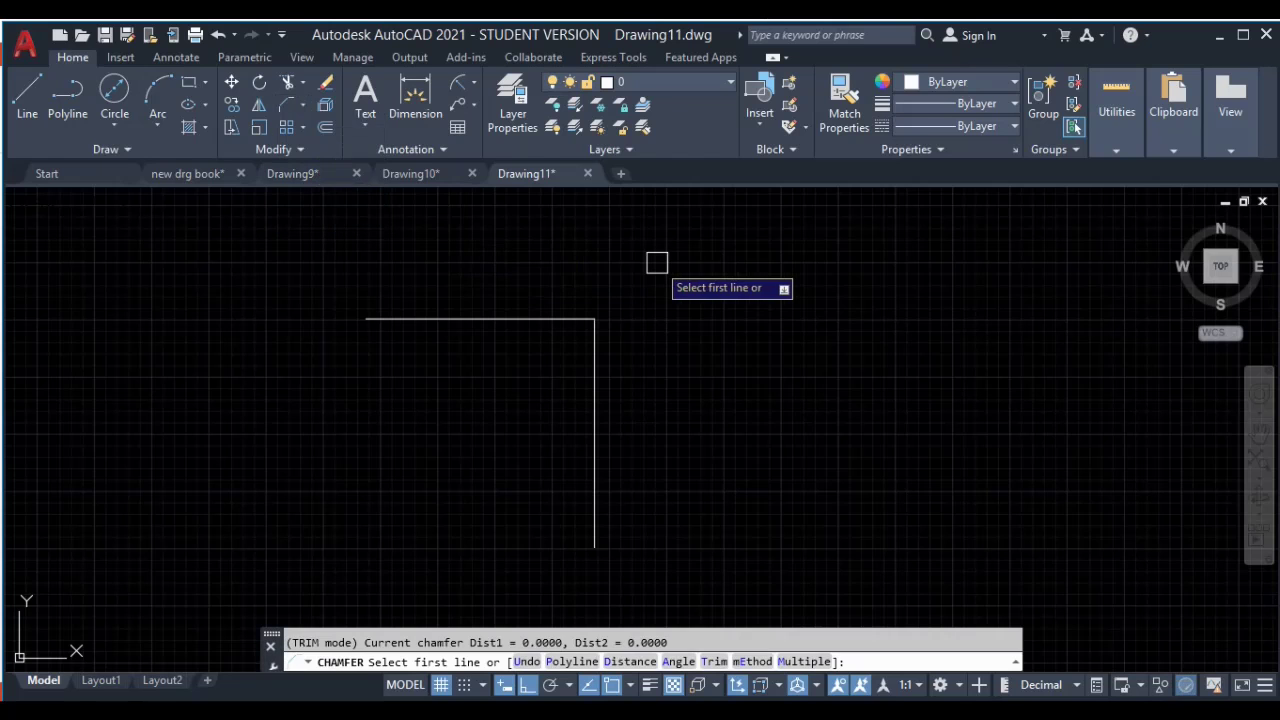
middle_click_drag(666, 289, 657, 253)
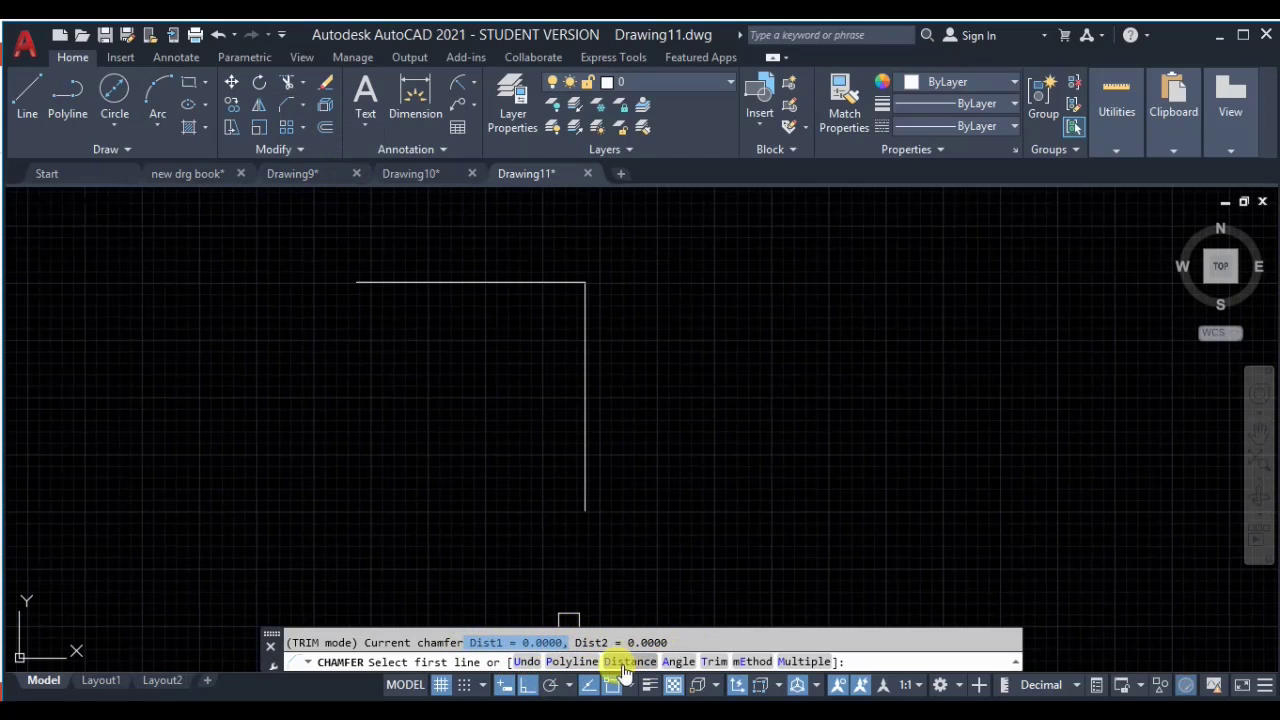
left_click(628, 661)
type("20")
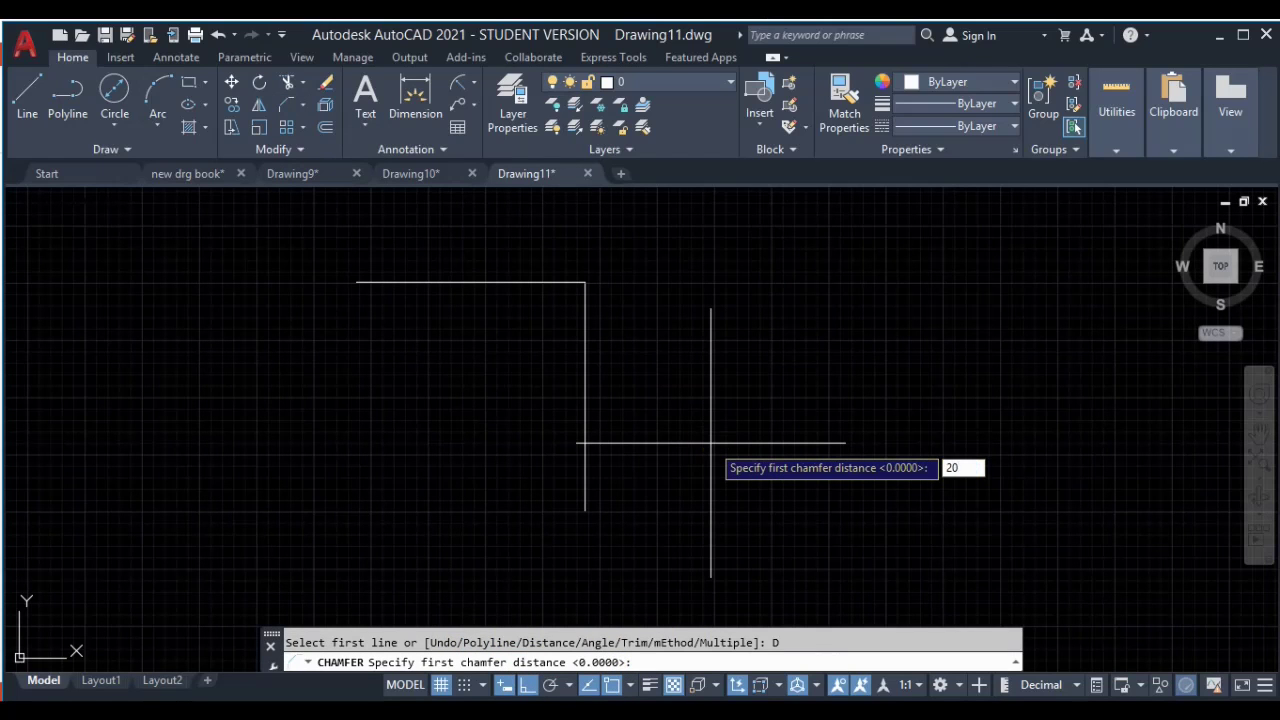
key("Return")
type("10")
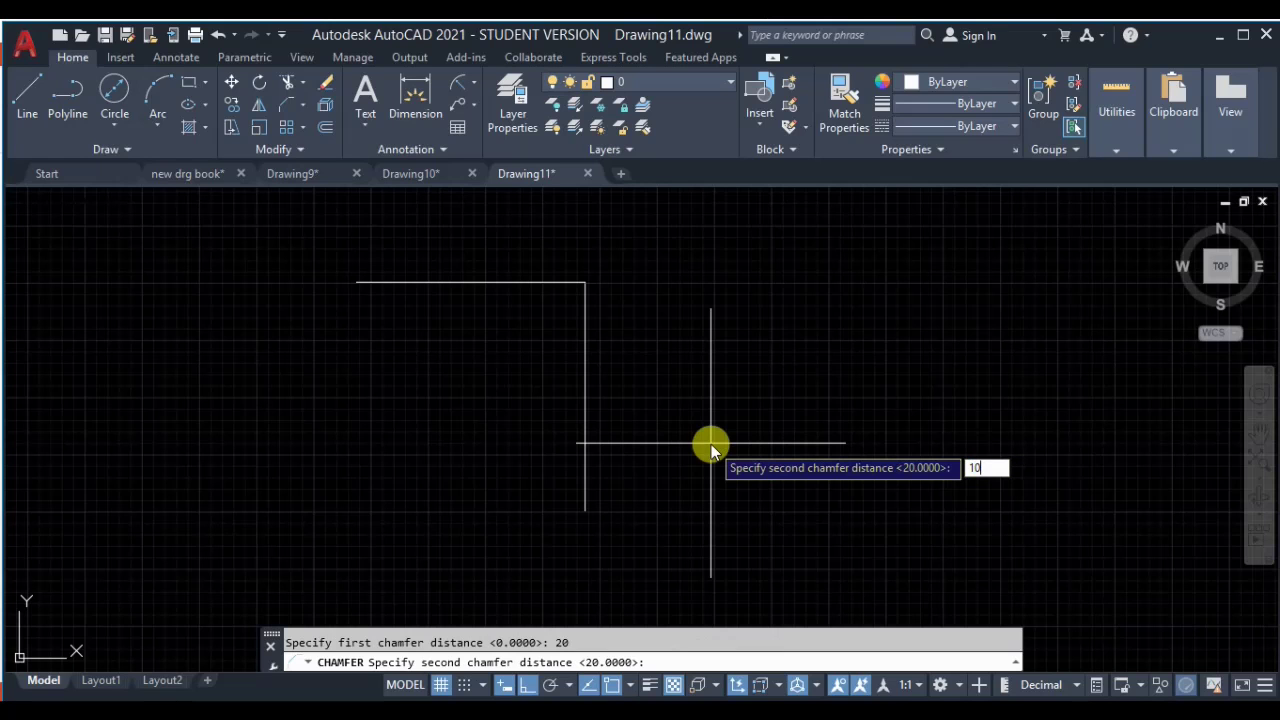
key("Return")
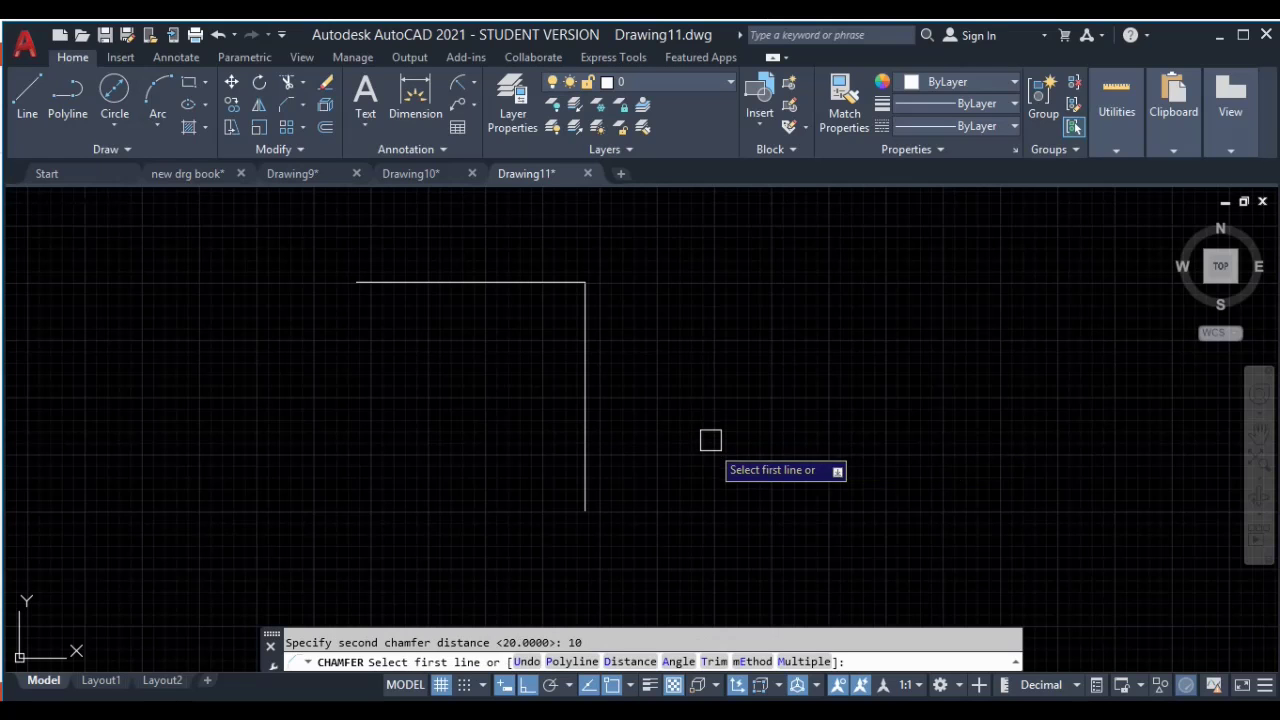
middle_click_drag(710, 440, 724, 467)
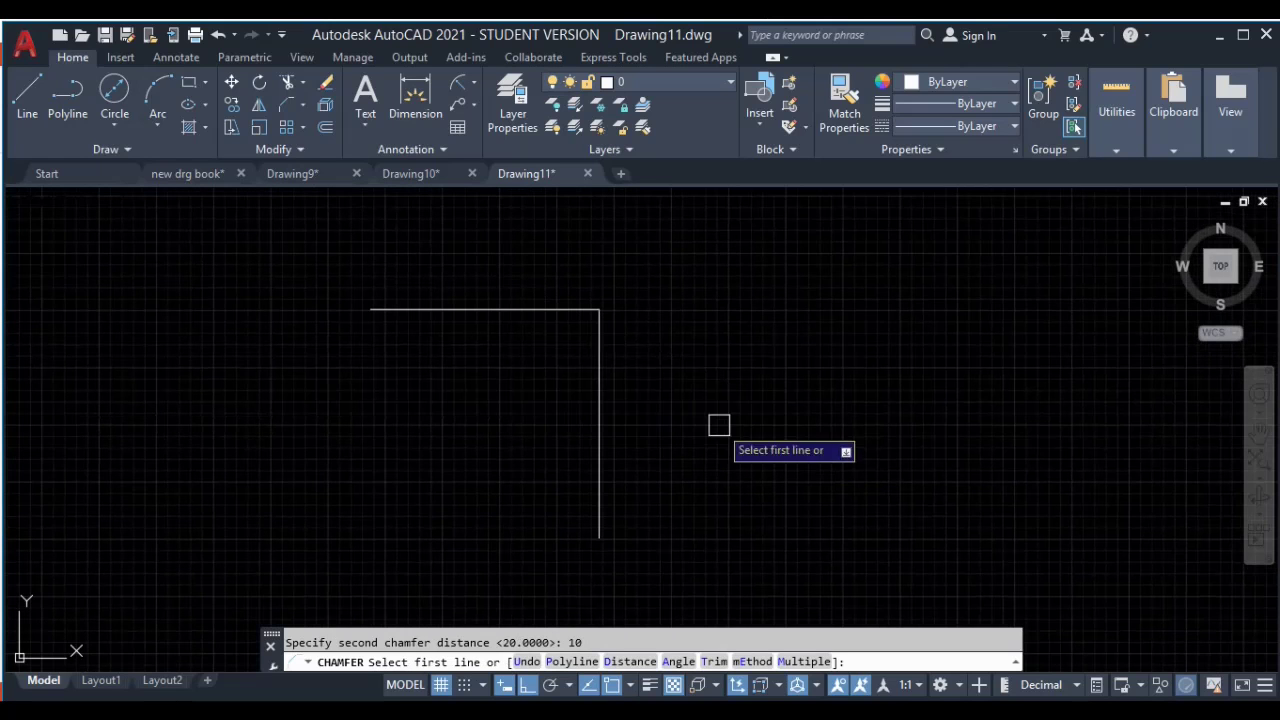
left_click(527, 313)
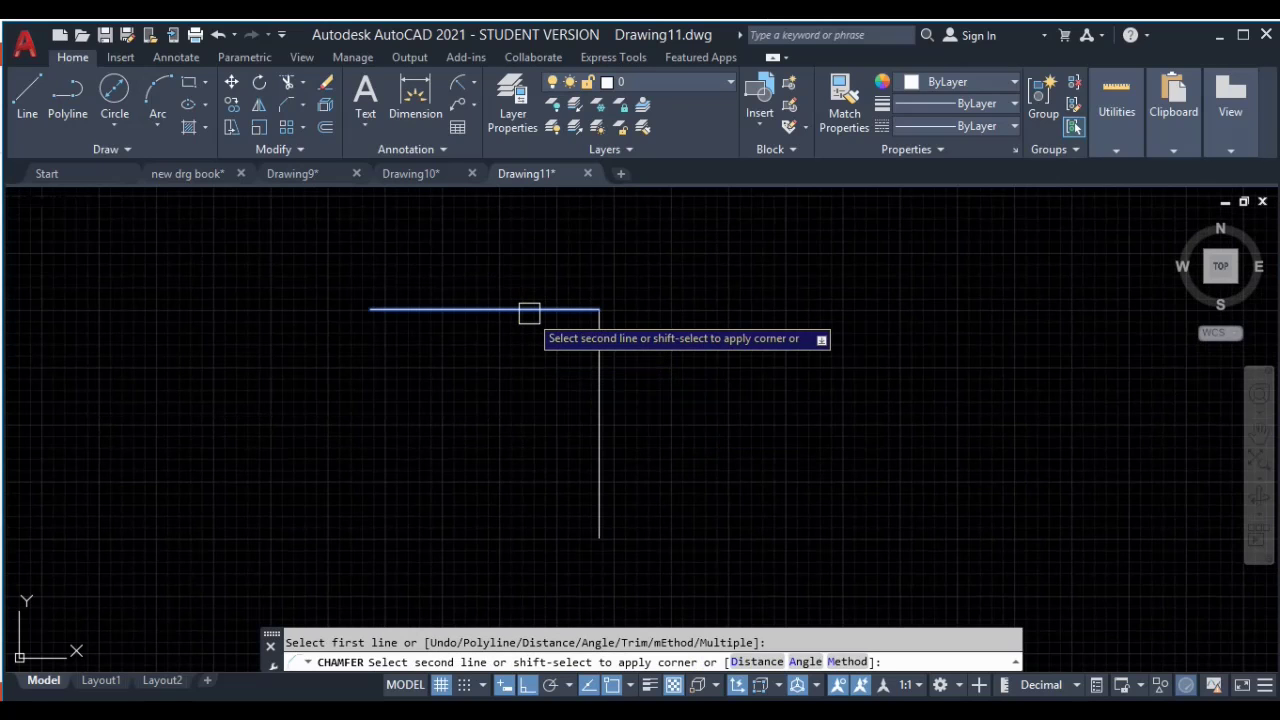
left_click(594, 403)
scroll(555, 313, "up", 2)
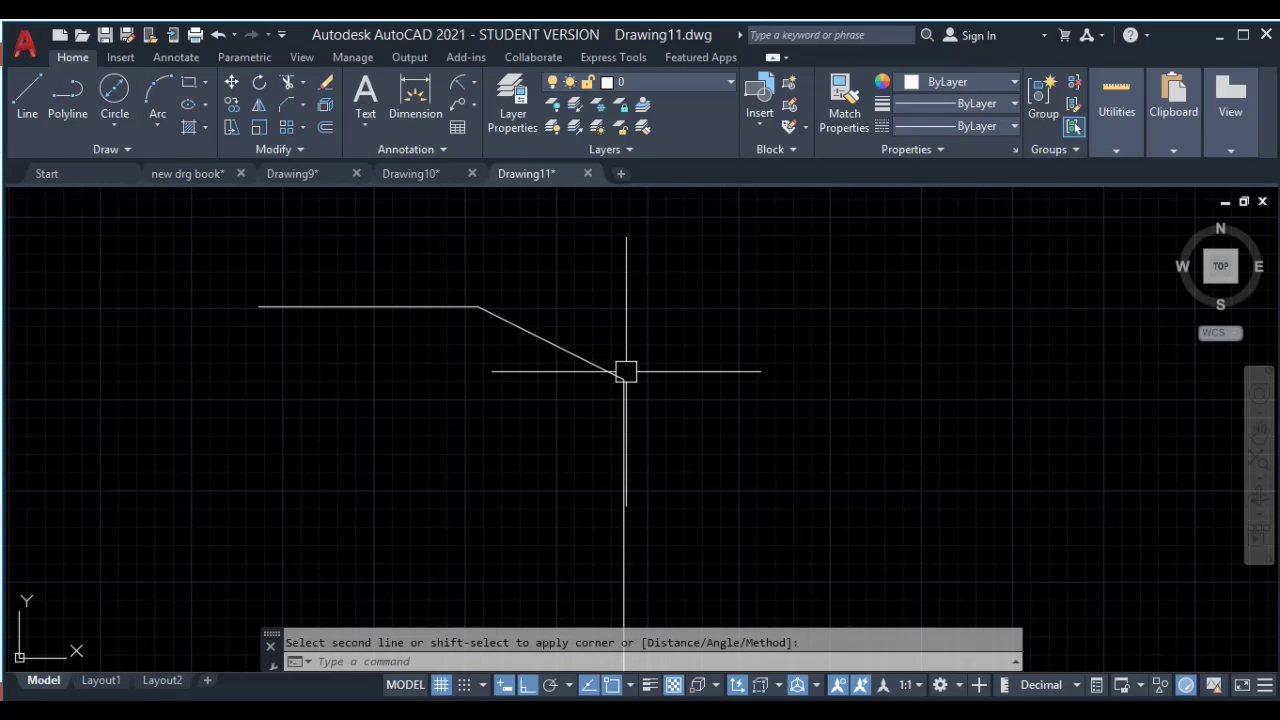
middle_click_drag(714, 329, 557, 351)
Step: Draw a second horizontal line with a vertical line running down from its right end
type("l")
key("Return")
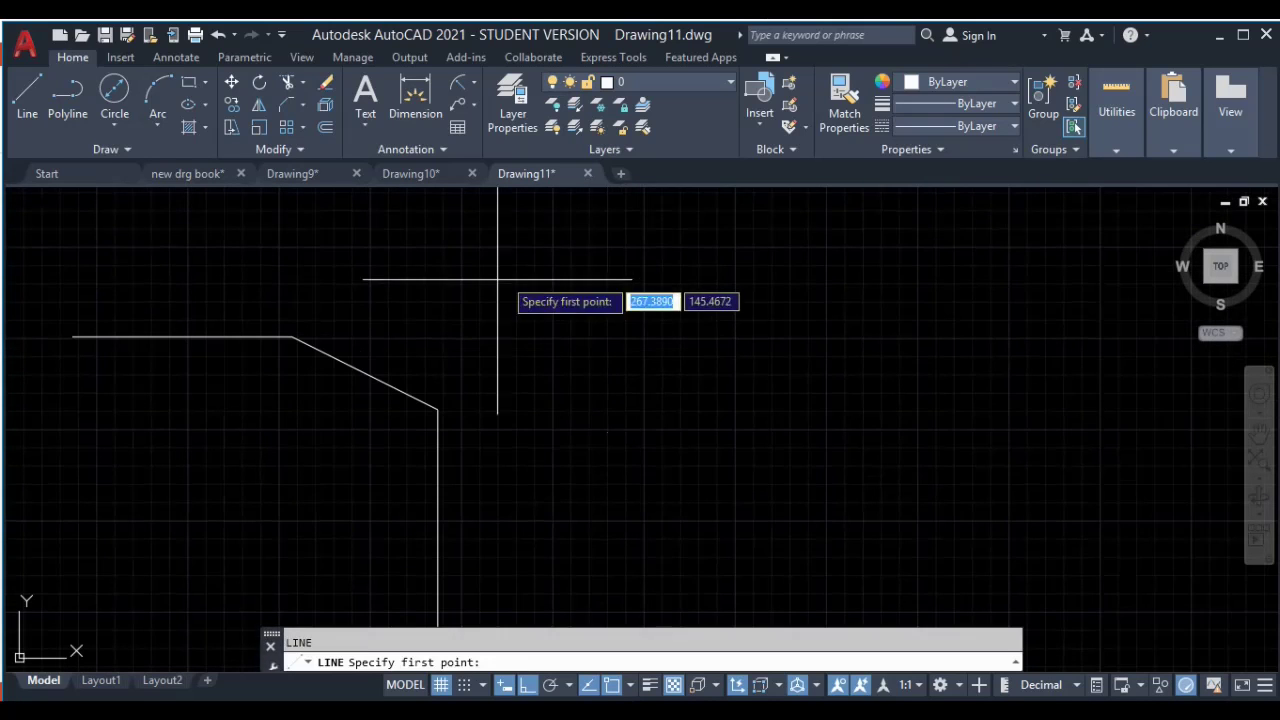
left_click(489, 281)
left_click(978, 281)
left_click(978, 598)
key("Escape")
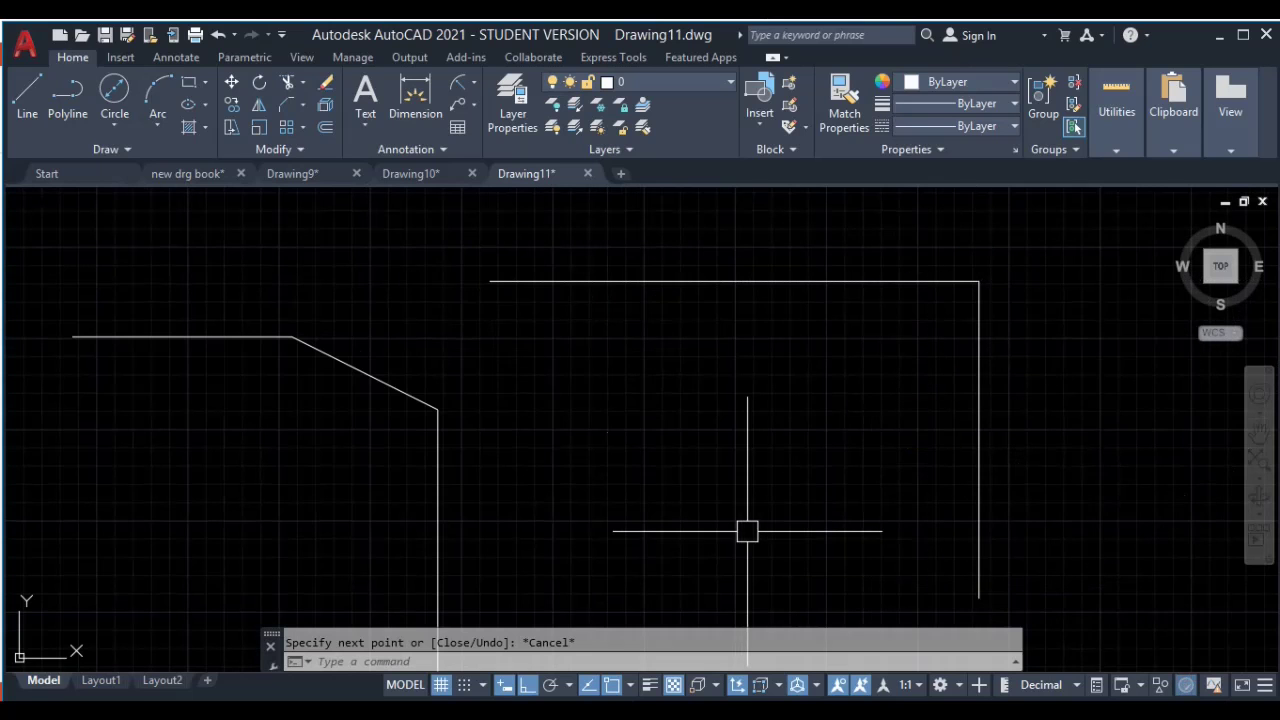
middle_click_drag(747, 531, 695, 475)
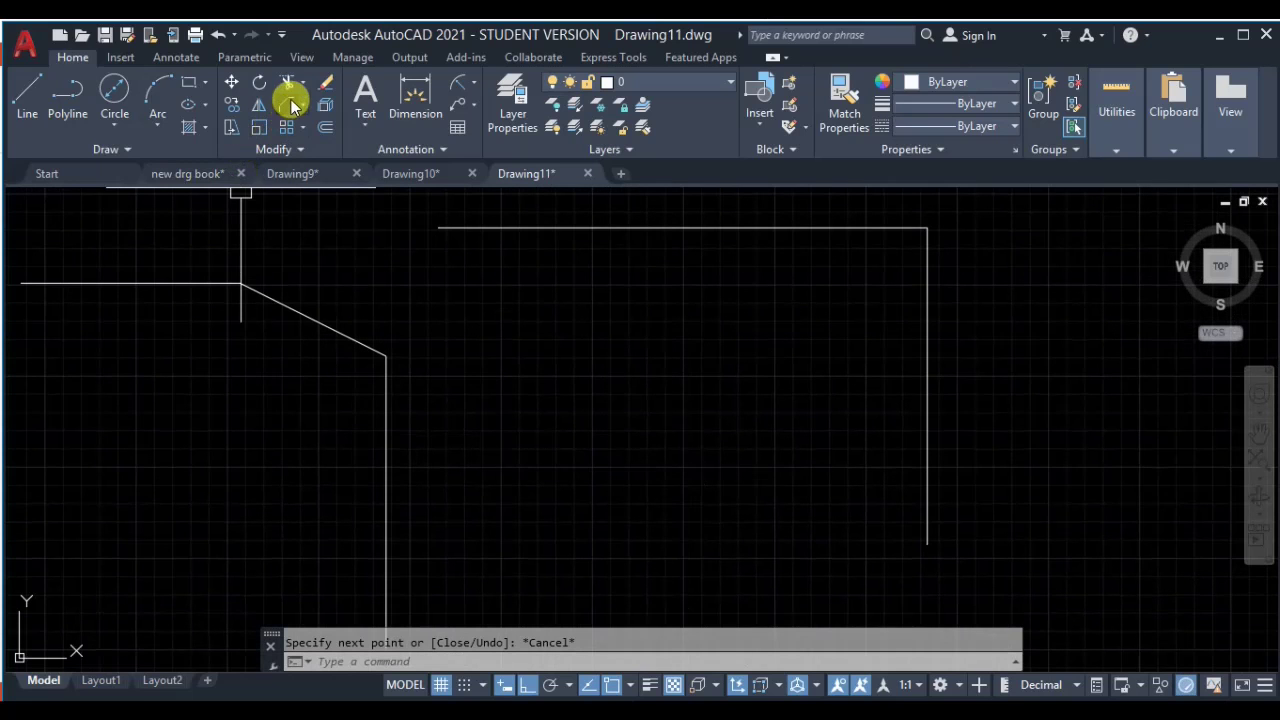
Step: Chamfer the new corner with distances 10 and 10, top line first, then the vertical line
left_click(288, 107)
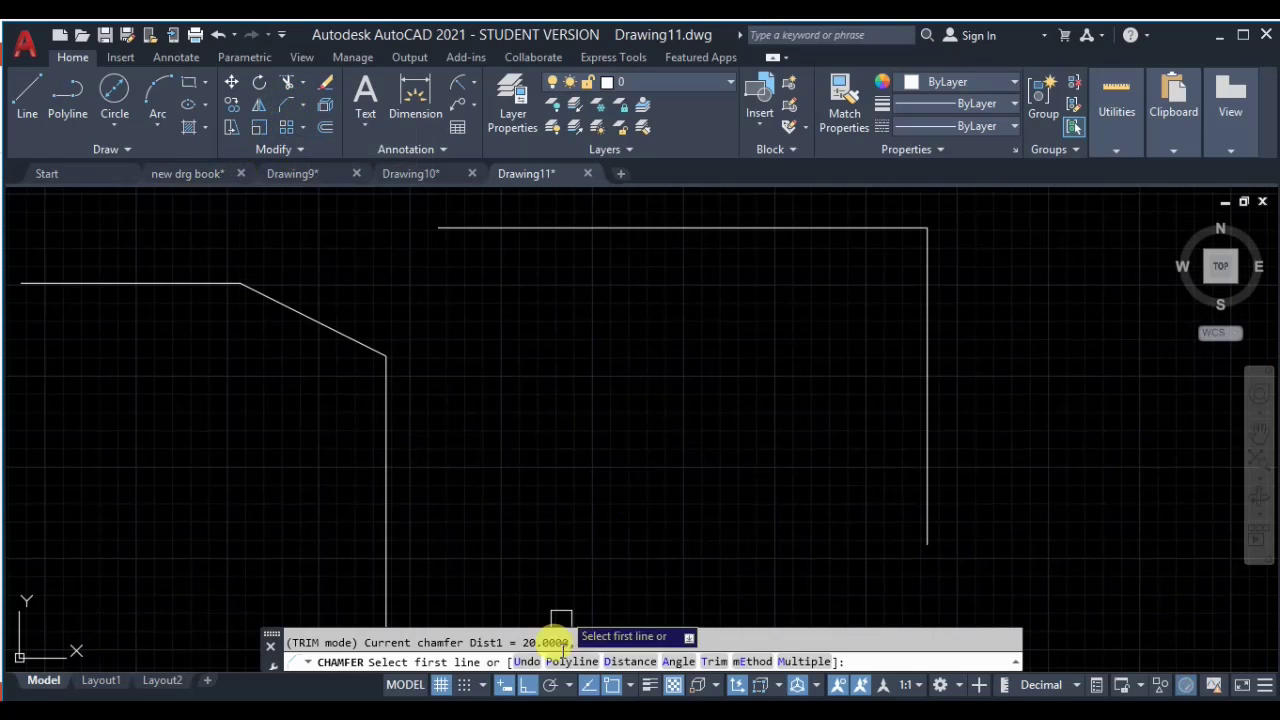
type("d")
key("Return")
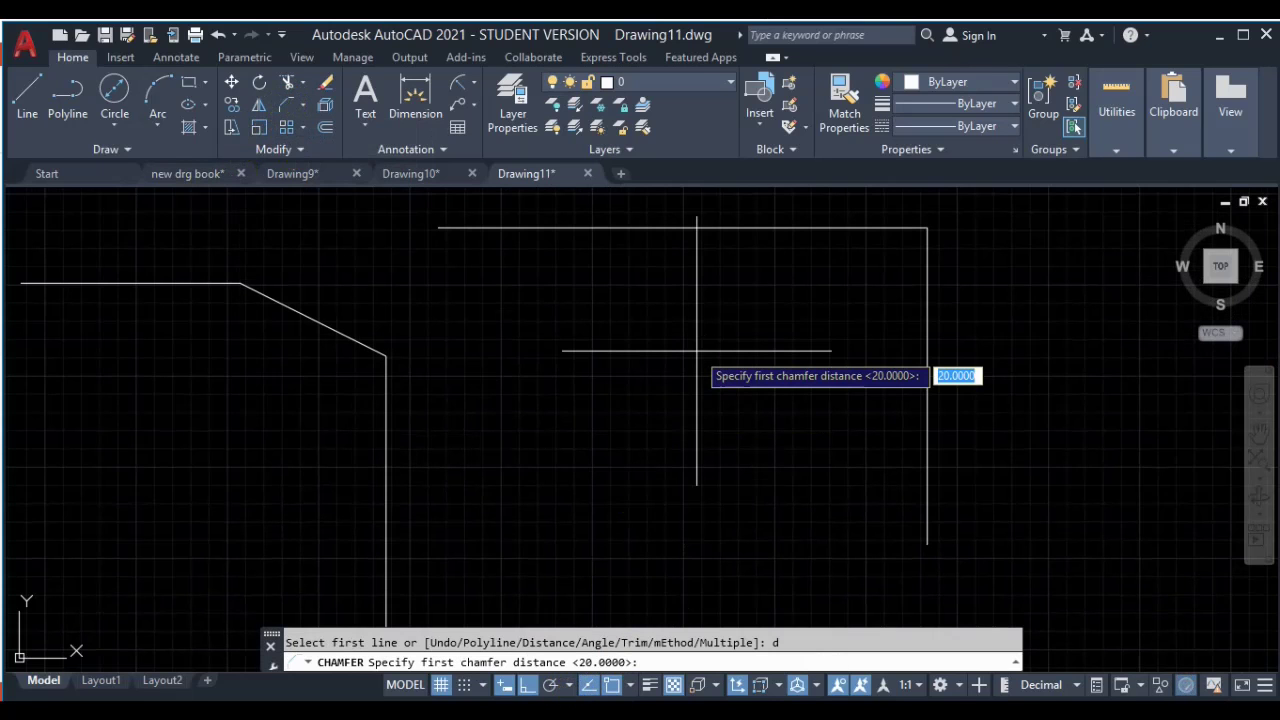
key("Return")
key("Return")
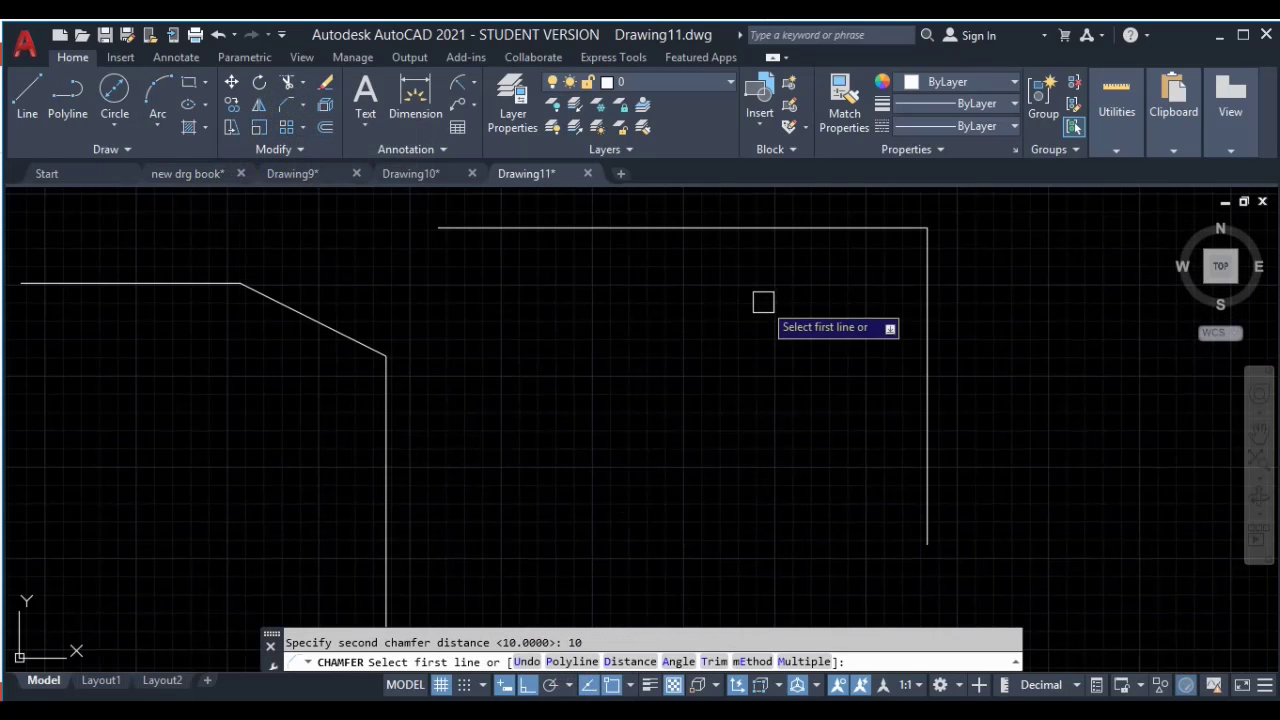
middle_click_drag(790, 304, 814, 389)
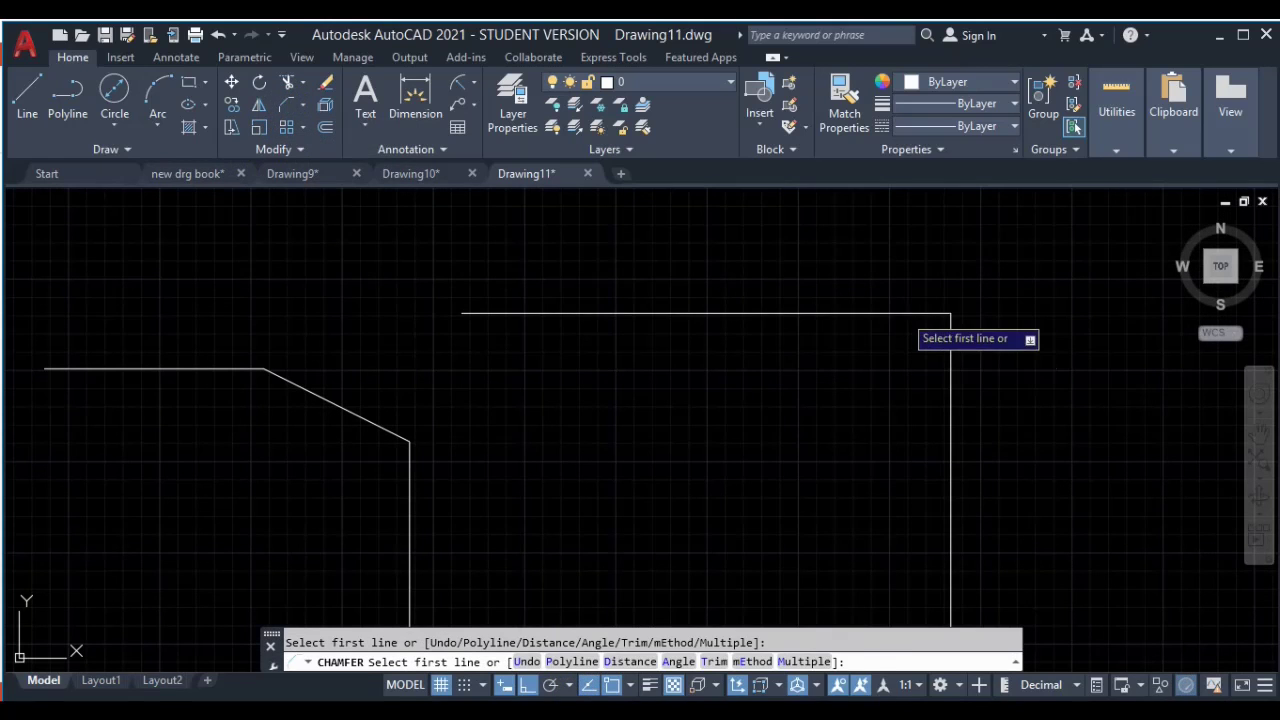
left_click(904, 314)
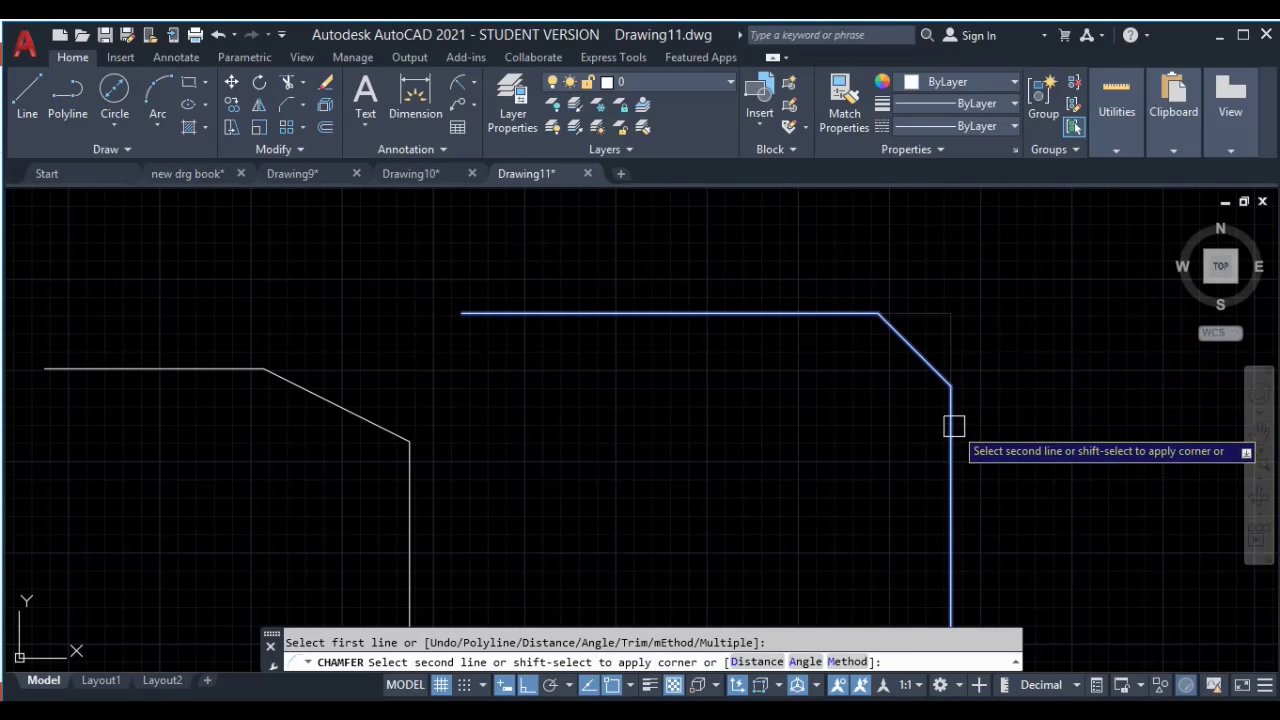
left_click(952, 425)
mouse_move(951, 363)
middle_mouse_down()
mouse_move(818, 374)
mouse_move(723, 417)
mouse_move(680, 403)
middle_mouse_up()
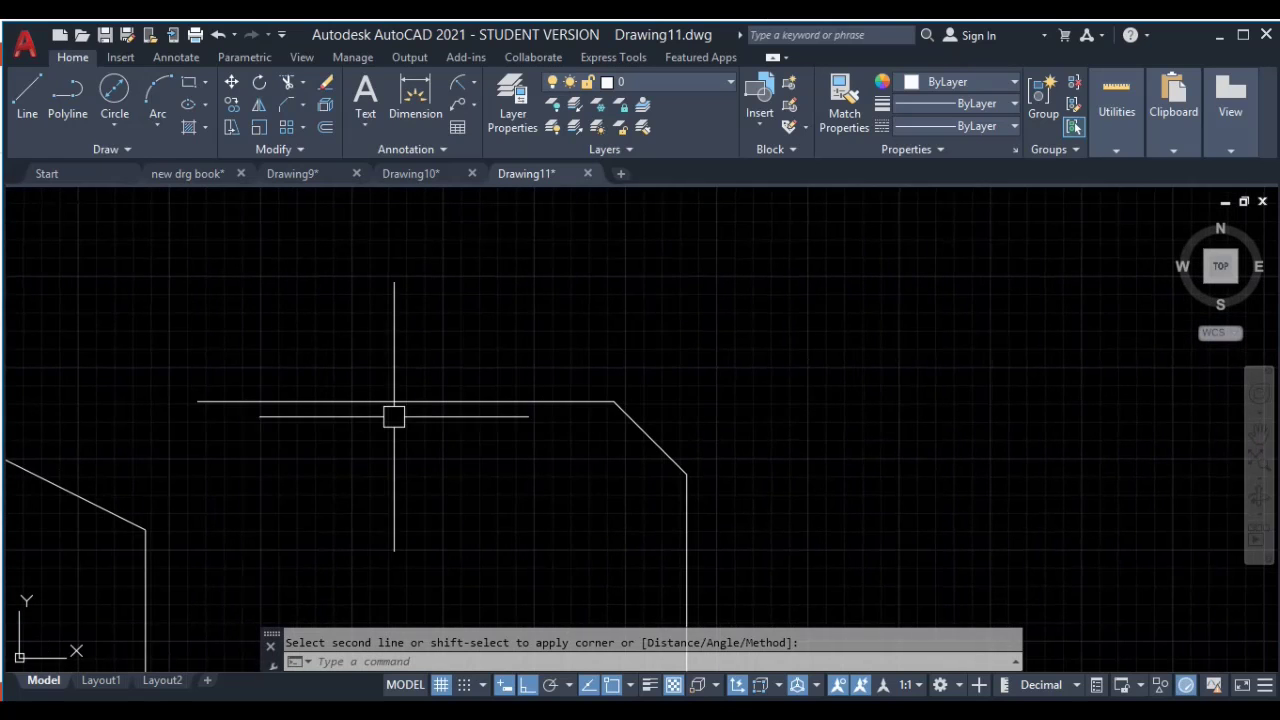
middle_click_drag(469, 443, 446, 377)
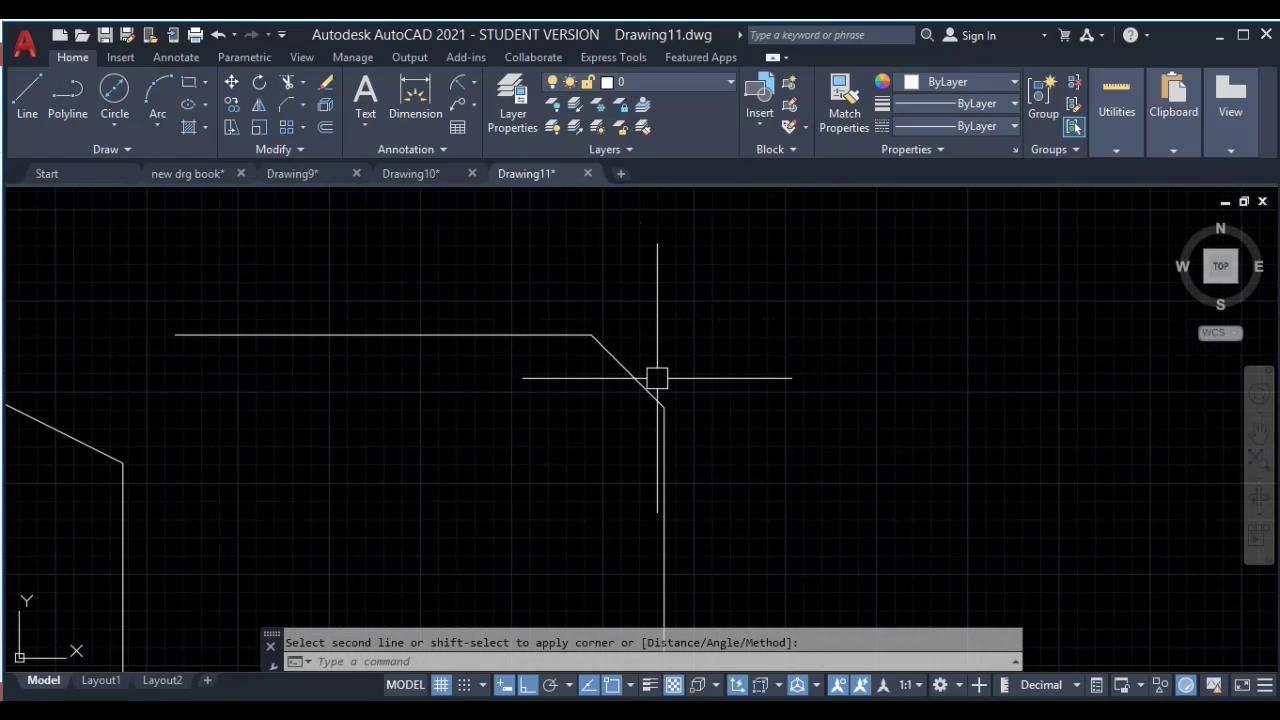
scroll(655, 370, "down", 2)
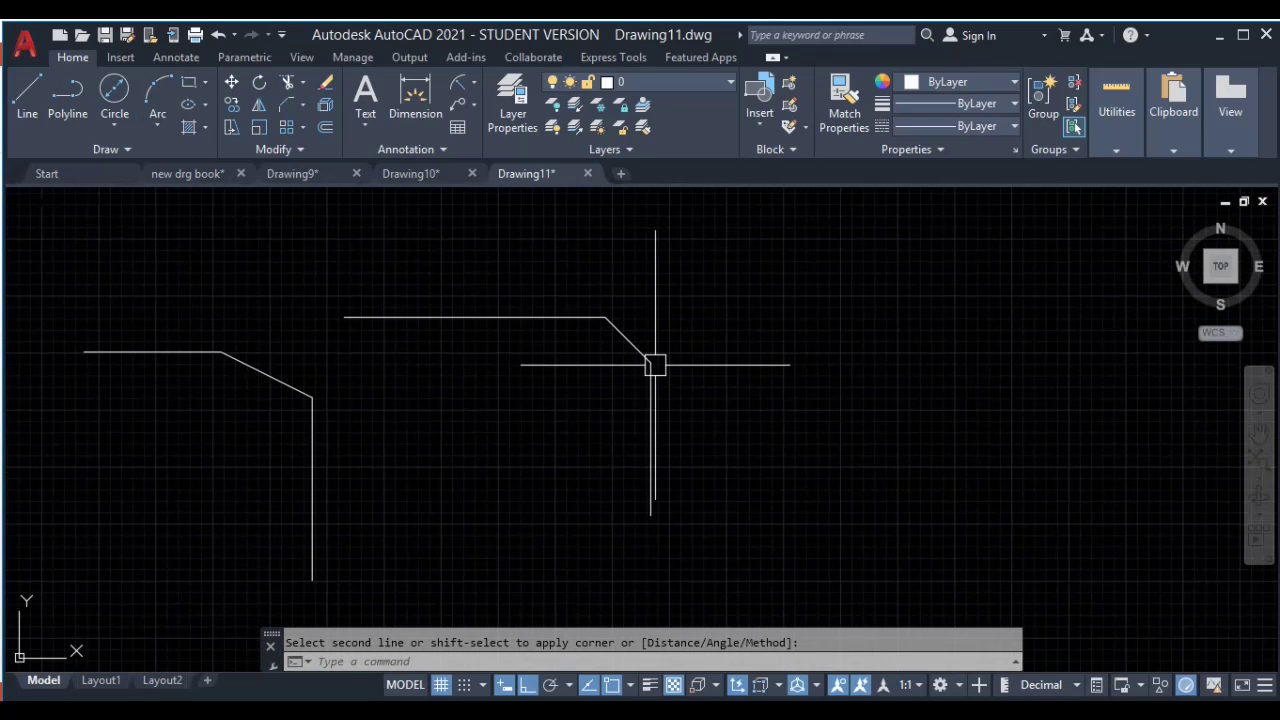
middle_click_drag(648, 352, 623, 327)
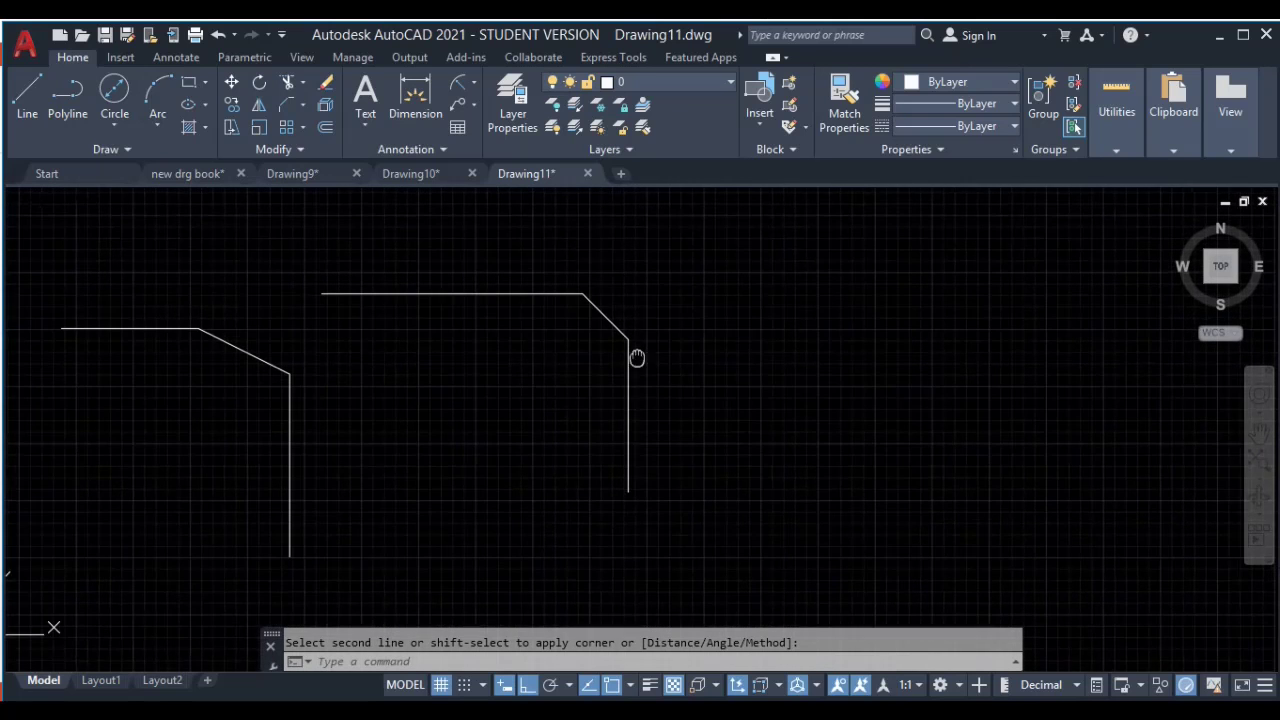
scroll(612, 309, "up", 2)
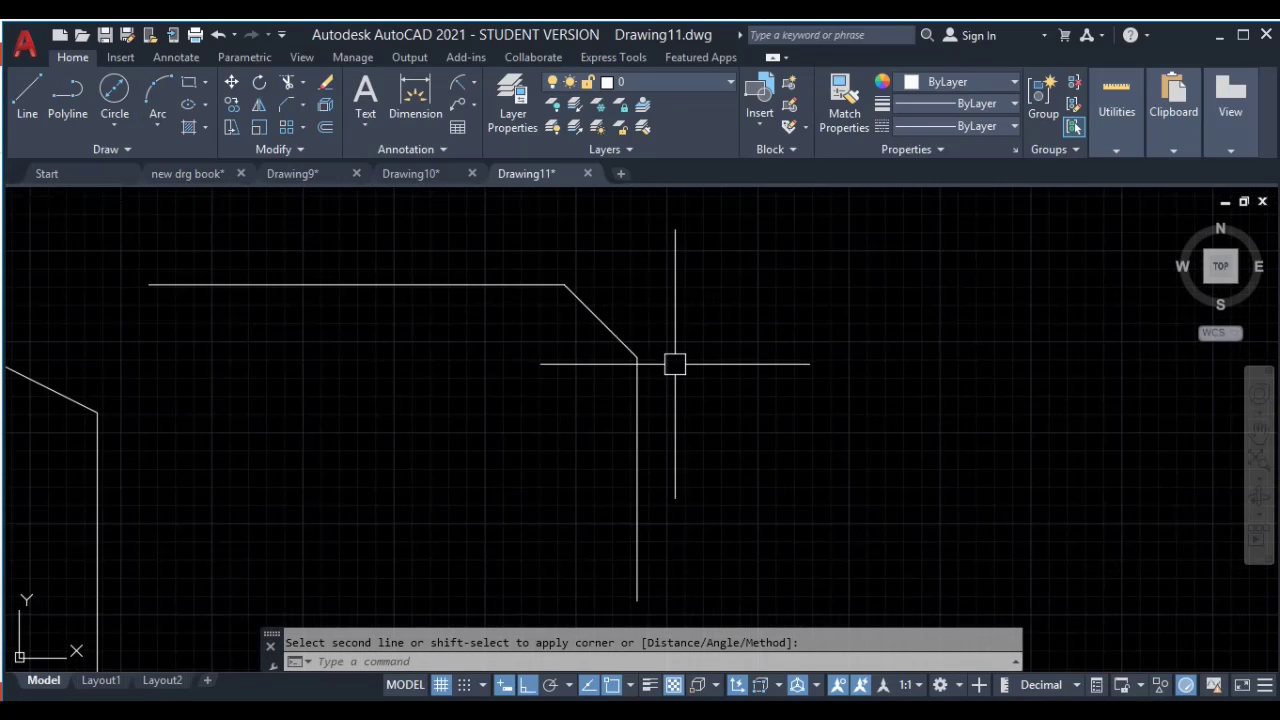
mouse_move(677, 377)
middle_mouse_down()
mouse_move(659, 356)
mouse_move(683, 392)
middle_mouse_up()
scroll(643, 303, "down", 2)
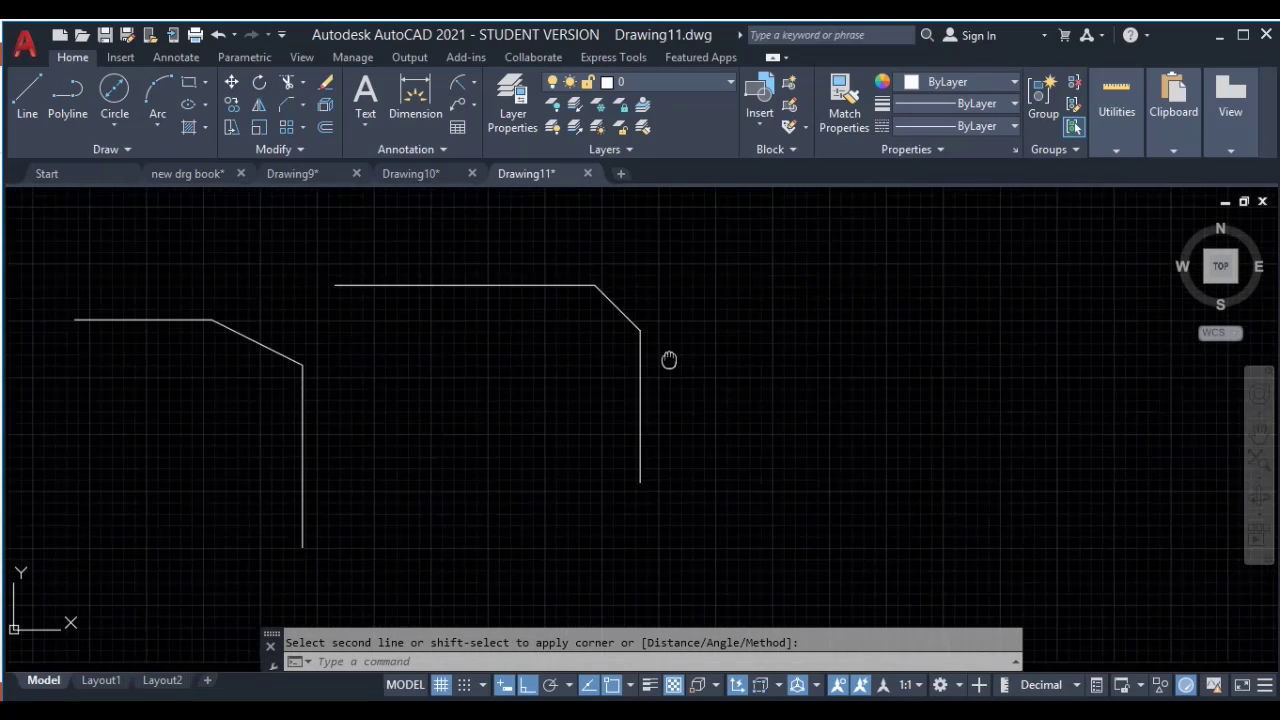
middle_click_drag(683, 411, 560, 479)
Step: Draw a third horizontal line with a vertical line running down from its right end
type("l")
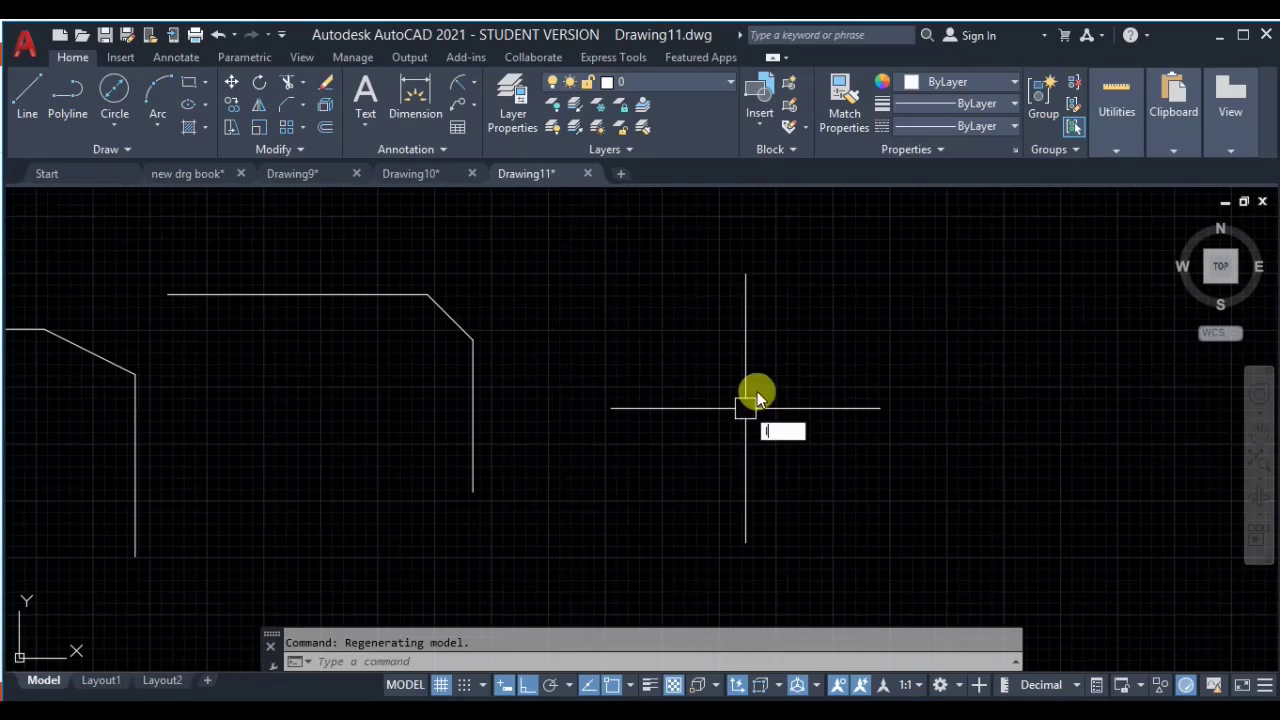
key("Return")
middle_click_drag(670, 363, 423, 400)
left_click(414, 369)
left_click(740, 369)
left_click(748, 583)
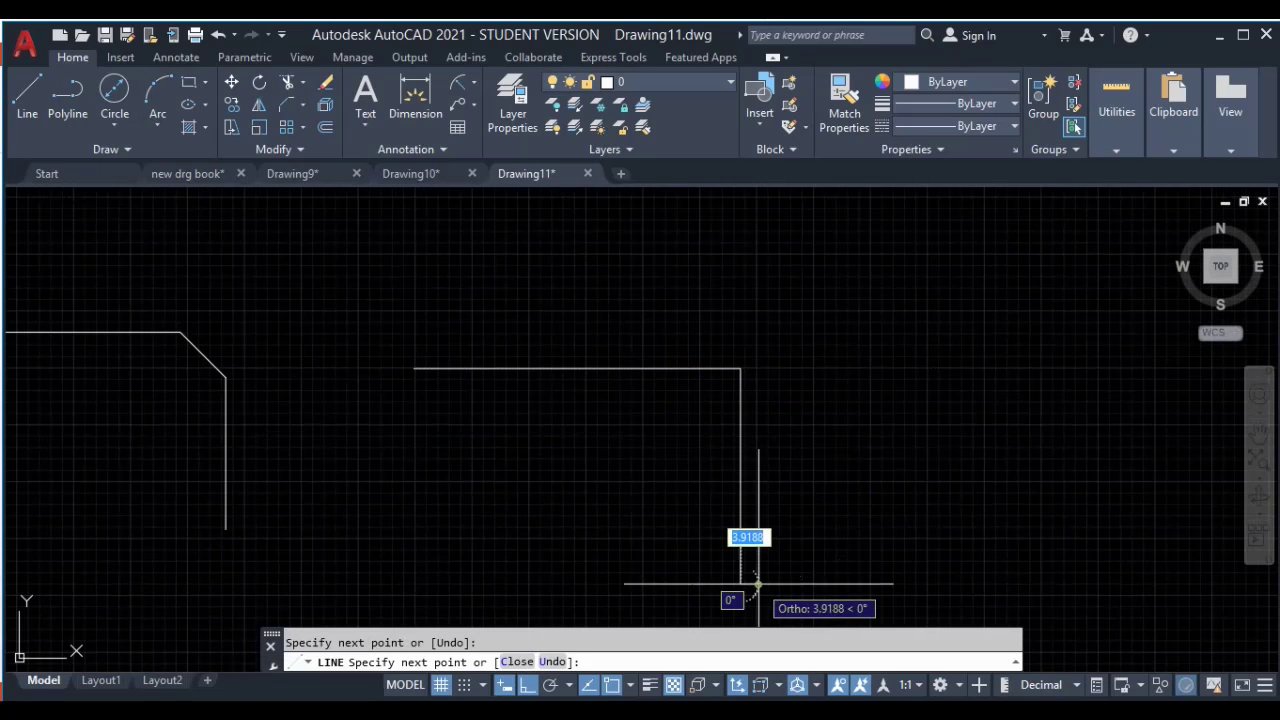
key("Escape")
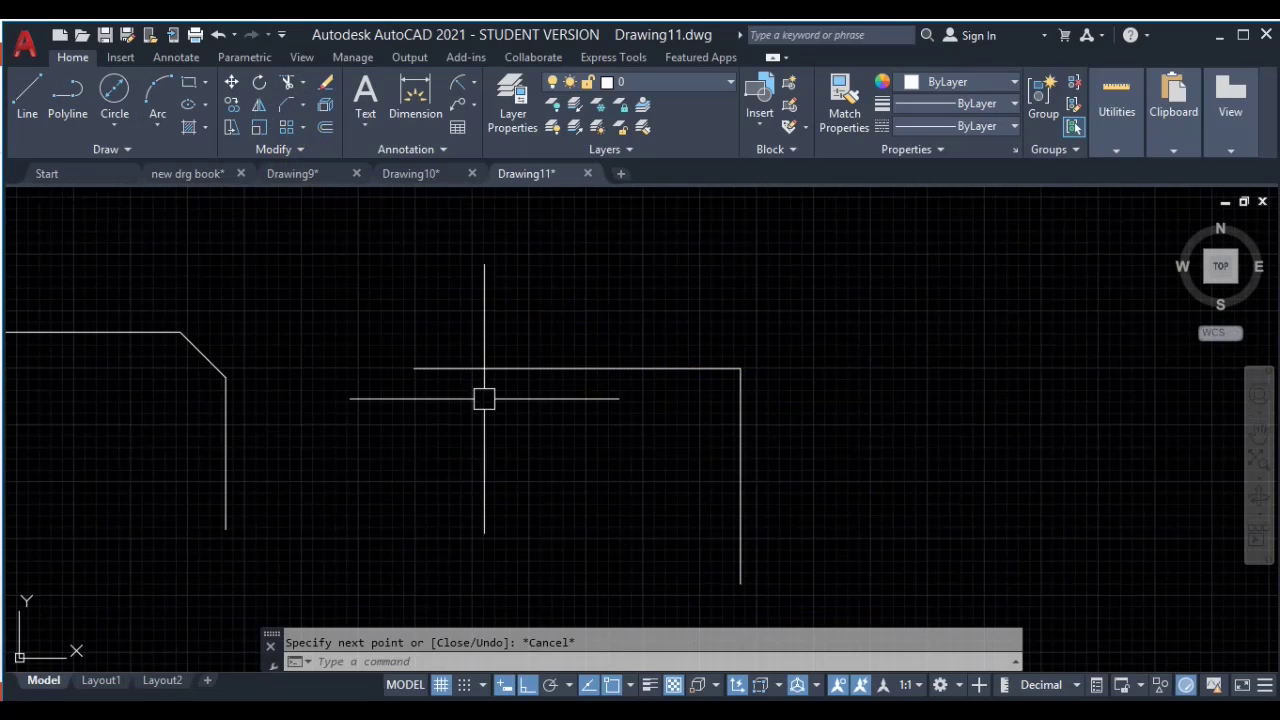
Step: Chamfer that corner by length 10 at a 45° angle, picking the top line then the vertical
type("cha")
key("Return")
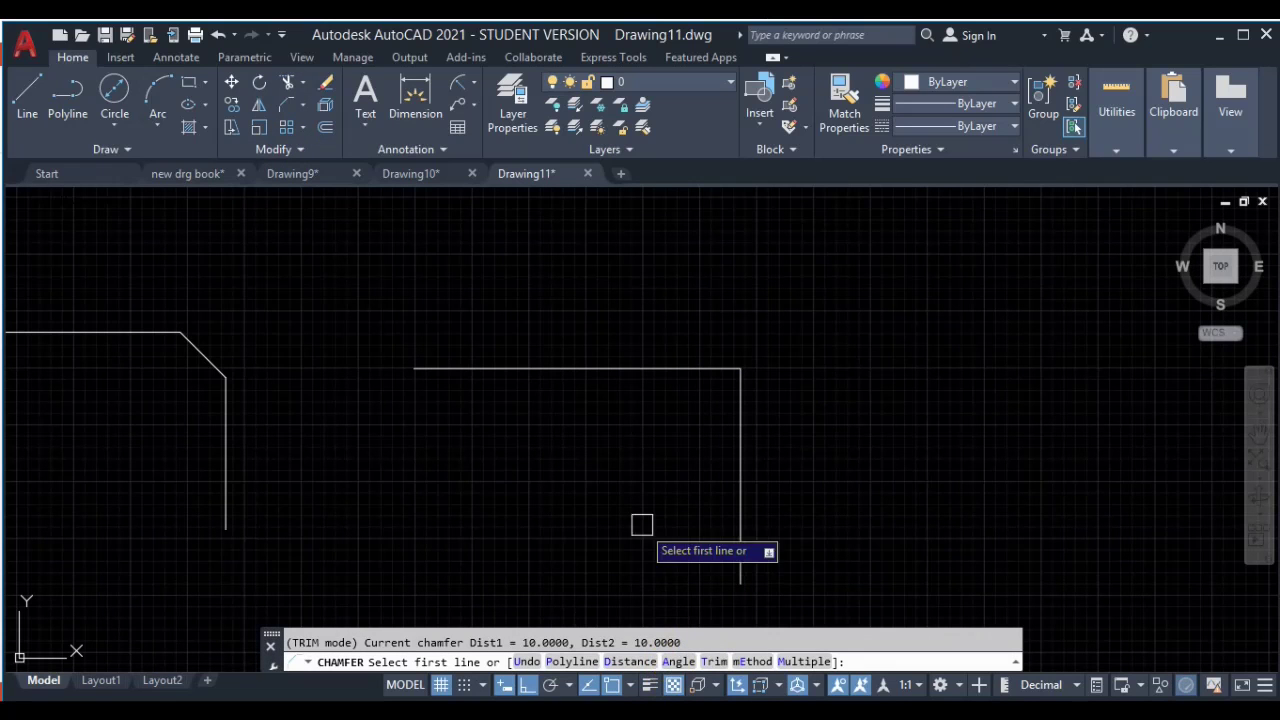
type("a")
key("Return")
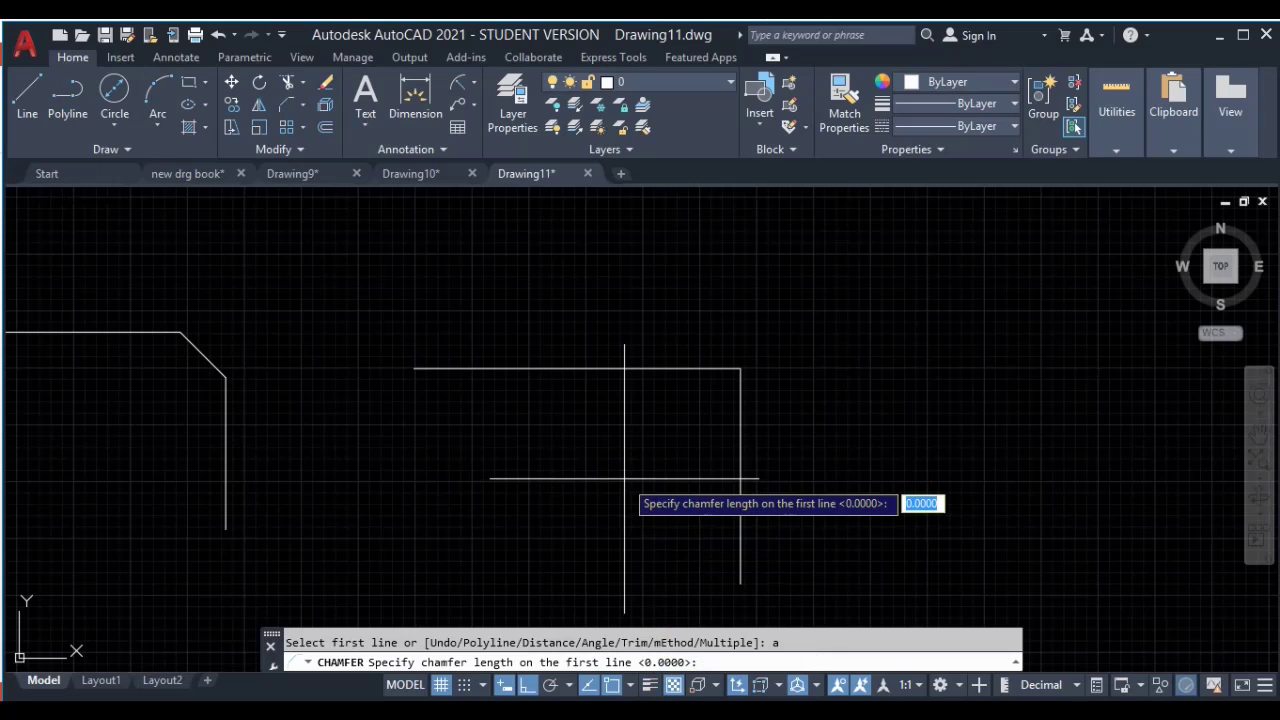
type("10")
key("Return")
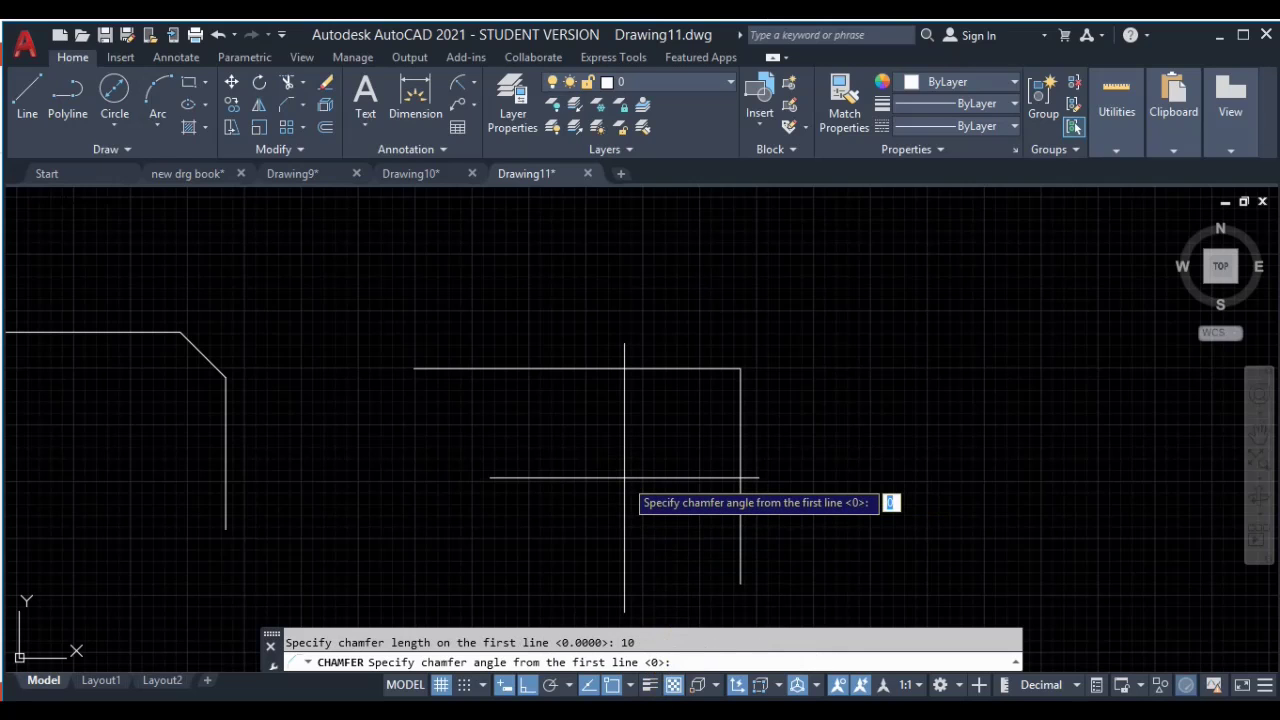
key("Return")
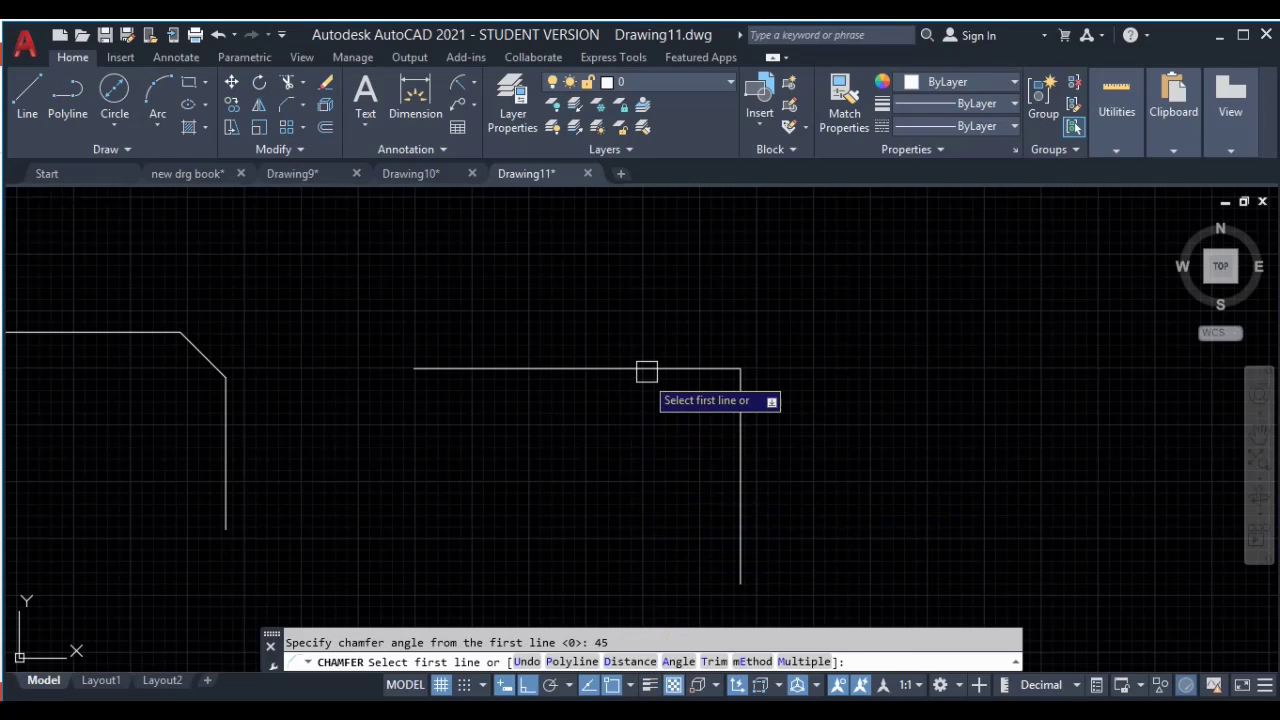
left_click(646, 368)
left_click(738, 443)
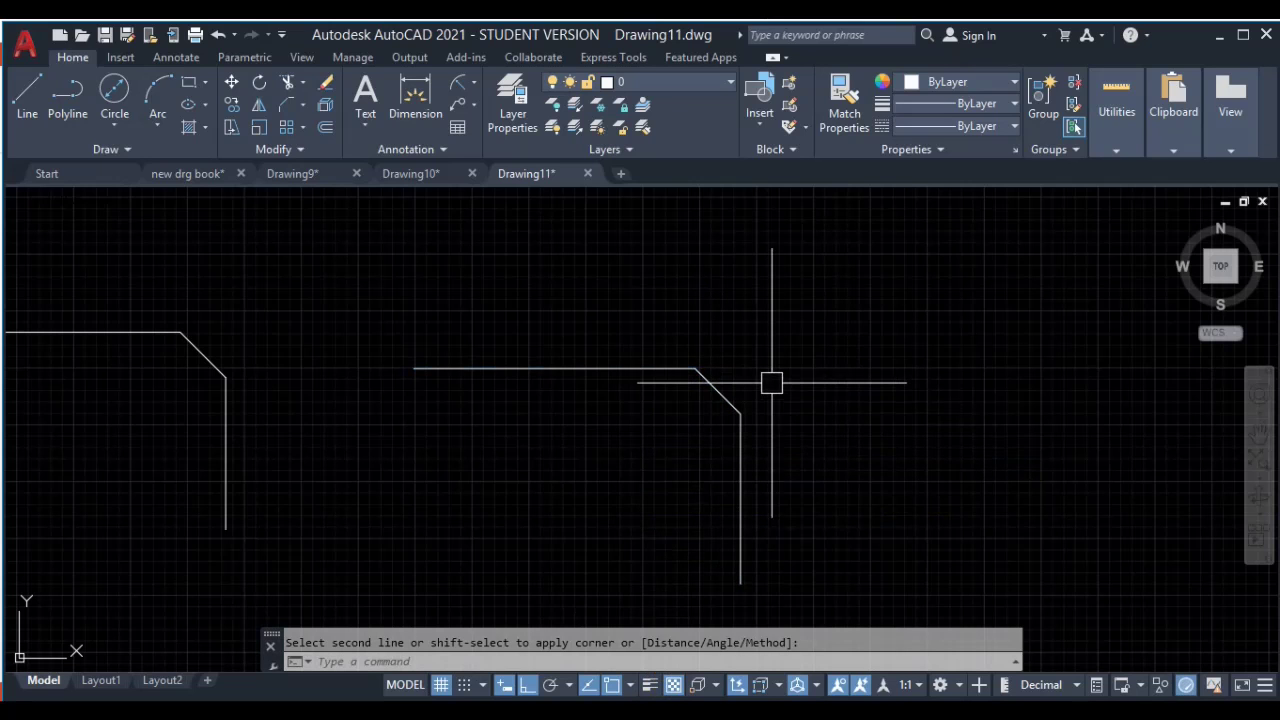
scroll(761, 420, "up", 2)
scroll(754, 457, "up", 3)
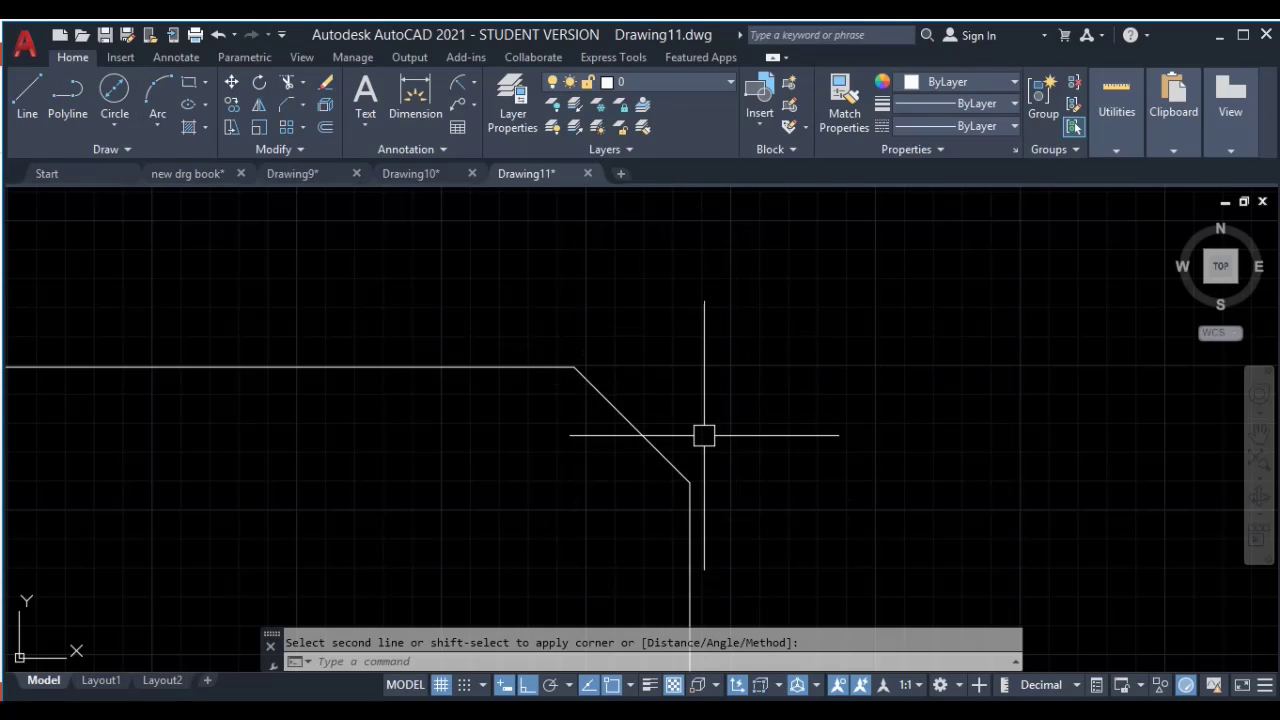
key("Escape")
type("l")
key("Return")
left_click(690, 482)
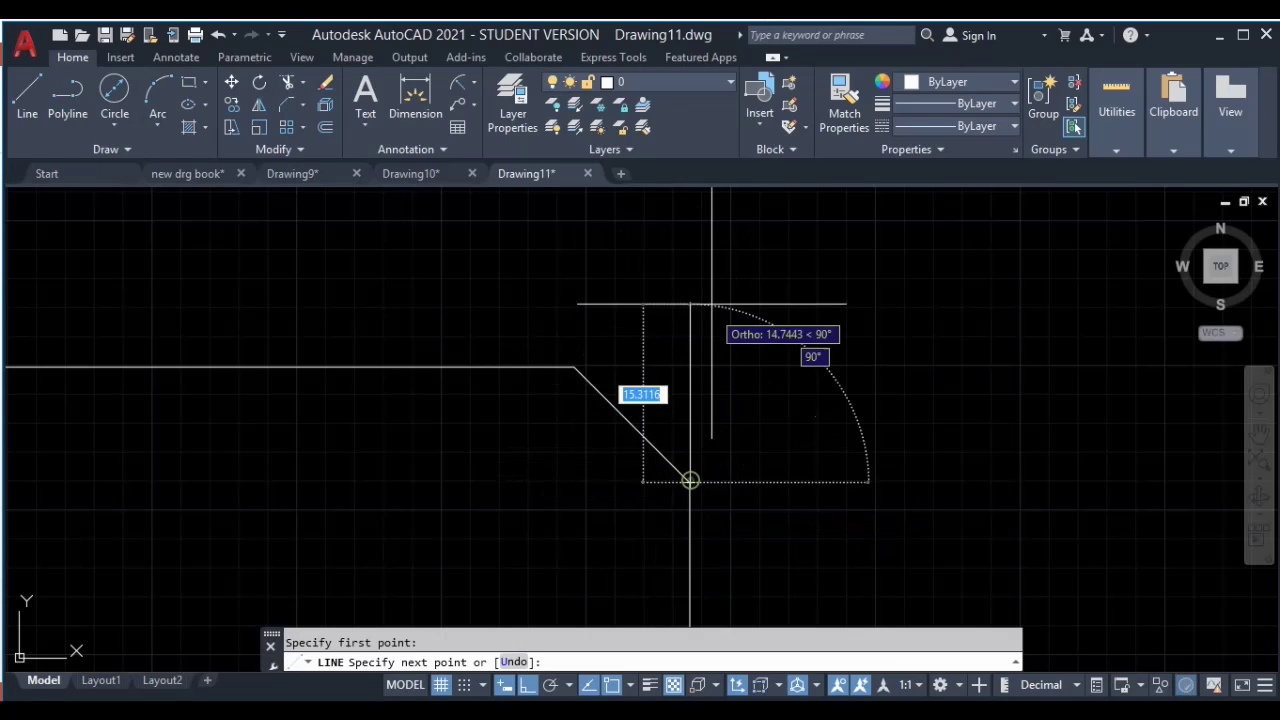
key("Escape")
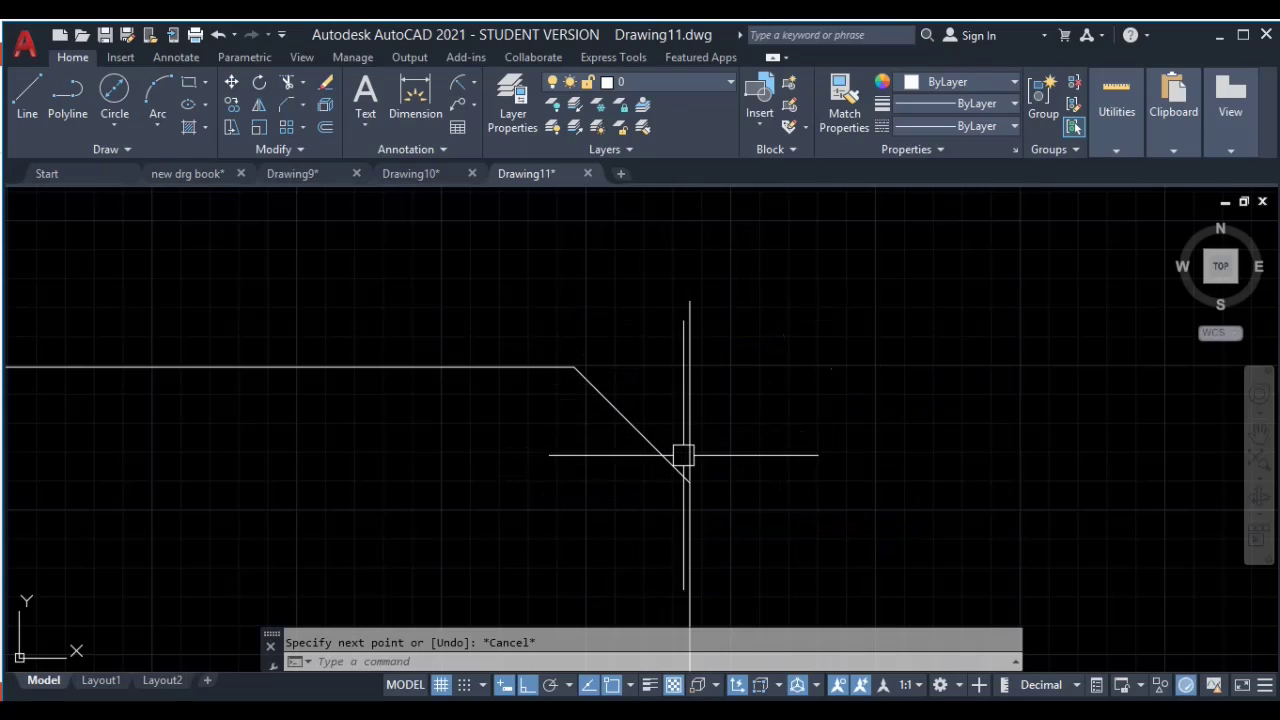
middle_click_drag(680, 474, 675, 427)
left_click(687, 343)
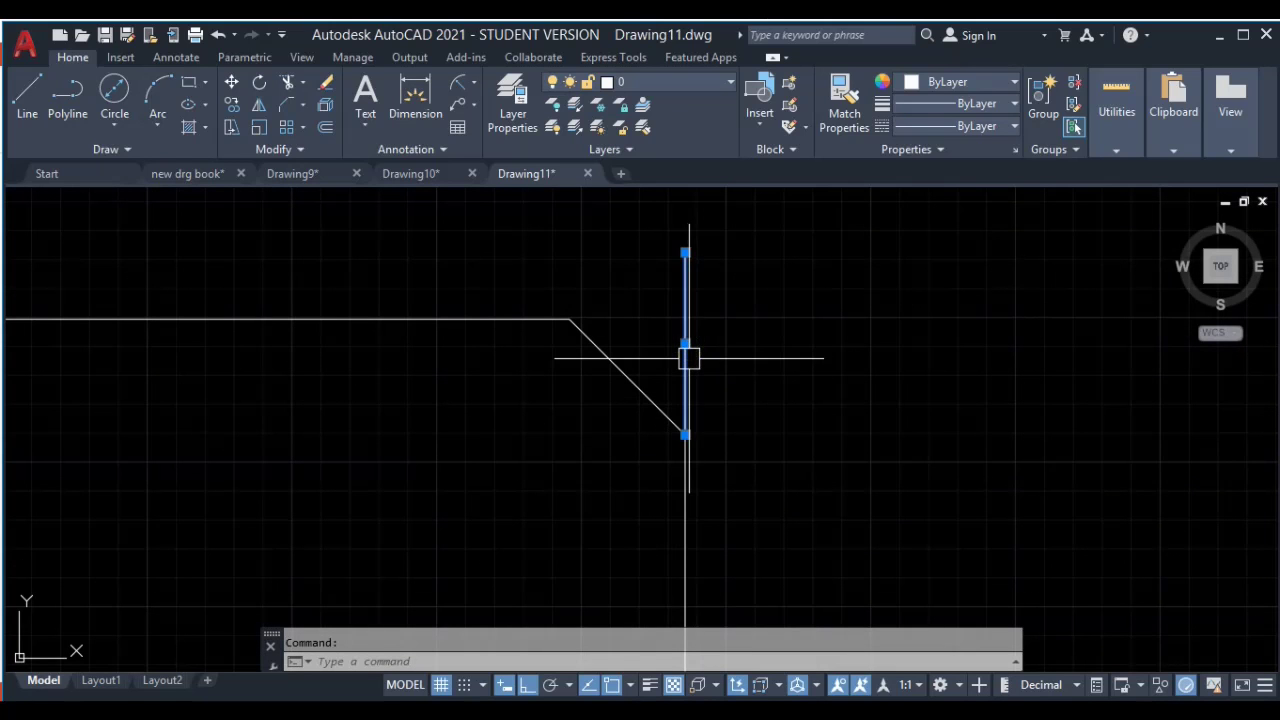
key("Delete")
scroll(688, 375, "down", 2)
scroll(689, 395, "down", 1)
scroll(520, 290, "down", 1)
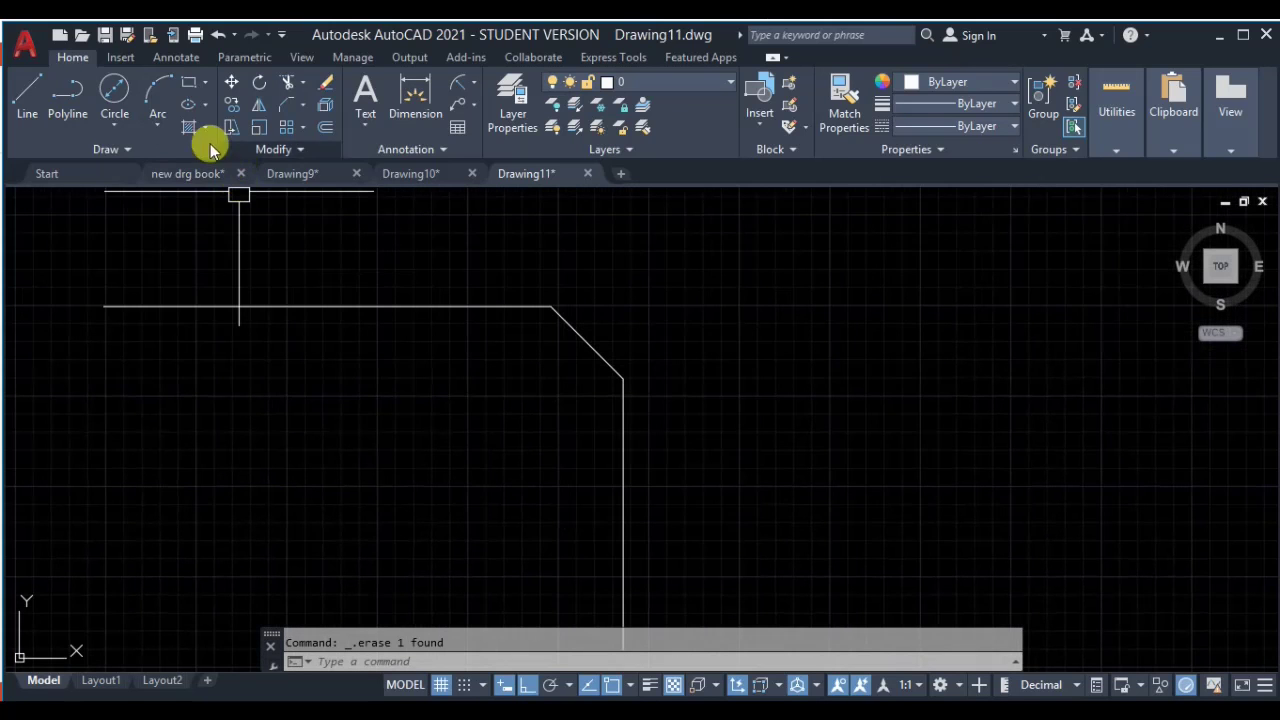
left_click(268, 104)
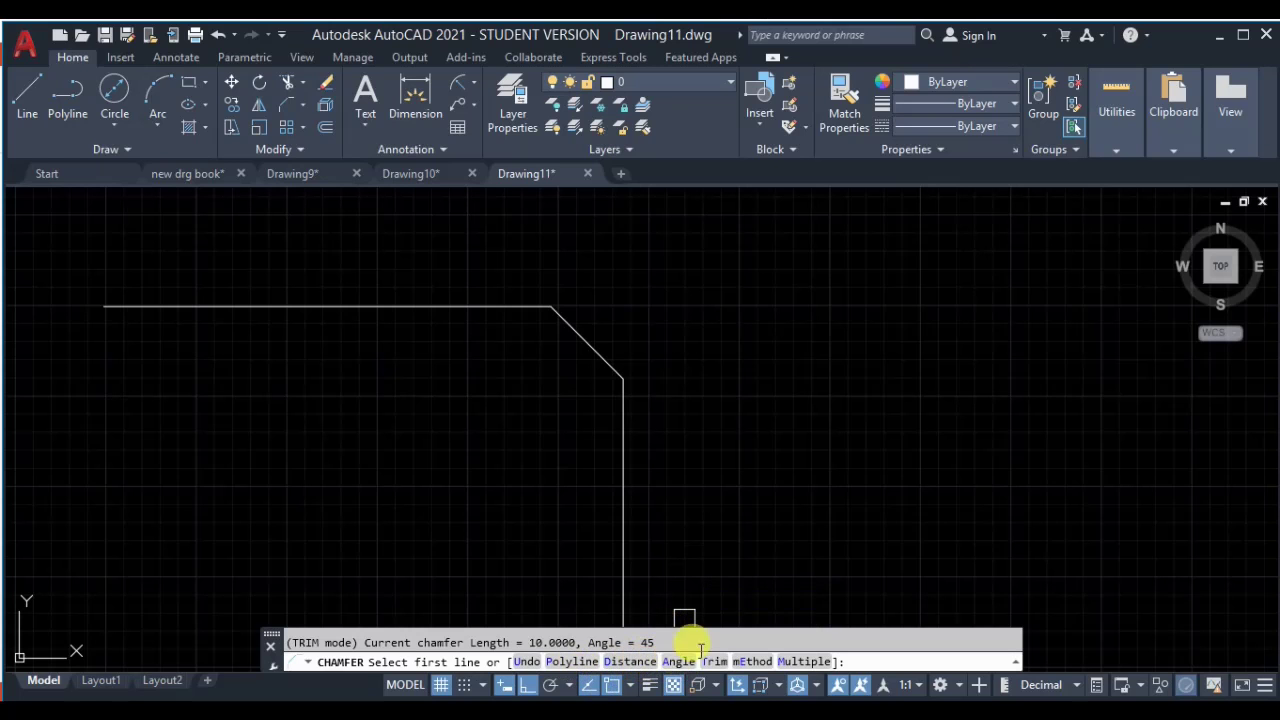
key("Escape")
scroll(708, 511, "down", 2)
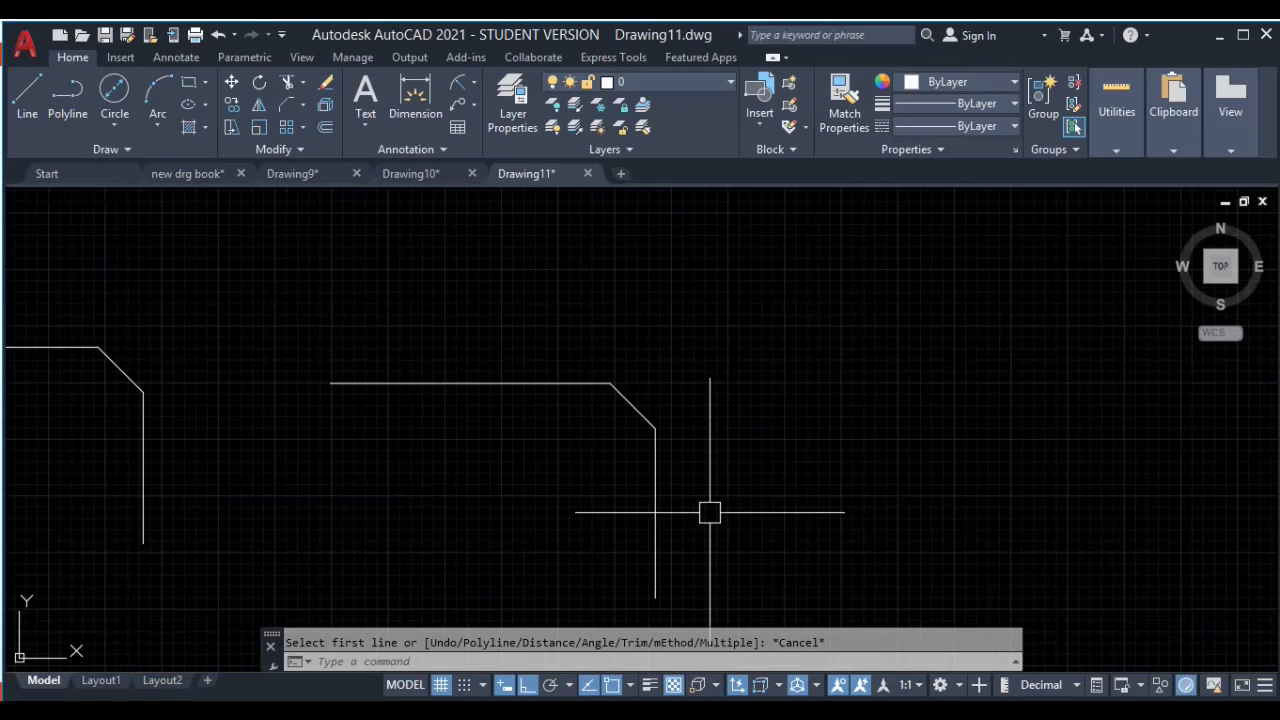
mouse_move(708, 511)
middle_mouse_down()
mouse_move(608, 389)
mouse_move(565, 423)
middle_mouse_up()
scroll(565, 423, "down", 2)
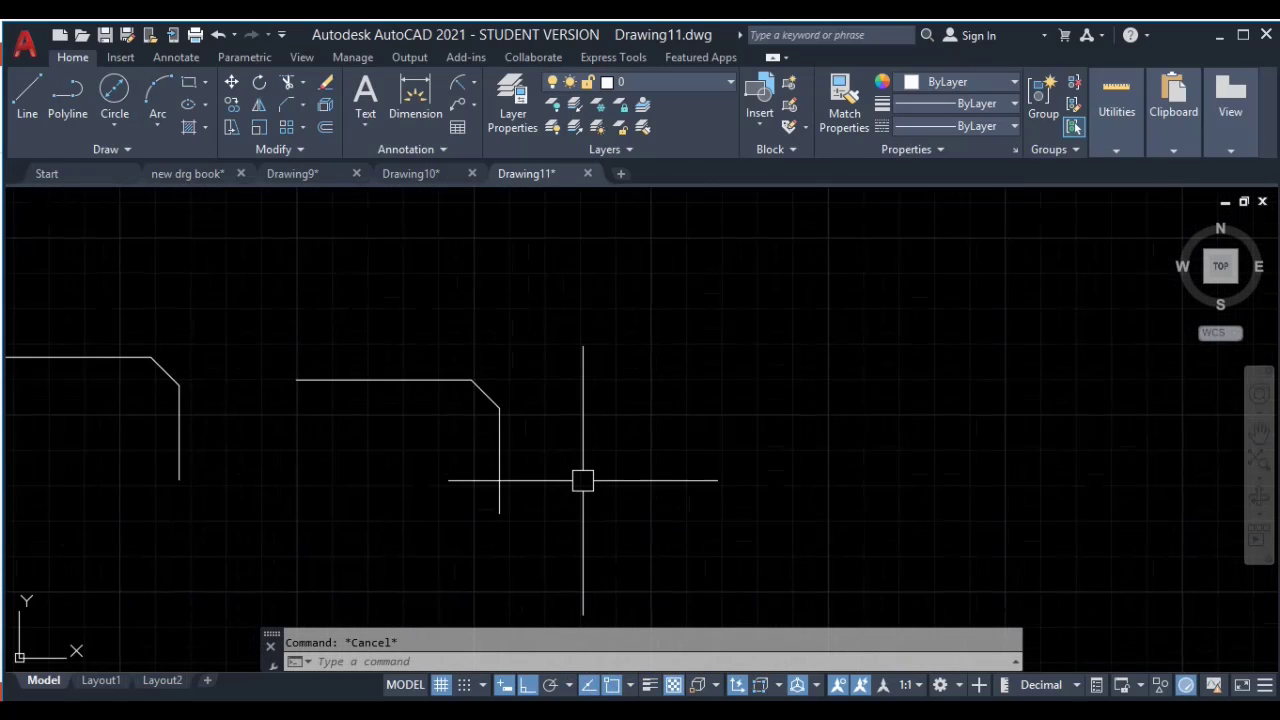
middle_click_drag(588, 475, 588, 504)
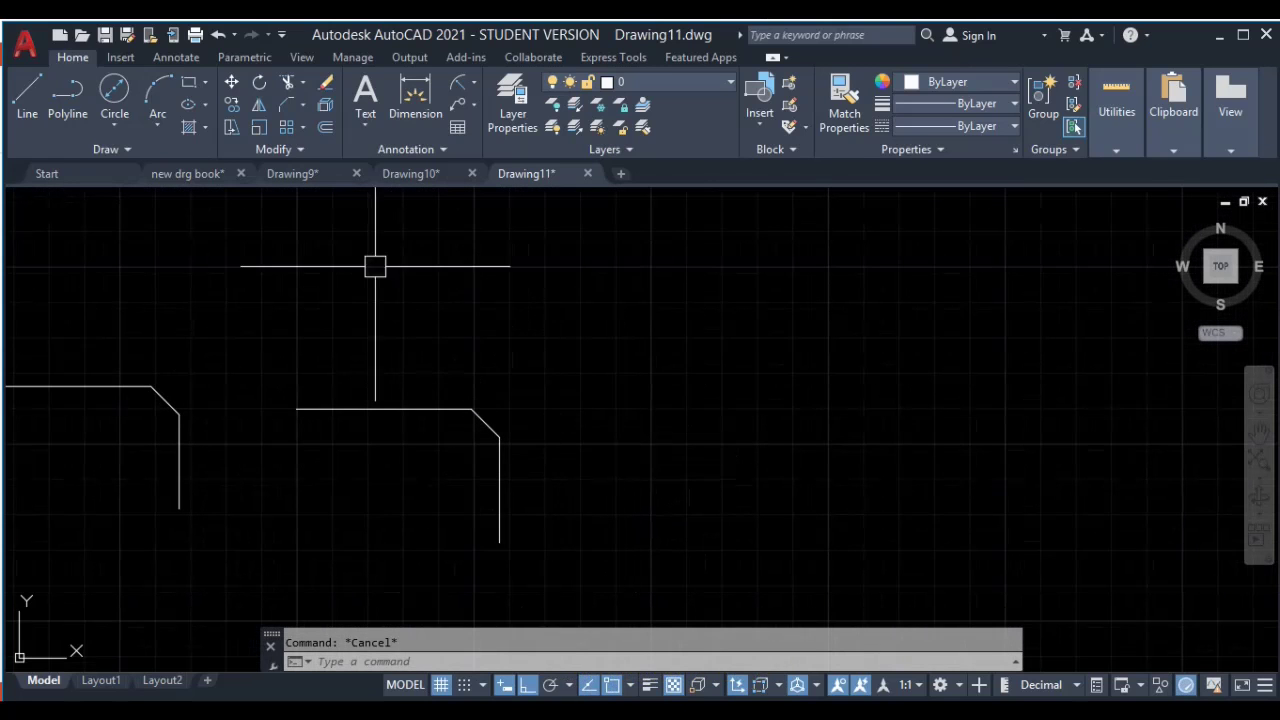
Step: Draw an upper horizontal line on the left and a separate lower line further right
left_click(303, 104)
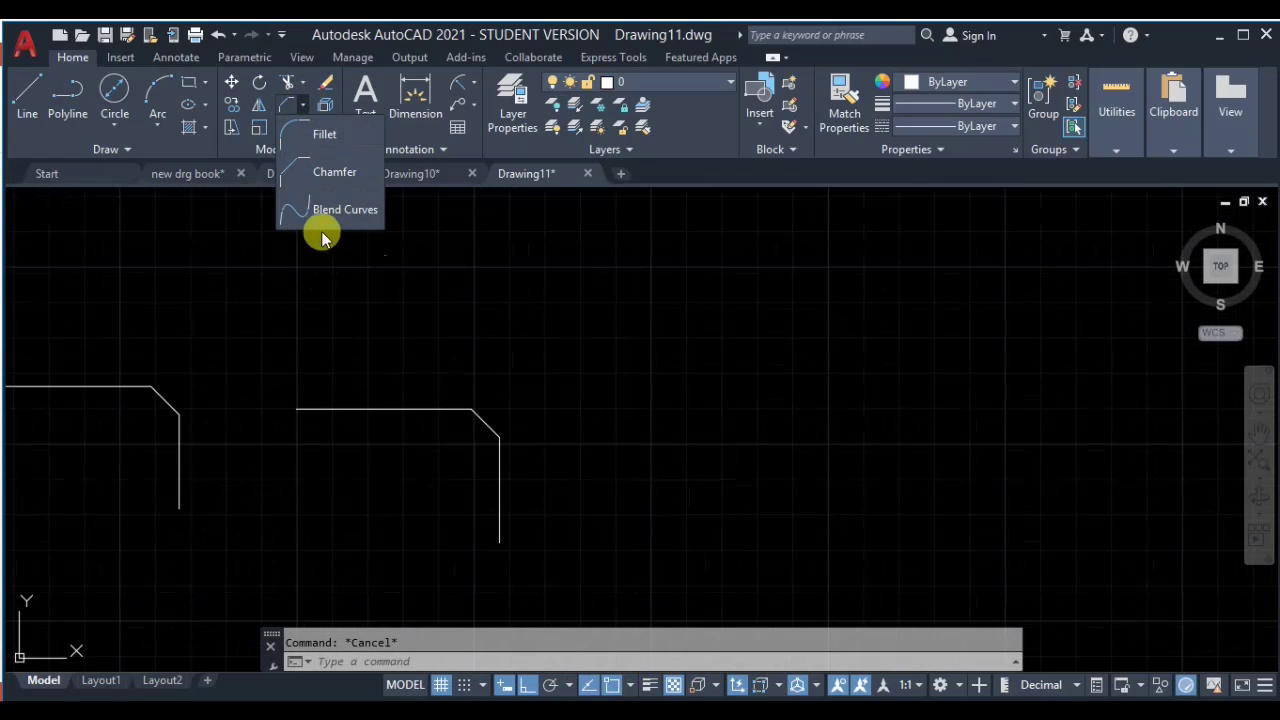
left_click(22, 100)
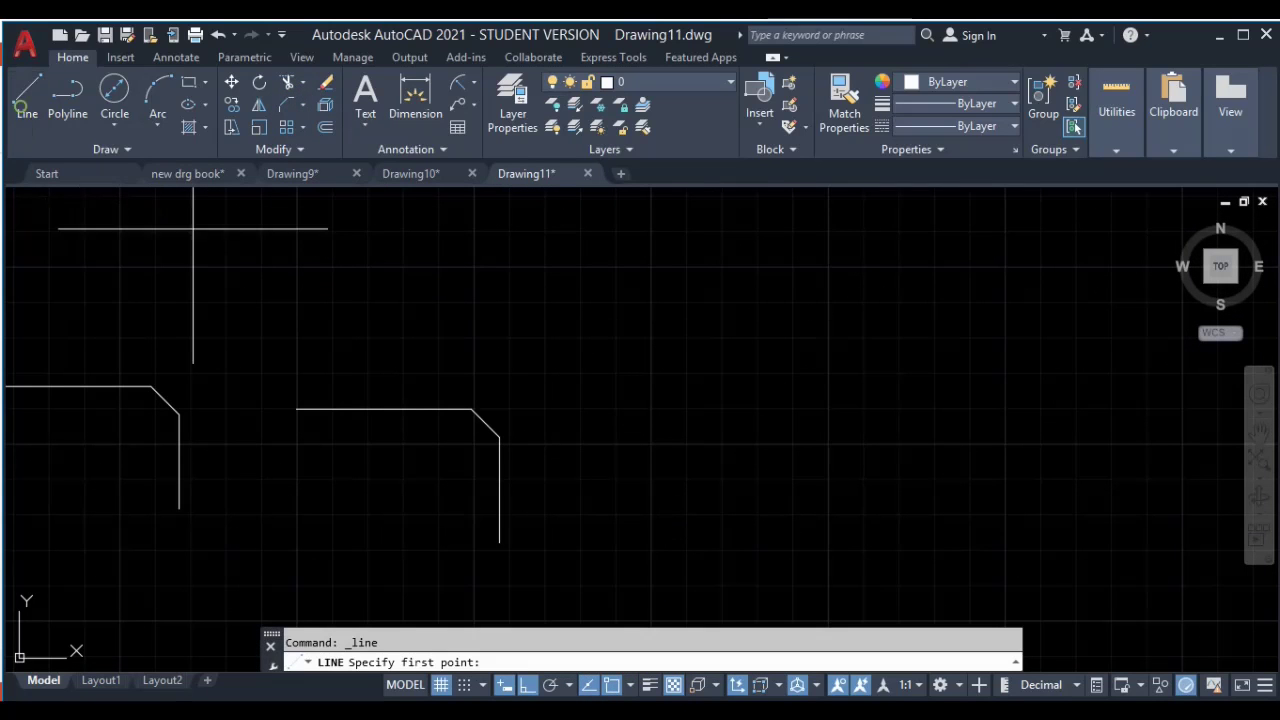
left_click(362, 243)
left_click(708, 243)
key("Return")
key("Return")
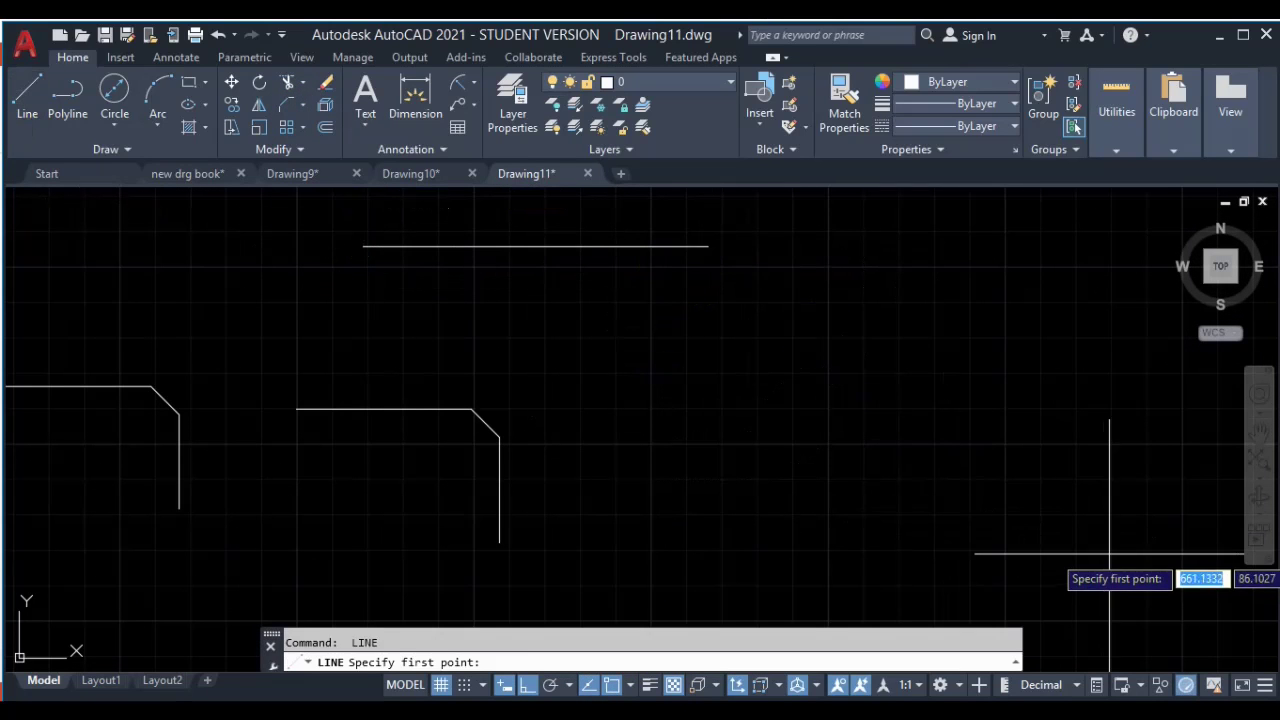
left_click(1108, 551)
key("Escape")
middle_click_drag(760, 493, 560, 446)
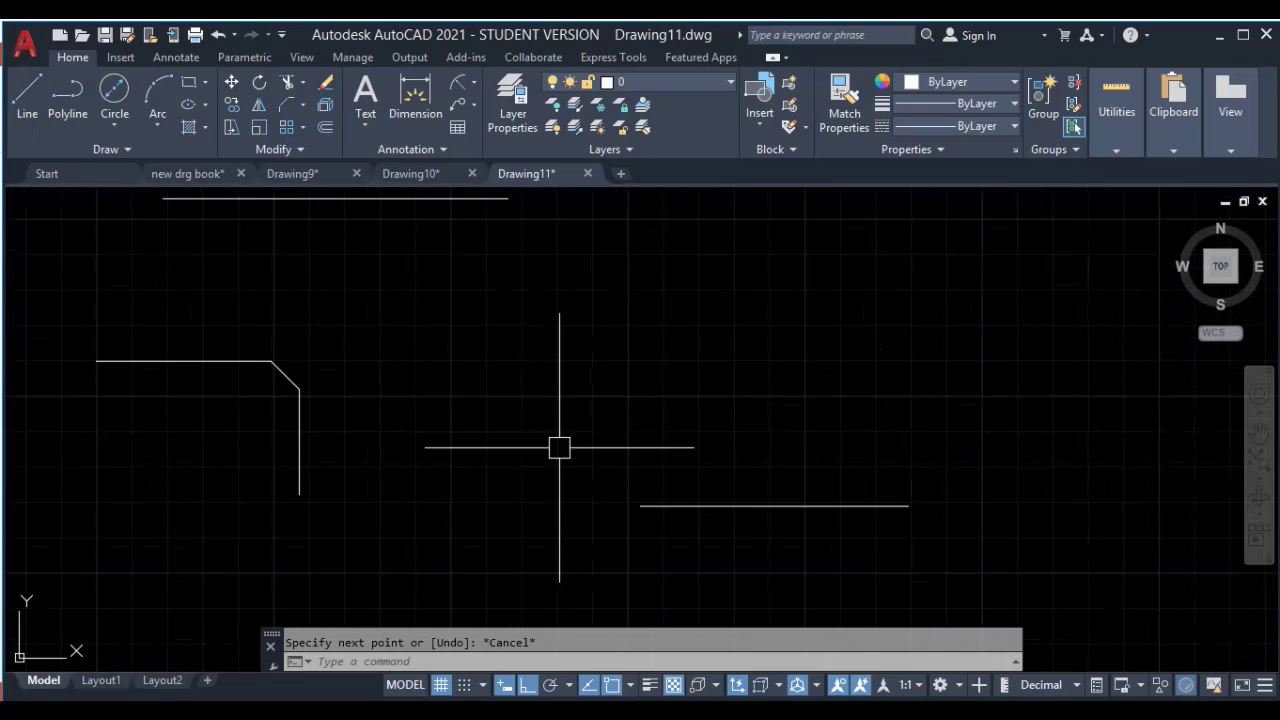
middle_click_drag(574, 392, 577, 460)
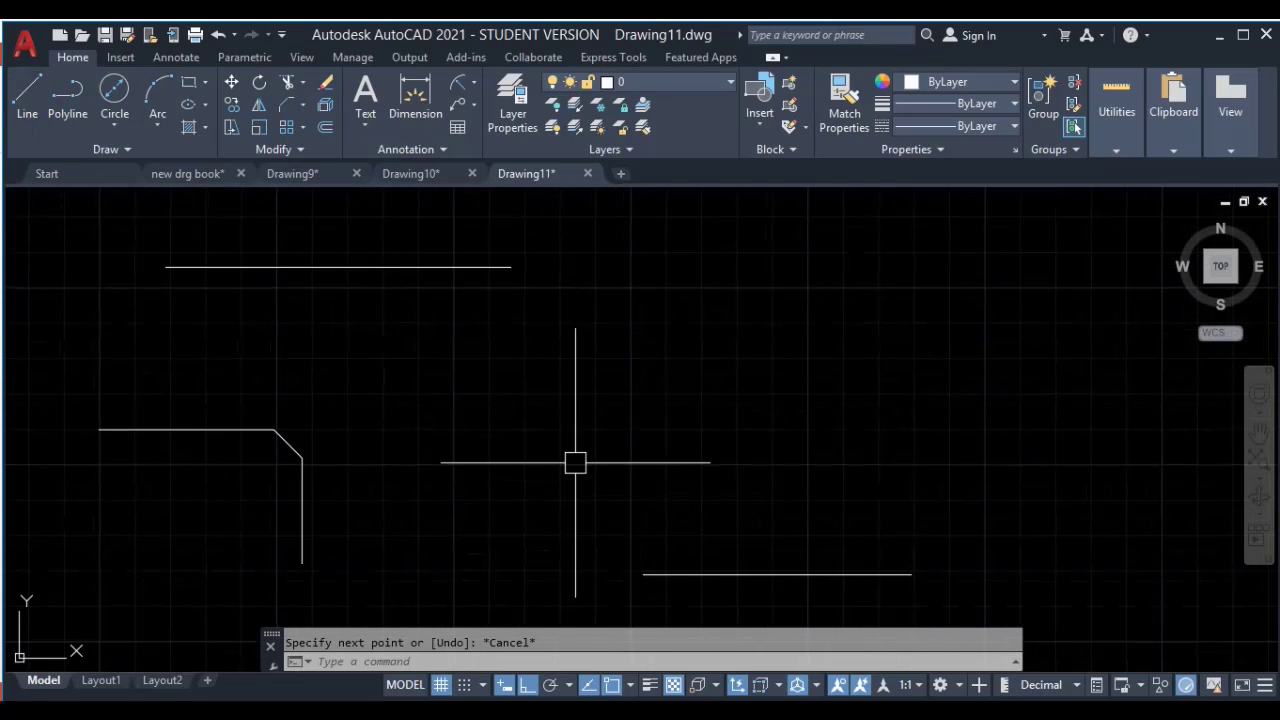
key("Escape")
Step: Join the upper and lower horizontal lines with a blend curve
left_click(303, 100)
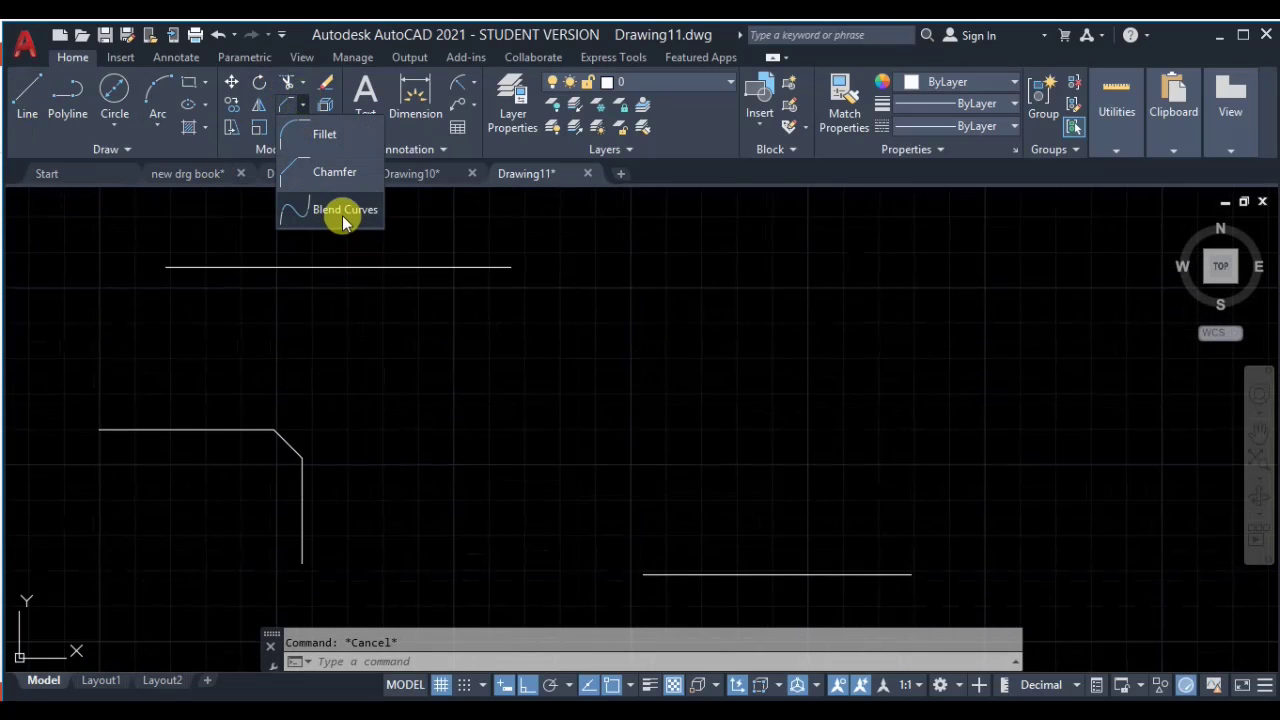
left_click(340, 210)
middle_click_drag(541, 231, 490, 218)
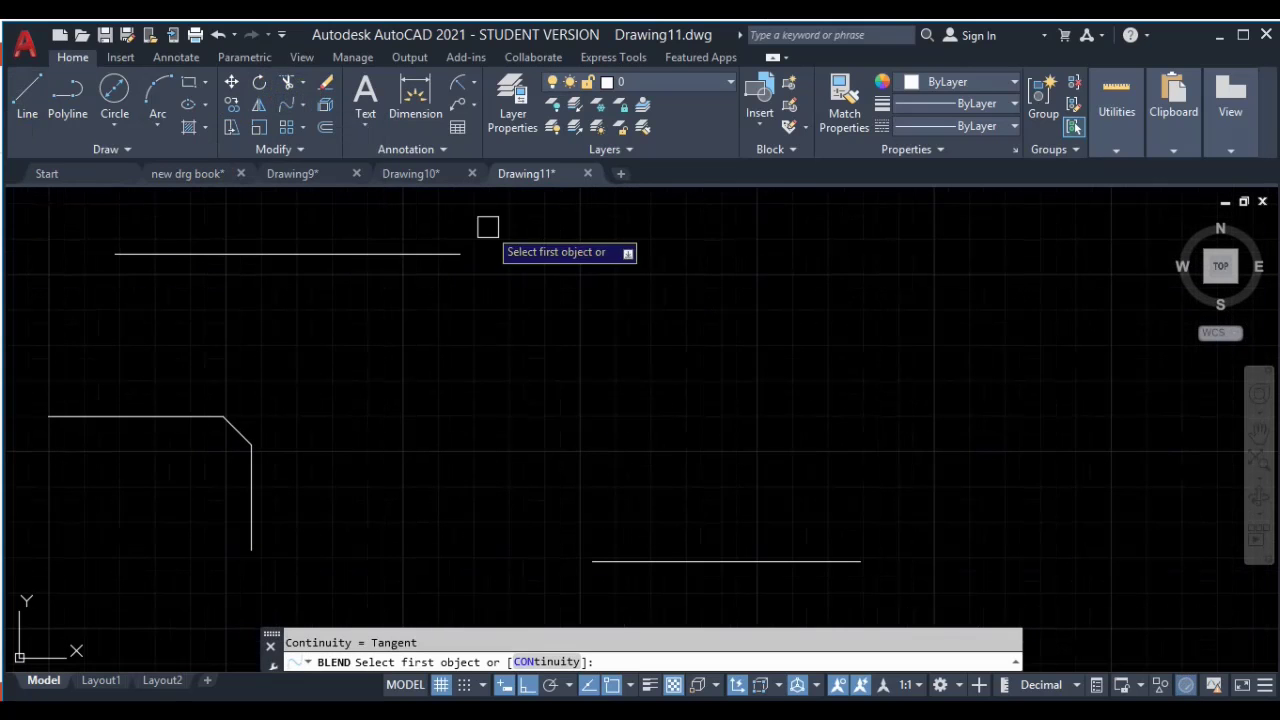
left_click(433, 255)
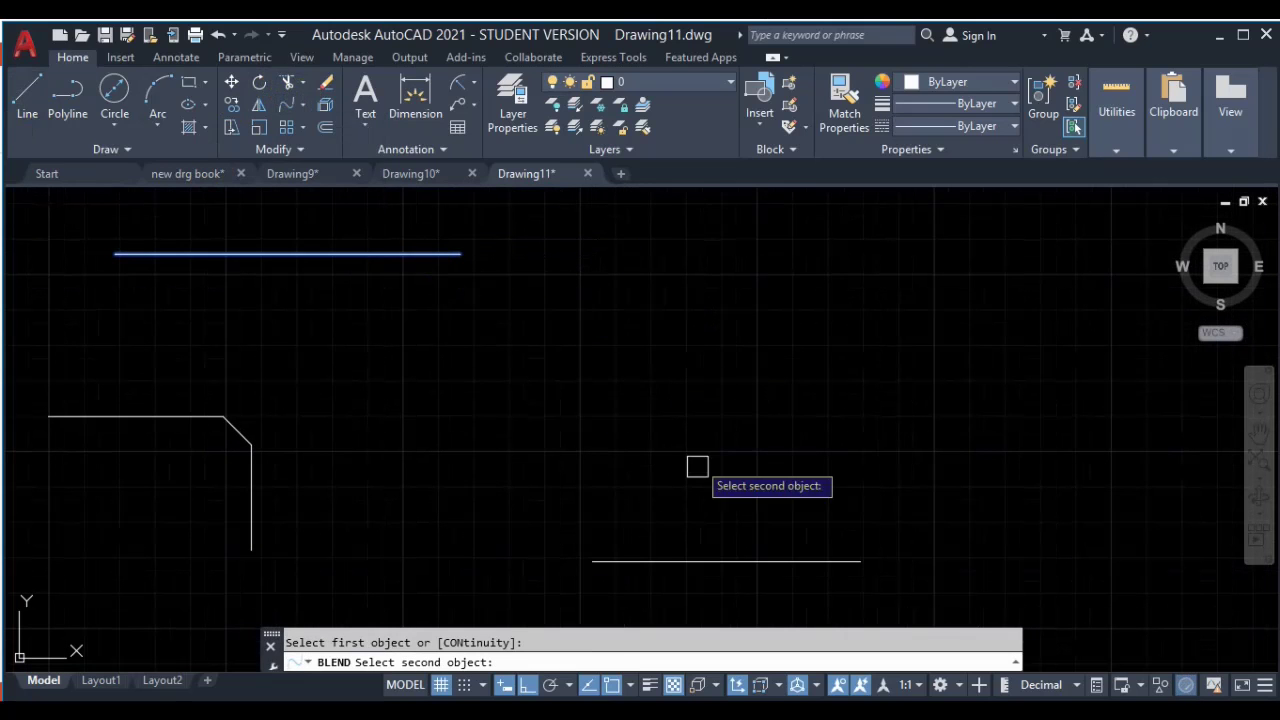
left_click(625, 560)
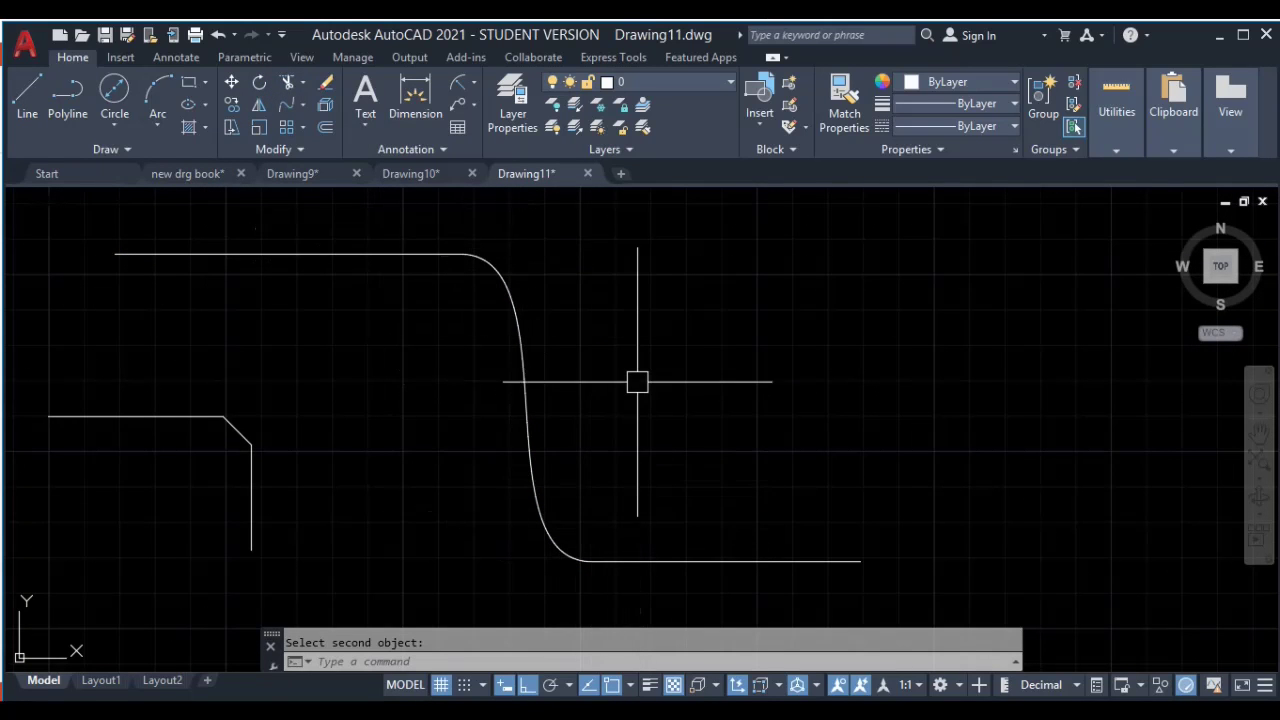
scroll(520, 395, "down", 2)
middle_click_drag(645, 275, 511, 380)
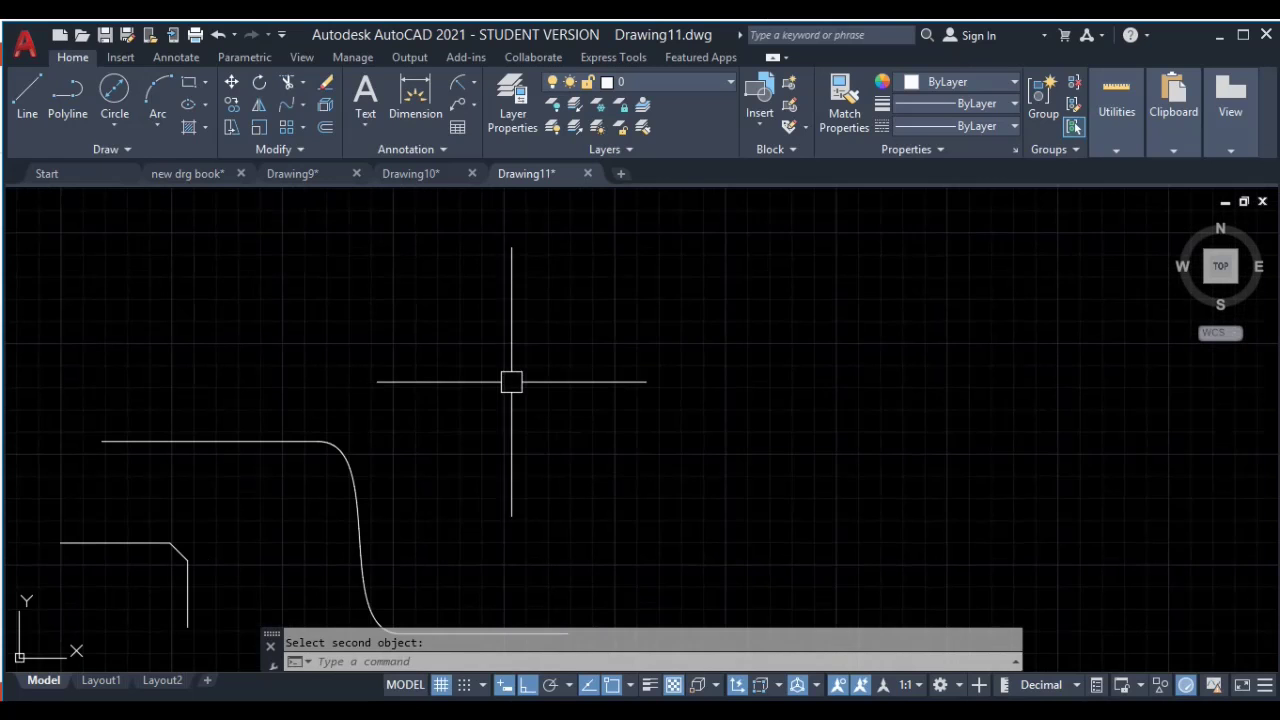
Step: Draw a new line and a separate vertical line beside it
type("l")
key("Return")
left_click(466, 426)
left_click(735, 242)
key("Return")
middle_click_drag(812, 343, 760, 460)
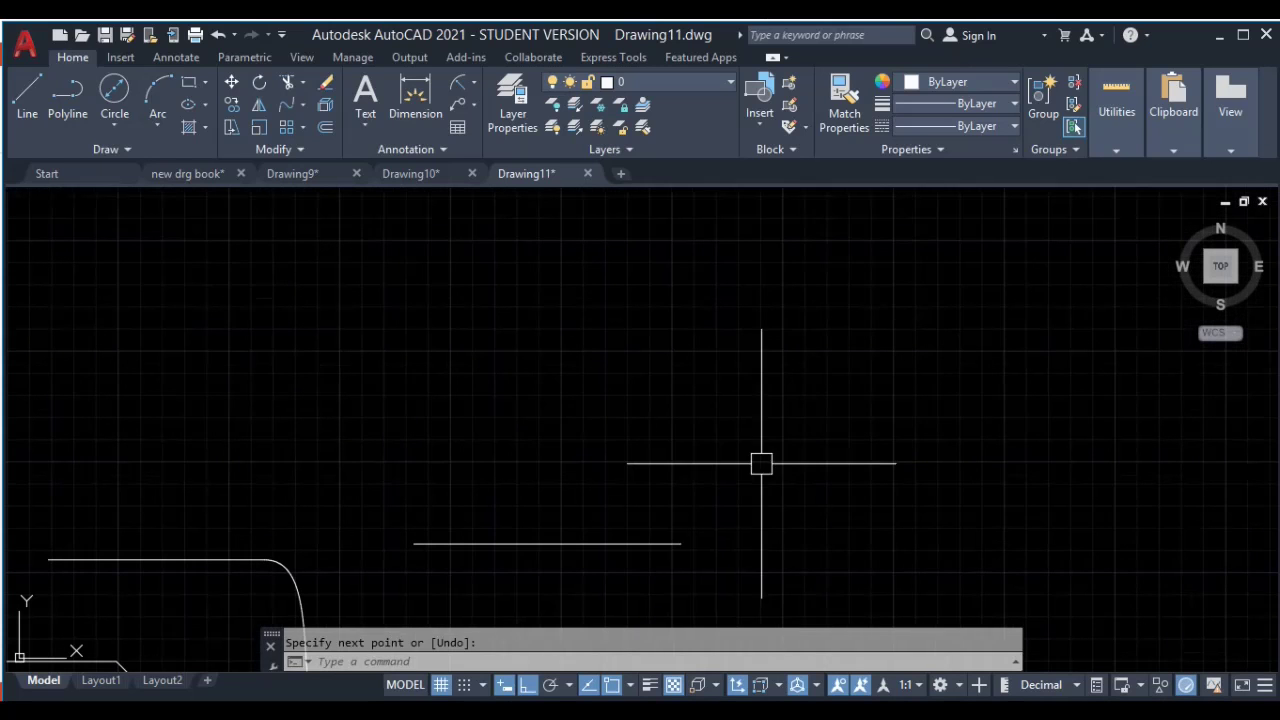
key("Return")
left_click(731, 224)
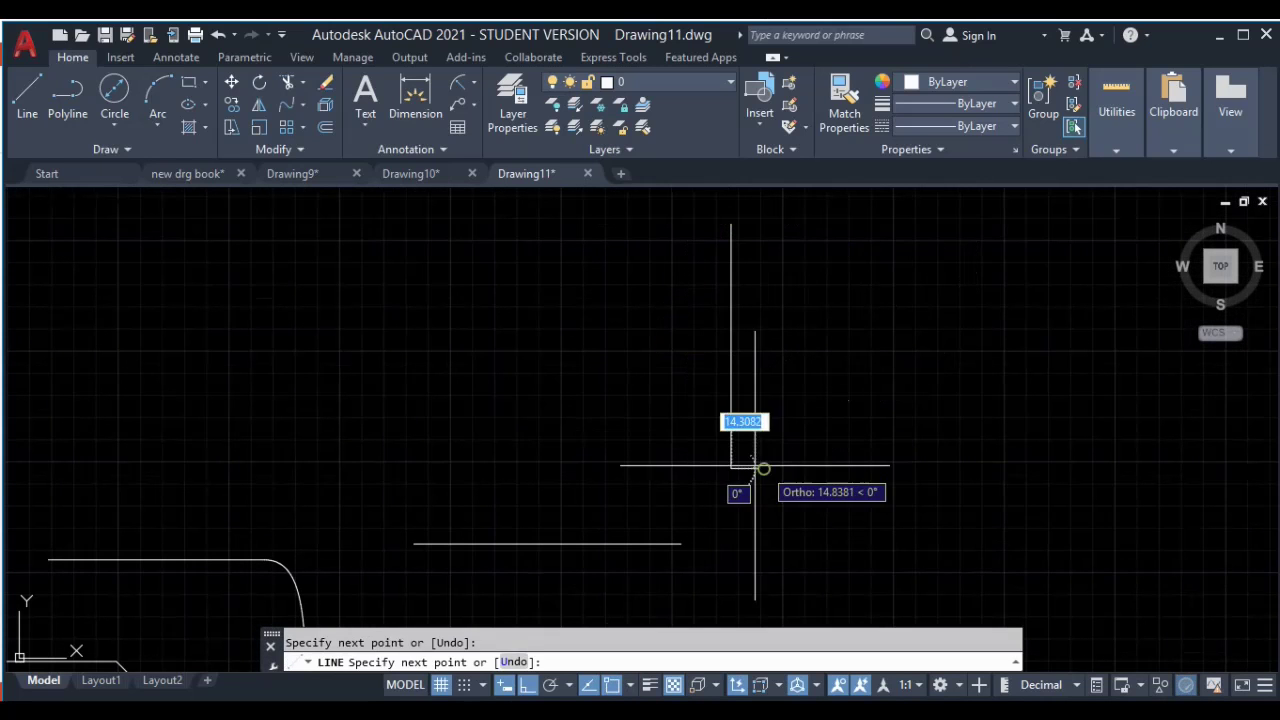
left_click(760, 466)
key("Escape")
Step: Connect the horizontal and vertical lines with a blend curve
left_click(283, 108)
left_click(305, 185)
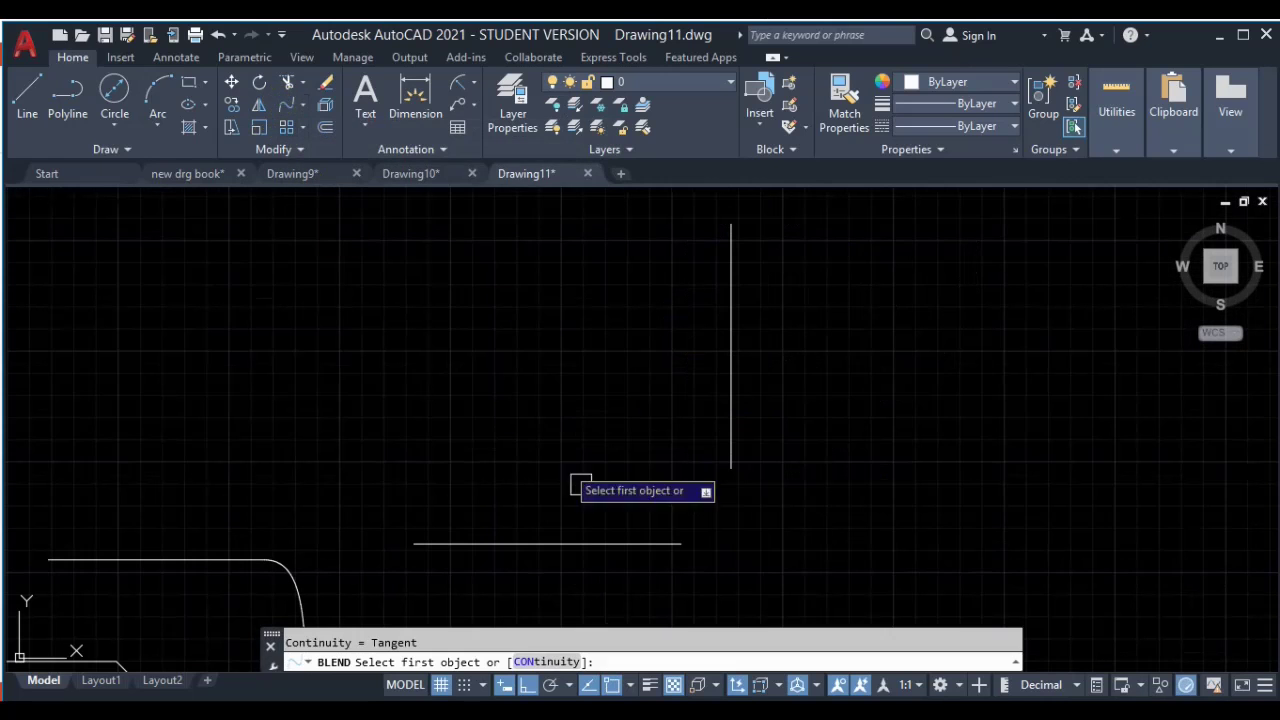
left_click(643, 541)
left_click(731, 435)
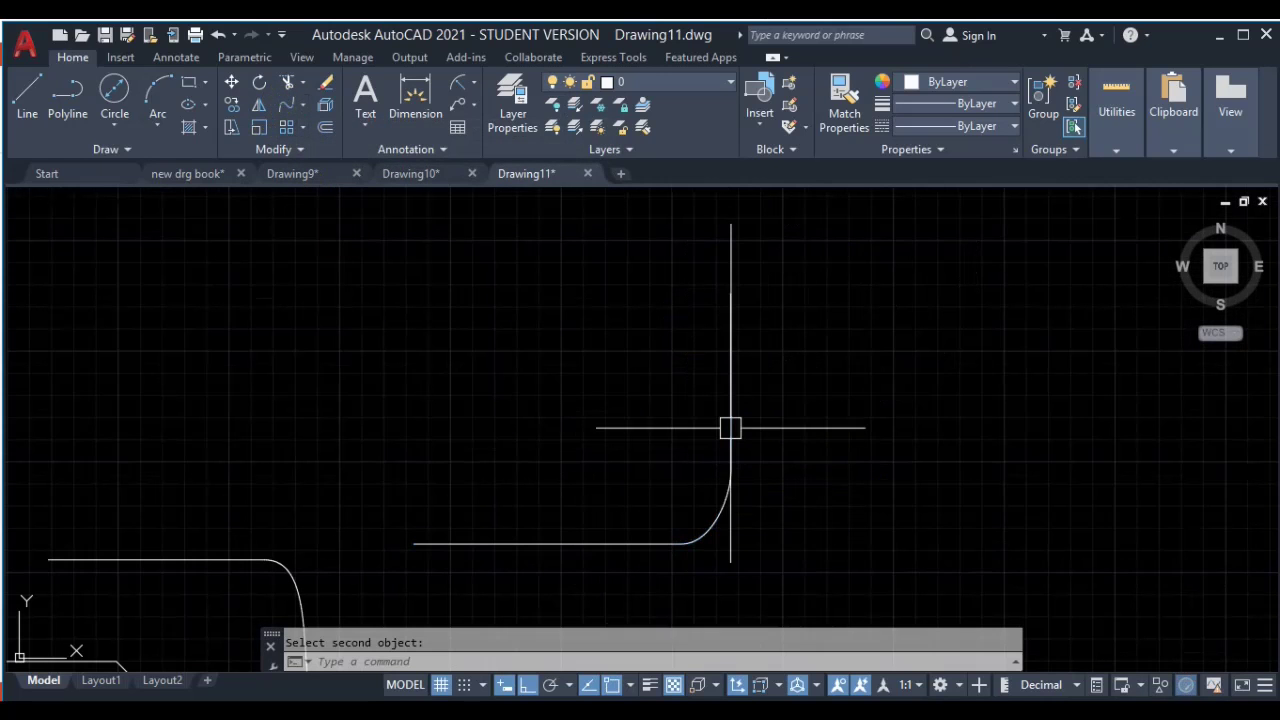
middle_click_drag(798, 432, 696, 487)
Step: Draw two more offset horizontal lines, one above the other
key("l")
key("space")
left_click(737, 320)
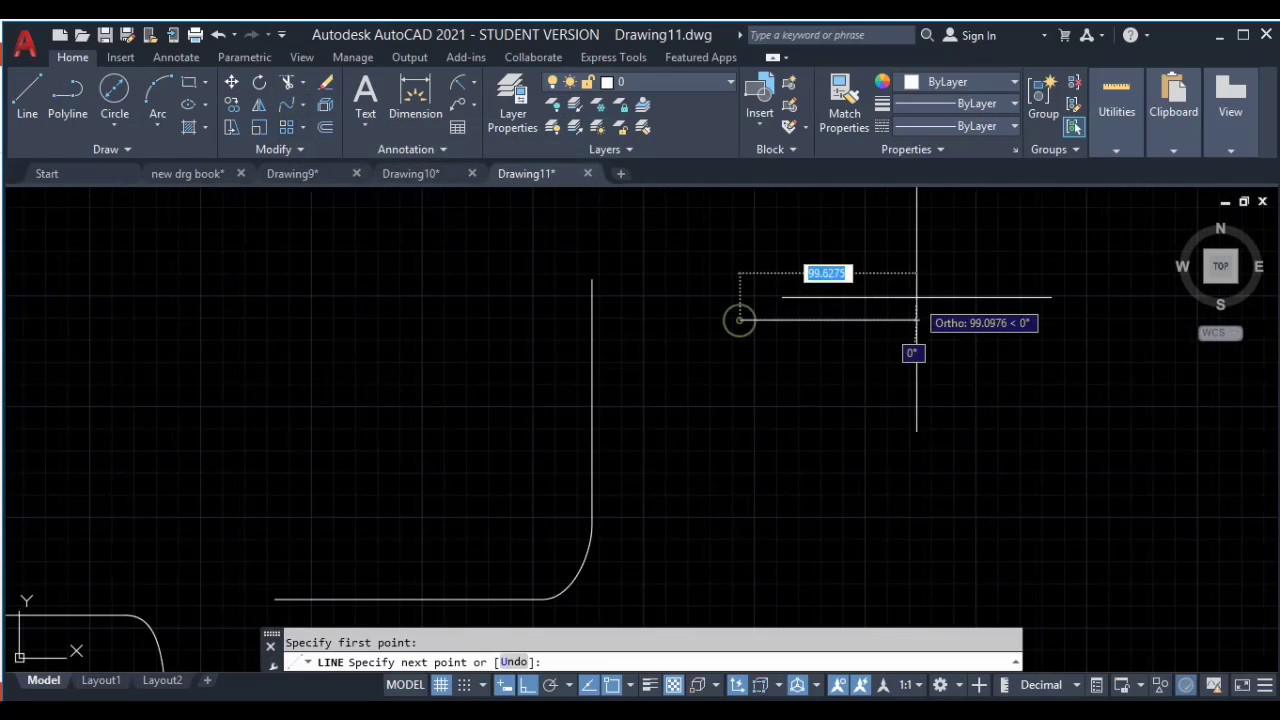
left_click(914, 320)
key("space")
key("space")
left_click(776, 441)
left_click(990, 441)
key("Escape")
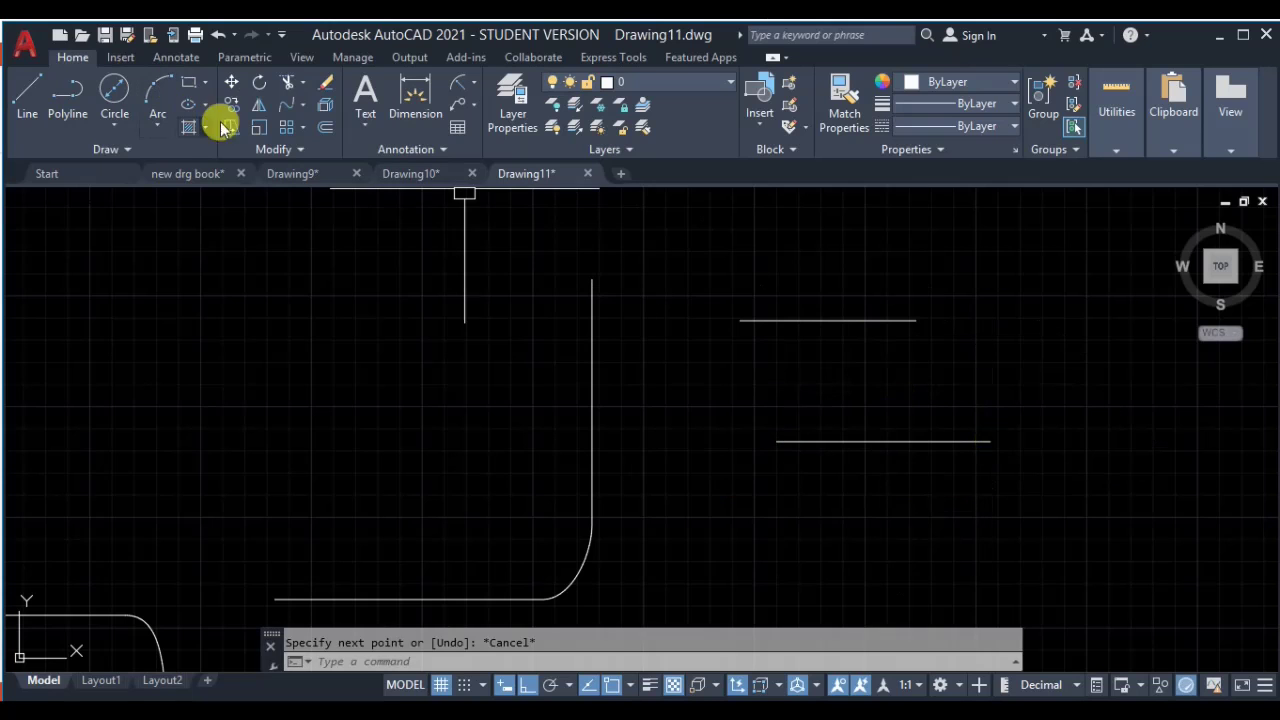
Step: Blend the upper and lower horizontal lines together
left_click(288, 105)
left_click(888, 321)
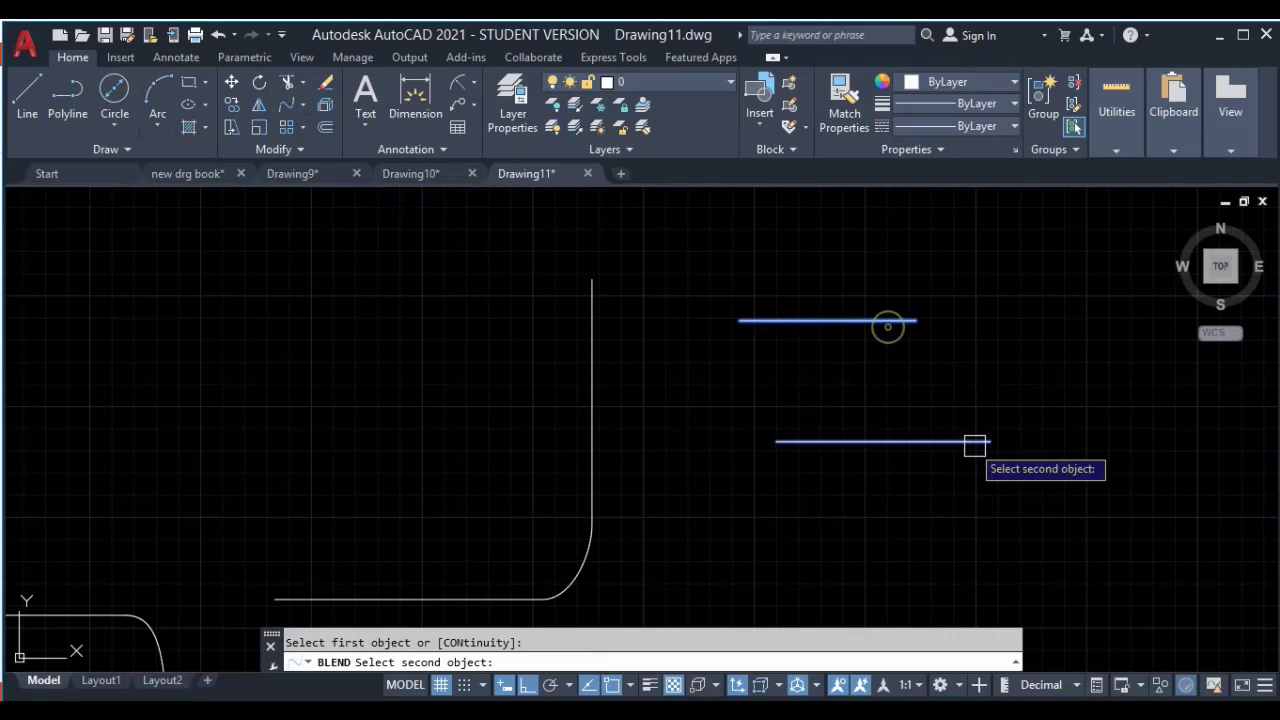
left_click(969, 447)
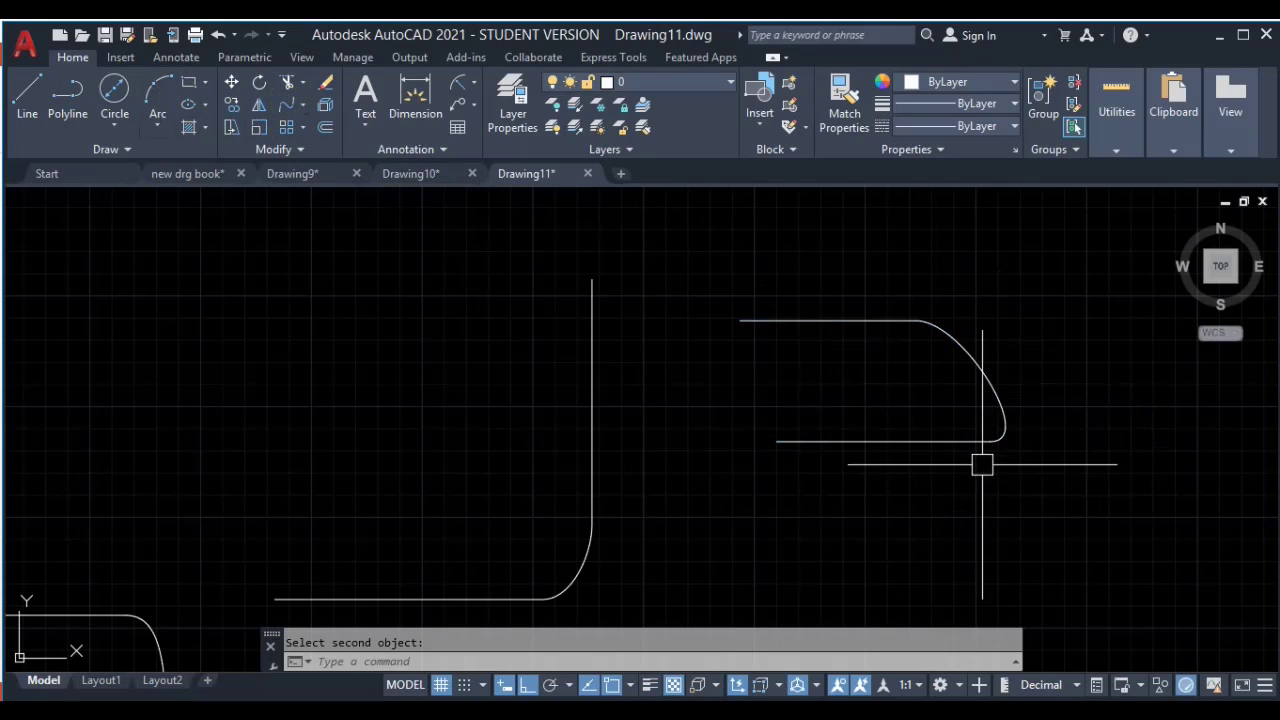
middle_click_drag(880, 291, 740, 374)
scroll(834, 357, "down", 3)
key("Escape")
scroll(869, 229, "up", 1)
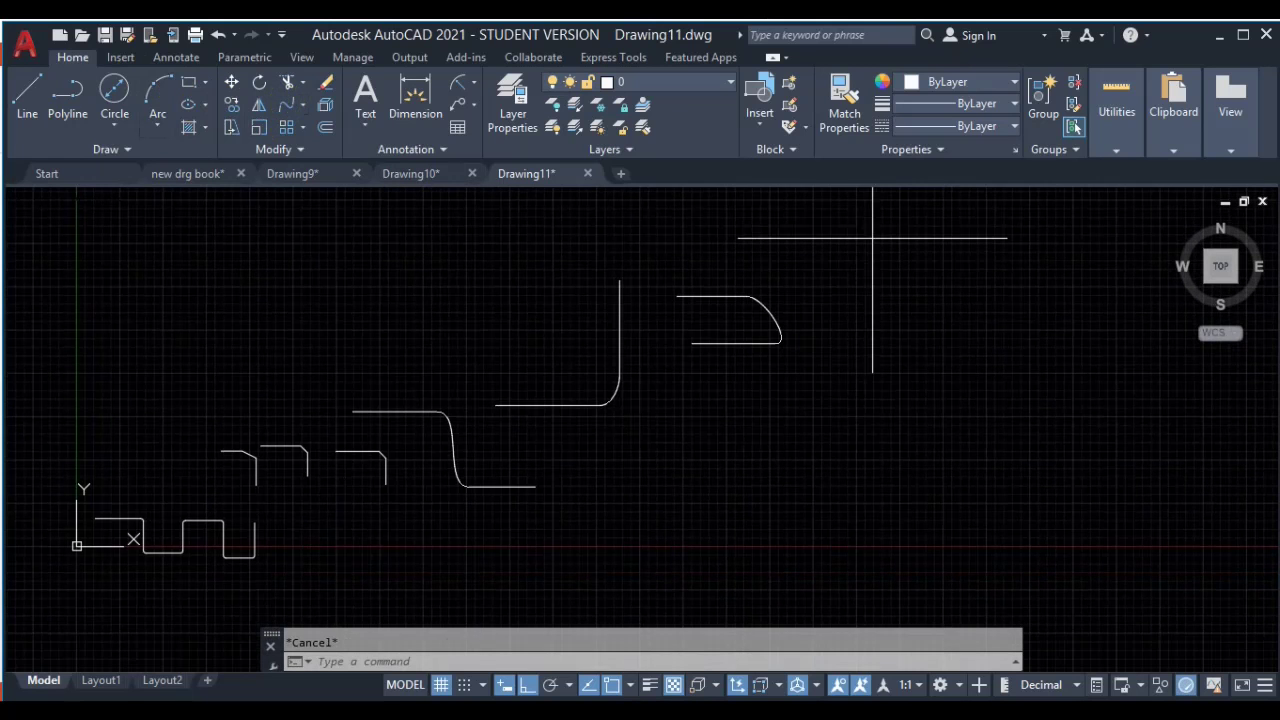
Step: Window-select all 33 practice objects and delete them, leaving the drawing empty
left_click(872, 238)
middle_click_drag(316, 487, 669, 375)
left_click(391, 489)
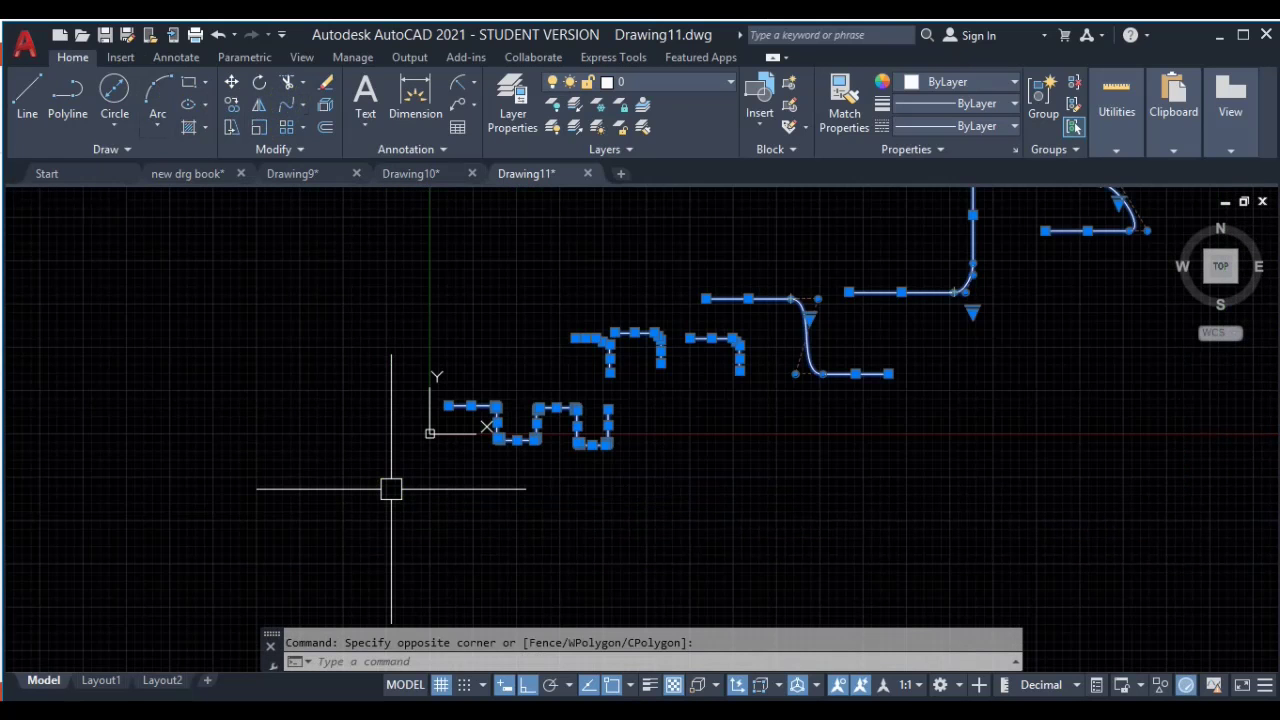
key("Delete")
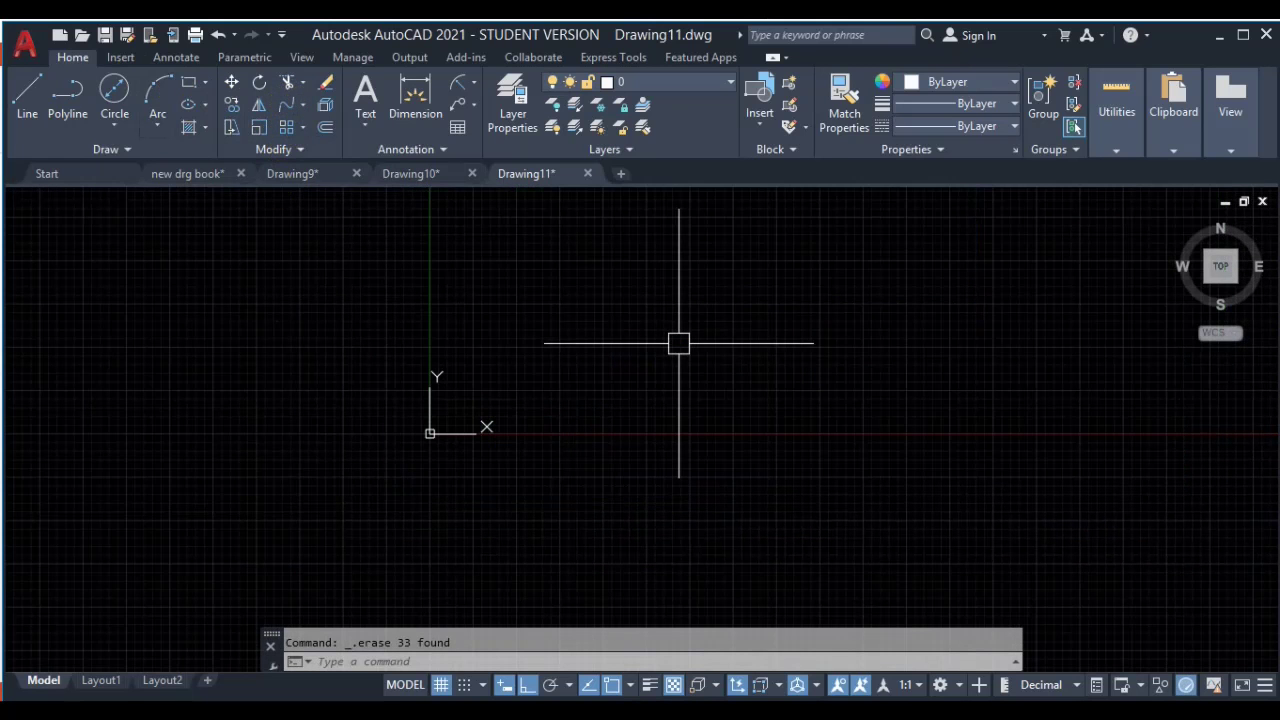
mouse_move(664, 251)
middle_mouse_down()
mouse_move(700, 369)
mouse_move(605, 361)
middle_mouse_up()
key("Escape")
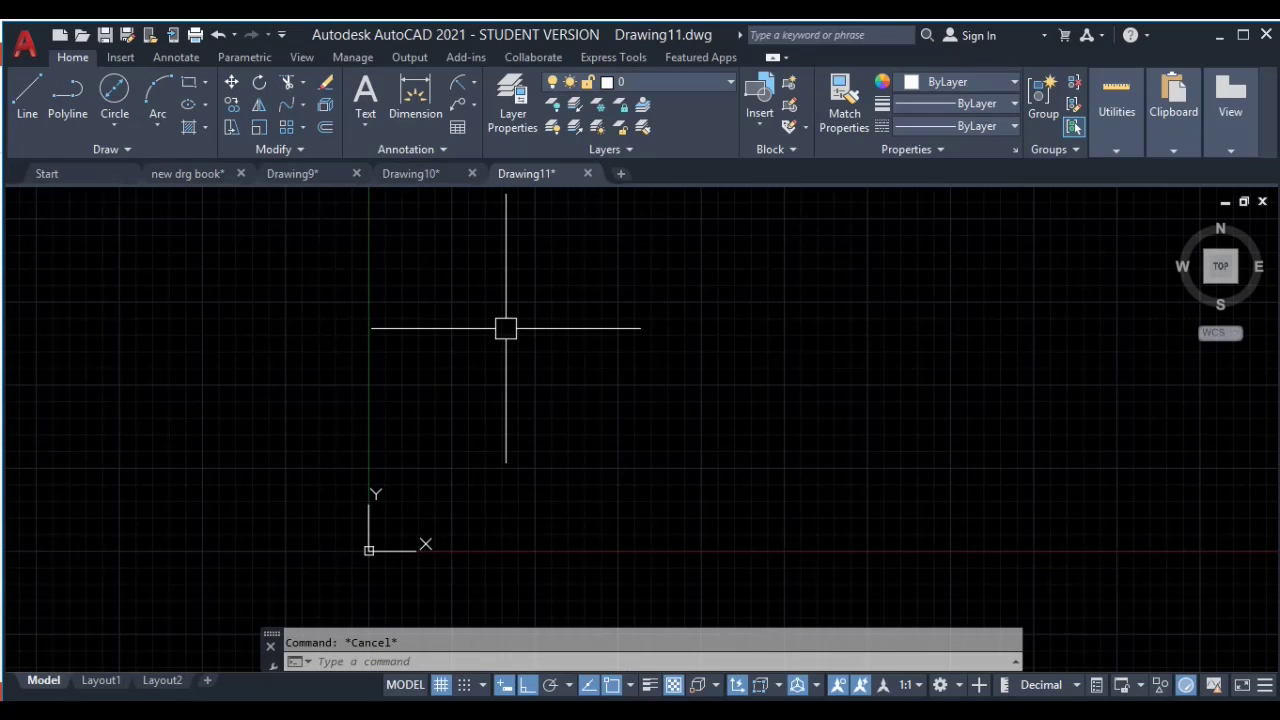
left_click(403, 180)
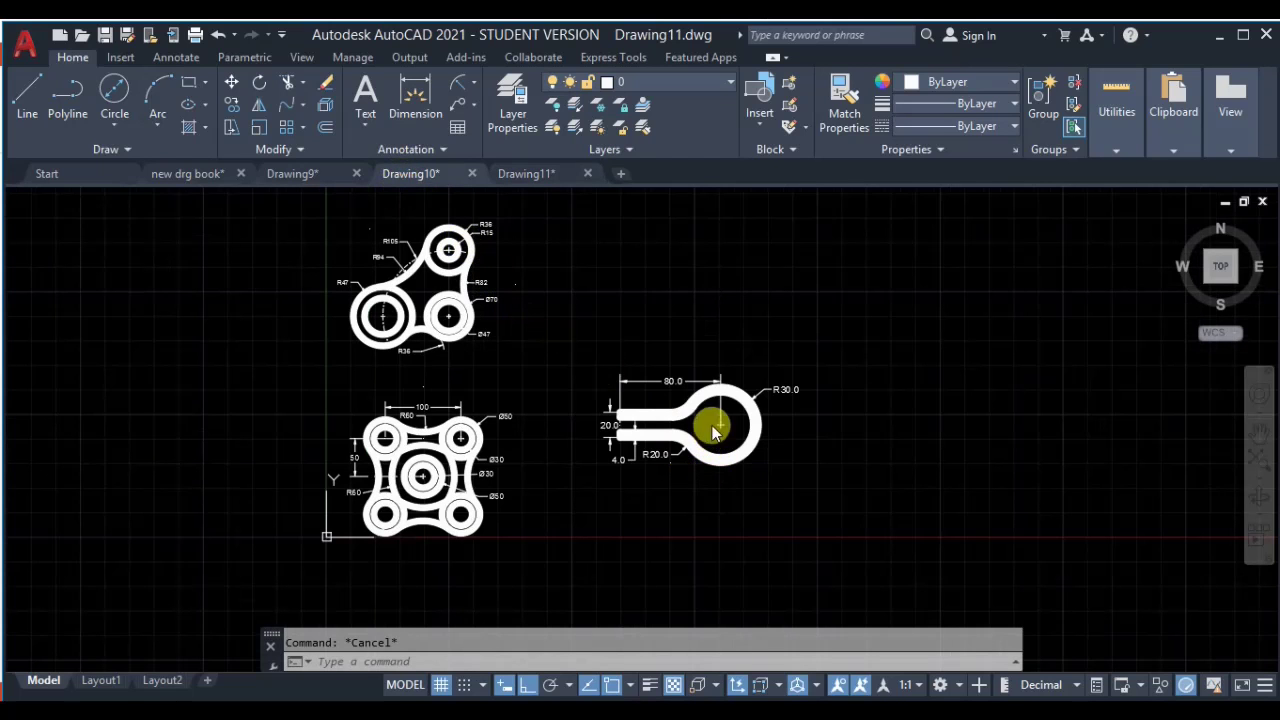
left_click(314, 176)
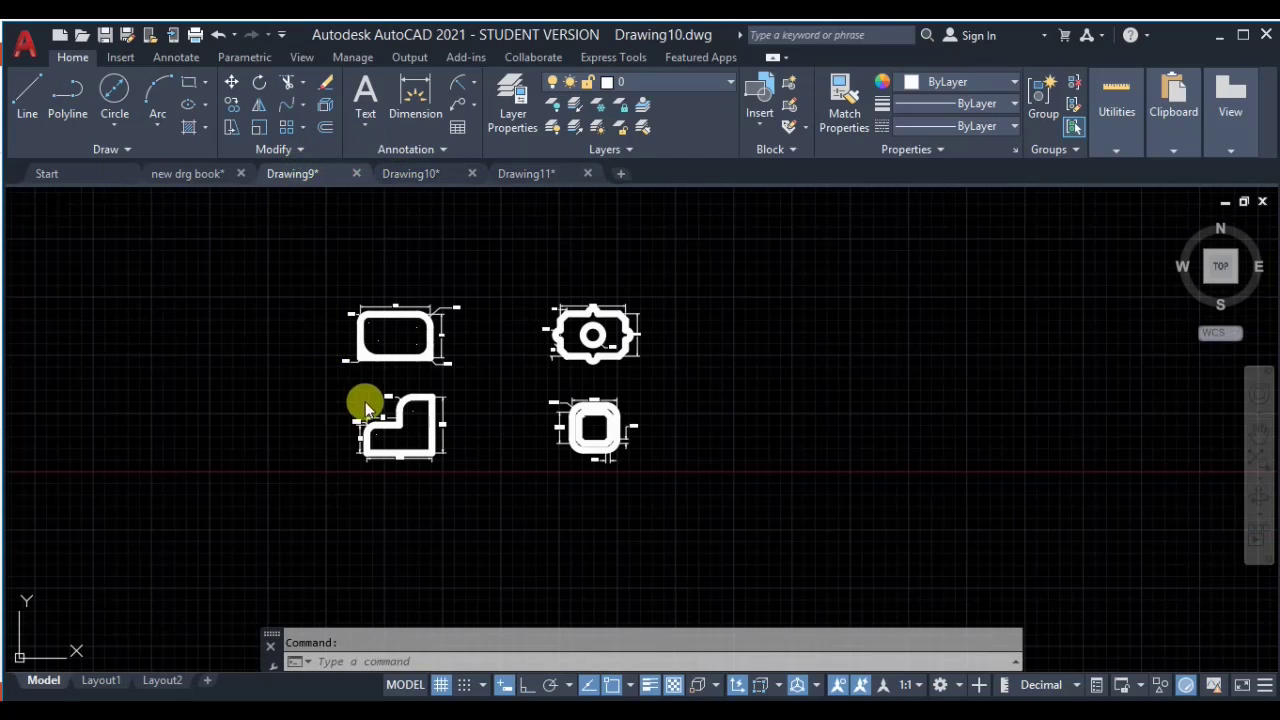
scroll(370, 400, "up", 1)
scroll(390, 350, "up", 2)
scroll(438, 300, "up", 2)
scroll(438, 298, "up", 2)
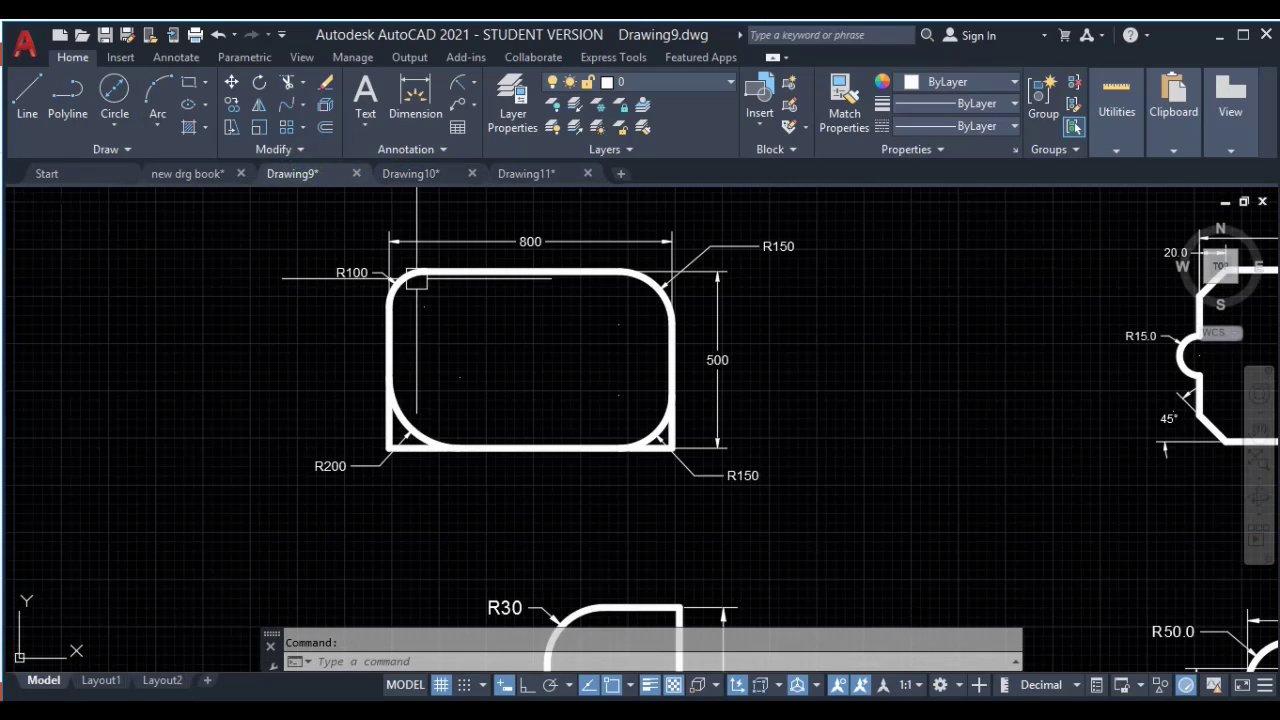
middle_click_drag(633, 295, 688, 333)
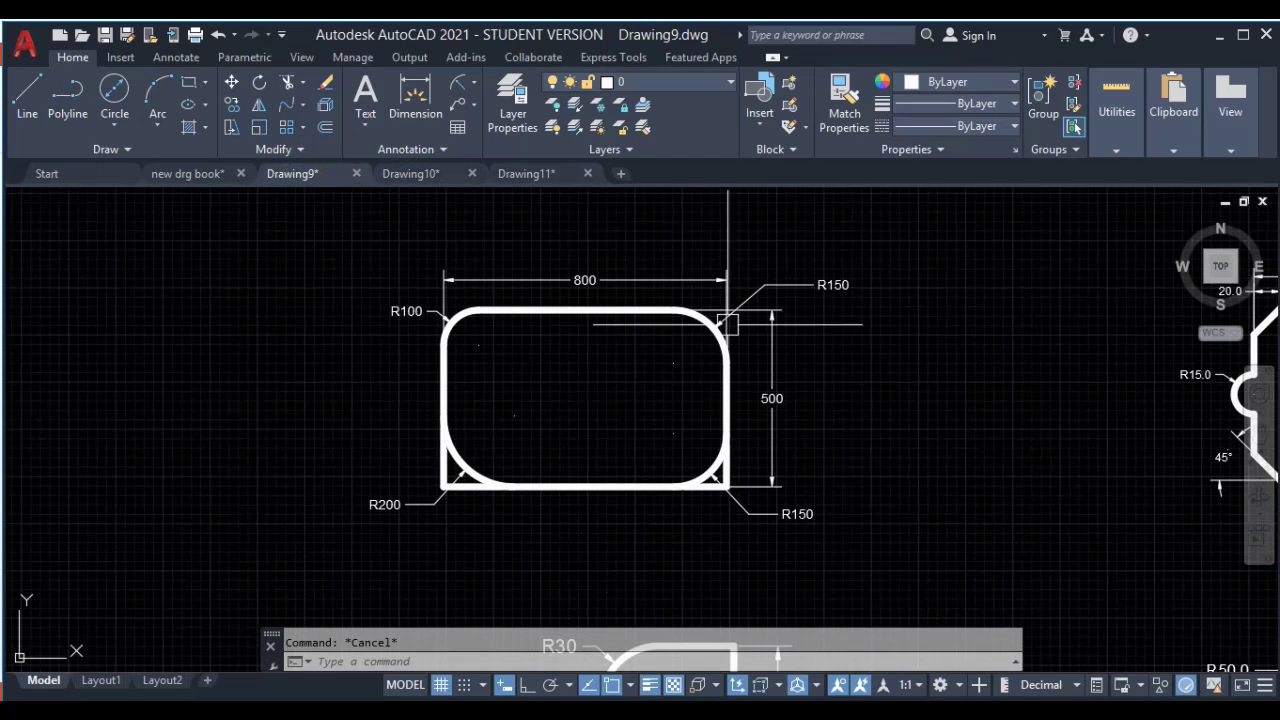
middle_click_drag(700, 395, 805, 409)
middle_click_drag(589, 374, 606, 342)
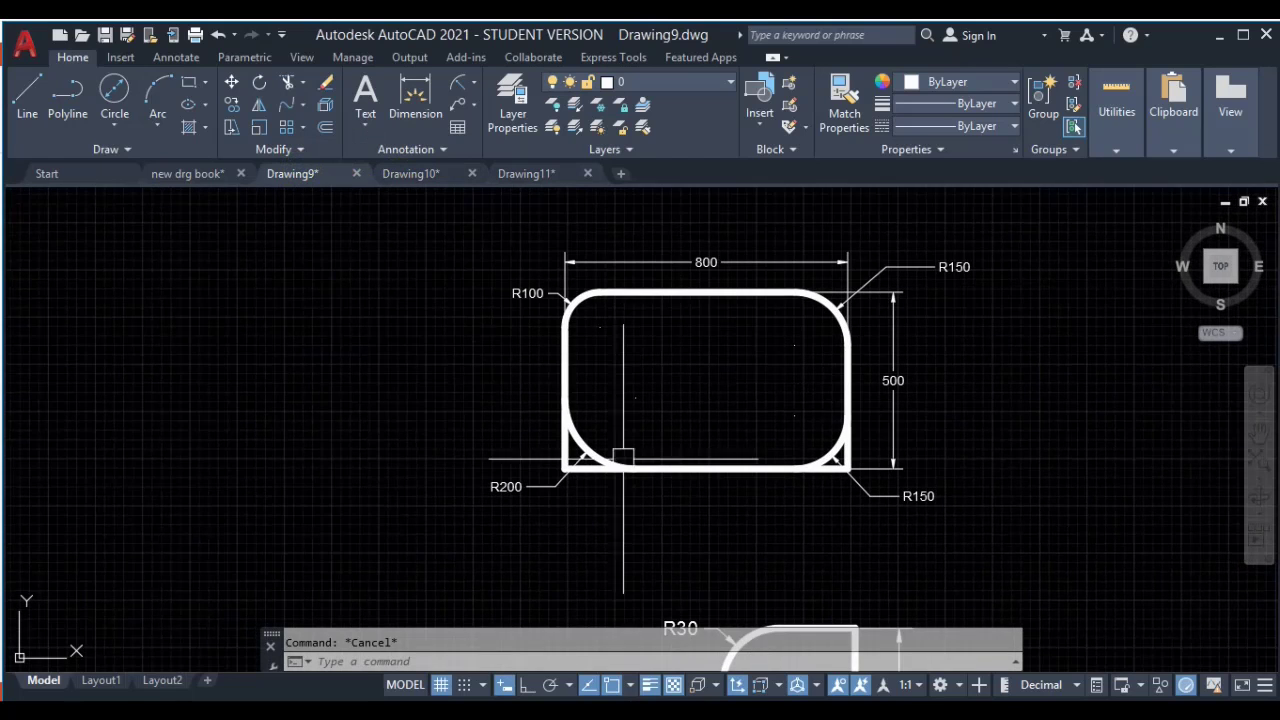
middle_click_drag(804, 337, 711, 346)
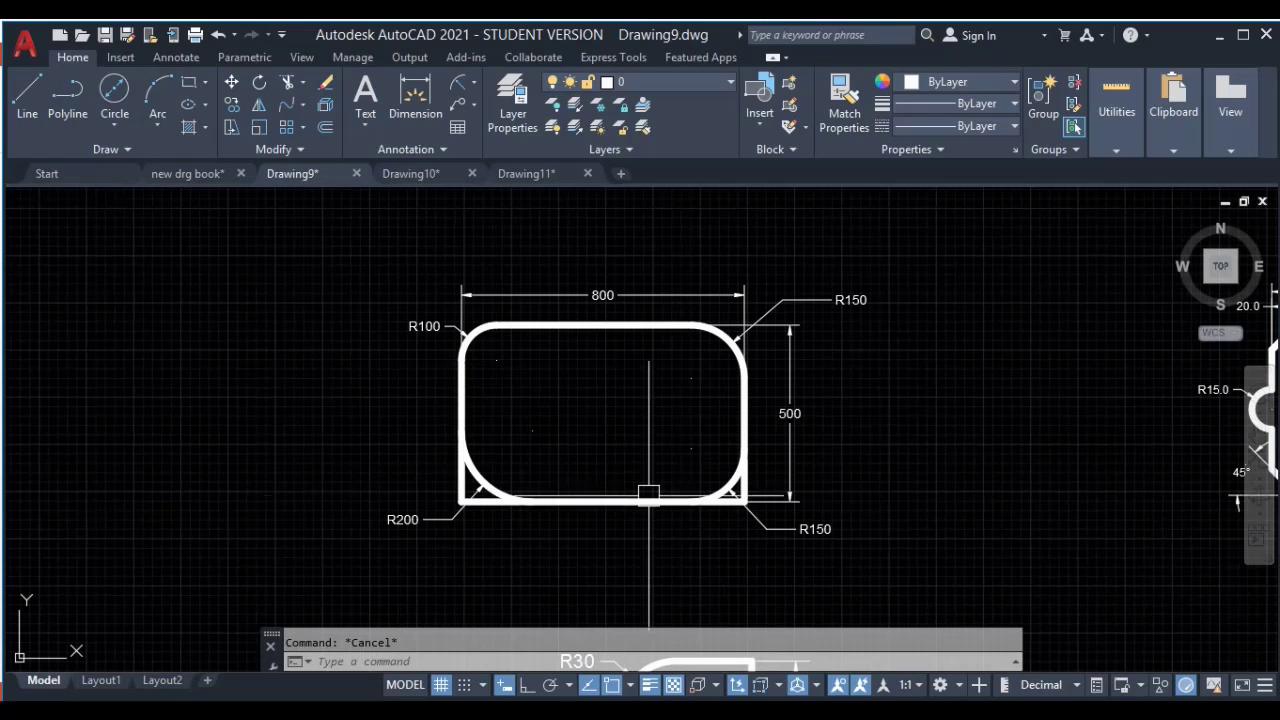
mouse_move(648, 494)
middle_mouse_down()
mouse_move(690, 430)
mouse_move(741, 440)
middle_mouse_up()
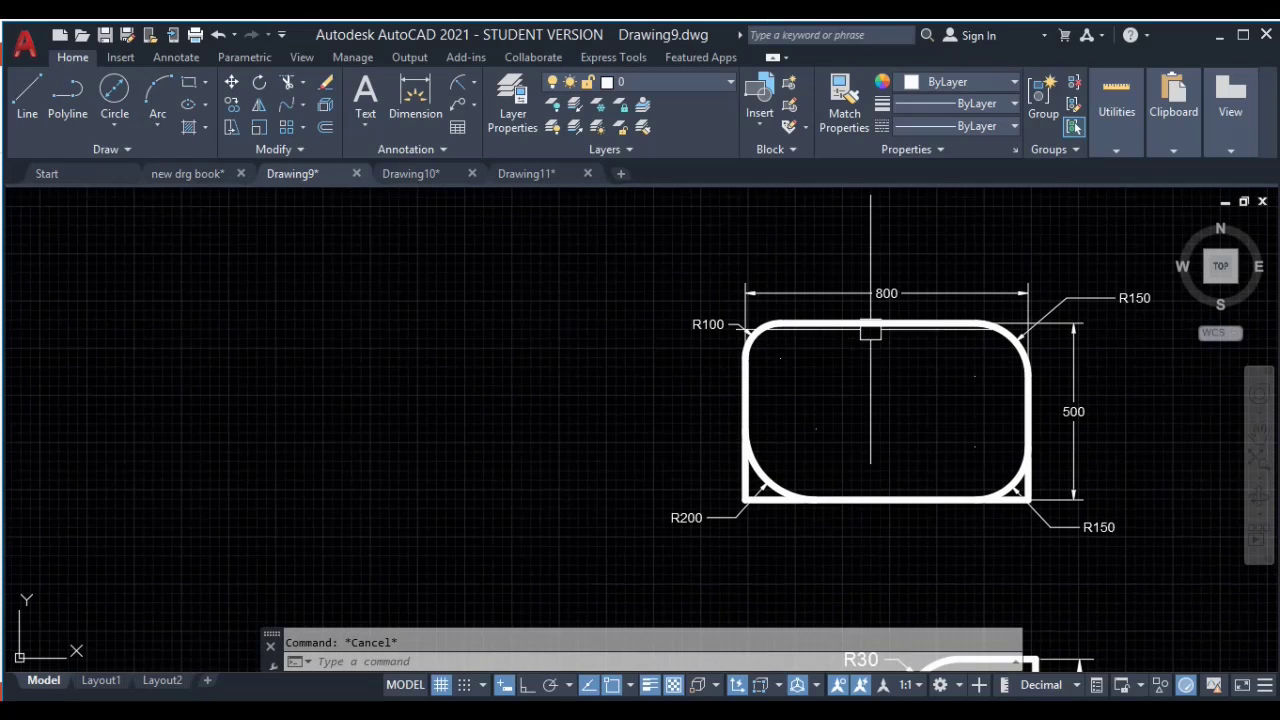
middle_click_drag(1052, 431, 1184, 409)
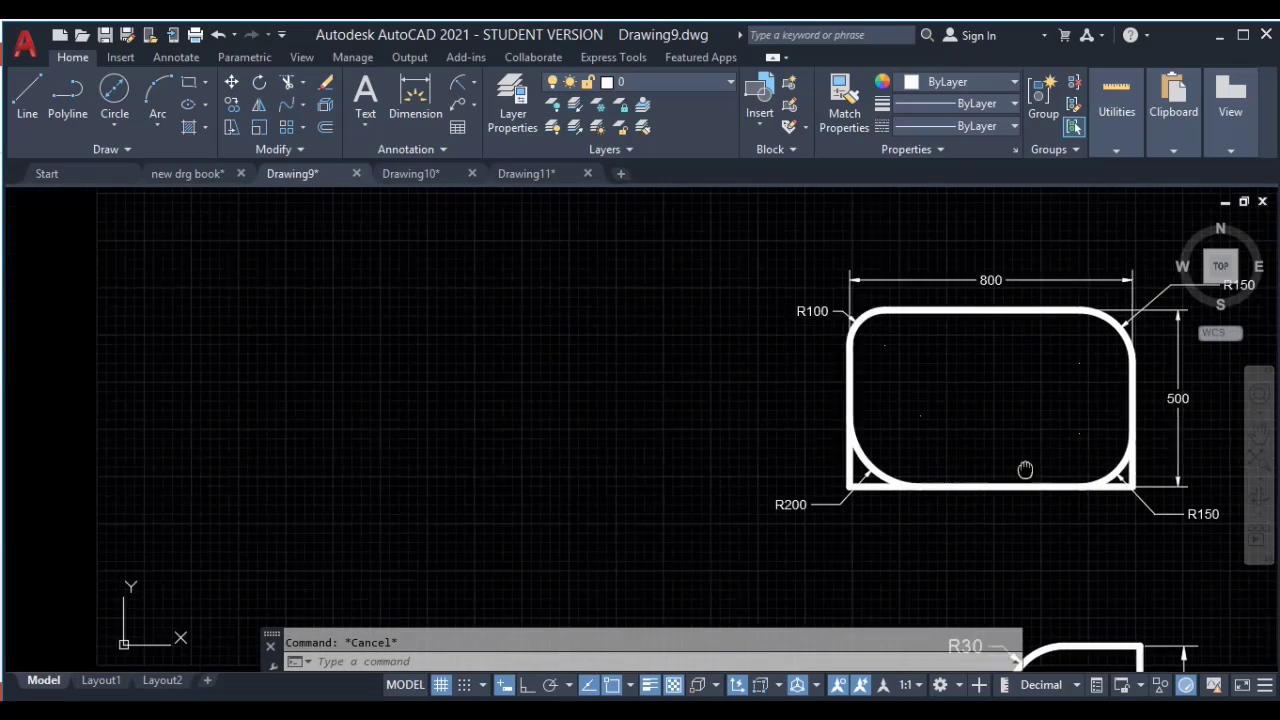
left_click(188, 82)
left_click(132, 275)
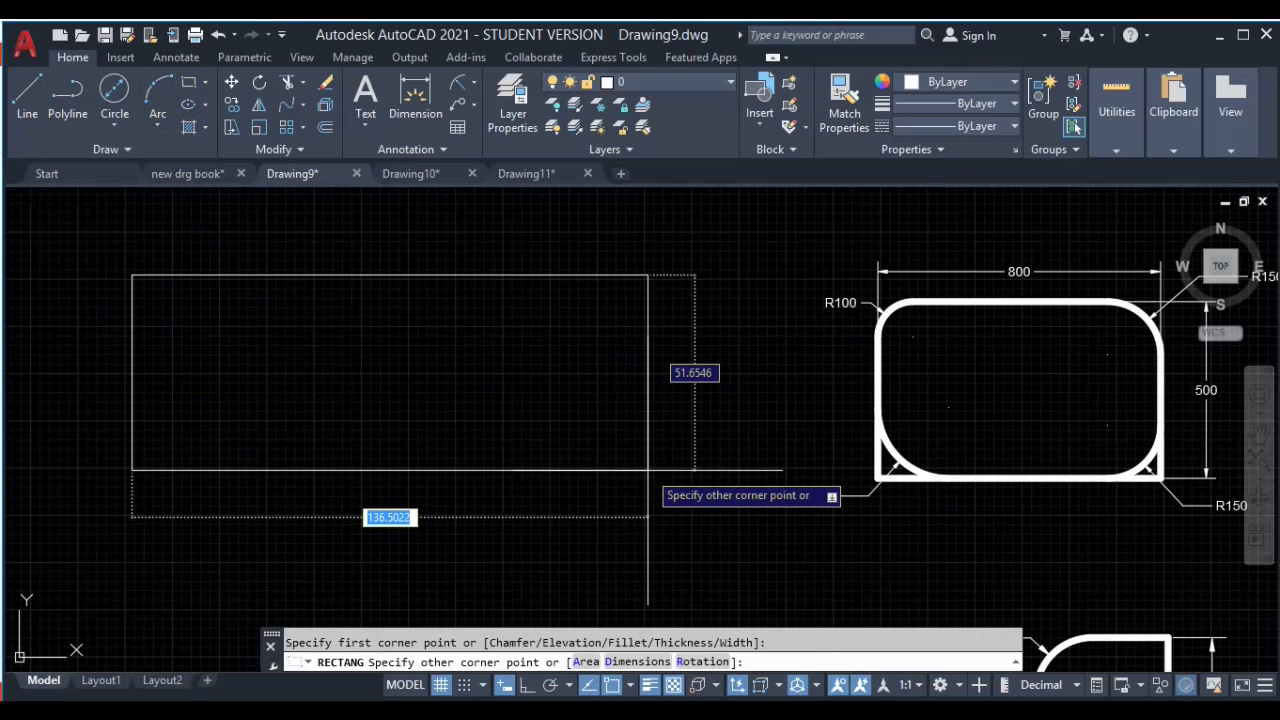
key("Tab")
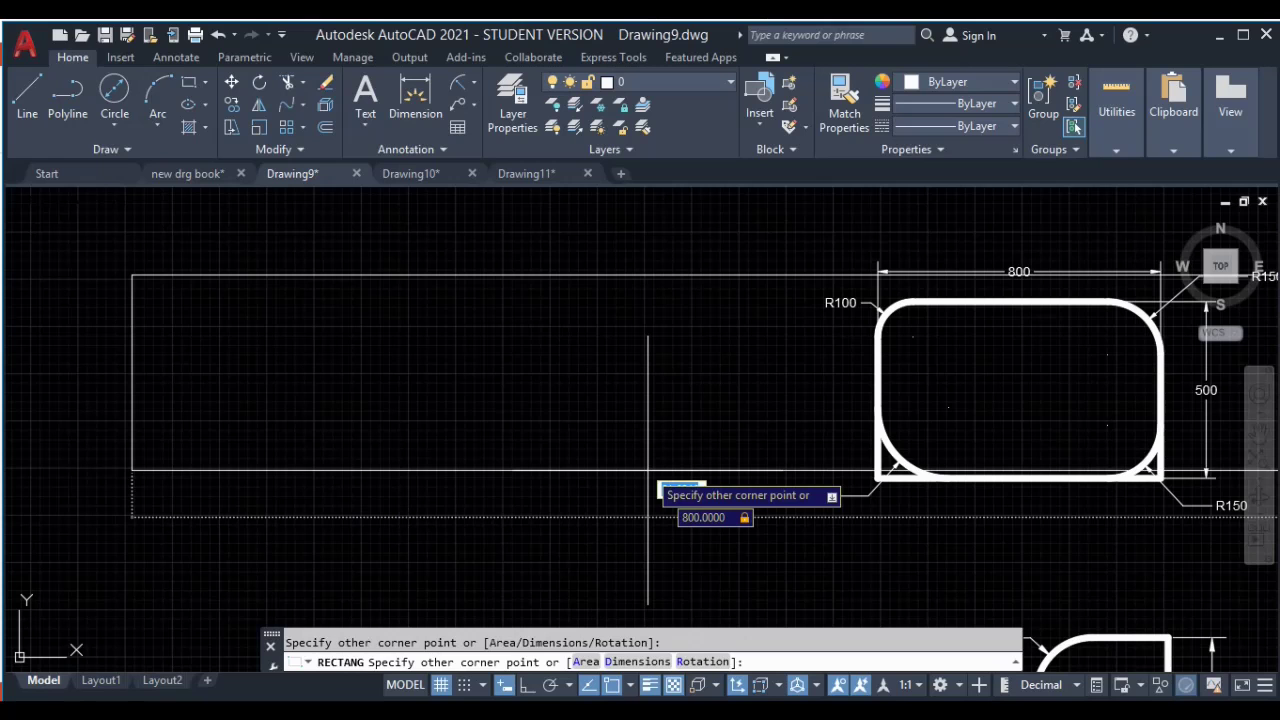
type("500")
key("Return")
scroll(646, 466, "down", 2)
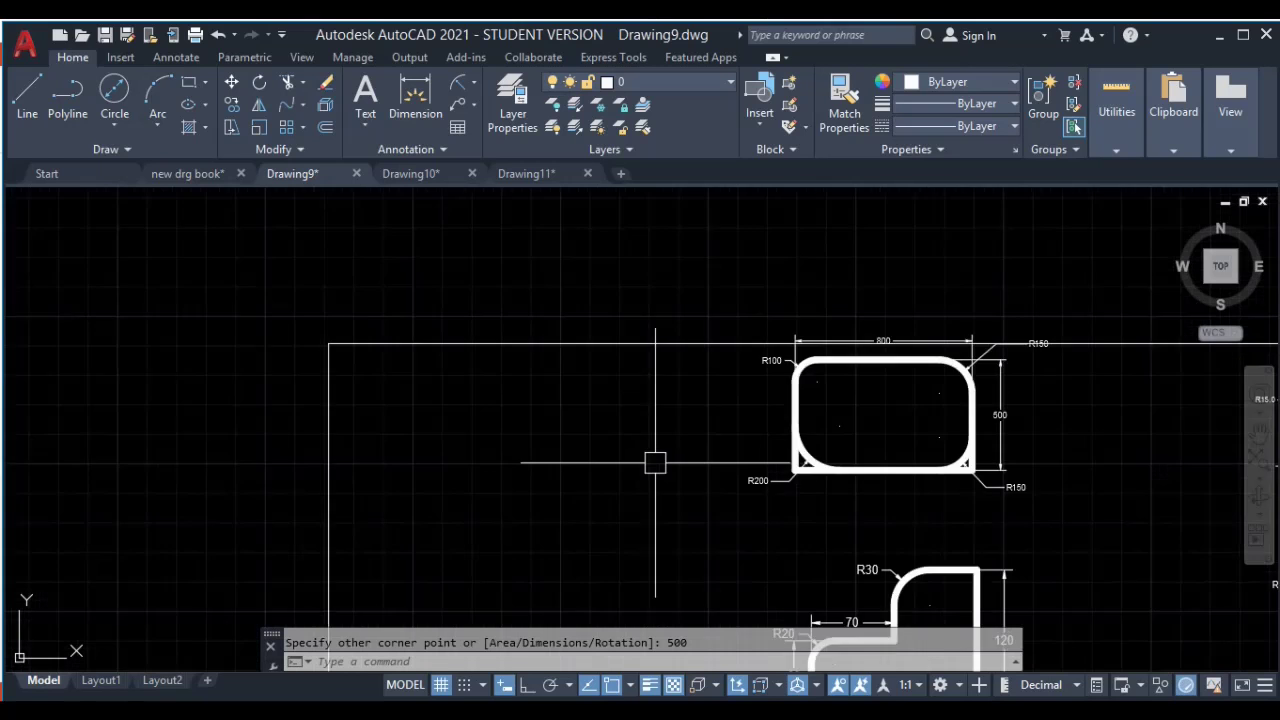
scroll(654, 460, "down", 3)
mouse_move(660, 300)
middle_mouse_down()
mouse_move(539, 334)
mouse_move(430, 334)
middle_mouse_up()
left_click(688, 400)
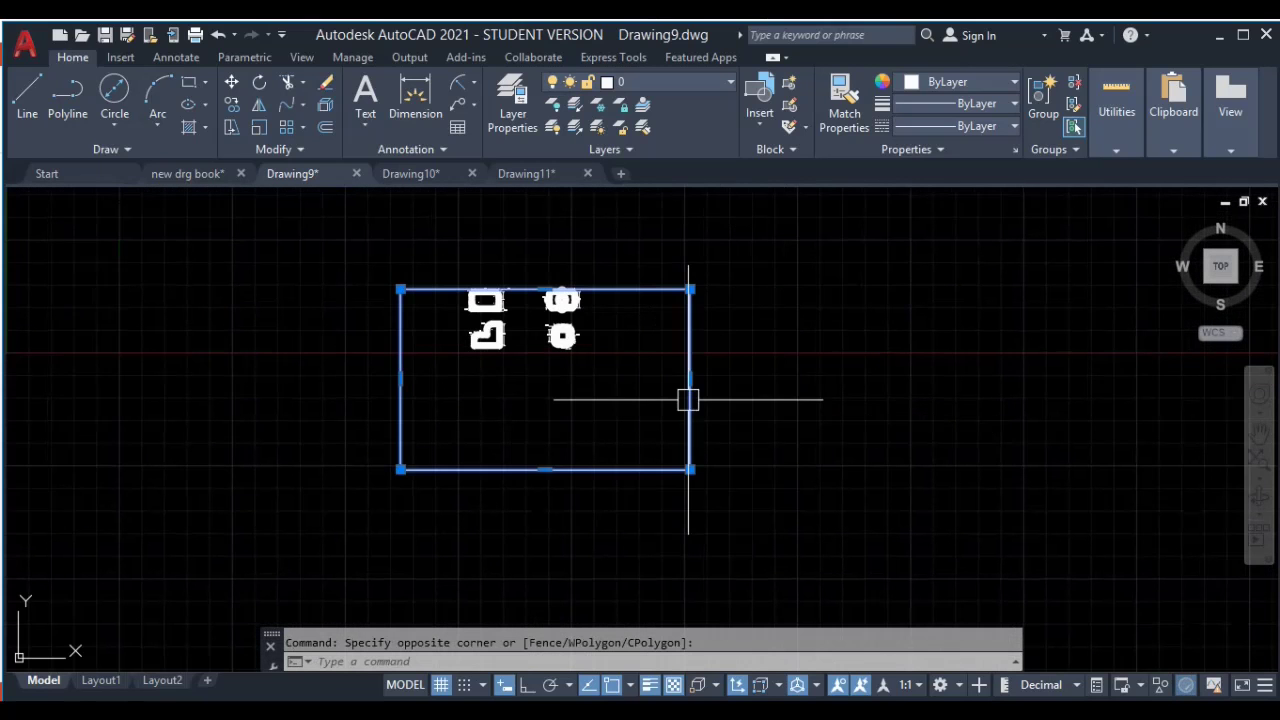
left_click(651, 426)
type("m")
key("Return")
left_click(632, 408)
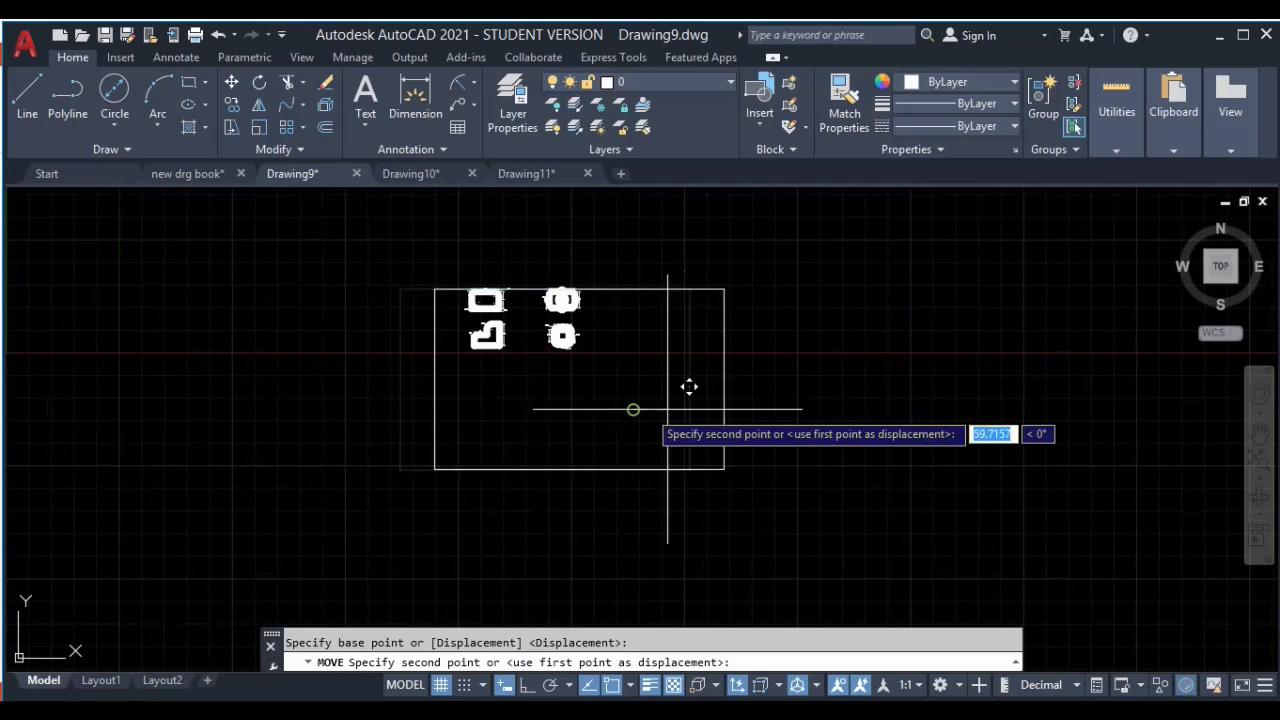
left_click(930, 381)
key("Escape")
middle_click_drag(829, 449, 679, 508)
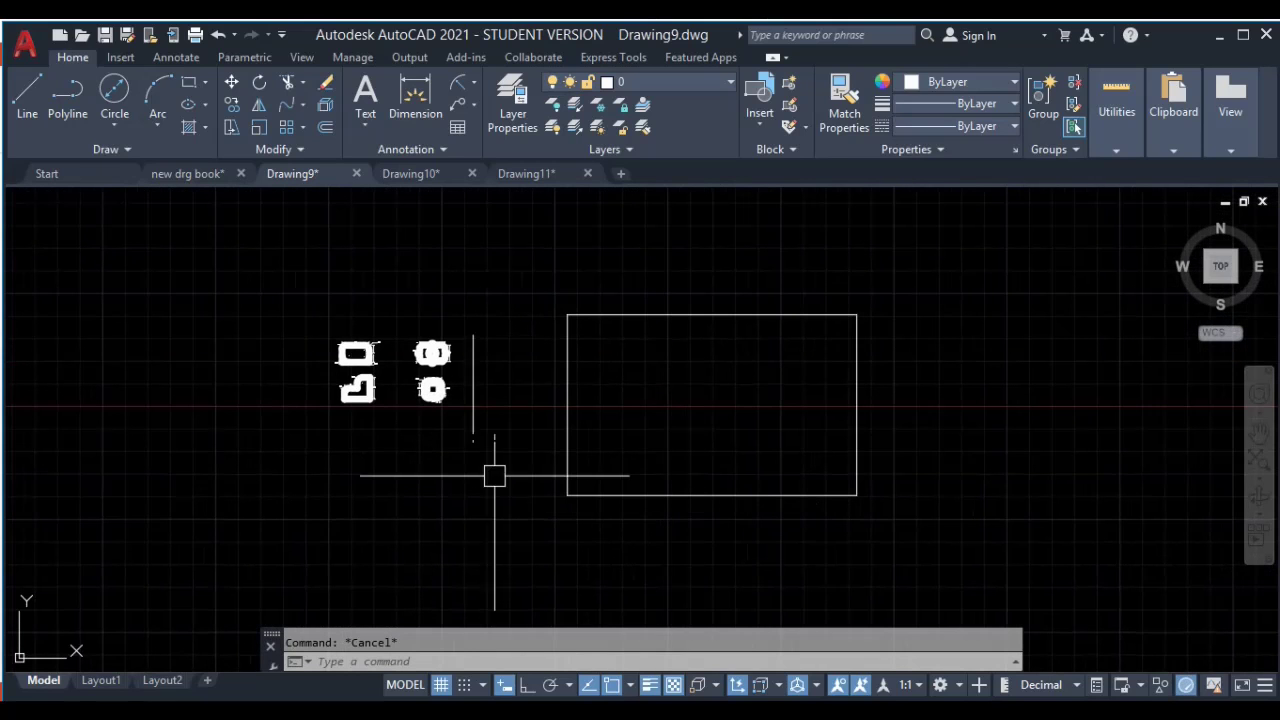
left_click(457, 423)
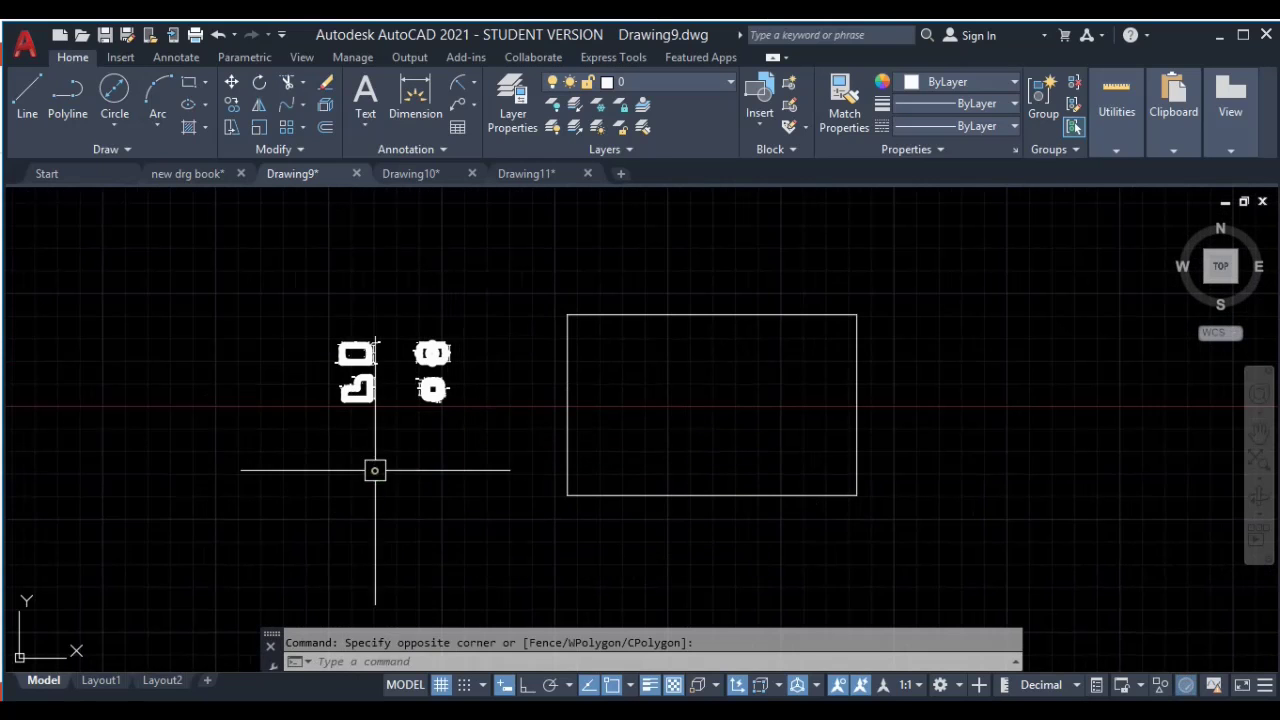
left_click(393, 556)
key("Delete")
scroll(531, 461, "up", 5)
Step: Bring the area near the origin into view and cancel a misplaced first rectangle attempt
scroll(310, 340, "up", 4)
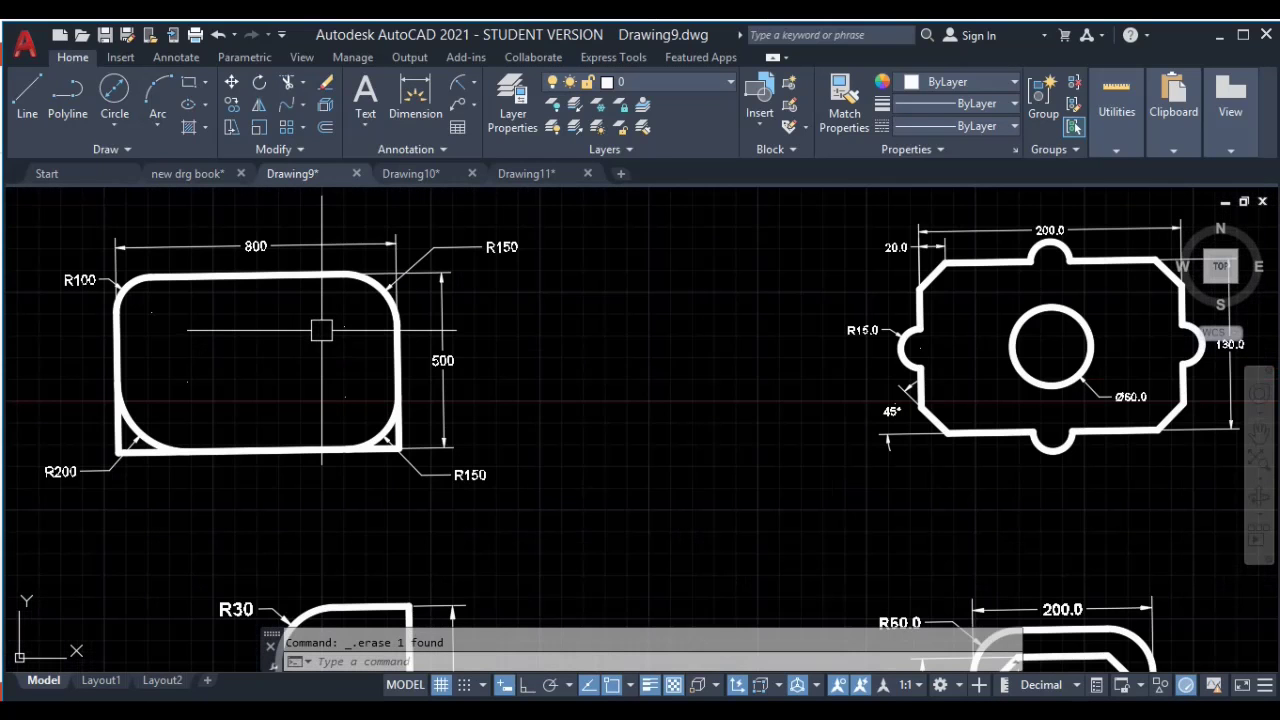
key("Escape")
scroll(380, 380, "down", 4)
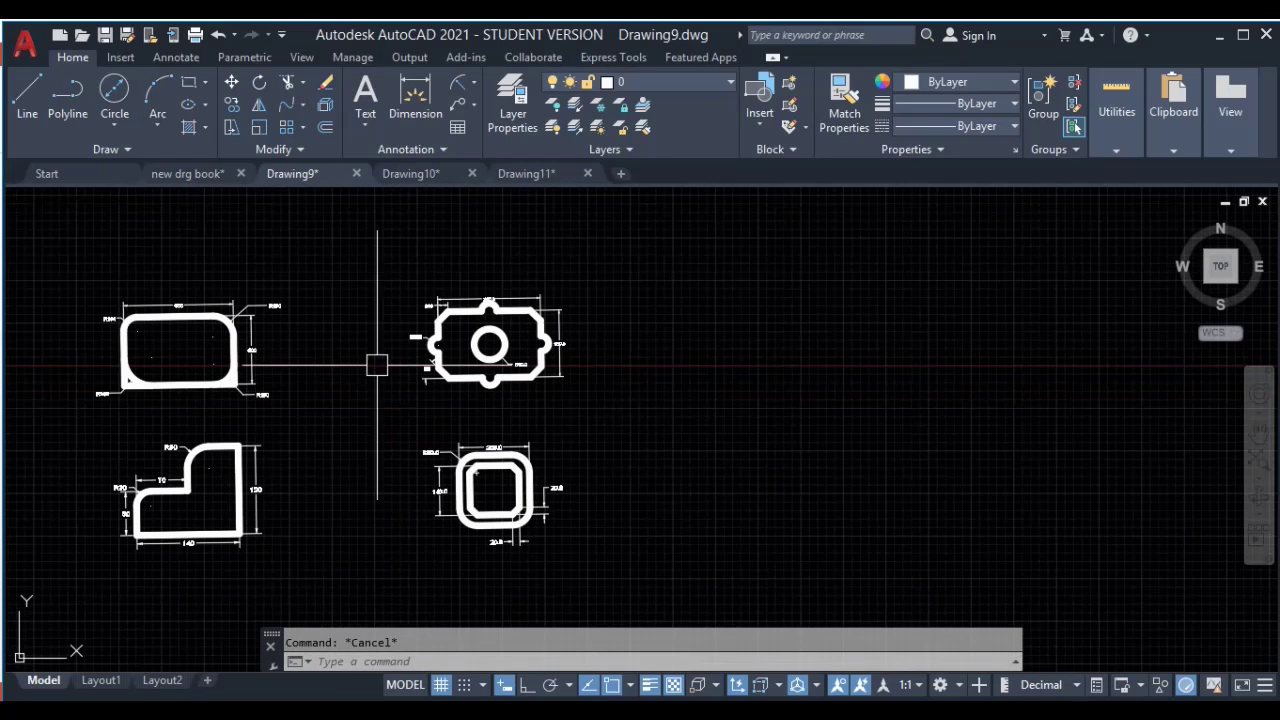
type("rec")
key("Return")
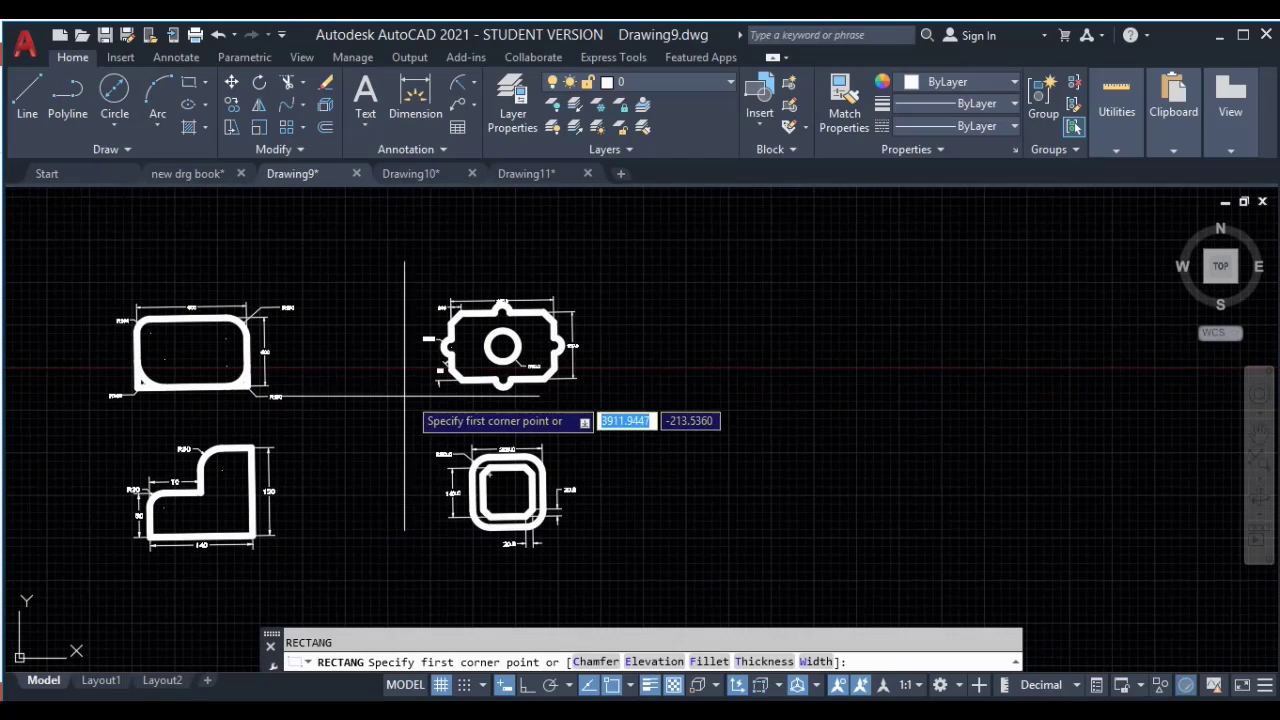
middle_click_drag(349, 349, 357, 387)
scroll(600, 423, "up", 2)
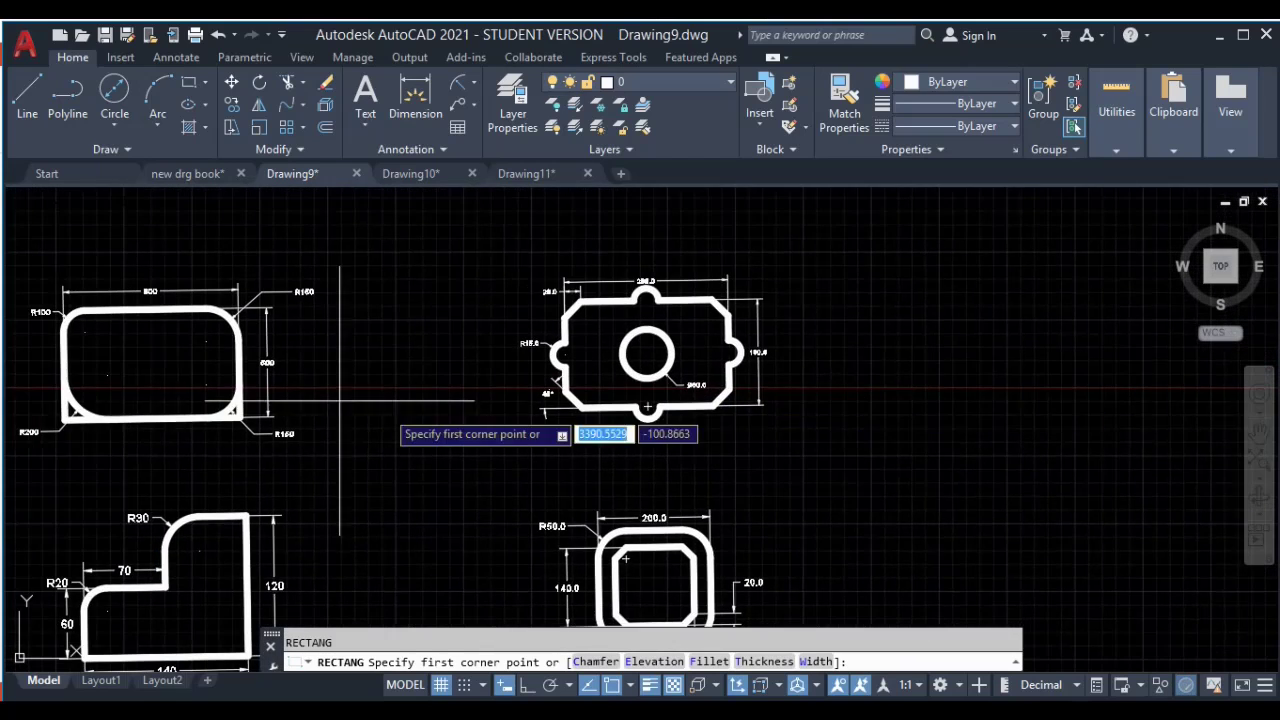
scroll(400, 428, "down", 3)
mouse_move(241, 360)
middle_mouse_down()
mouse_move(330, 370)
mouse_move(1020, 337)
mouse_move(814, 400)
mouse_move(849, 349)
mouse_move(847, 466)
middle_mouse_up()
scroll(885, 390, "up", 5)
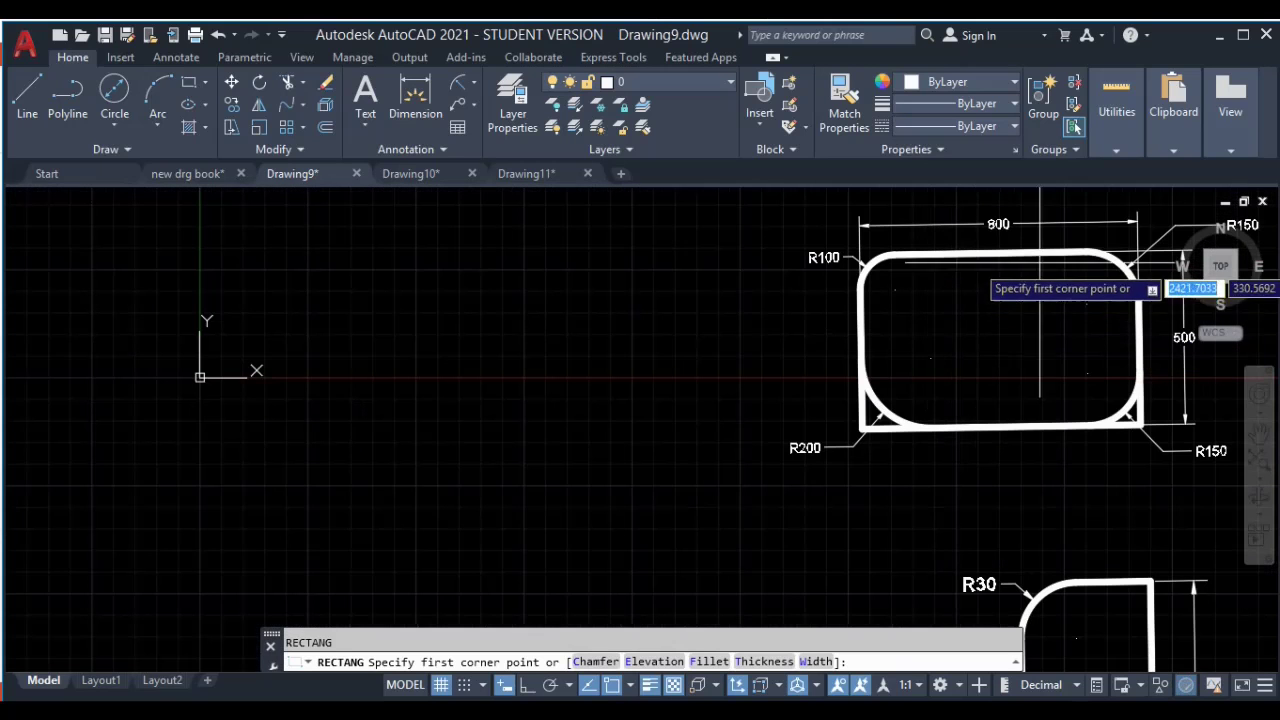
middle_click_drag(750, 420, 892, 428)
left_click(69, 272)
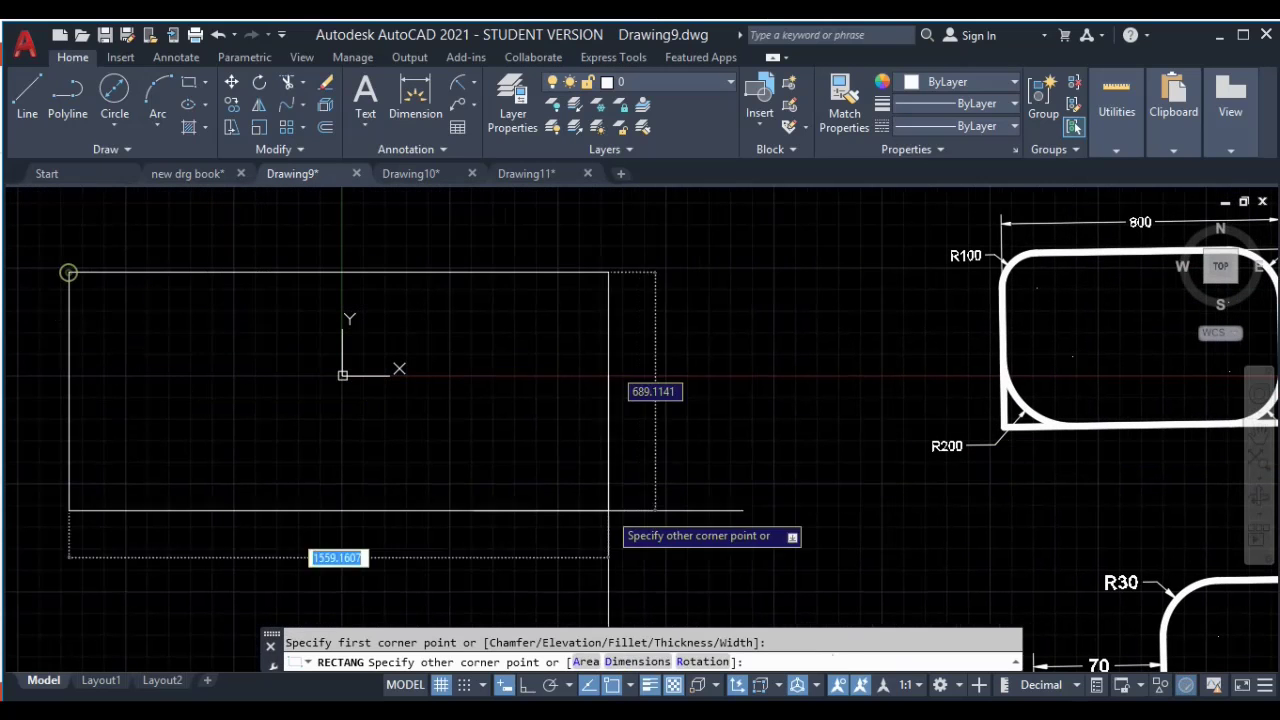
key("Escape")
type("re")
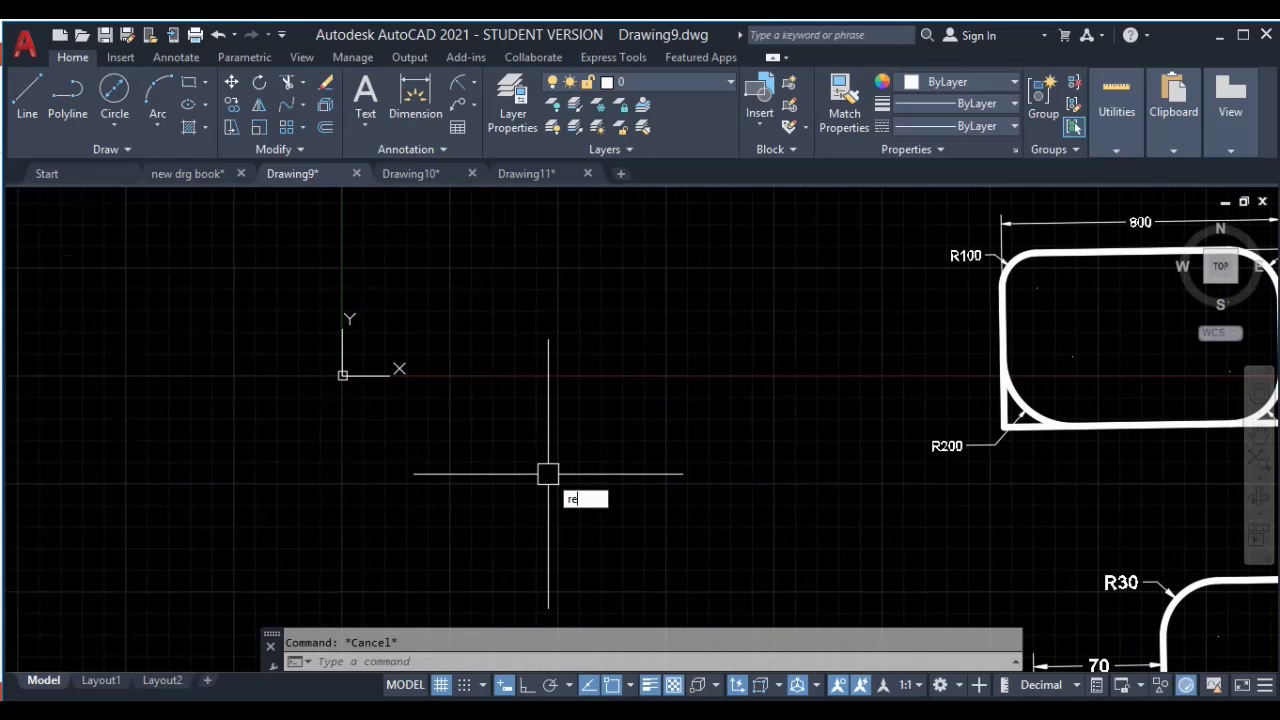
Step: Draw an 800 × 500 rectangle with its first corner near the origin
type("c")
key("Return")
left_click(211, 296)
type("800")
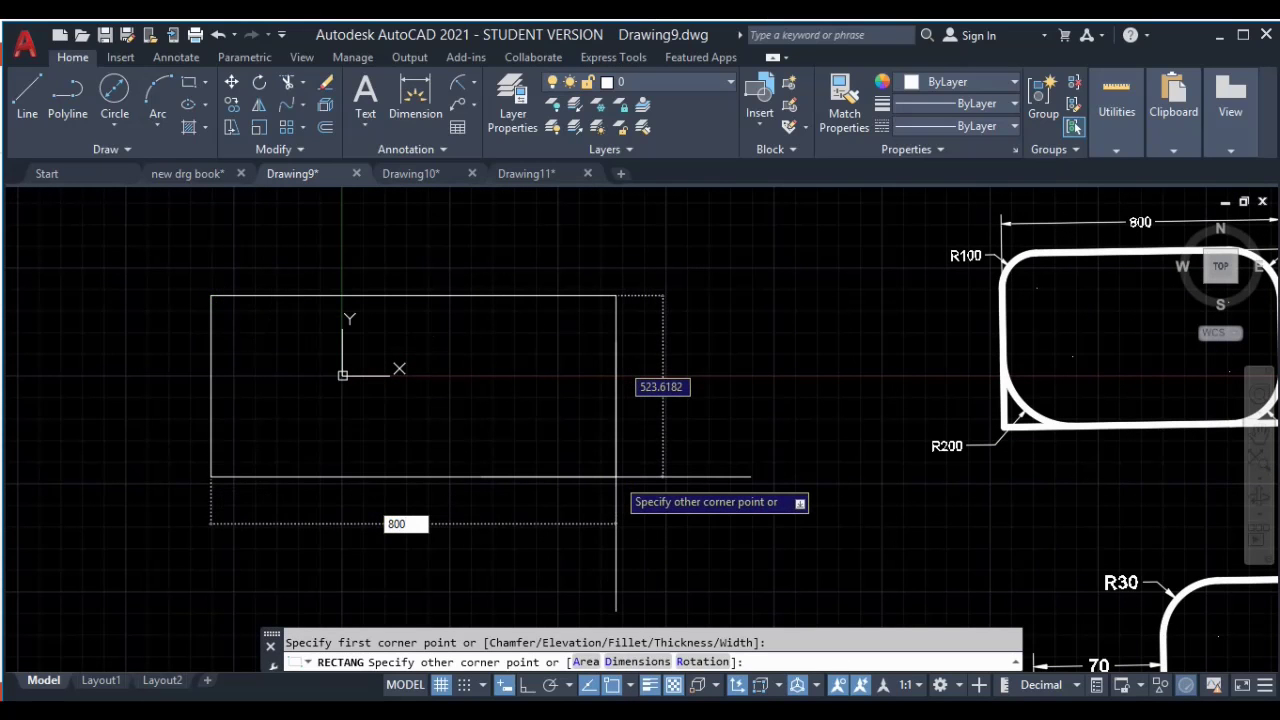
key("Tab")
type("5")
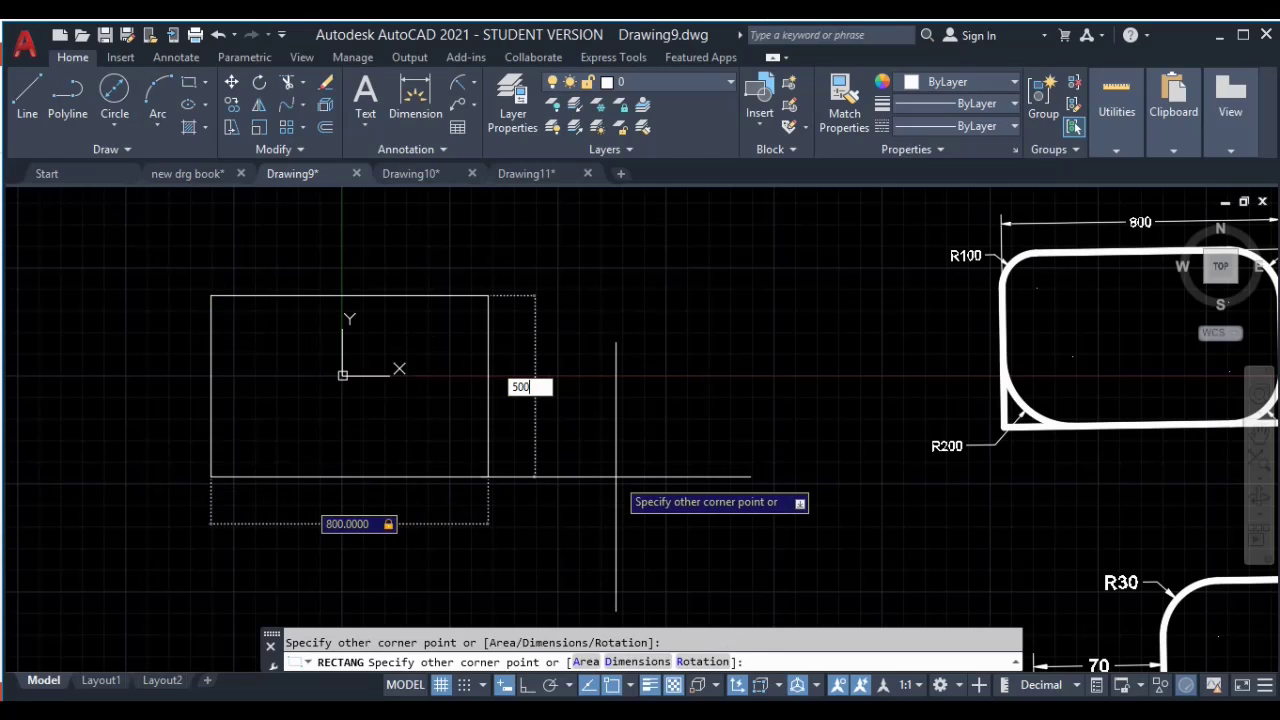
key("Return")
Step: Start a fillet and choose the Radius option to set the fillet radius
middle_click_drag(615, 477, 583, 528)
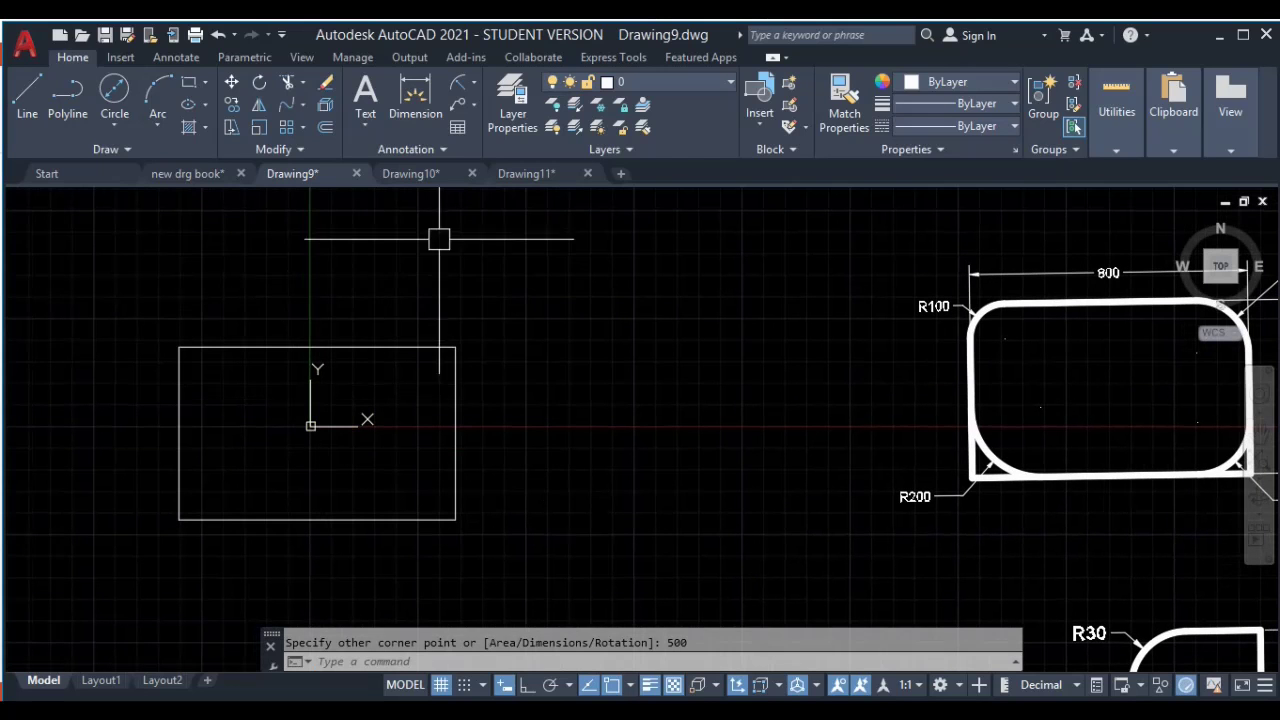
type("f")
key("Return")
type("r")
key("Return")
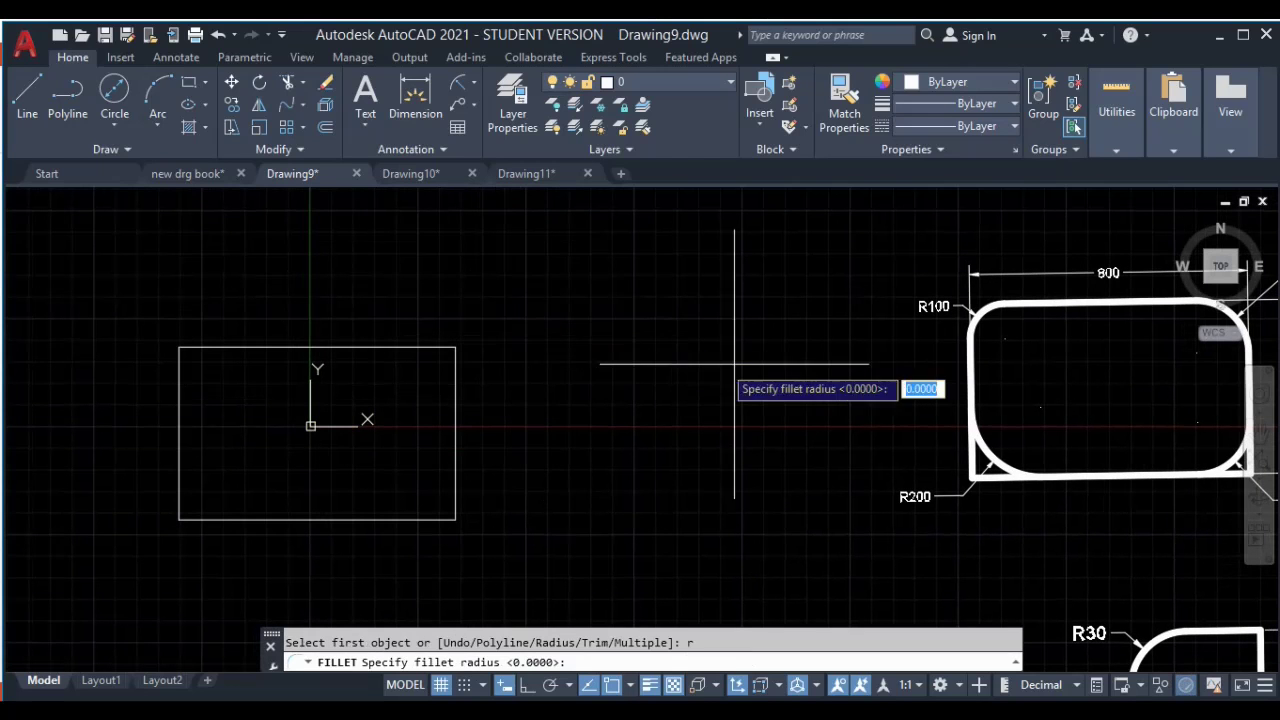
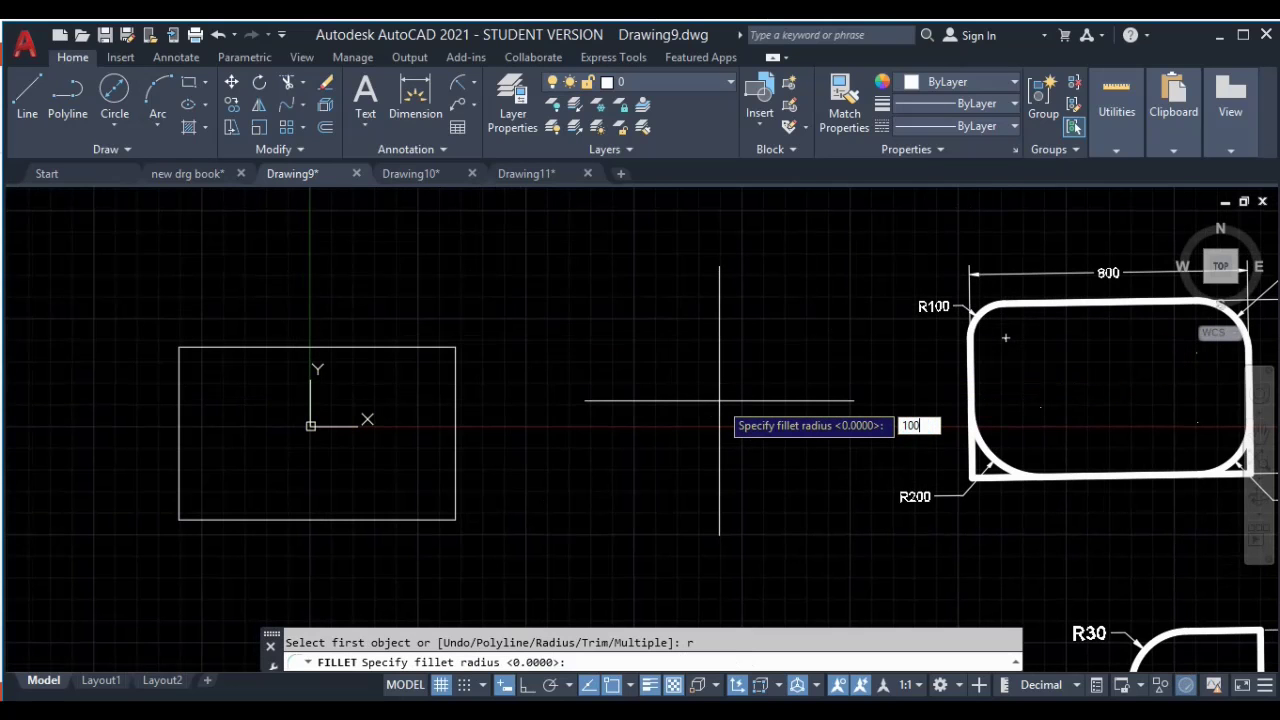
Step: Round the rectangle's top-left corner with a 100 radius
key("Return")
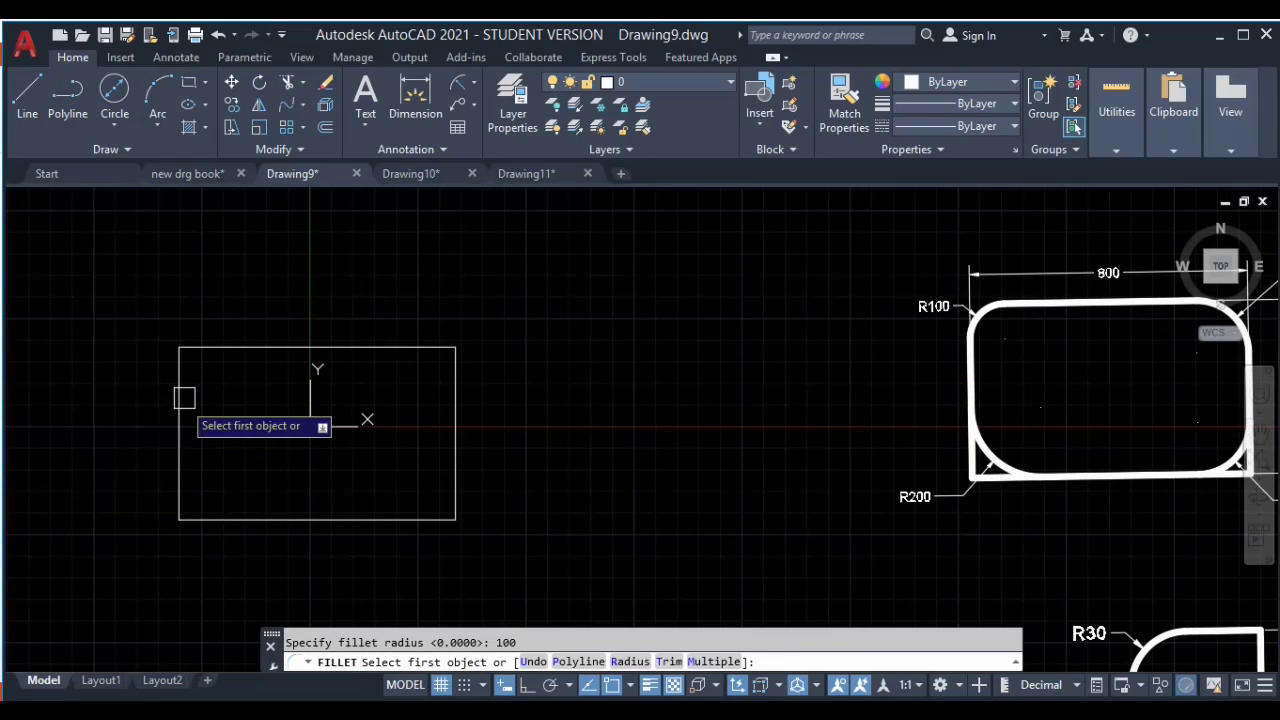
left_click(182, 398)
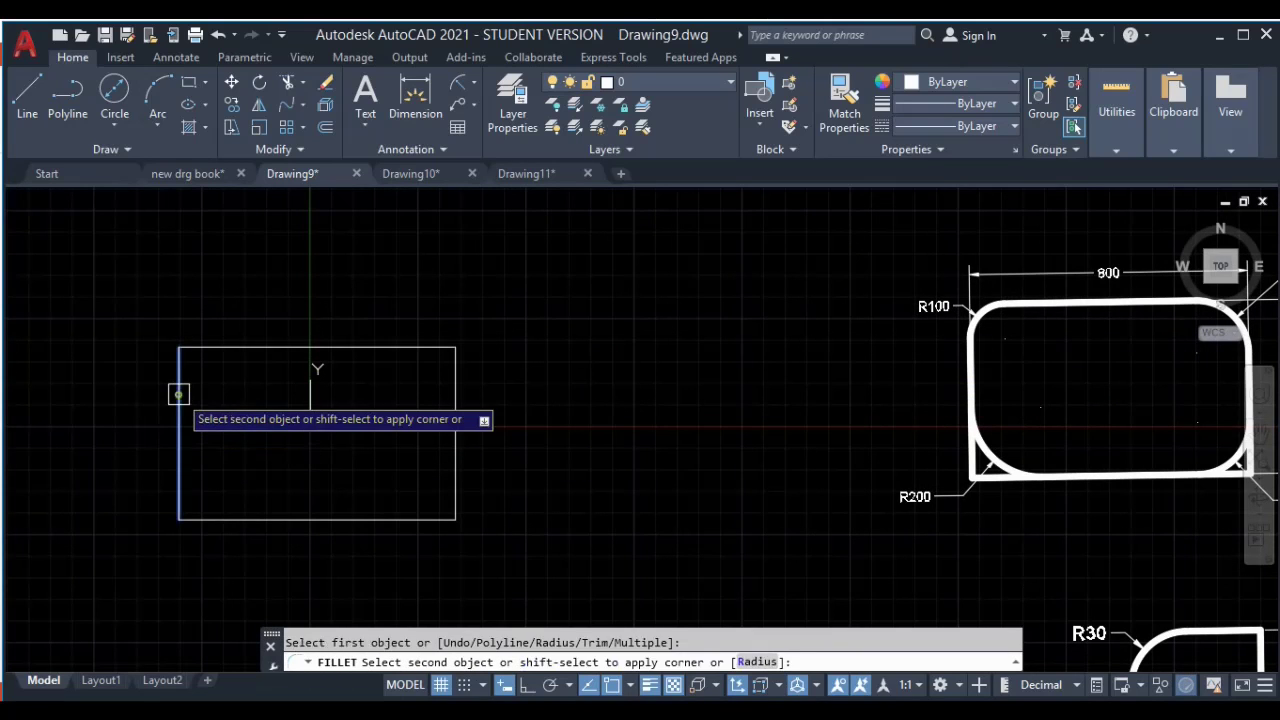
left_click(234, 347)
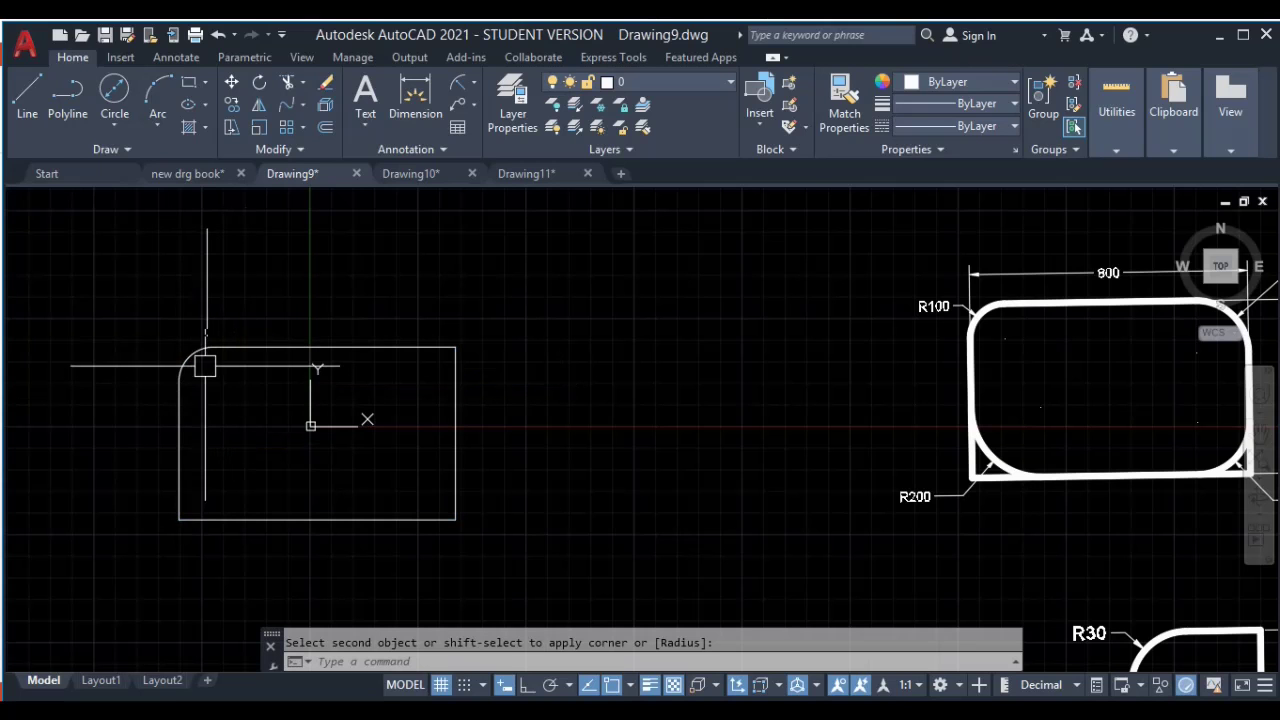
middle_click_drag(751, 359, 536, 394)
middle_click_drag(1052, 322, 955, 352)
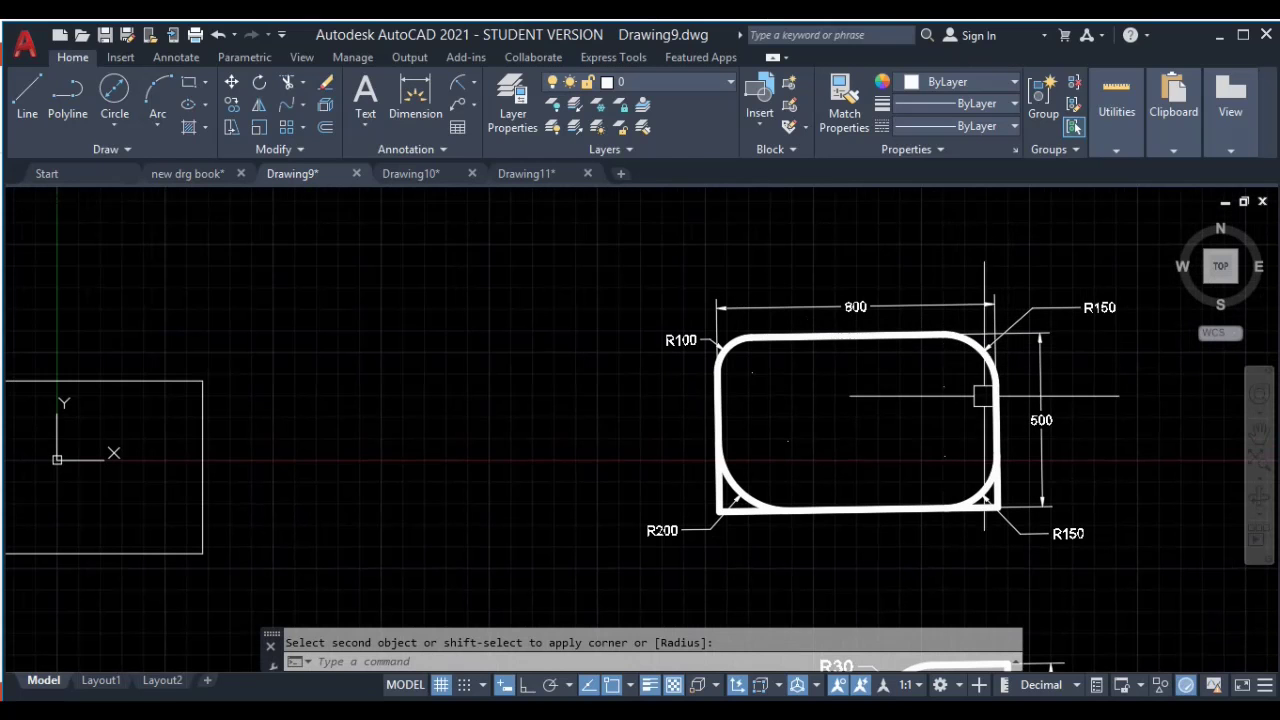
middle_click_drag(466, 386, 606, 386)
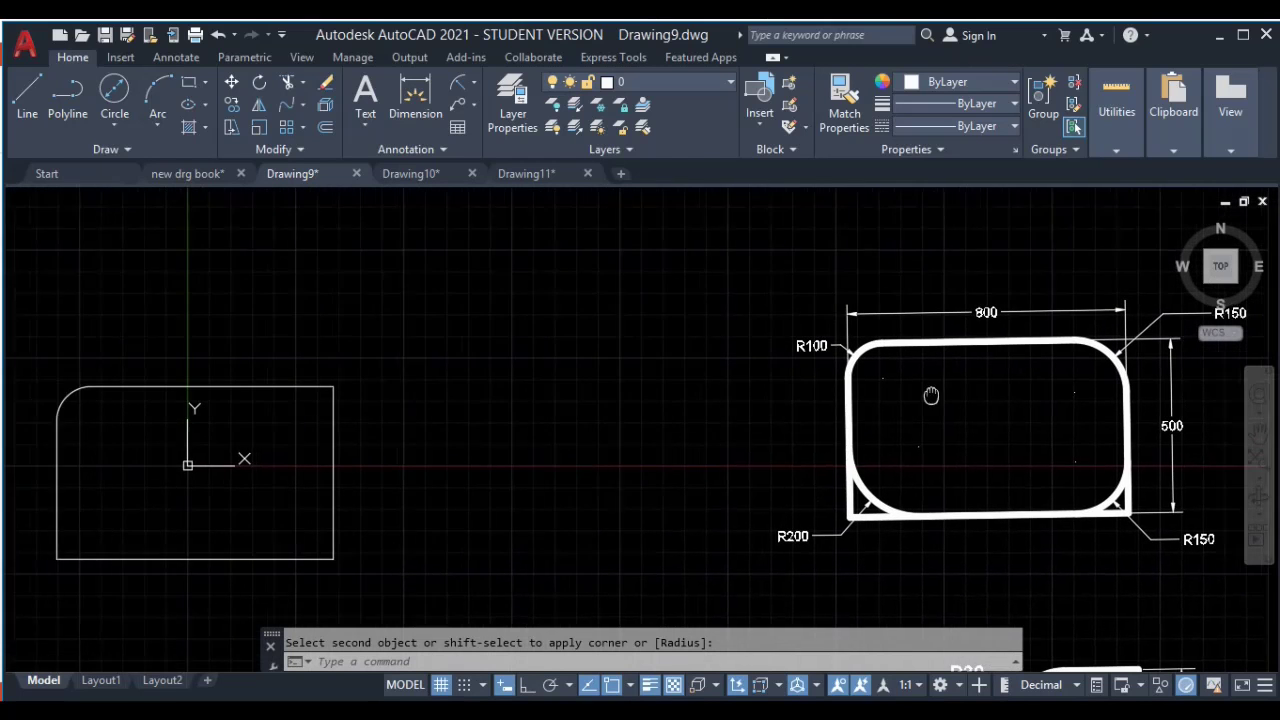
middle_click_drag(926, 400, 854, 400)
middle_click_drag(182, 401, 366, 381)
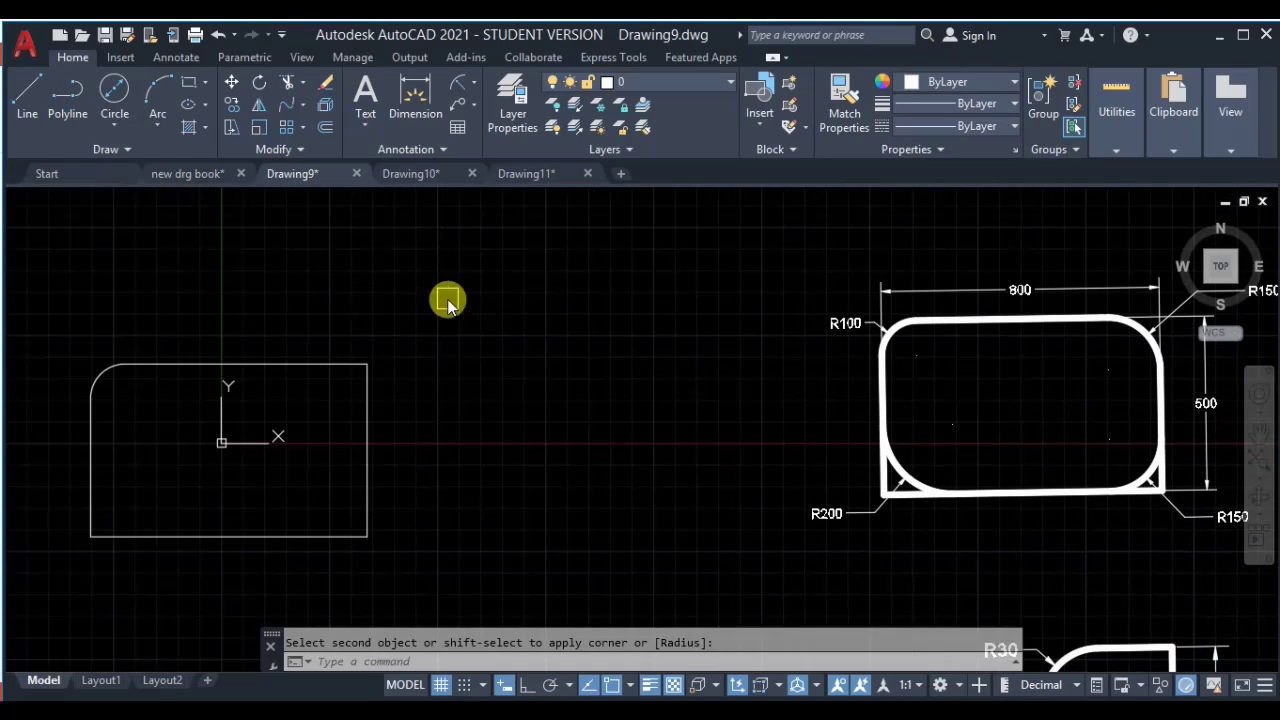
Step: Change the fillet radius to 150 and round the top-right corner
key("Return")
type("r")
key("Return")
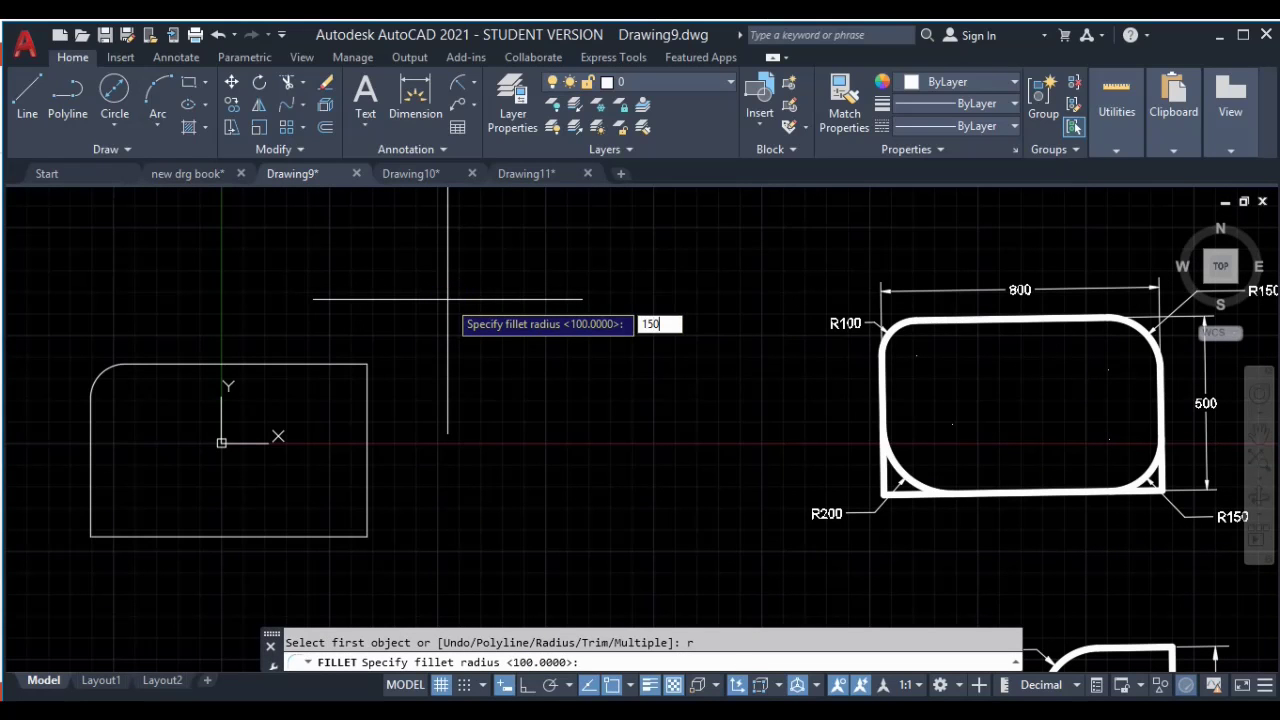
key("Return")
left_click(300, 369)
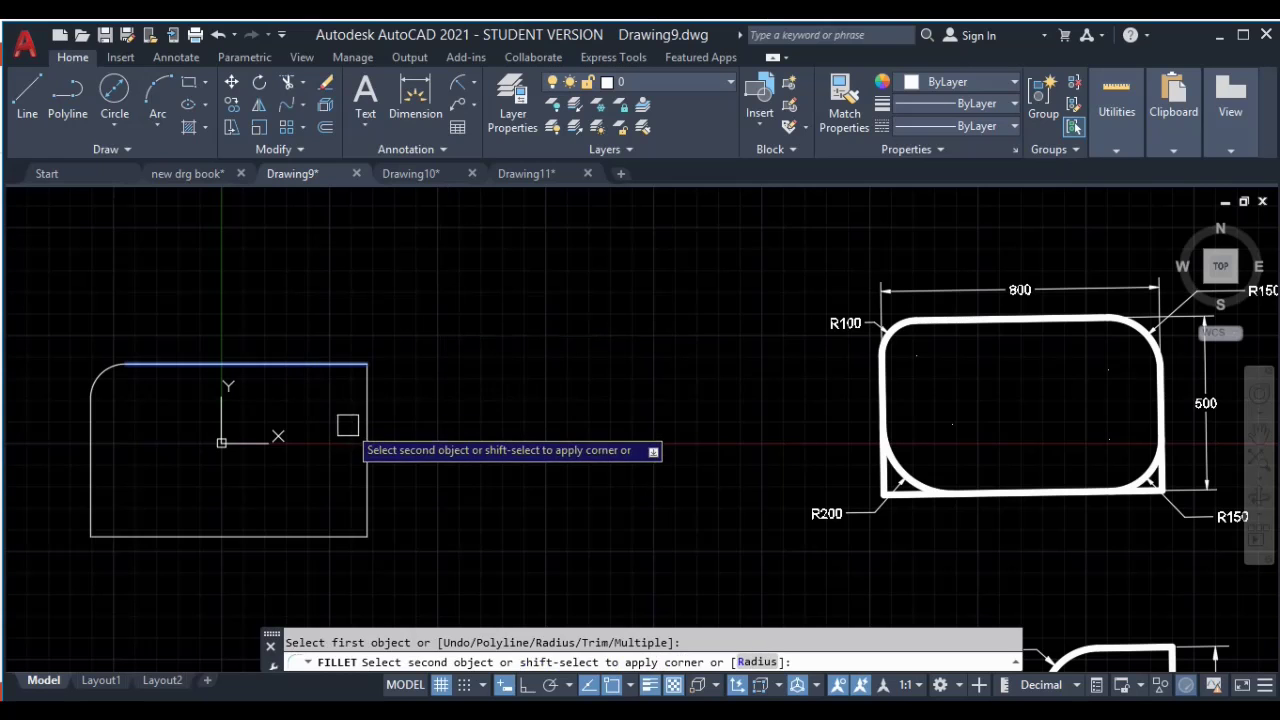
left_click(365, 428)
middle_click_drag(635, 461, 523, 429)
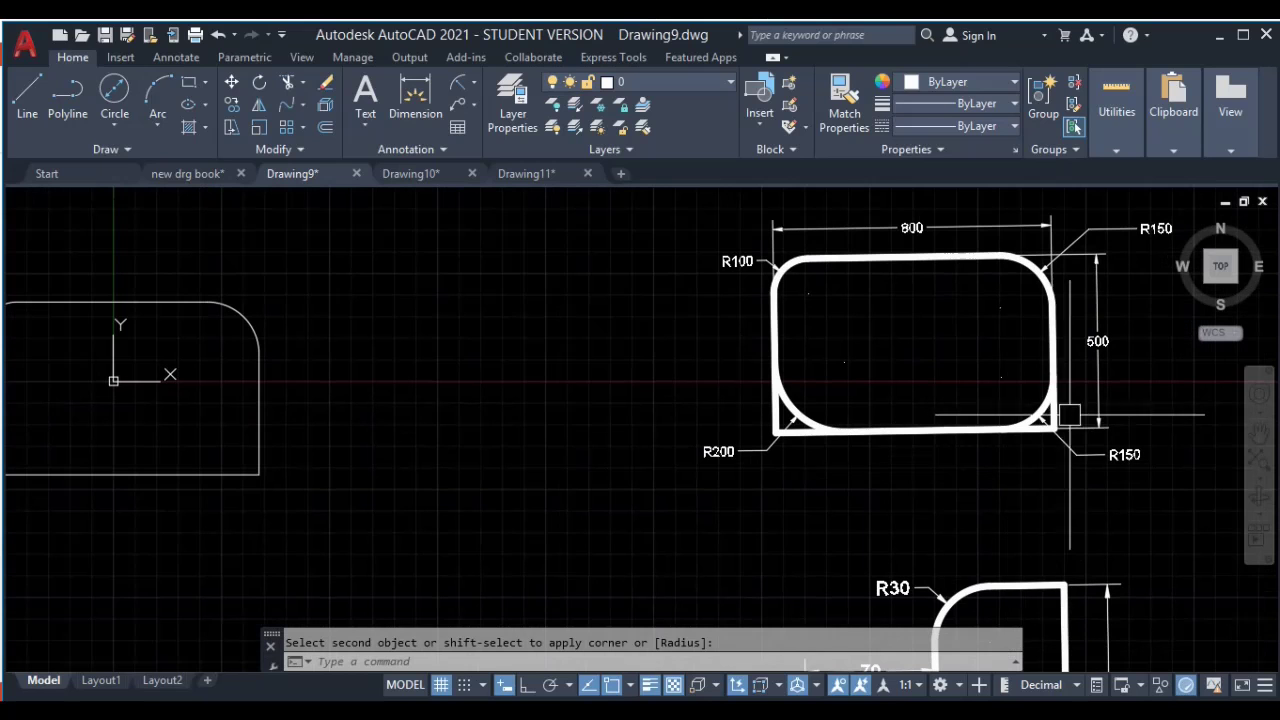
middle_click_drag(469, 471, 651, 451)
Step: Switch fillet to No trim and round the bottom-right corner at radius 150
key("Escape")
key("Return")
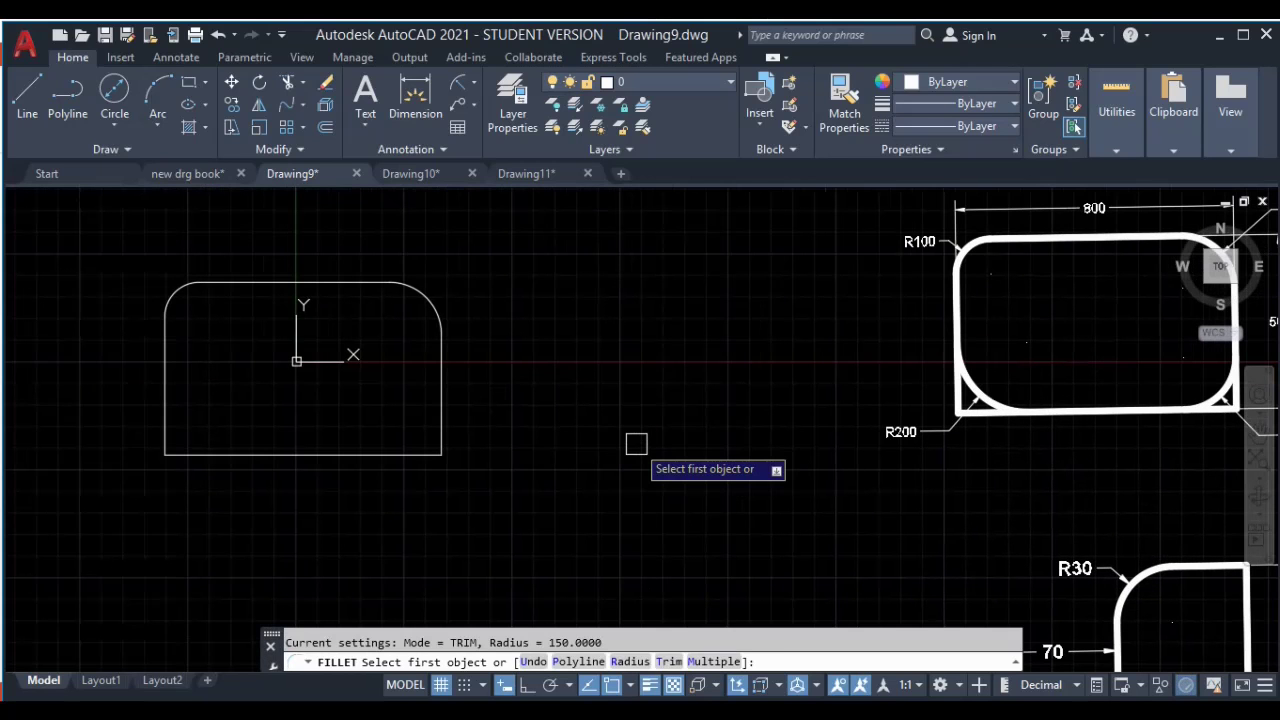
type("t")
key("Return")
left_click(685, 516)
left_click(410, 455)
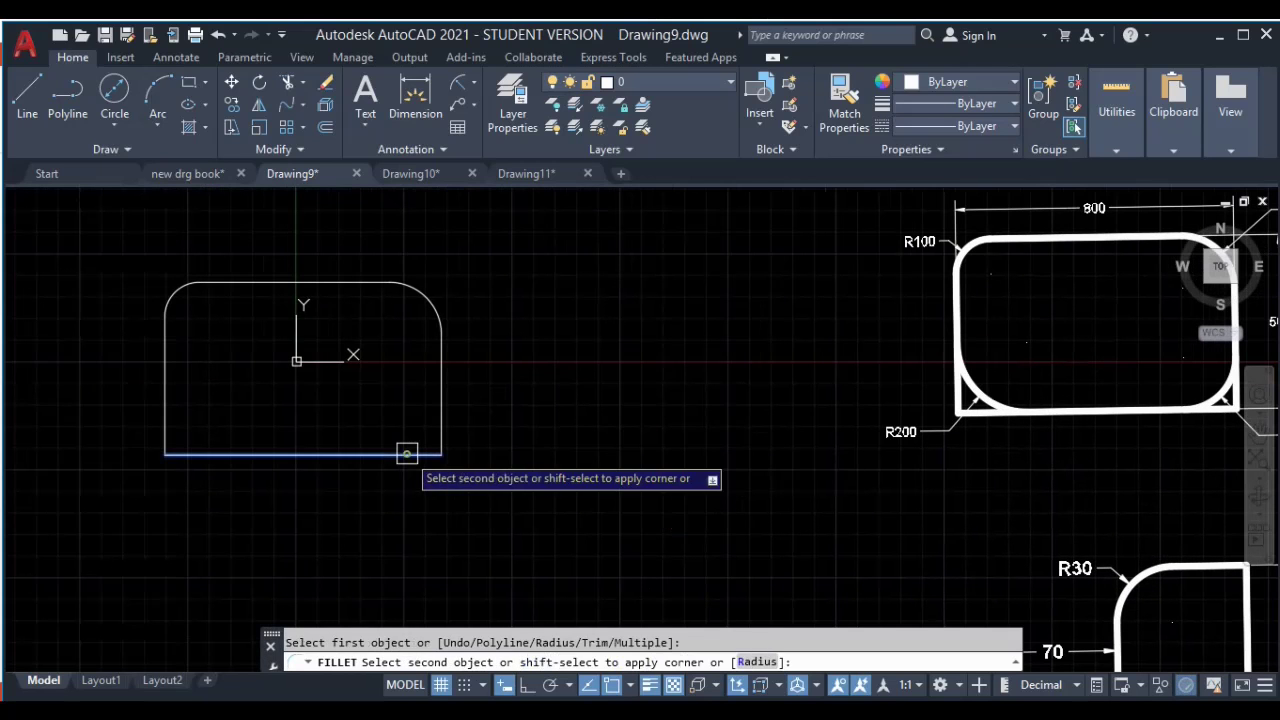
left_click(441, 418)
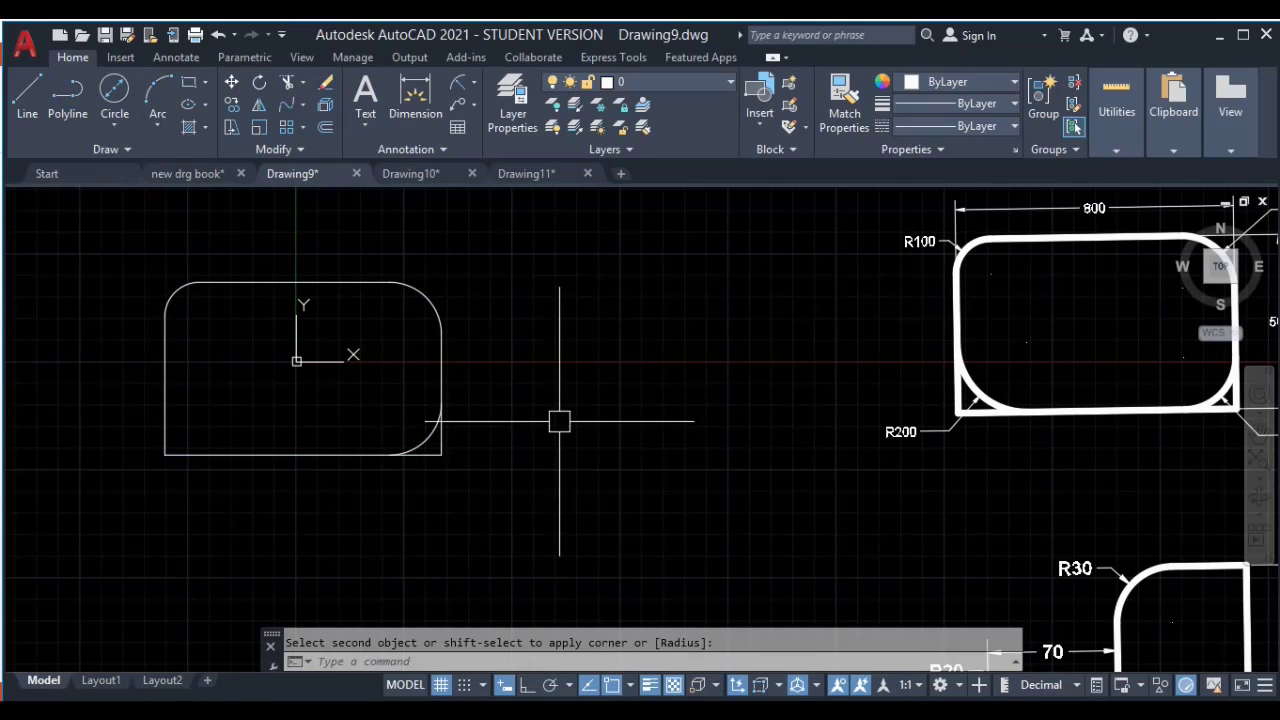
middle_click_drag(559, 421, 751, 440)
scroll(334, 394, "up", 2)
Step: Round the bottom-left corner with a 200 radius, leaving the corner lines untrimmed
right_click(334, 398)
type("r")
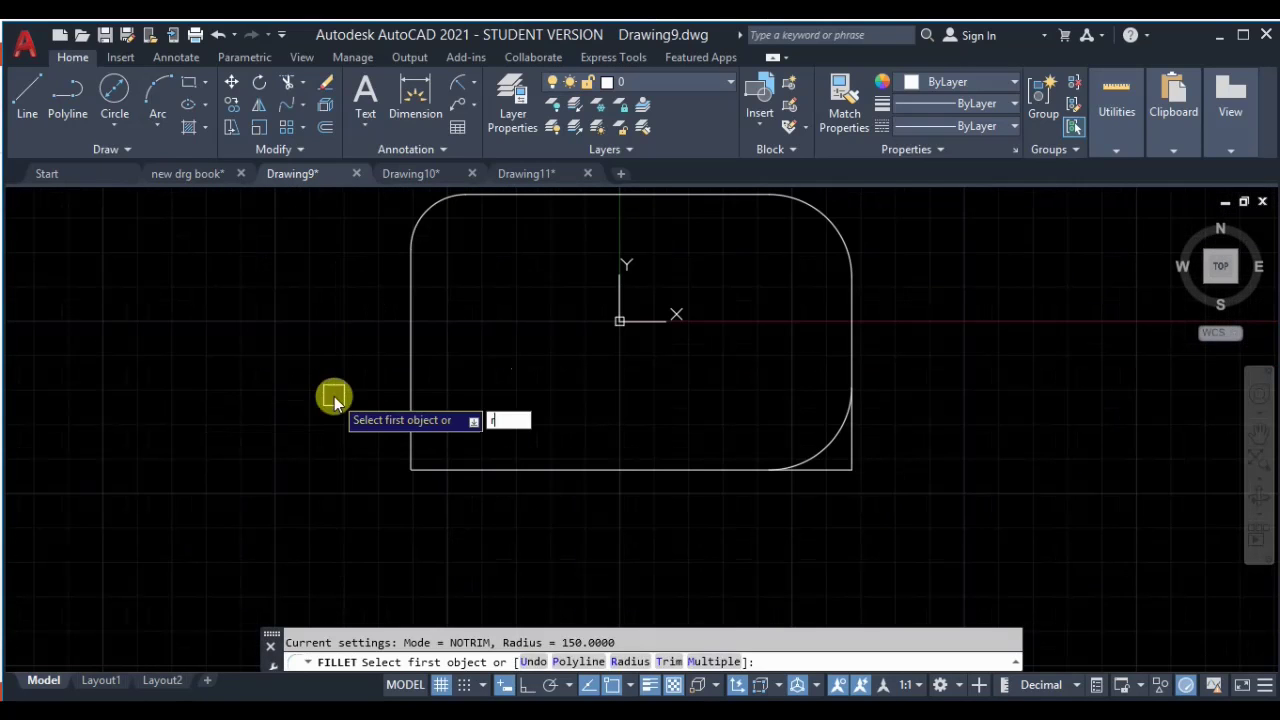
key("Return")
type("200")
key("Return")
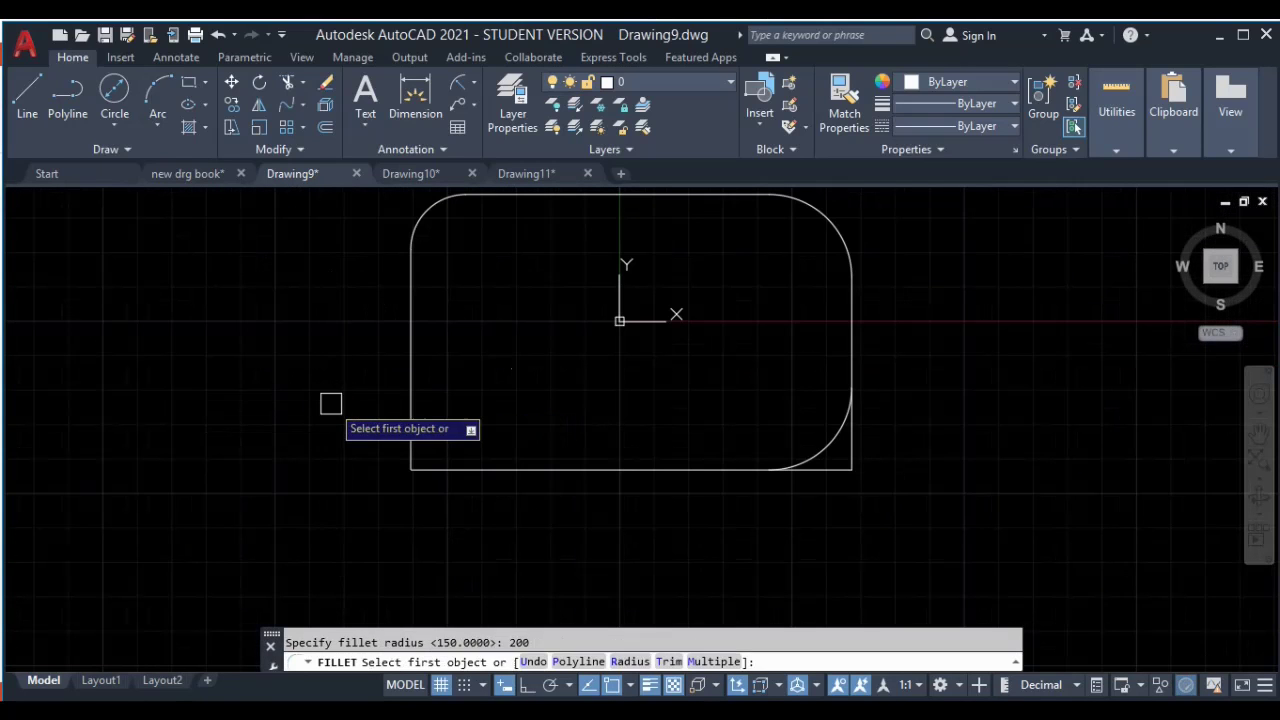
left_click(466, 477)
left_click(466, 477)
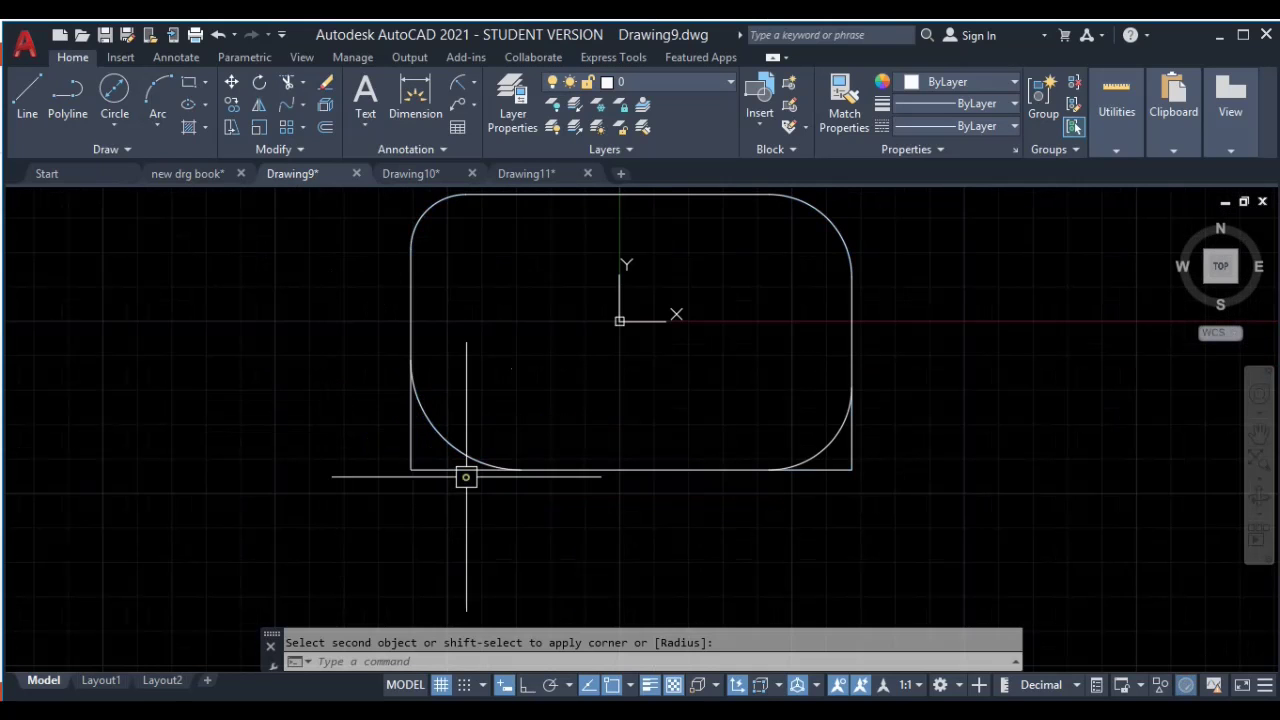
scroll(493, 417, "down", 3)
middle_click_drag(686, 522, 480, 408)
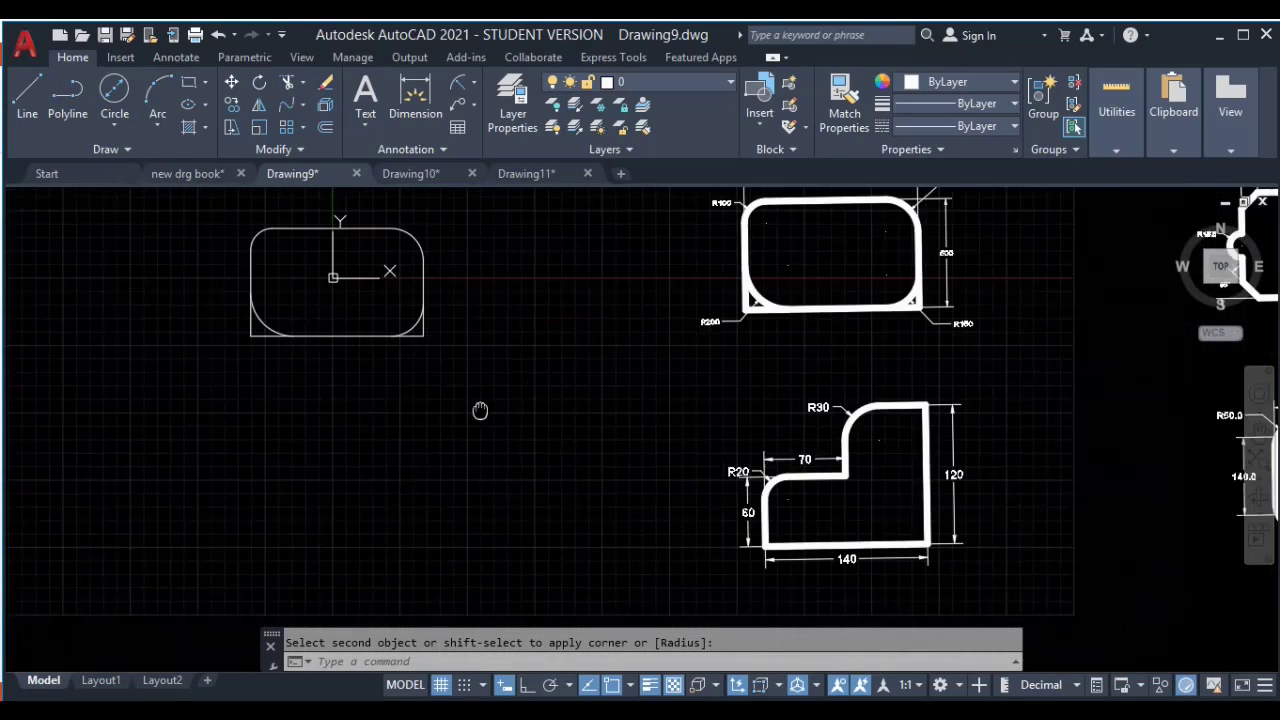
middle_click_drag(707, 486, 629, 463)
middle_click_drag(442, 441, 442, 358)
Step: With Ortho on, draw the outline's 140 base line and 120 right side
key("Escape")
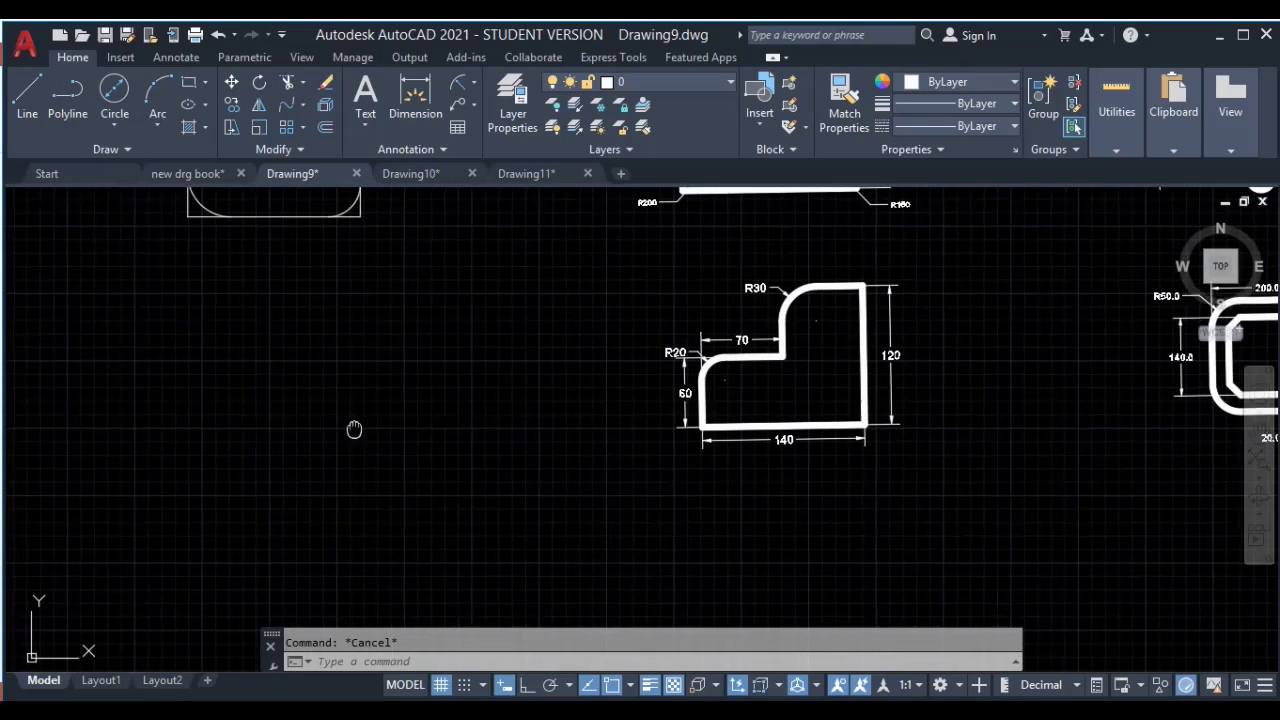
mouse_move(357, 428)
middle_mouse_down()
mouse_move(366, 434)
mouse_move(343, 457)
middle_mouse_up()
type("l")
key("Return")
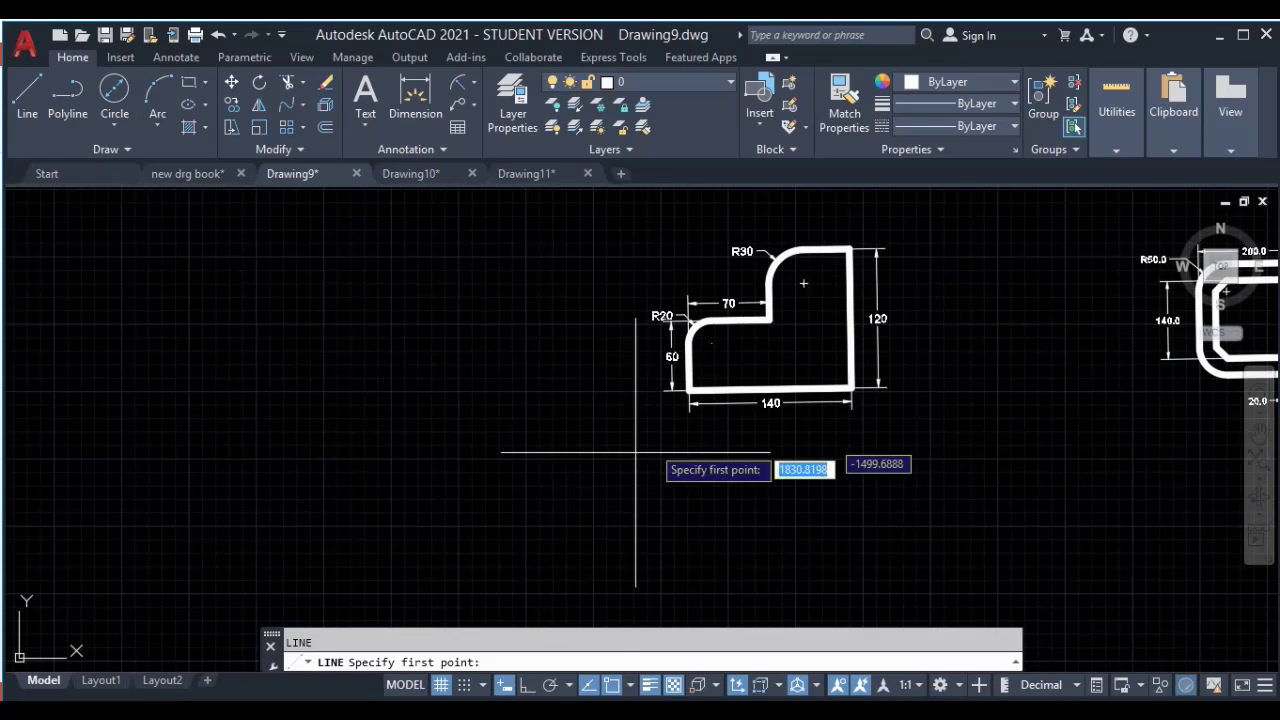
left_click(148, 544)
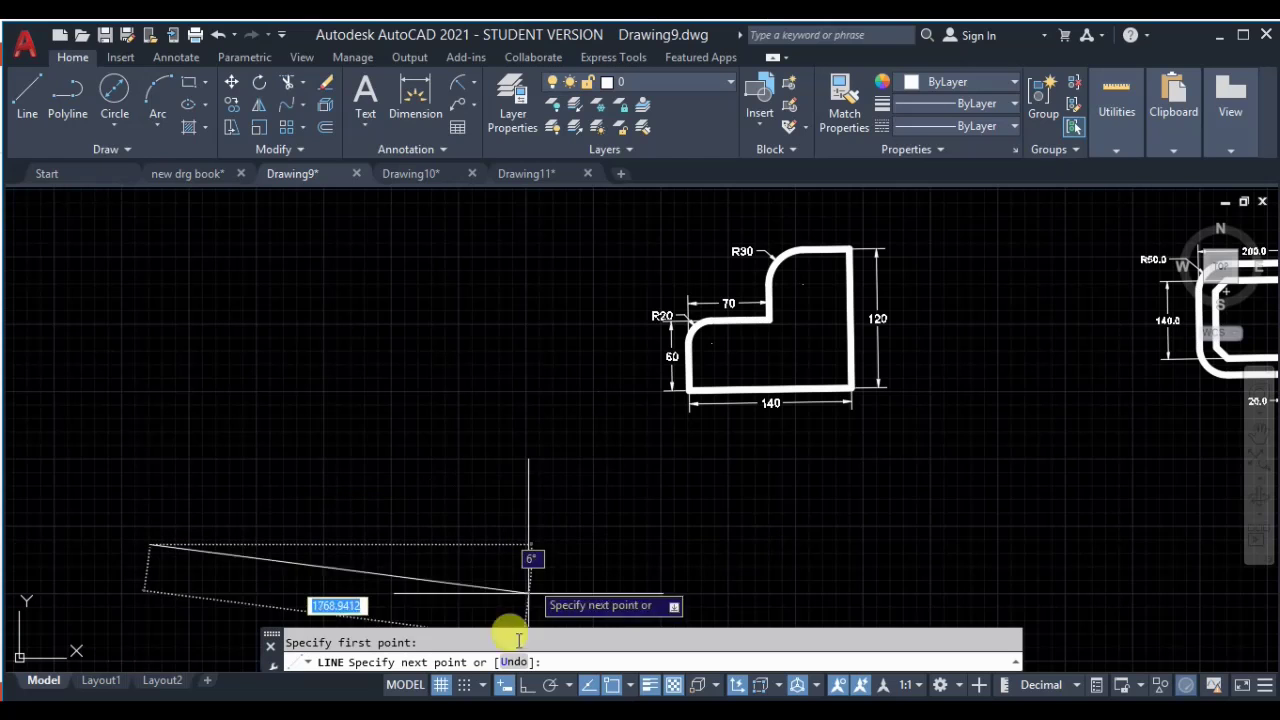
left_click(527, 684)
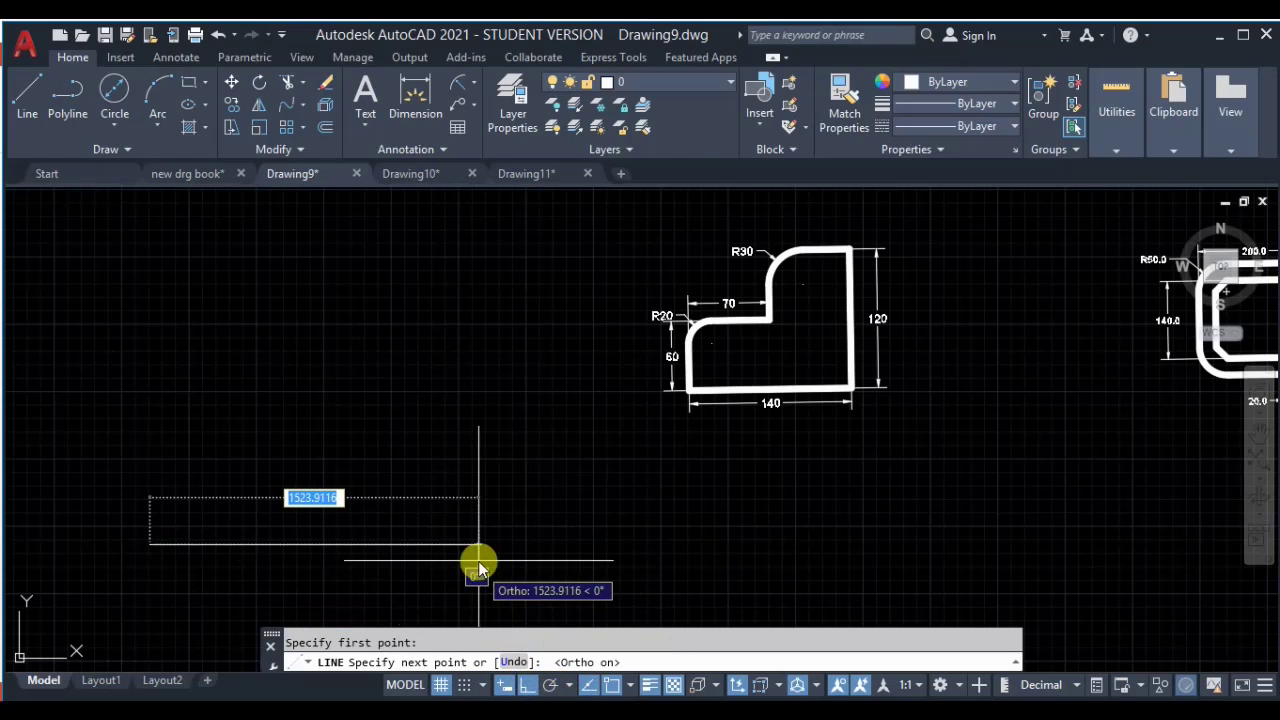
key("Return")
middle_click_drag(165, 543, 335, 517)
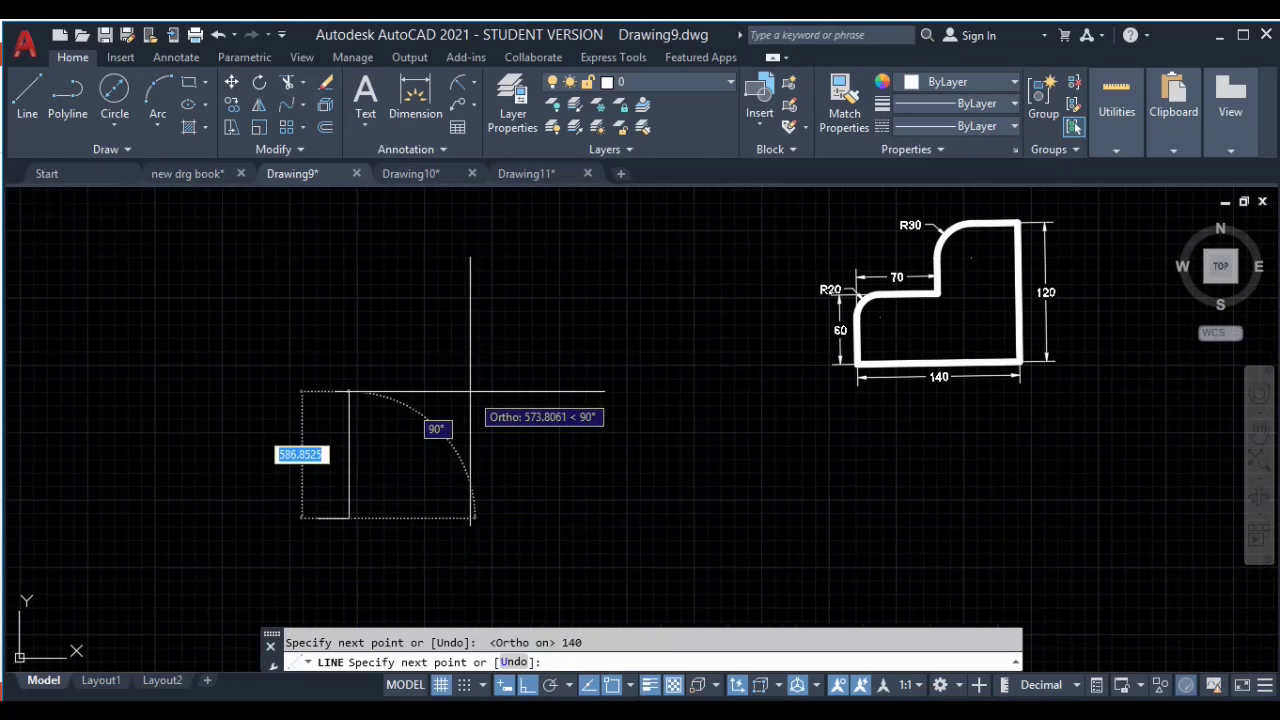
type("1")
key("Return")
Step: Finish the L-shaped outline with the 70, 60 and 70 step lines
scroll(430, 445, "down", 5)
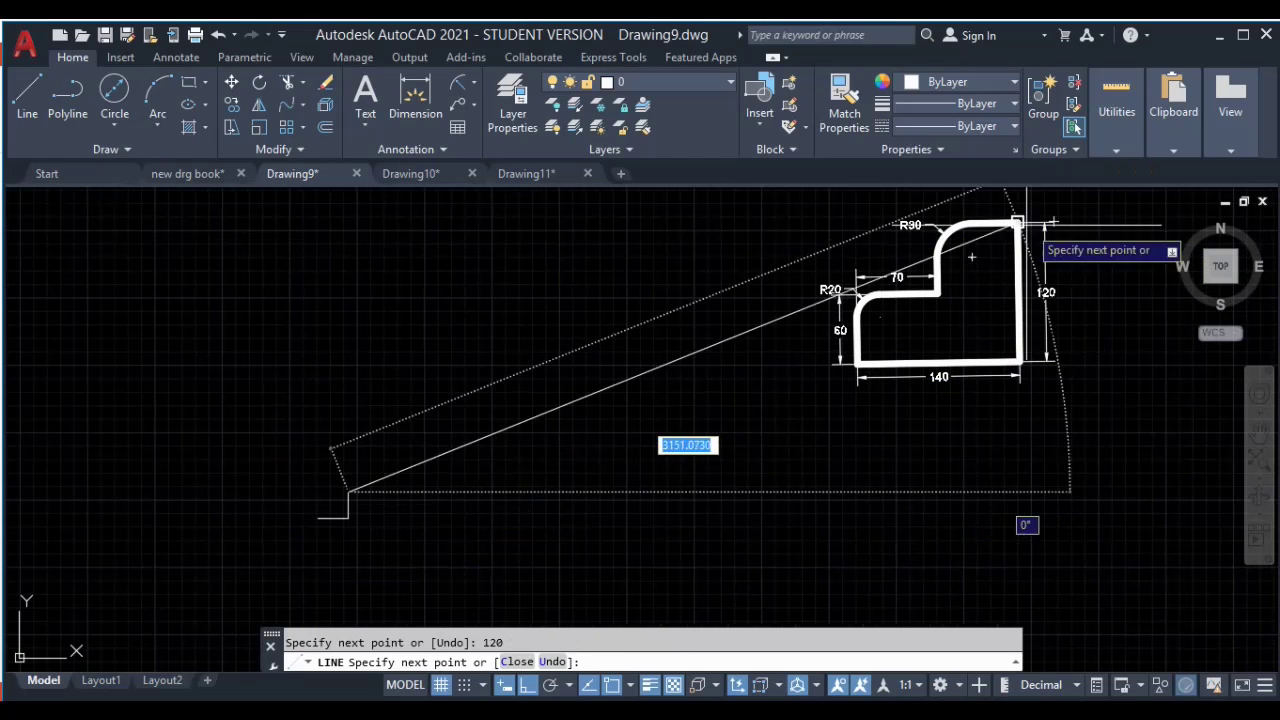
type("70")
key("Return")
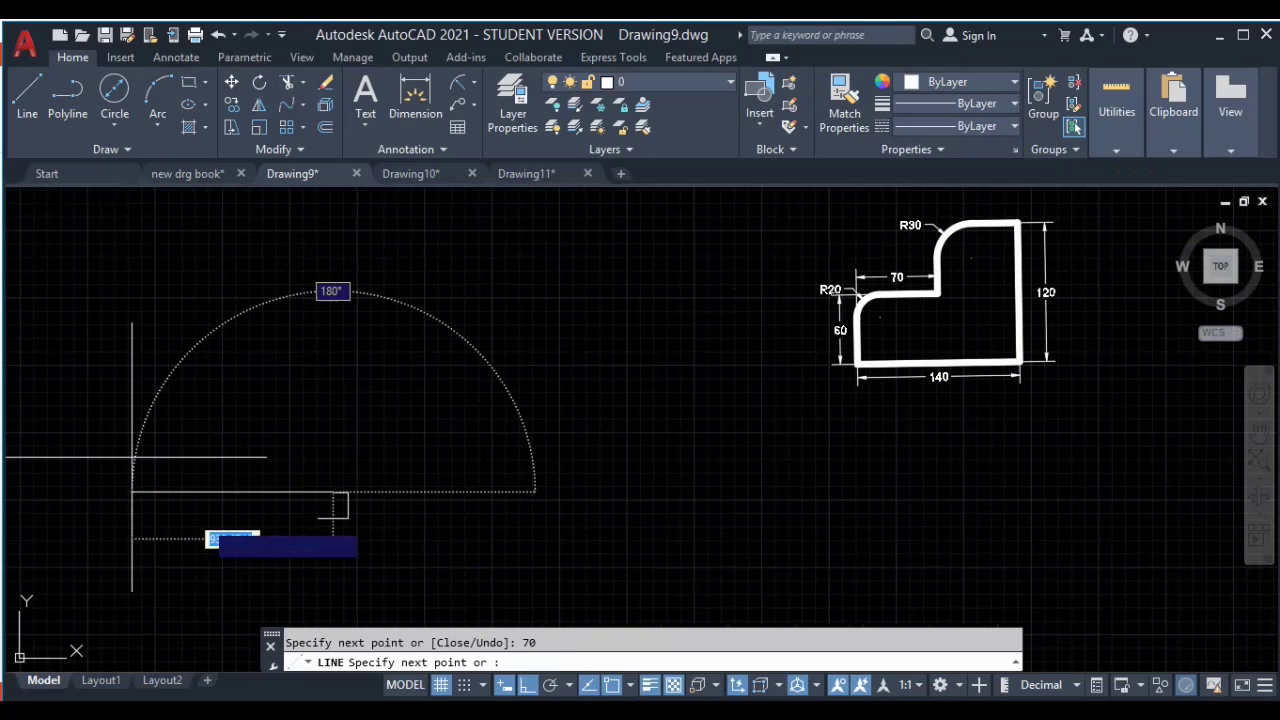
type("60")
key("Return")
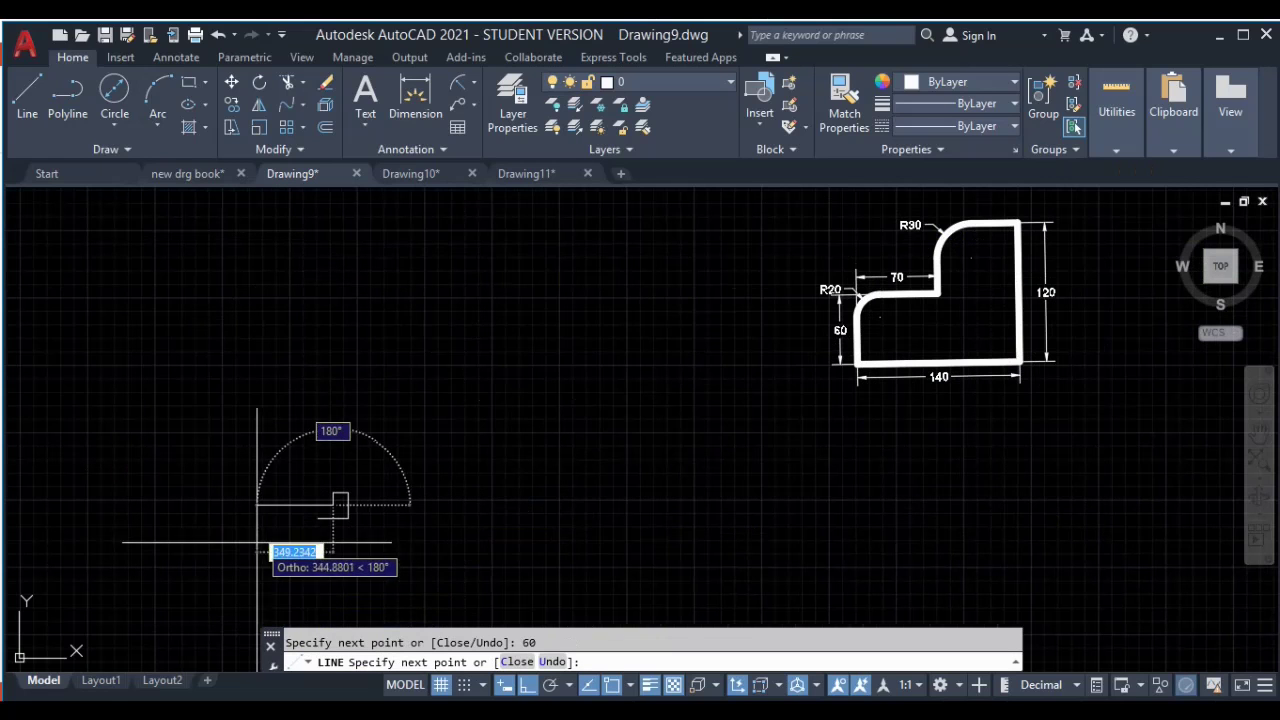
type("0")
key("Return")
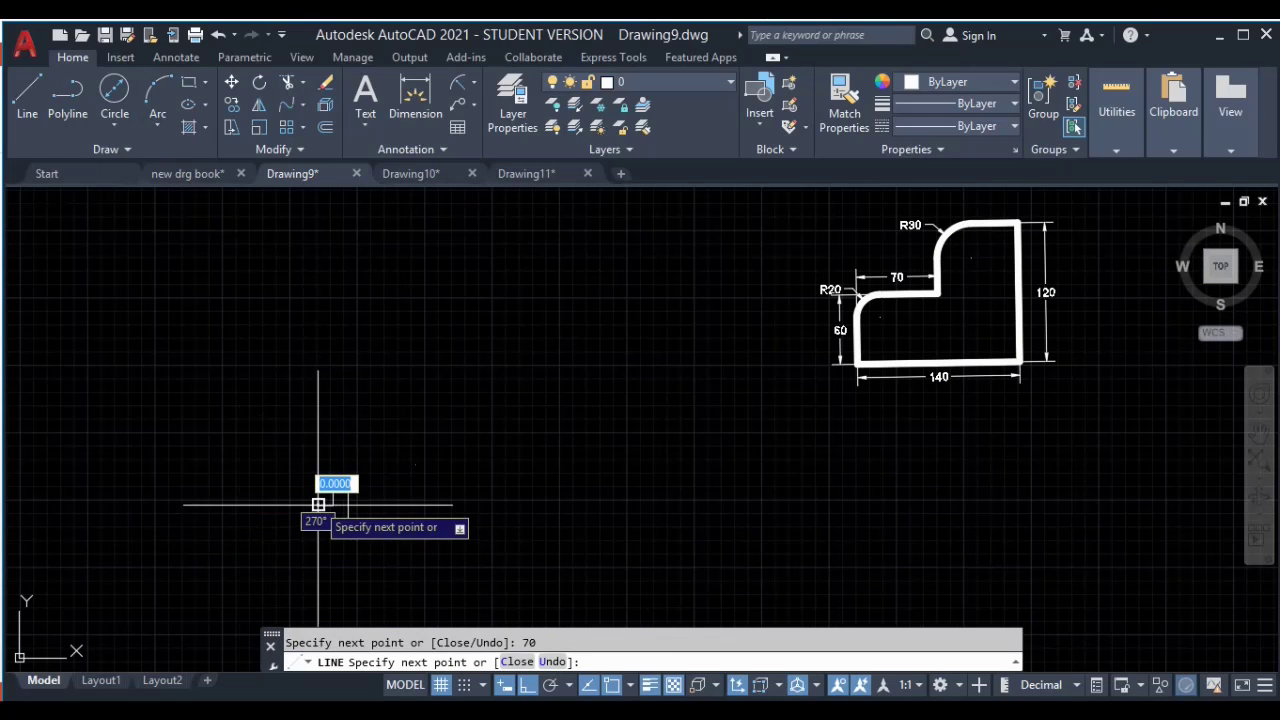
key("Escape")
scroll(320, 536, "up", 3)
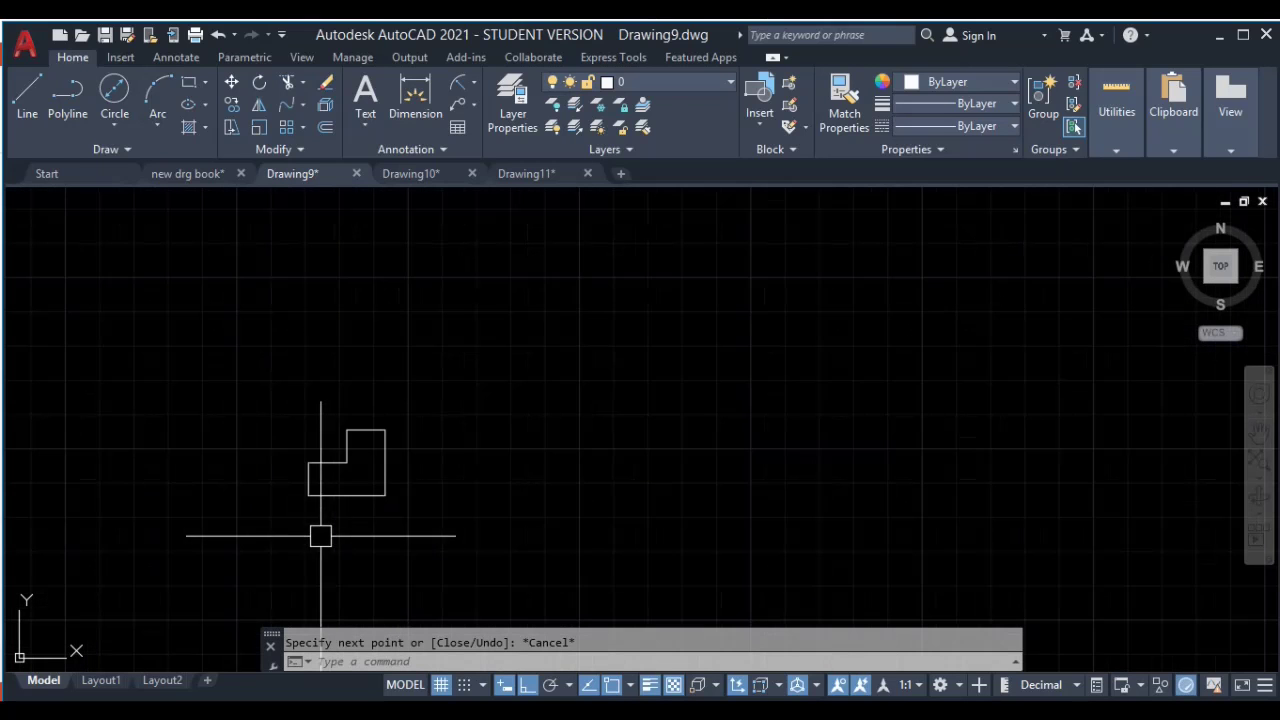
scroll(791, 427, "down", 2)
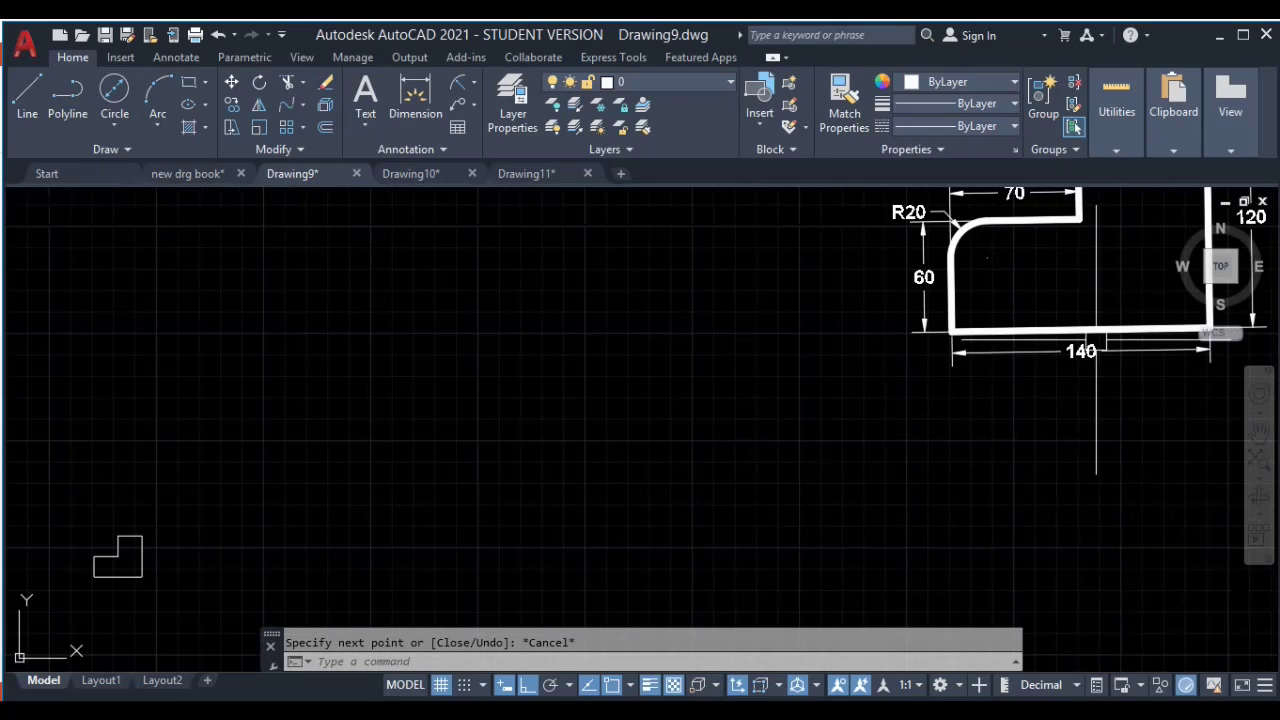
scroll(817, 443, "down", 1)
scroll(814, 286, "up", 2)
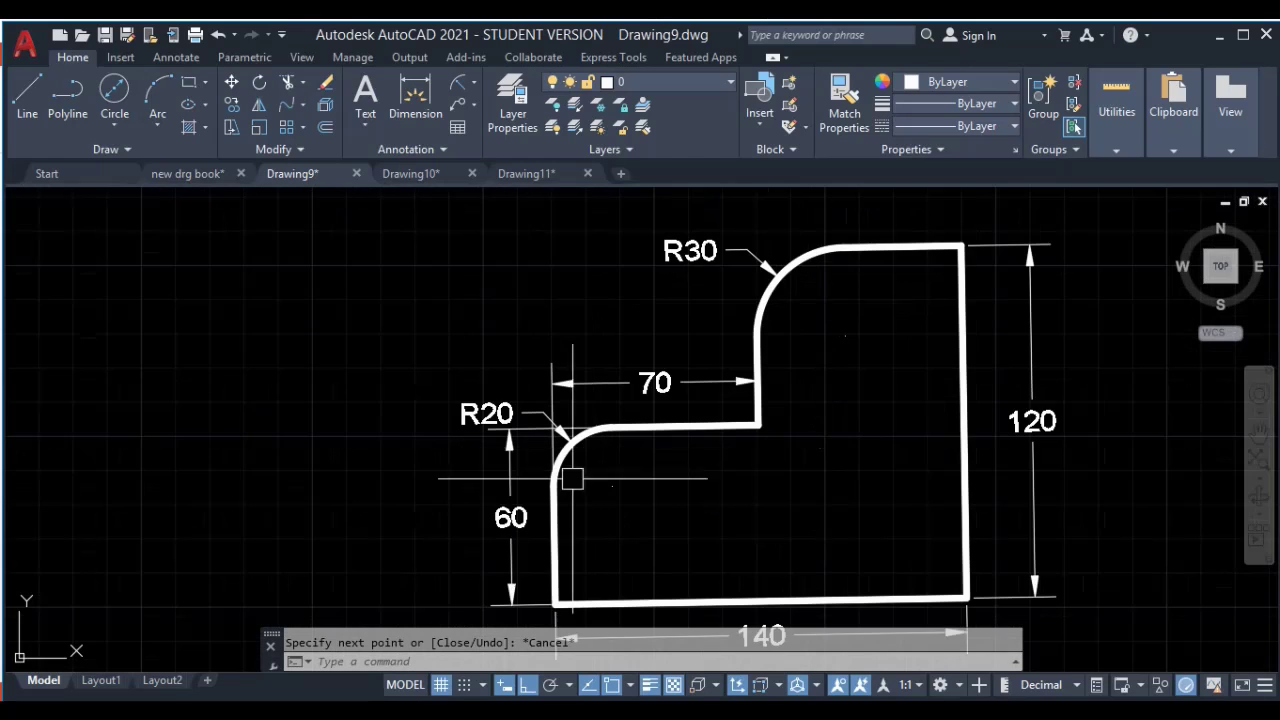
scroll(572, 479, "down", 1)
scroll(506, 549, "down", 3)
scroll(514, 509, "up", 2)
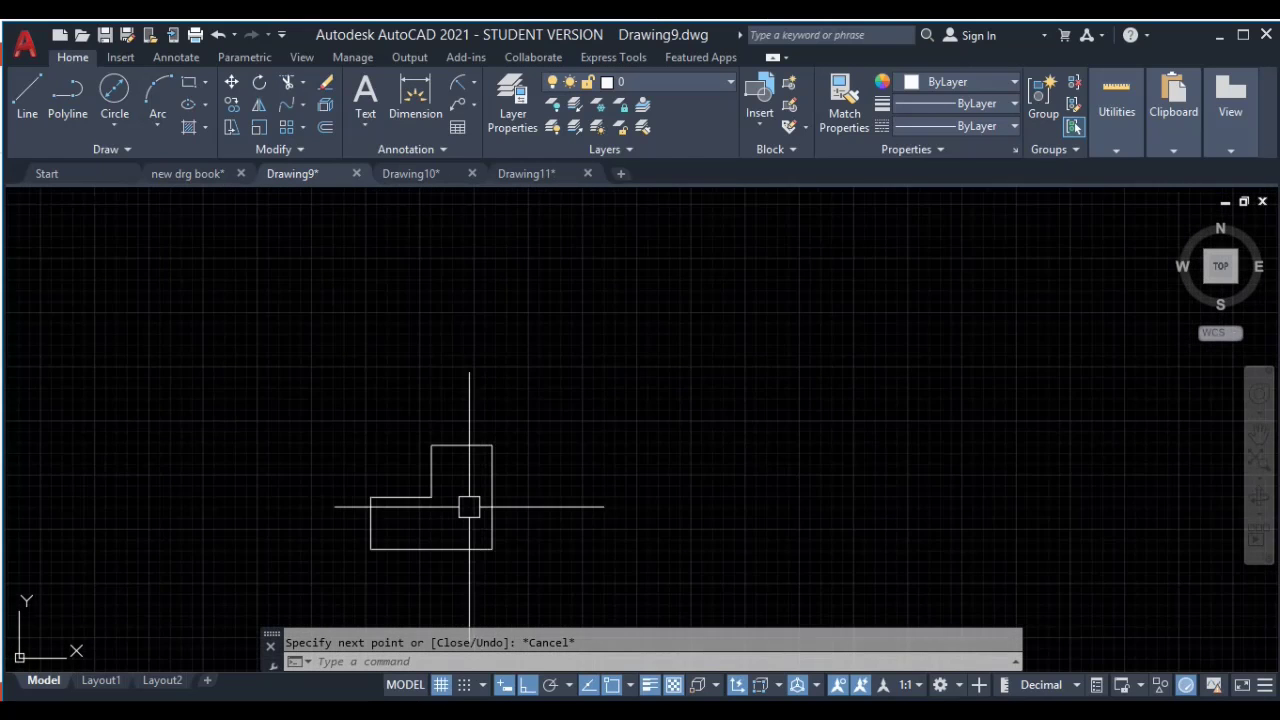
scroll(469, 507, "up", 2)
Step: Round the tall block's upper-left corner with a trimmed 30-radius fillet
type("f")
key("Return")
type("r")
key("Return")
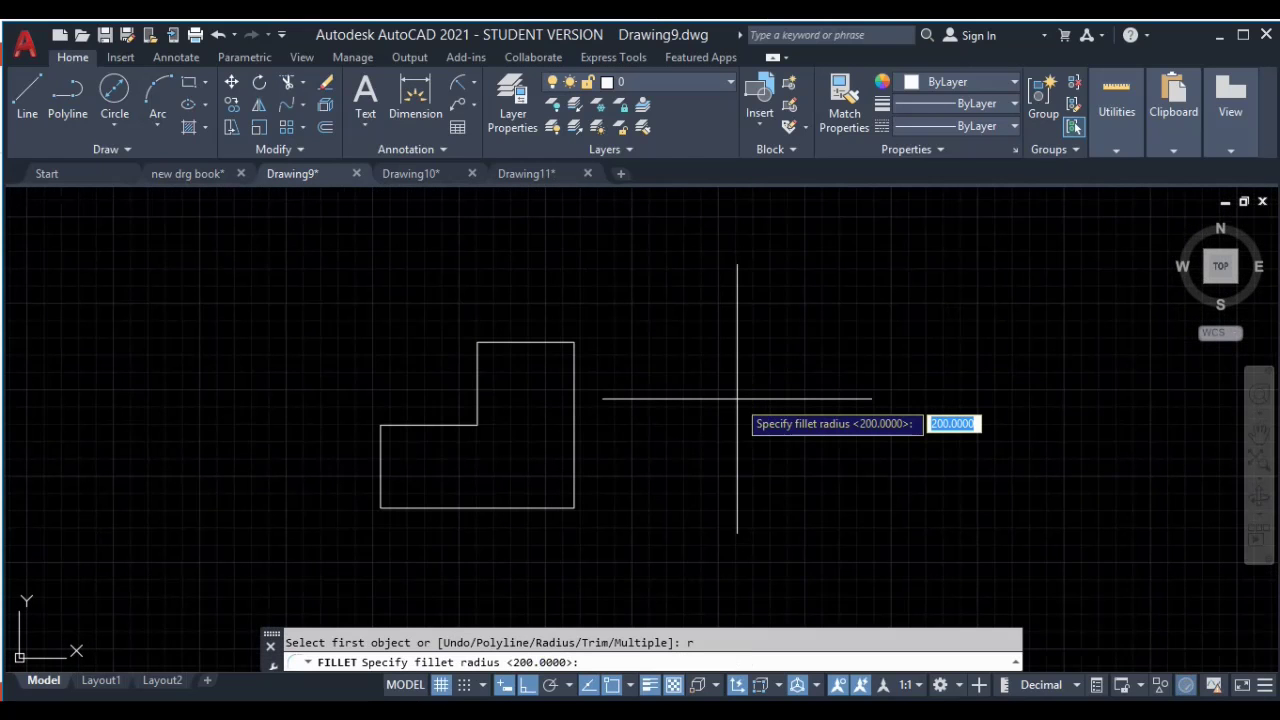
type("30")
key("Return")
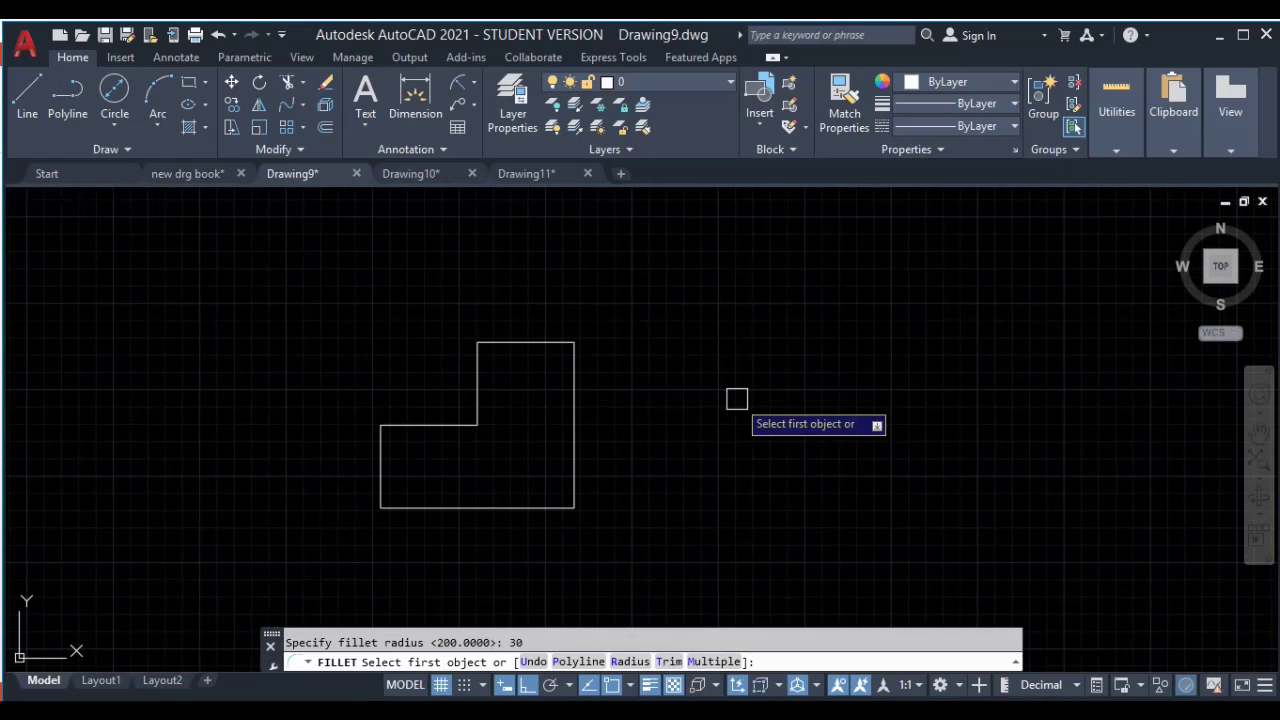
type("t")
key("Return")
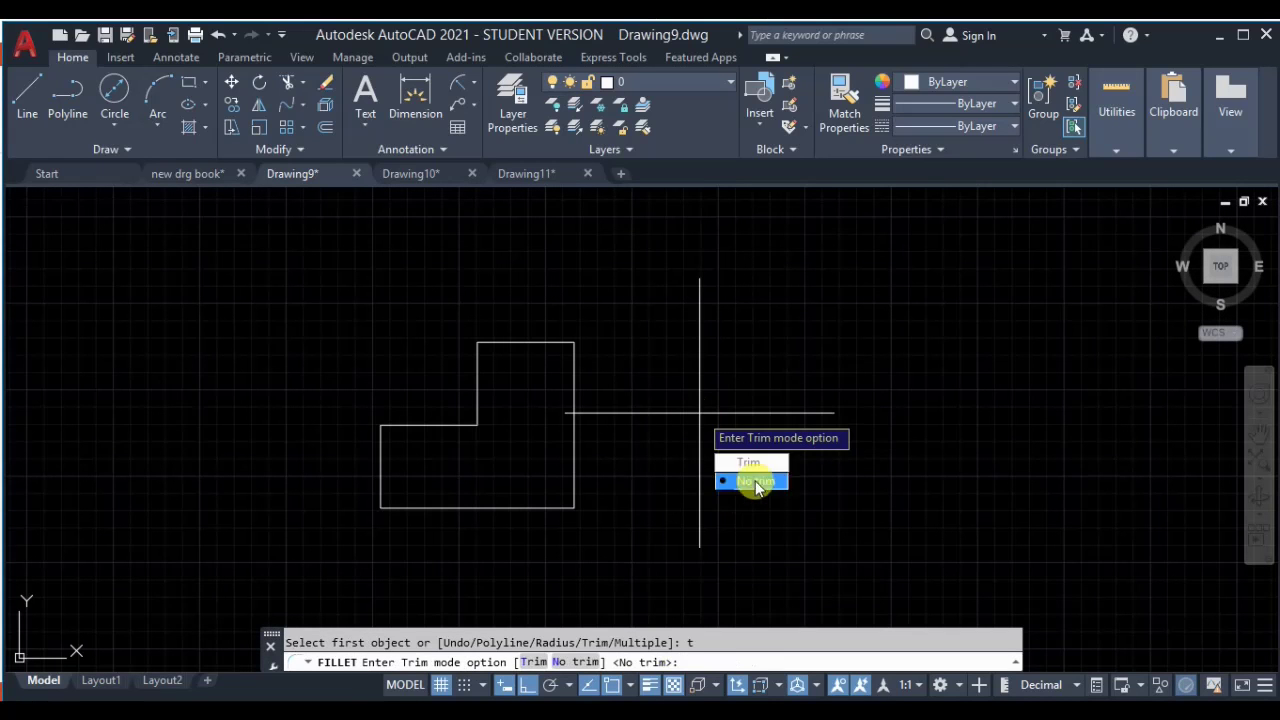
left_click(752, 463)
left_click(478, 365)
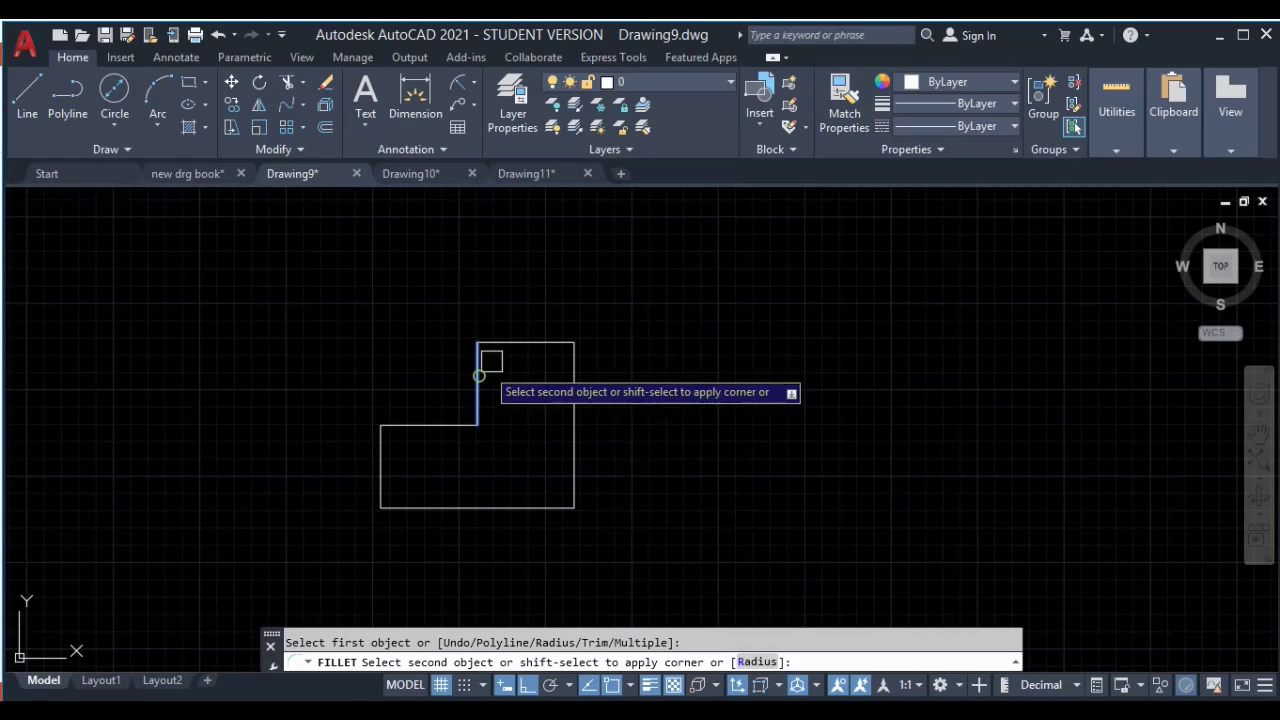
left_click(512, 346)
Step: Set the fillet radius to 20 and pick the lower block's upper-left corner edge
key("Return")
type("r")
key("Return")
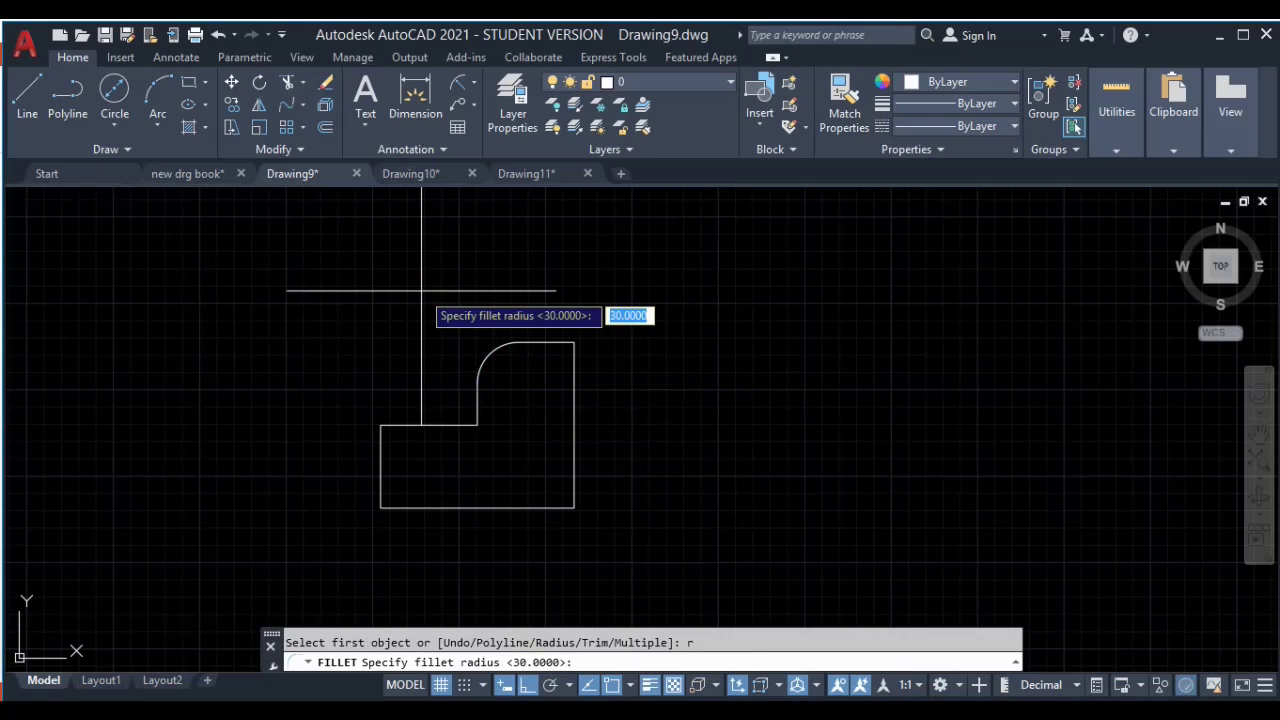
type("20")
key("Return")
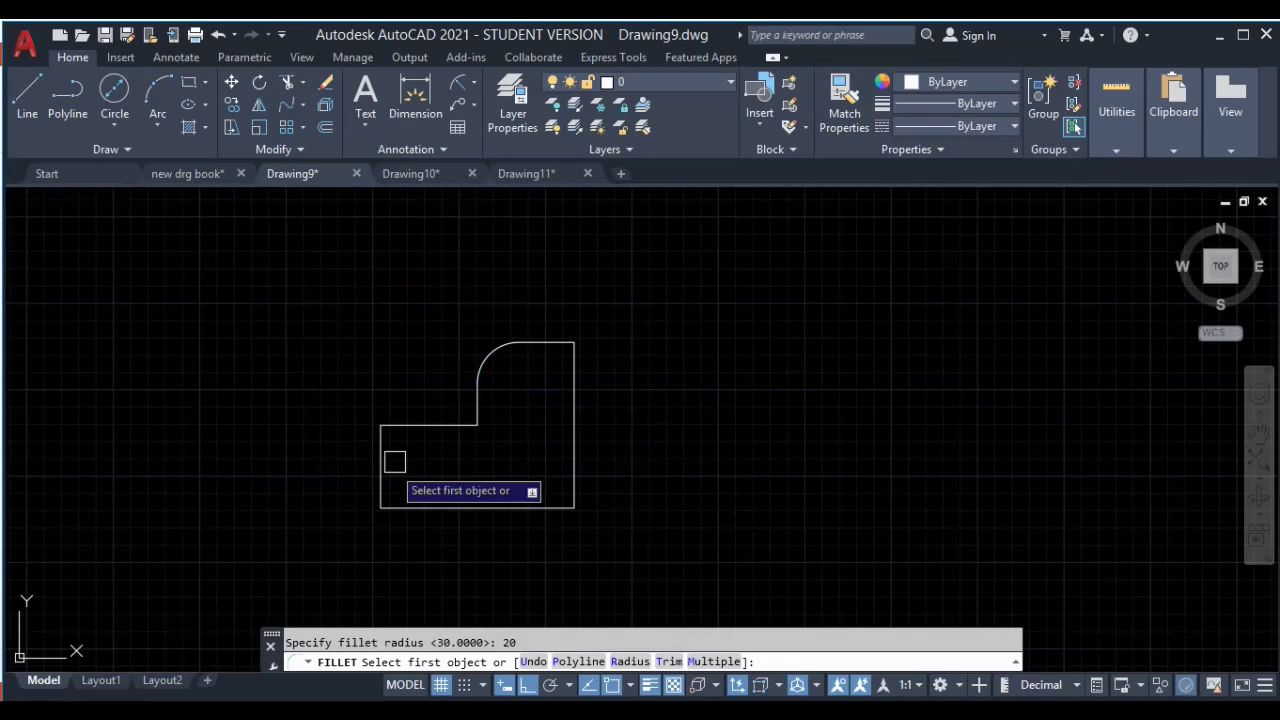
left_click(421, 428)
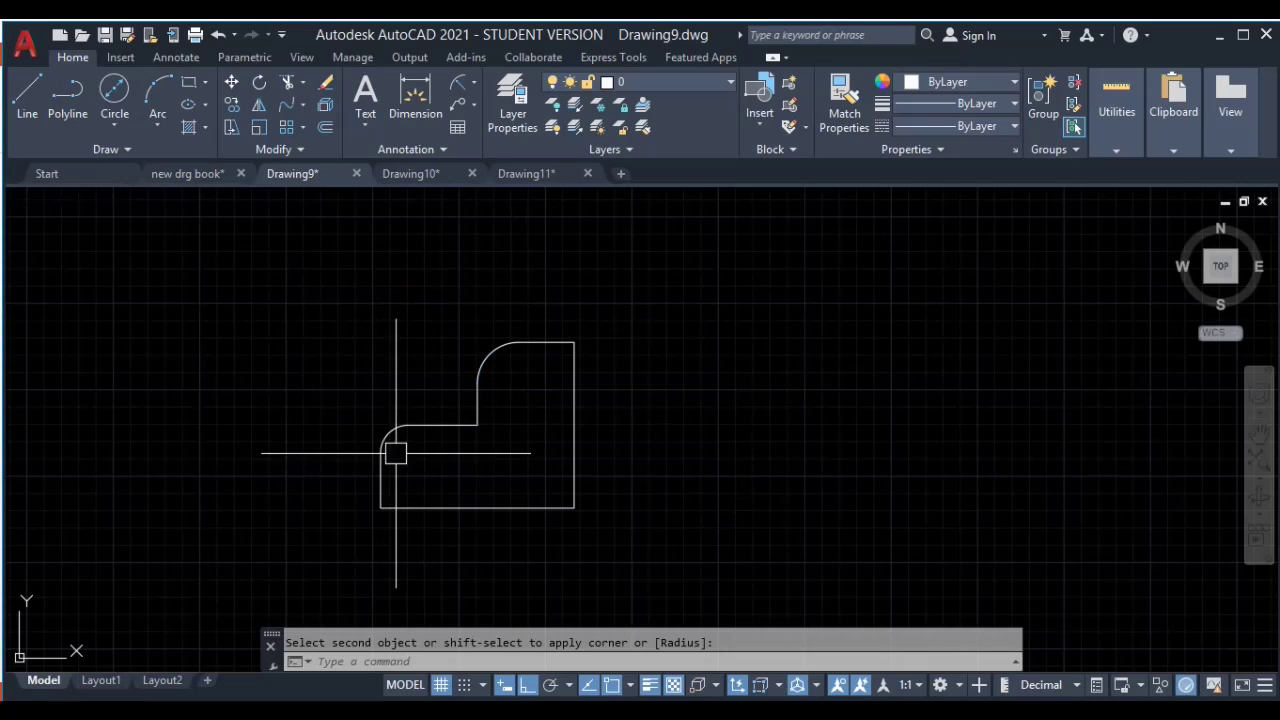
scroll(1011, 316, "down", 3)
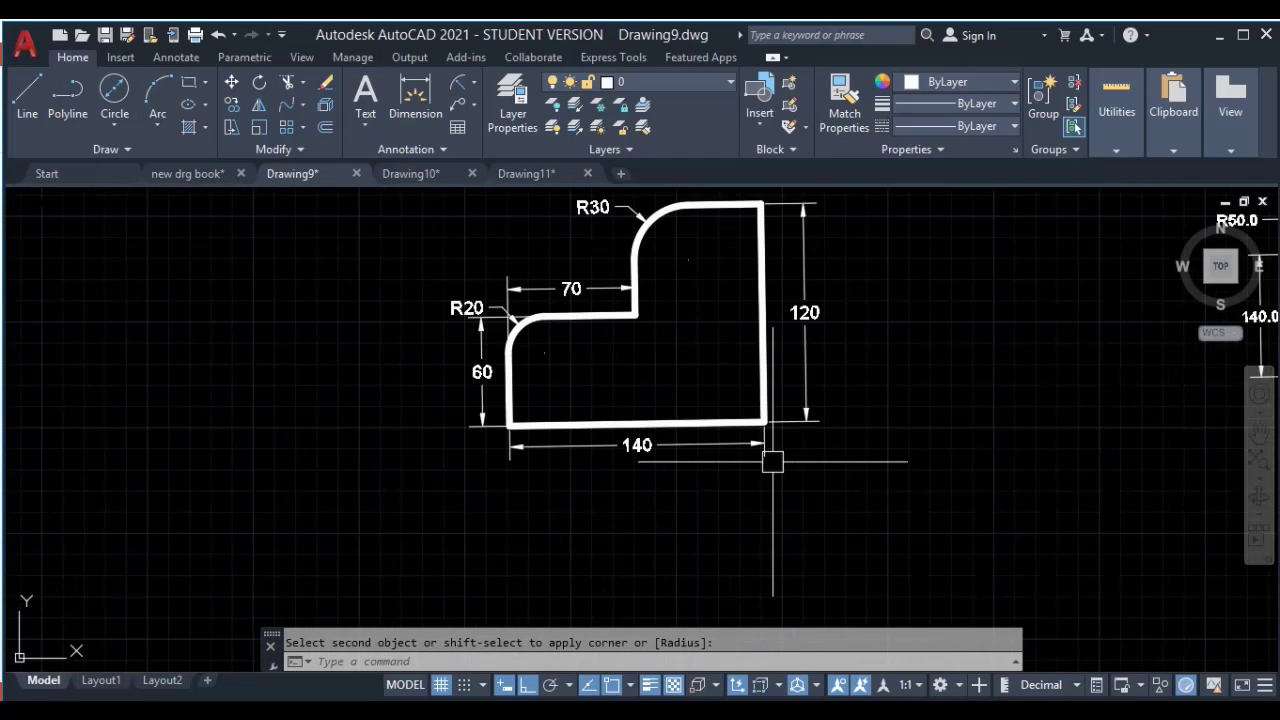
mouse_move(771, 457)
middle_mouse_down()
mouse_move(500, 474)
mouse_move(408, 523)
middle_mouse_up()
scroll(657, 366, "up", 3)
scroll(589, 452, "up", 1)
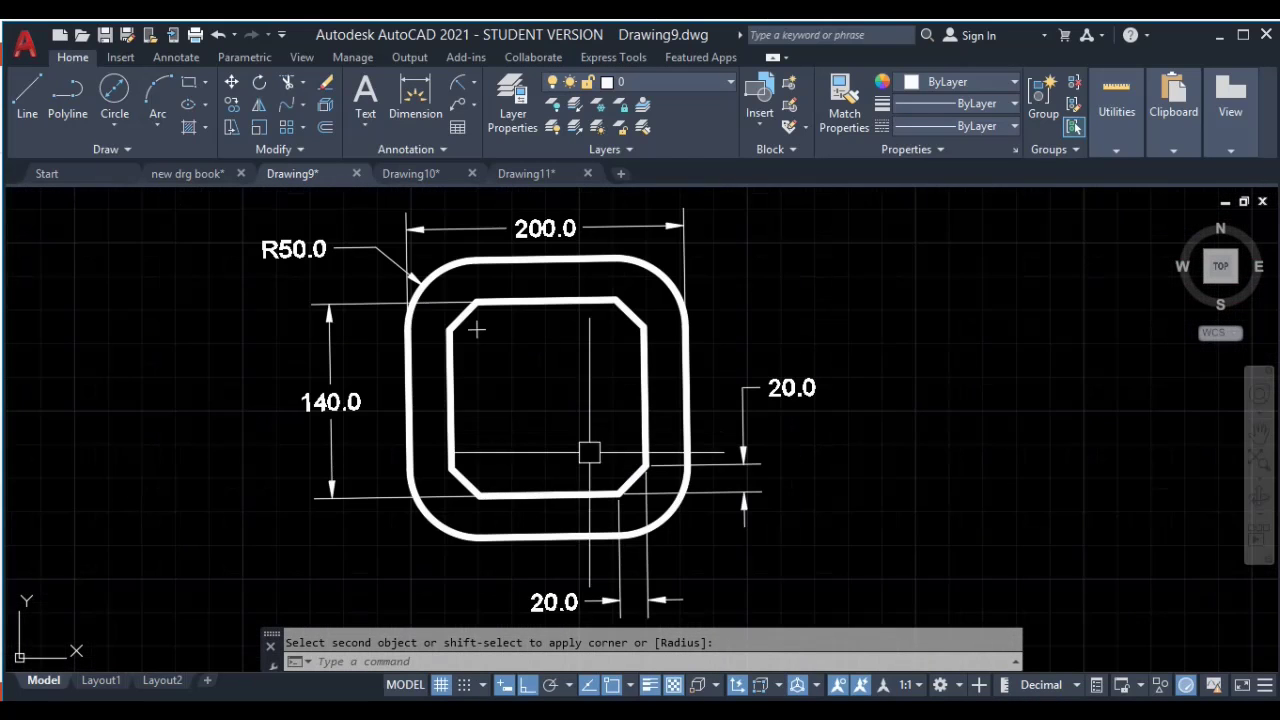
middle_click_drag(631, 403, 614, 480)
scroll(614, 480, "down", 2)
scroll(590, 300, "down", 1)
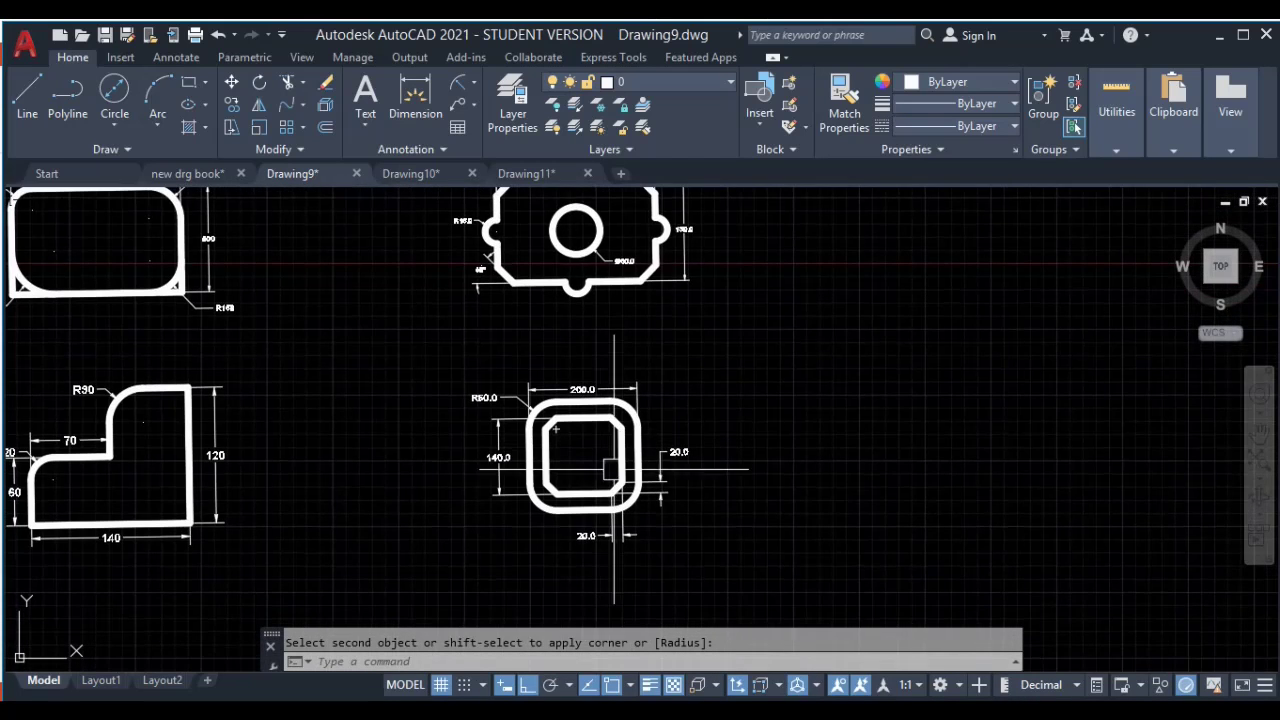
middle_click_drag(583, 222, 560, 345)
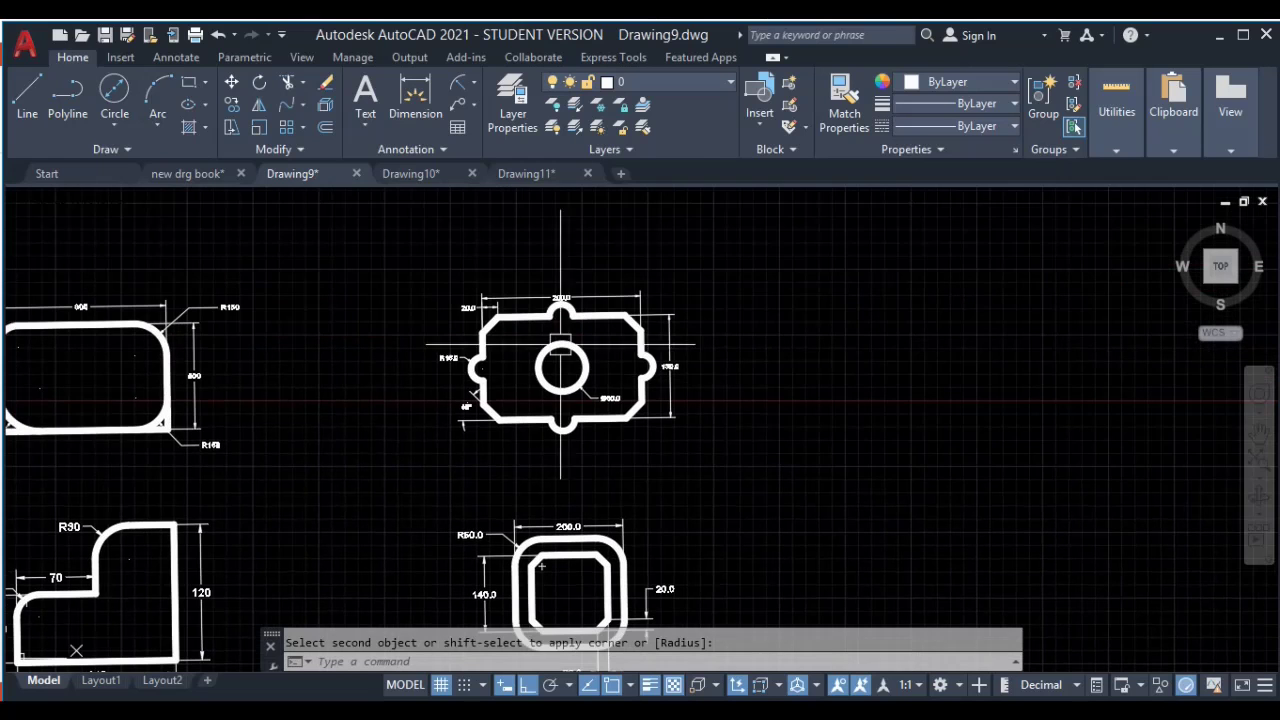
Step: Switch to Drawing10 and frame the linkage part
left_click(430, 178)
middle_click_drag(530, 348, 507, 345)
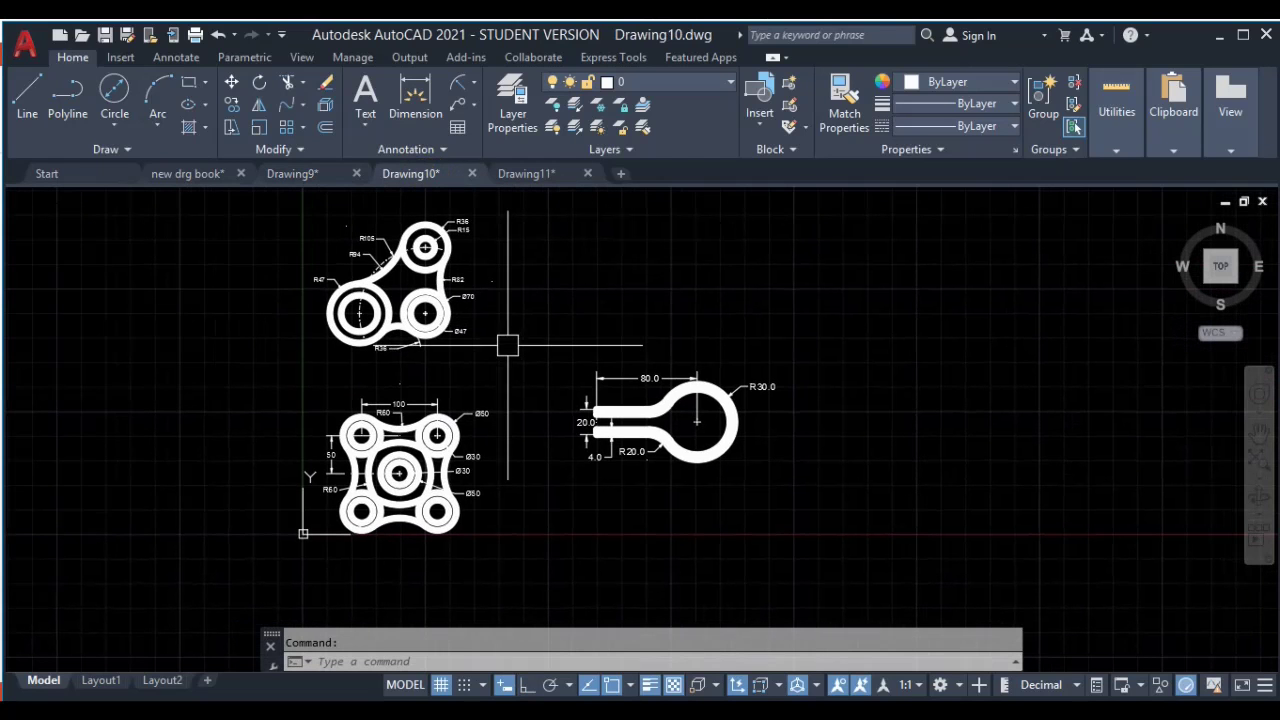
scroll(428, 366, "up", 3)
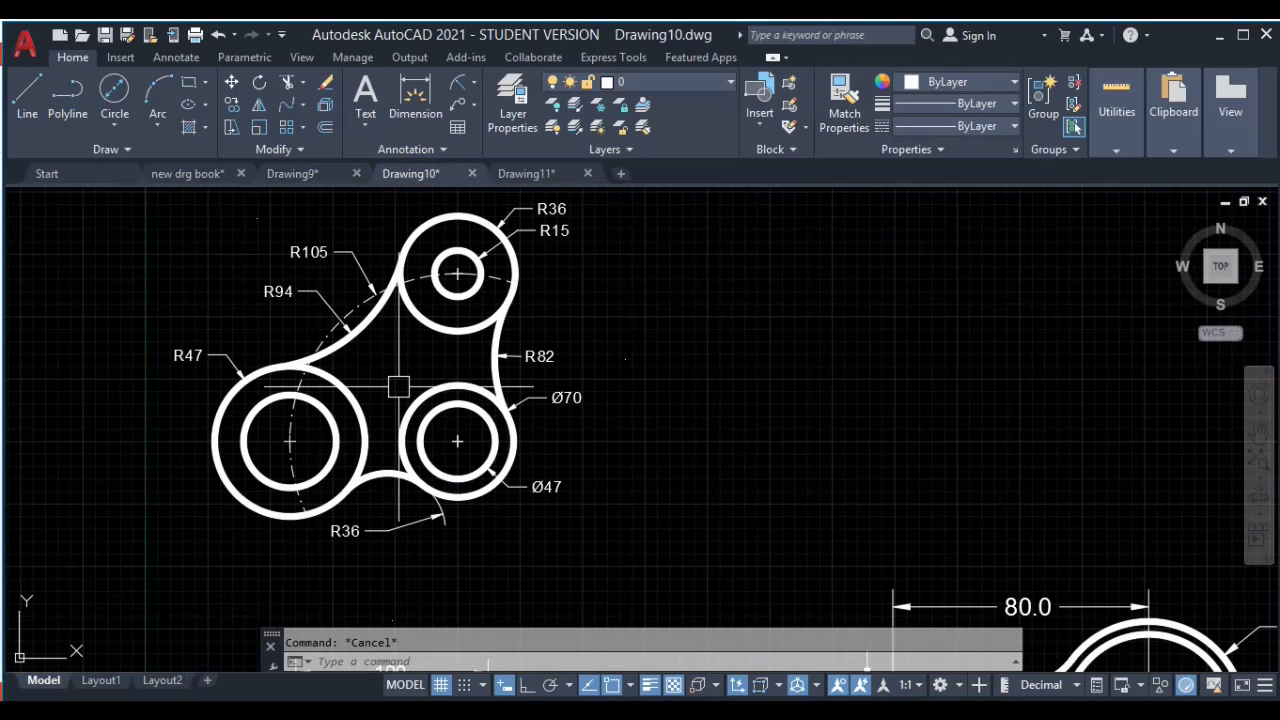
scroll(831, 374, "down", 2)
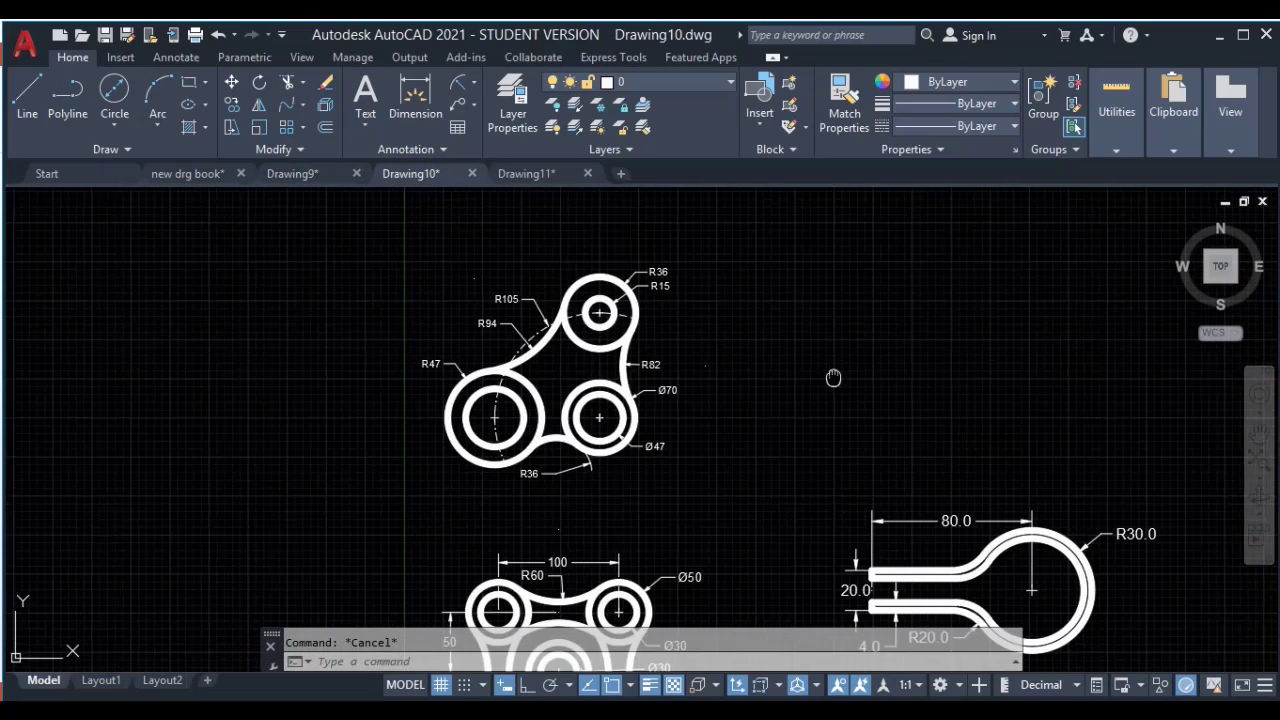
middle_click_drag(831, 374, 703, 403)
Step: Draw a trial circle by eye, then delete it
type("c")
key("Return")
left_click(686, 445)
left_click(737, 372)
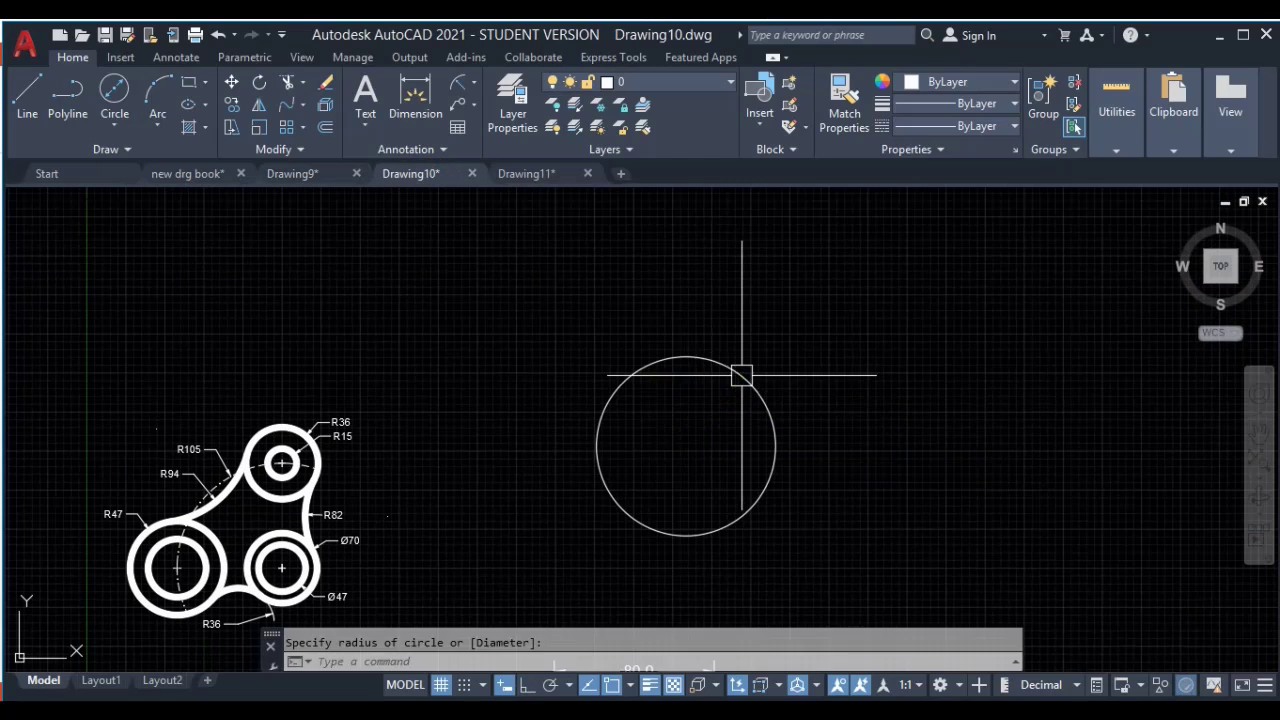
key("Return")
key("Escape")
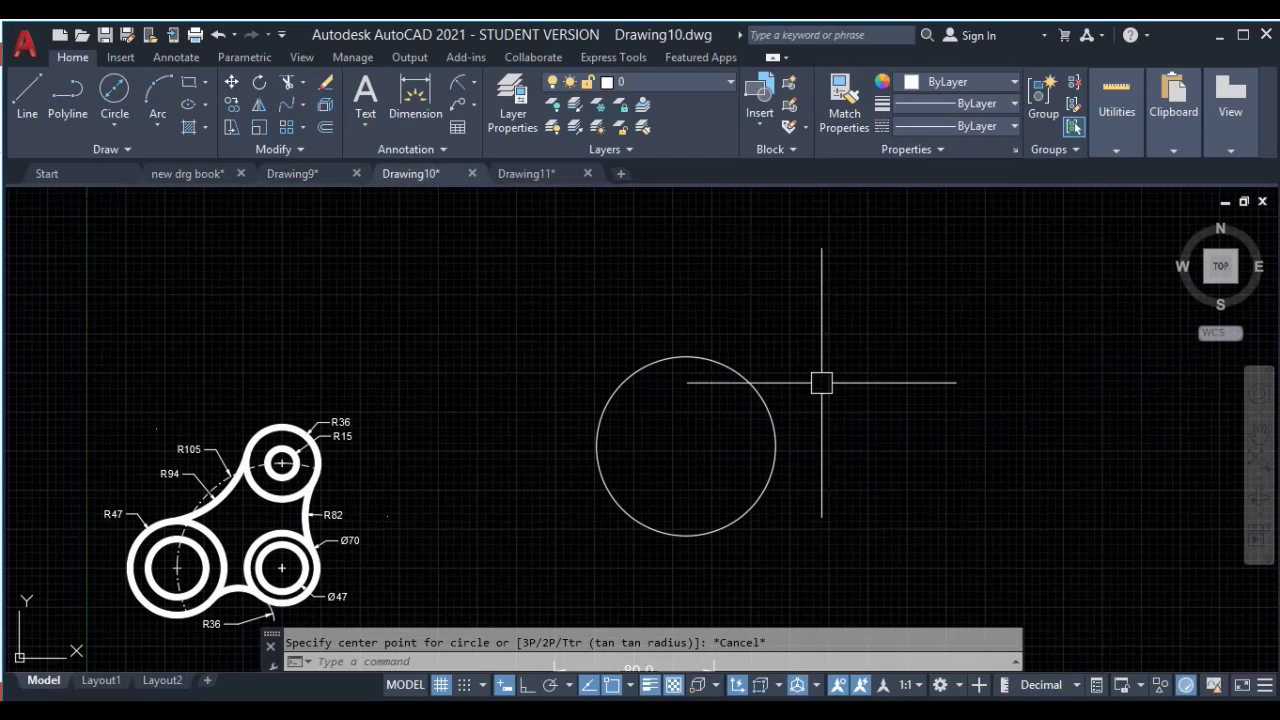
left_click(666, 466)
middle_click_drag(726, 477, 674, 437)
key("Delete")
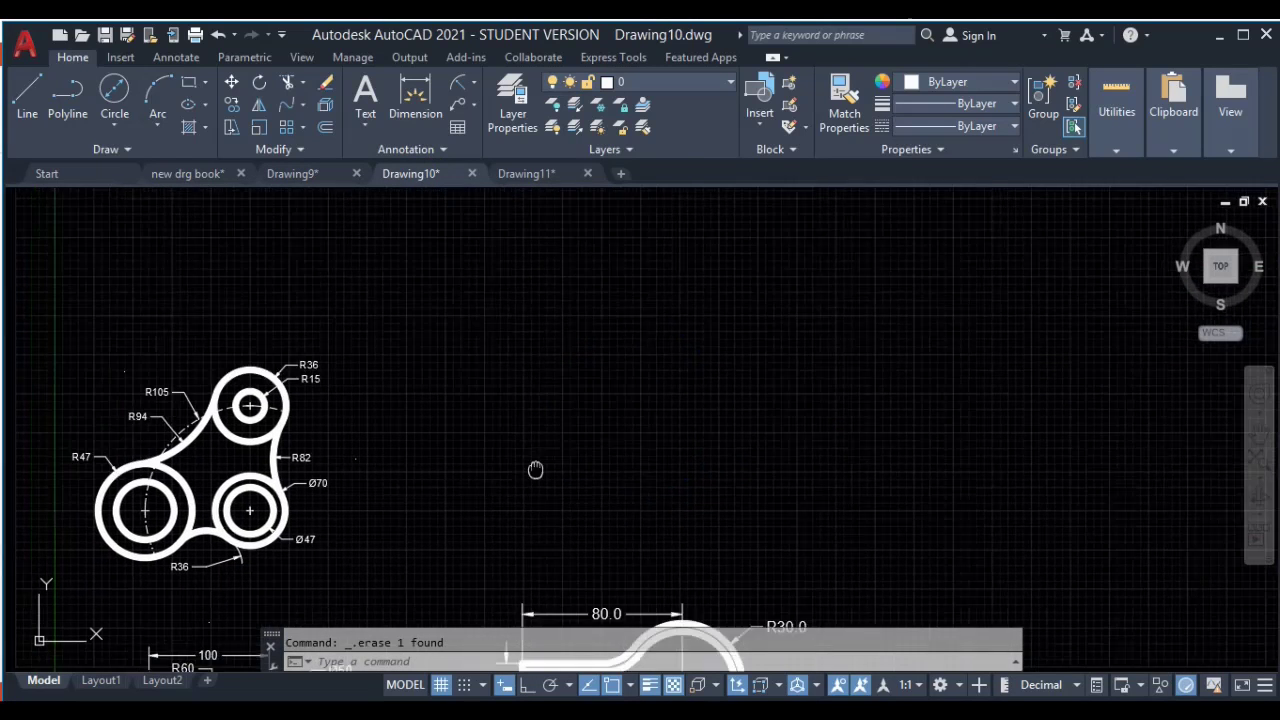
middle_click_drag(157, 502, 236, 437)
middle_click_drag(309, 461, 389, 447)
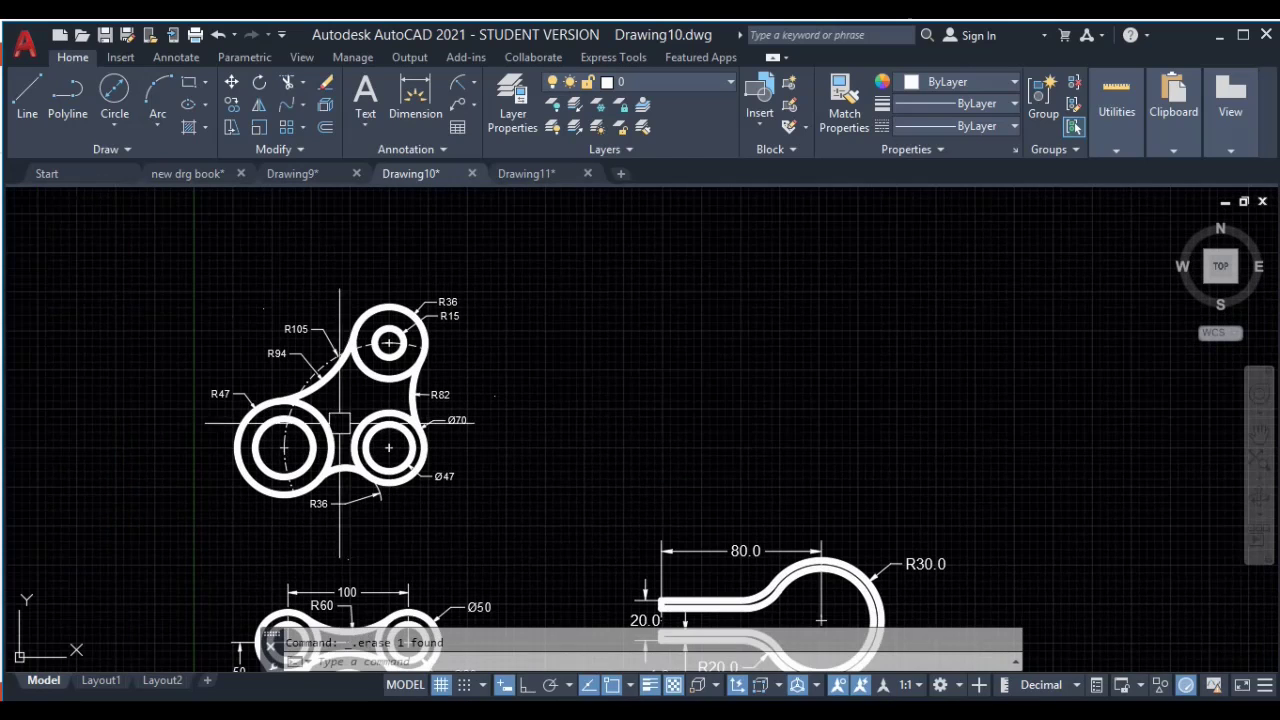
scroll(333, 430, "up", 2)
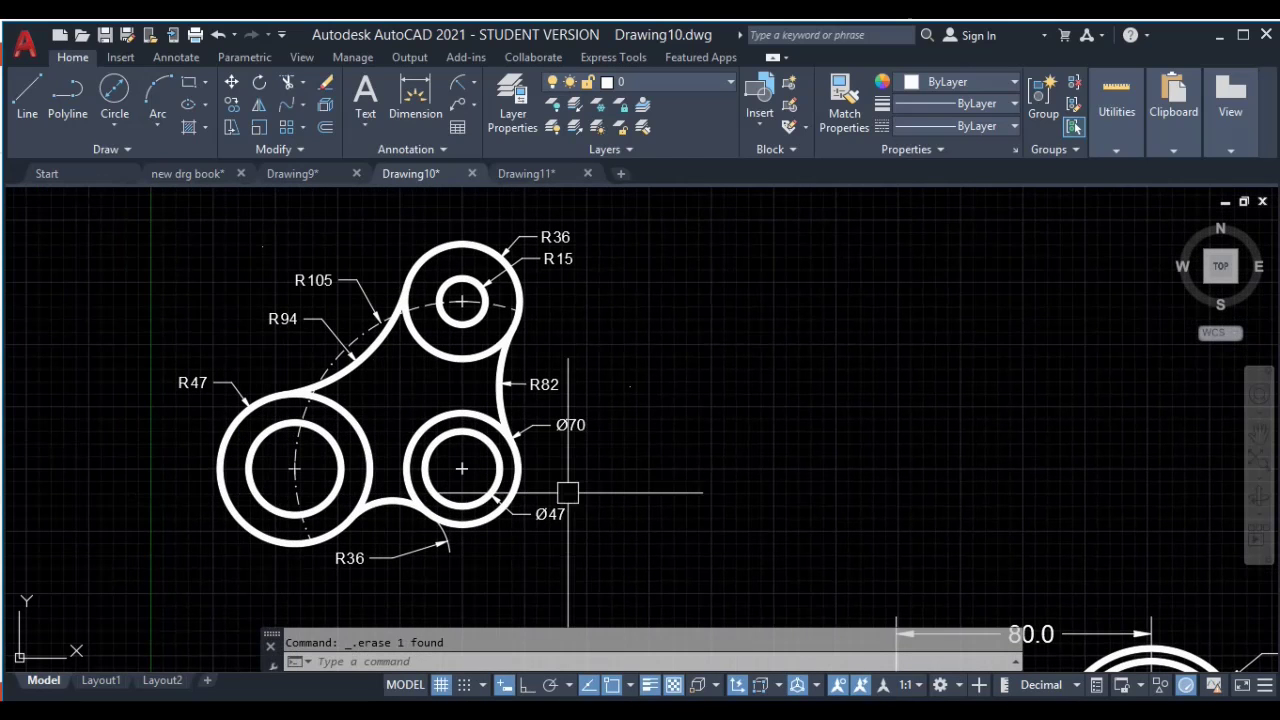
middle_click_drag(680, 500, 599, 483)
scroll(395, 447, "up", 2)
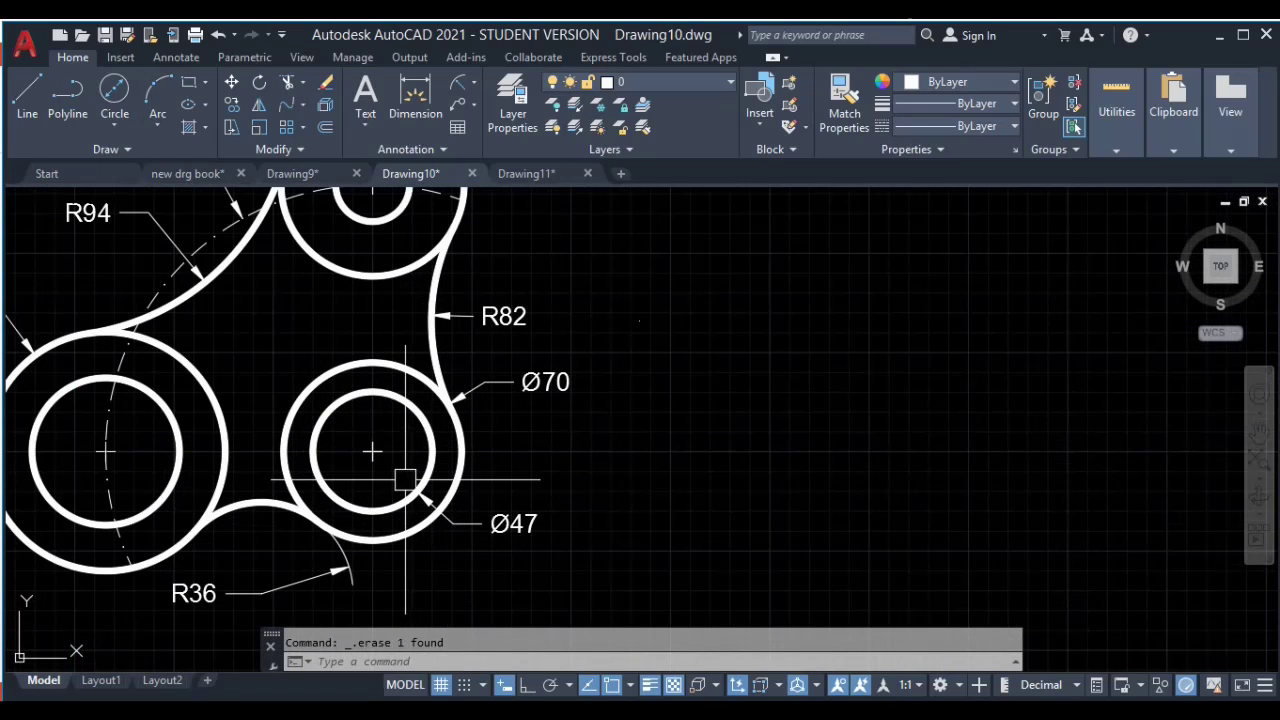
scroll(500, 457, "down", 1)
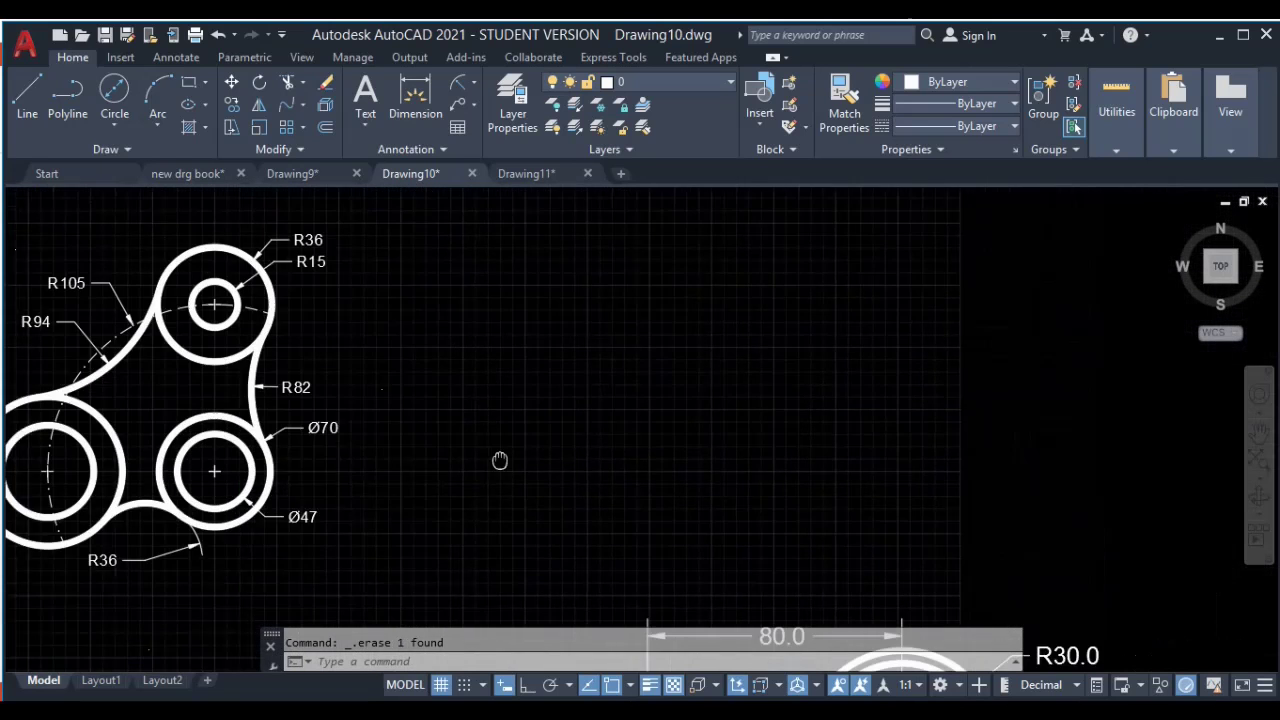
Step: Draw a 47-diameter circle to the right of the linkage part
type("c")
key("Return")
left_click(722, 374)
type("d")
key("Return")
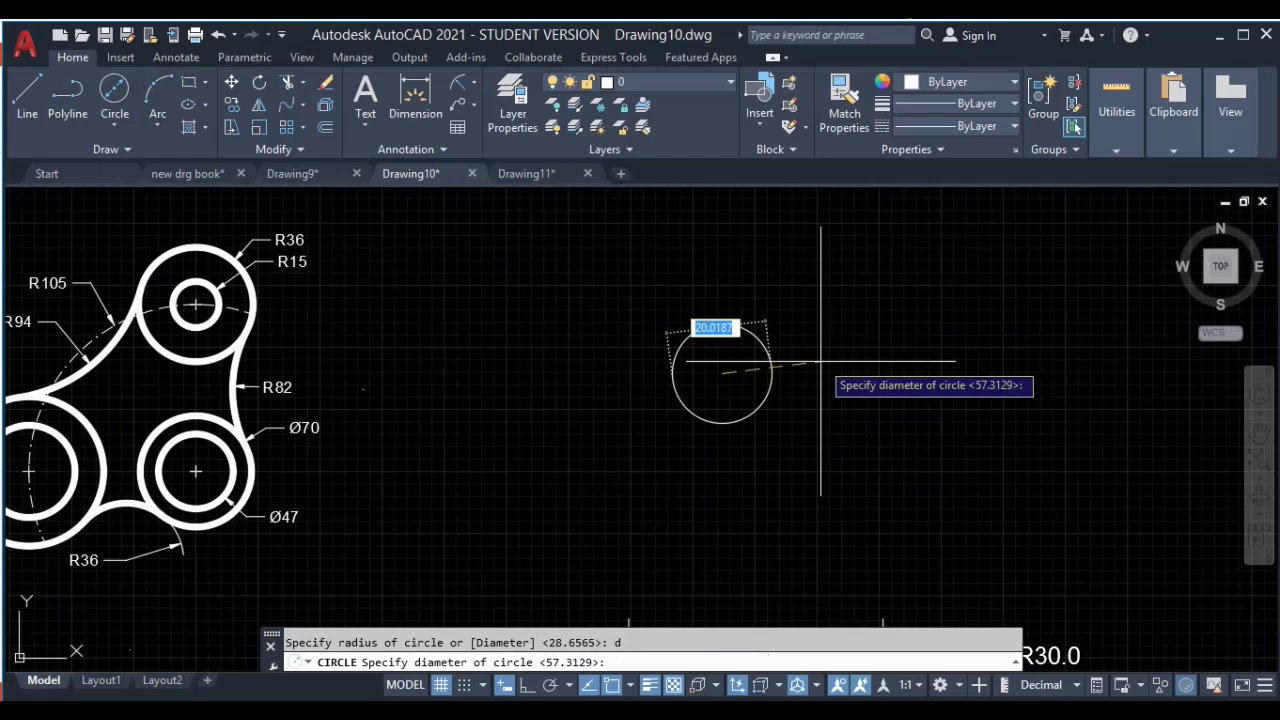
key("Return")
scroll(814, 400, "down", 2)
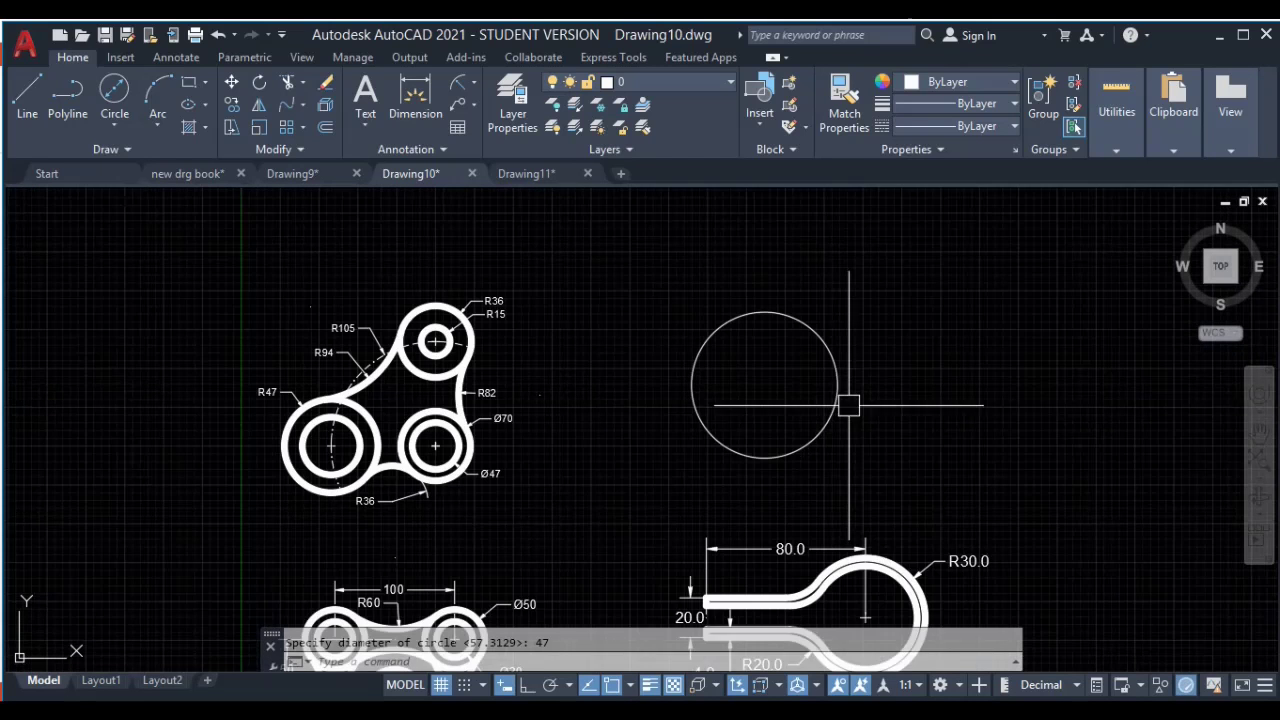
Step: Move the 47-diameter circle into the empty space beside the part
left_click(786, 341)
left_click(723, 434)
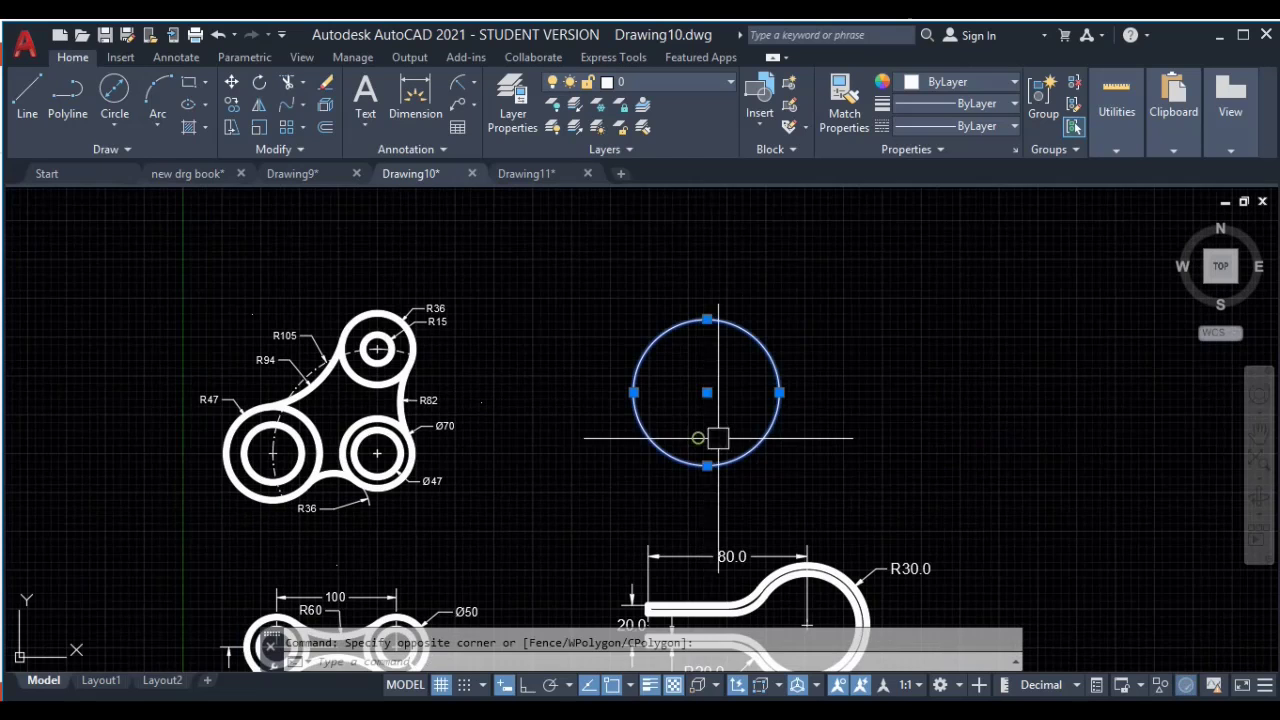
middle_click_drag(723, 434, 523, 507)
type("m")
key("Return")
left_click(535, 466)
left_click(980, 322)
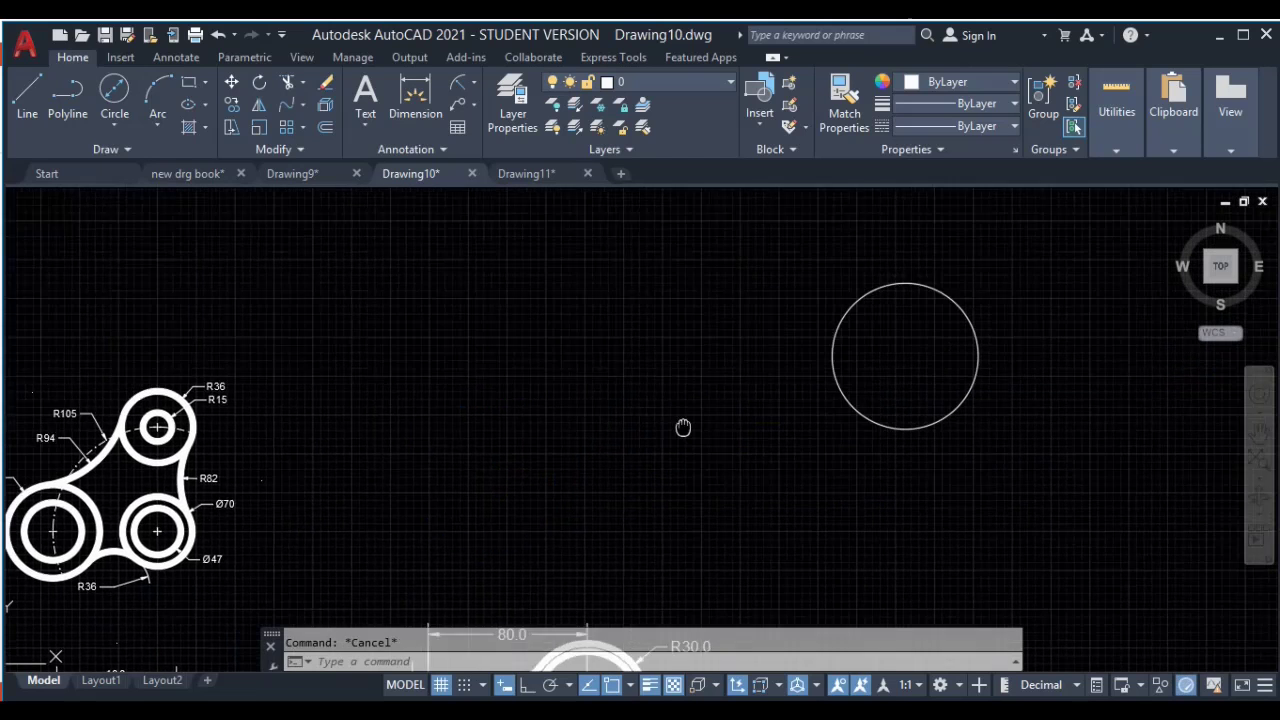
middle_click_drag(683, 429, 523, 474)
type("c")
key("Return")
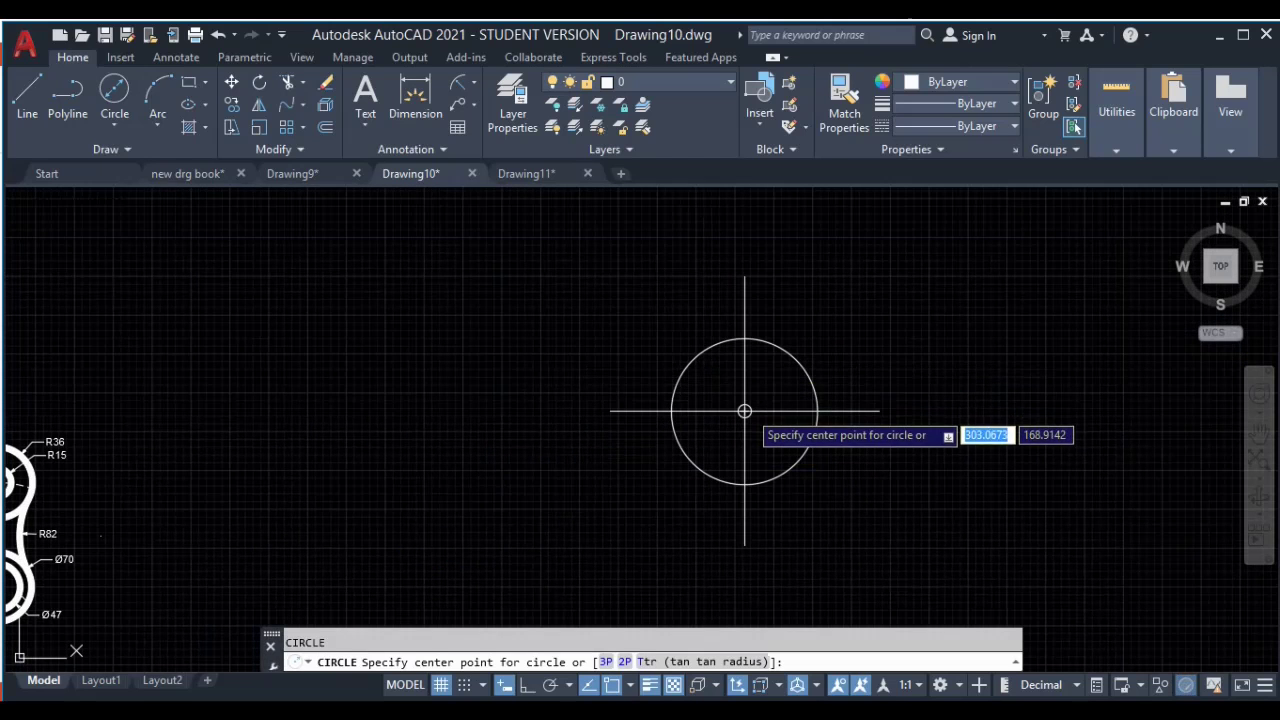
Step: Draw a 70-diameter circle centred on the 47-diameter circle
left_click(745, 410)
type("d")
key("Return")
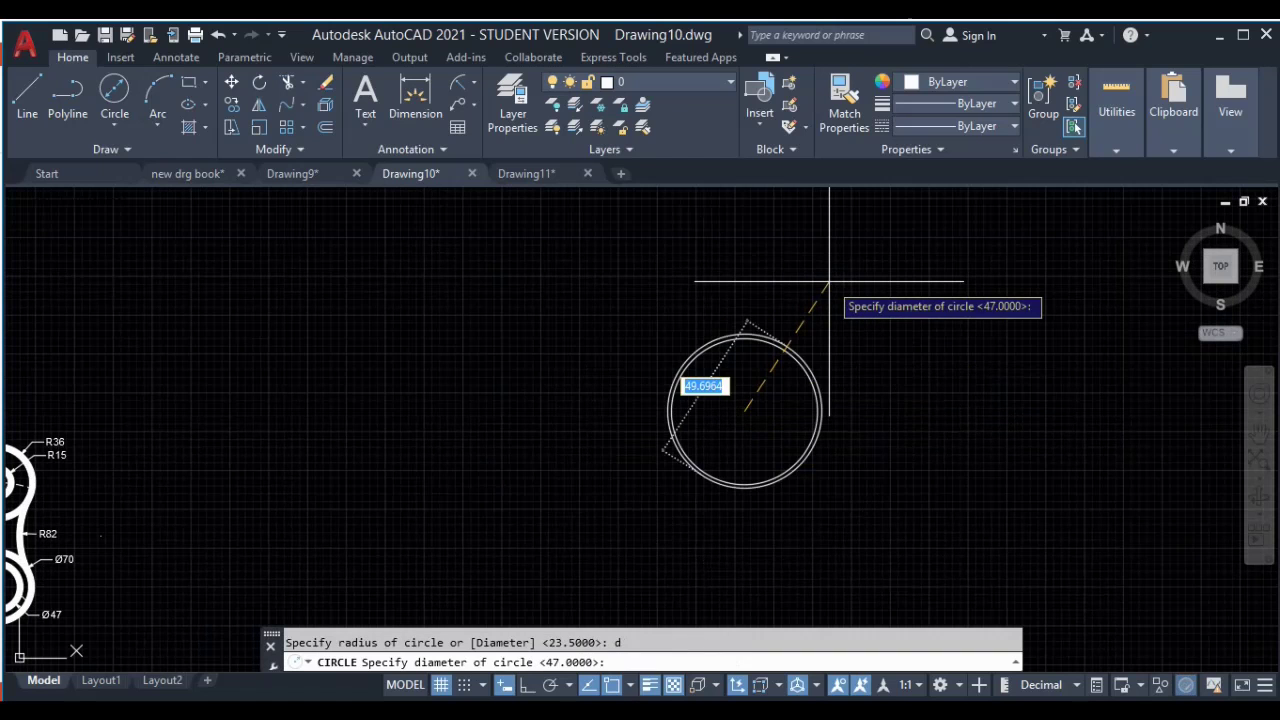
key("Return")
scroll(843, 434, "down", 3)
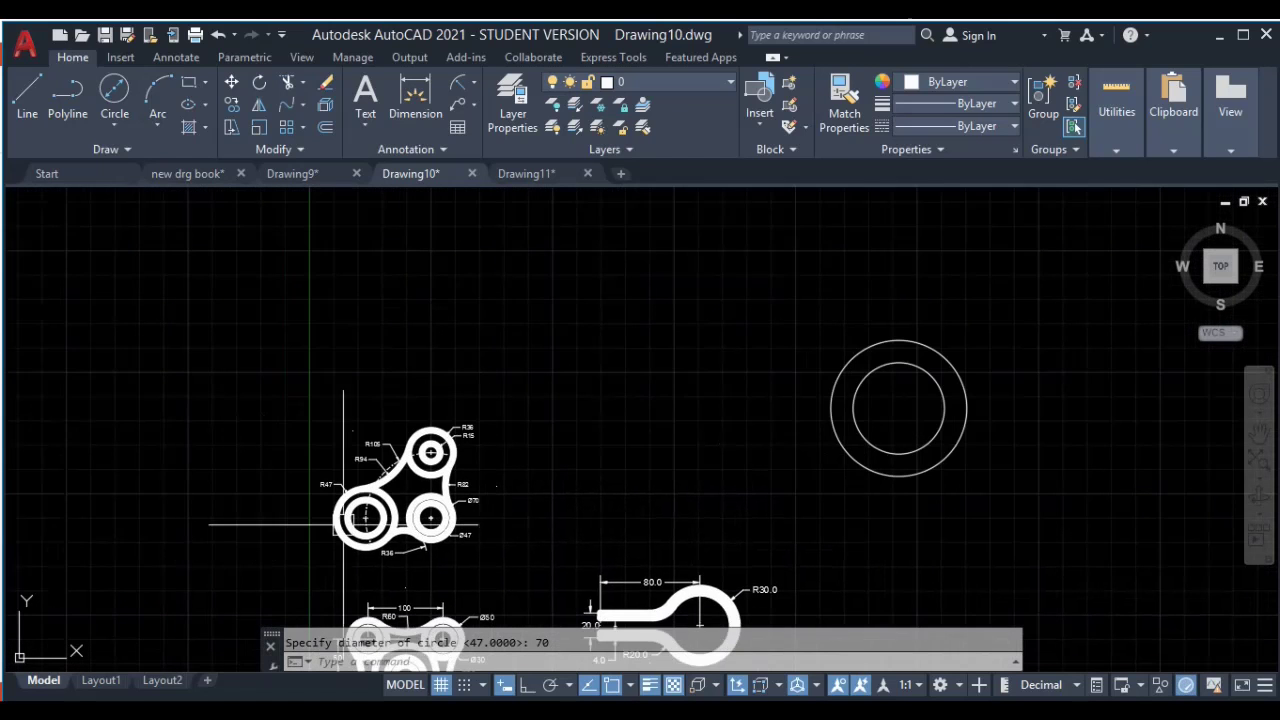
scroll(373, 470, "up", 5)
middle_click_drag(413, 434, 417, 378)
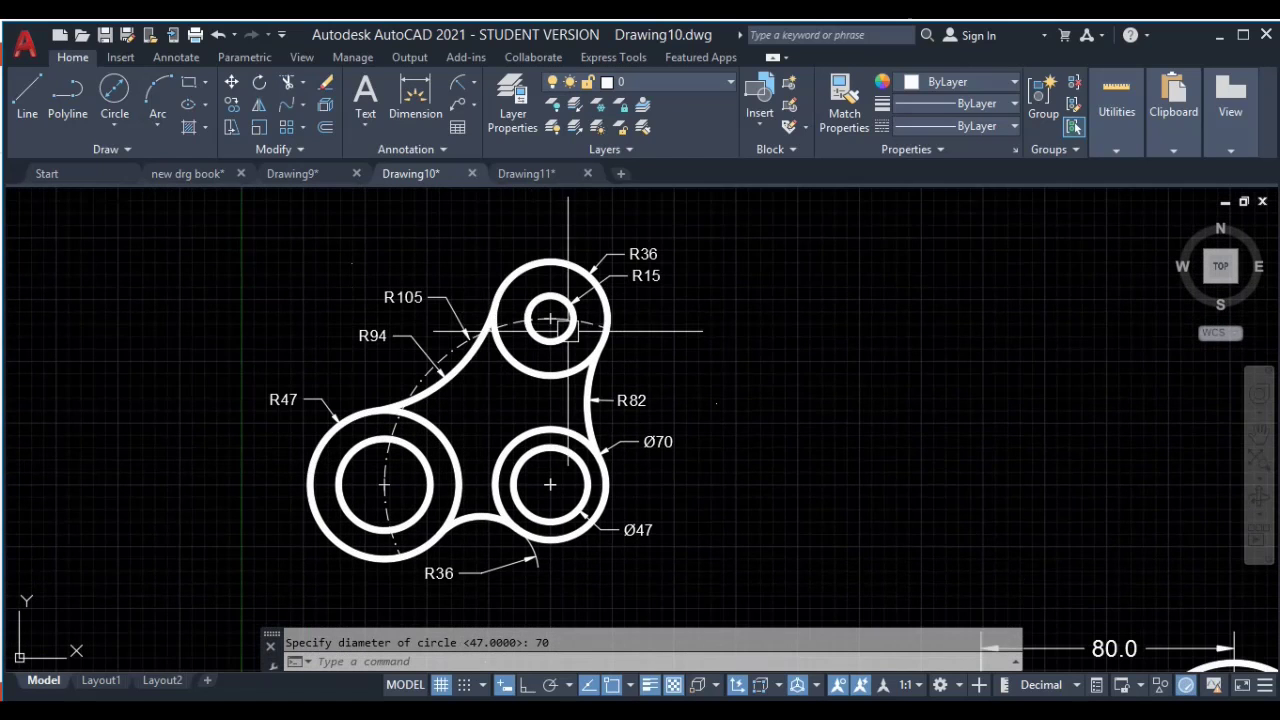
scroll(568, 330, "up", 2)
middle_click_drag(580, 328, 628, 315)
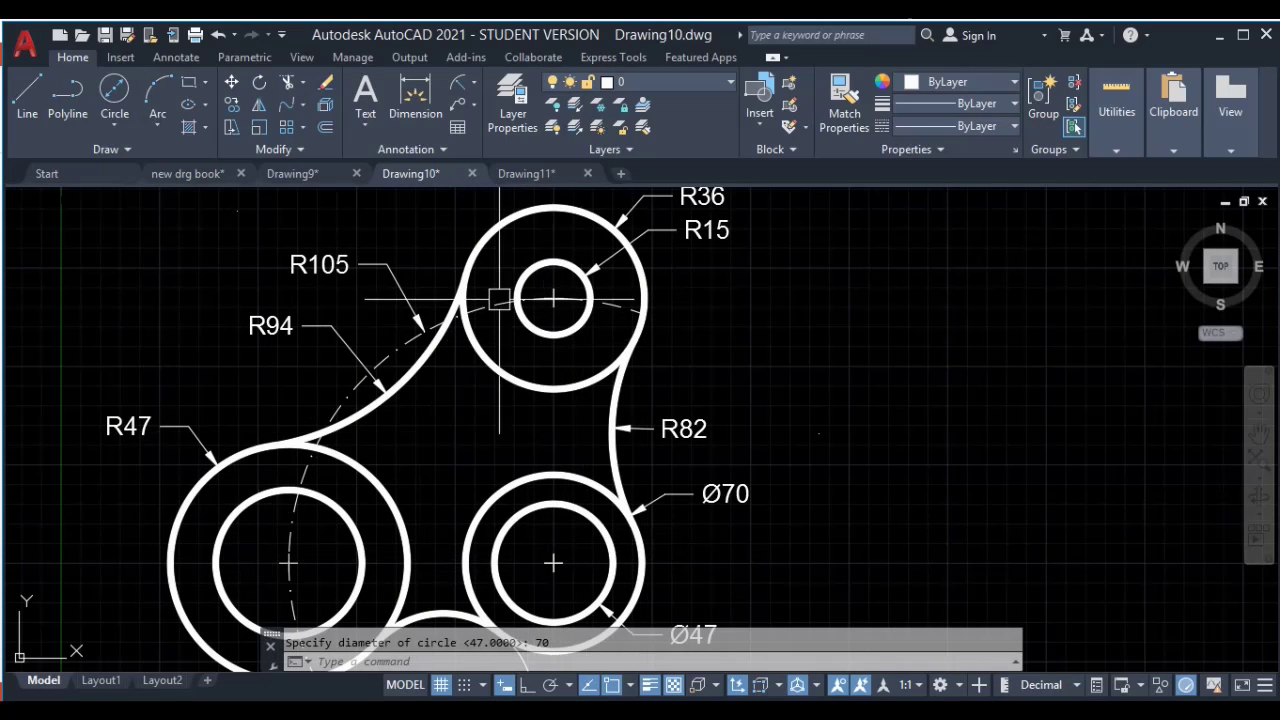
scroll(371, 299, "down", 3)
scroll(709, 360, "up", 3)
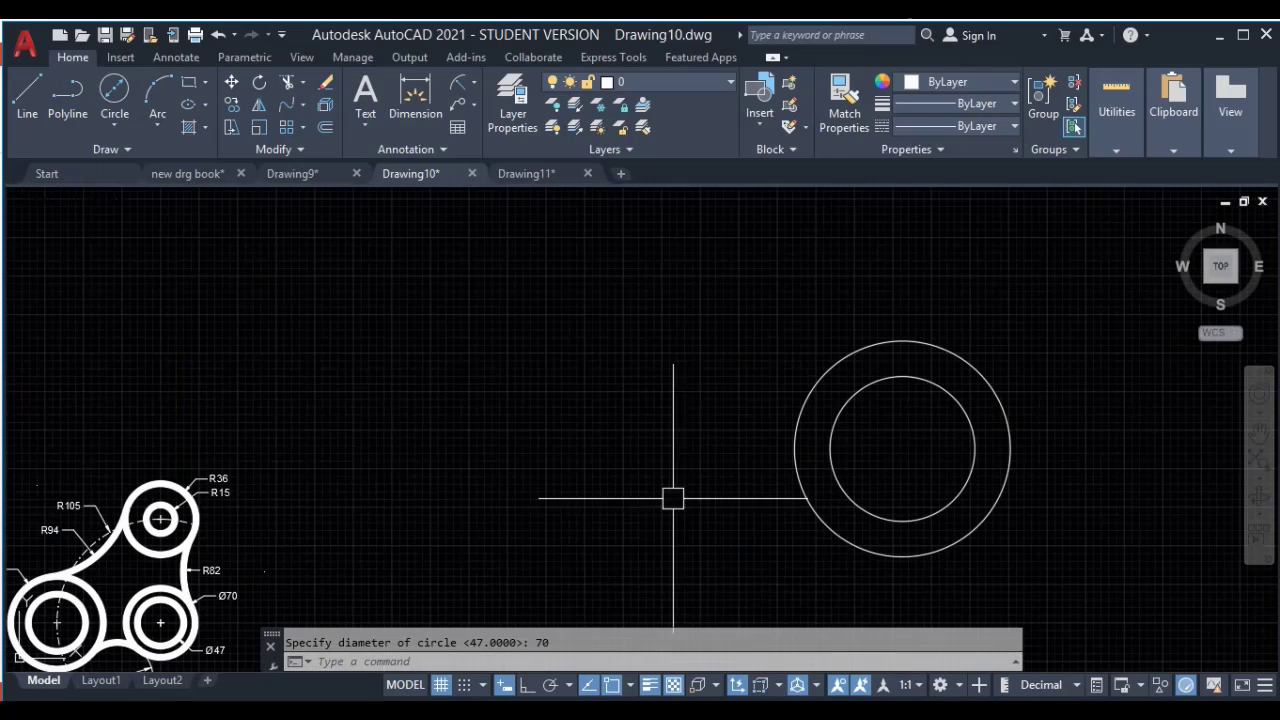
key("Escape")
type("l")
key("Return")
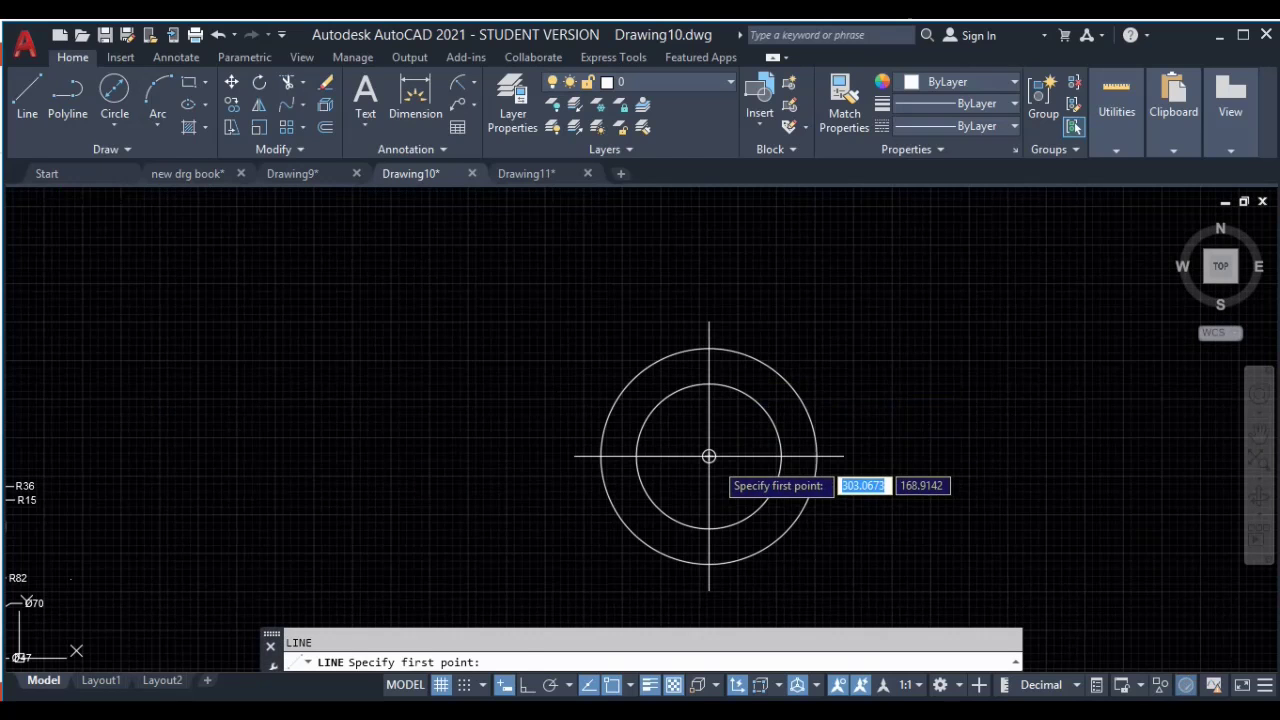
left_click(708, 456)
left_click(505, 685)
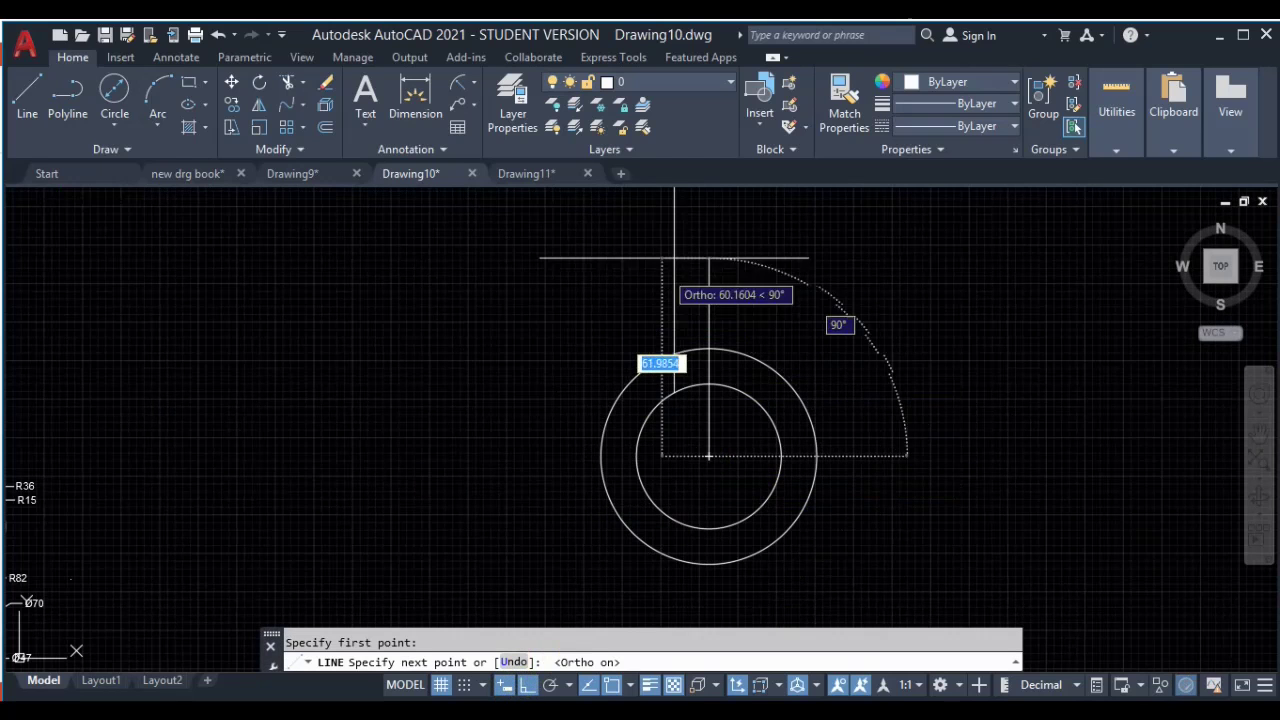
type("105")
key("Return")
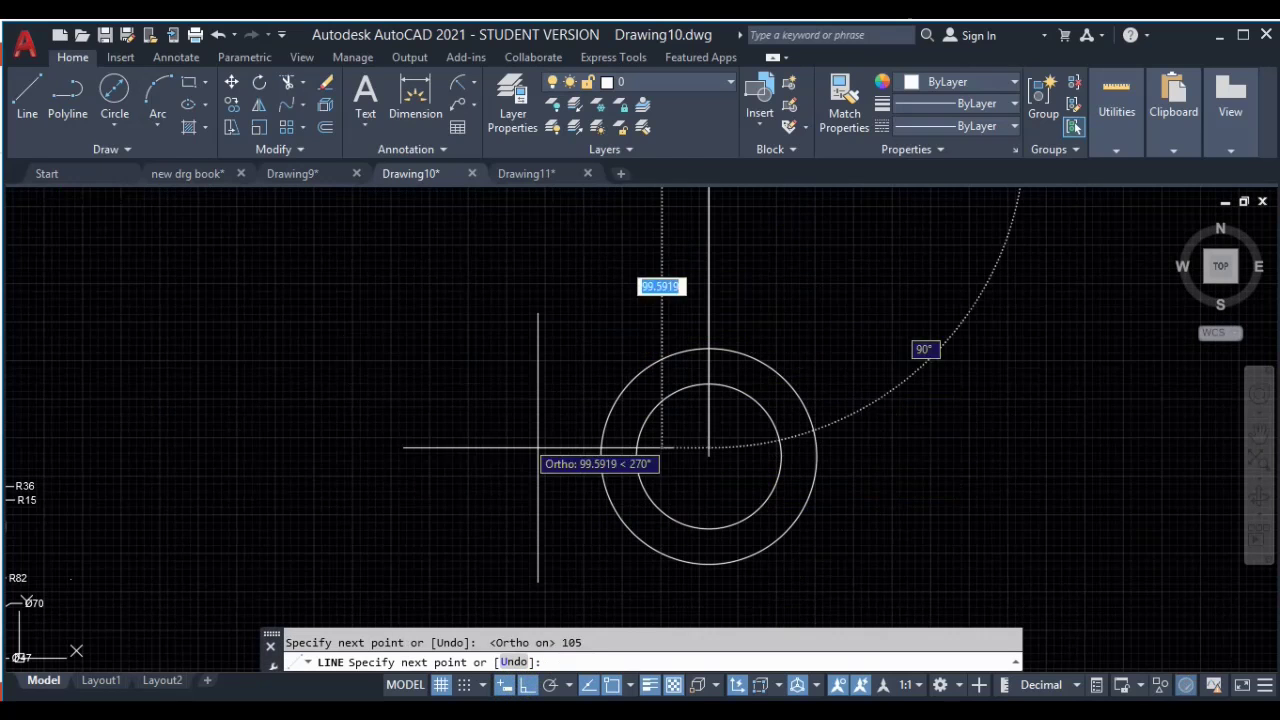
key("Return")
key("Return")
left_click(709, 456)
type("1")
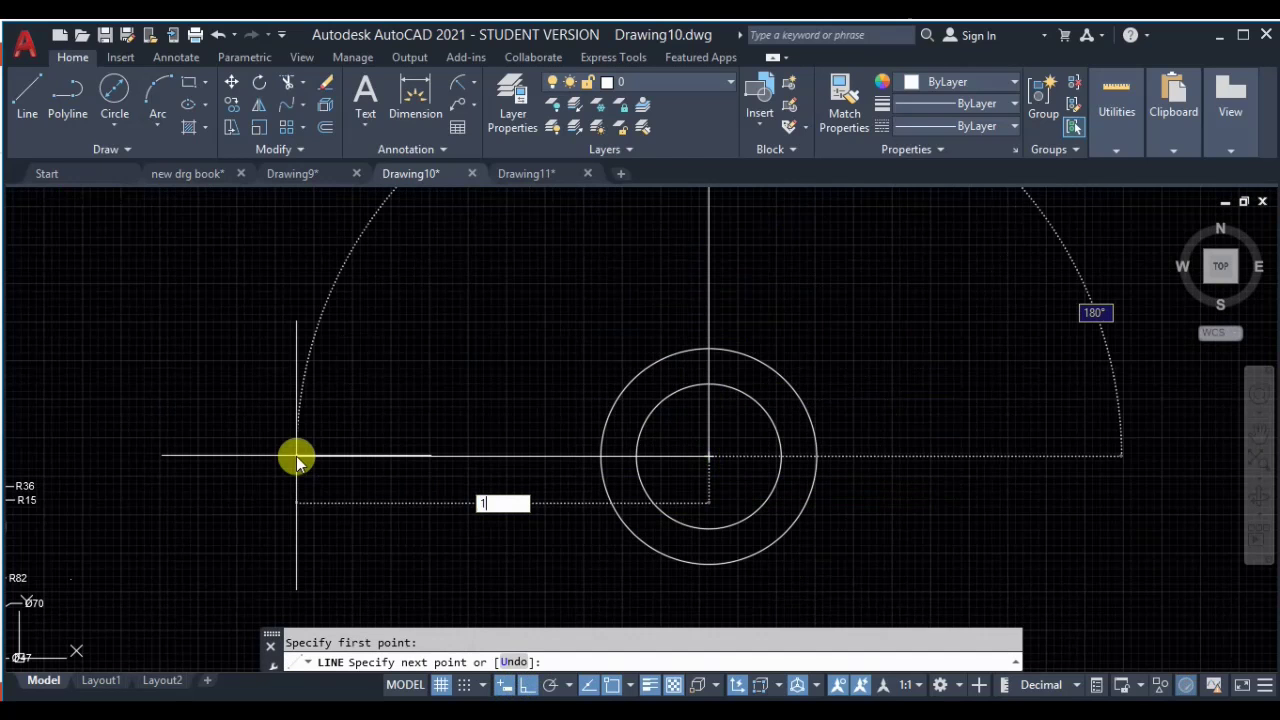
key("Return")
scroll(294, 456, "down", 5)
key("Escape")
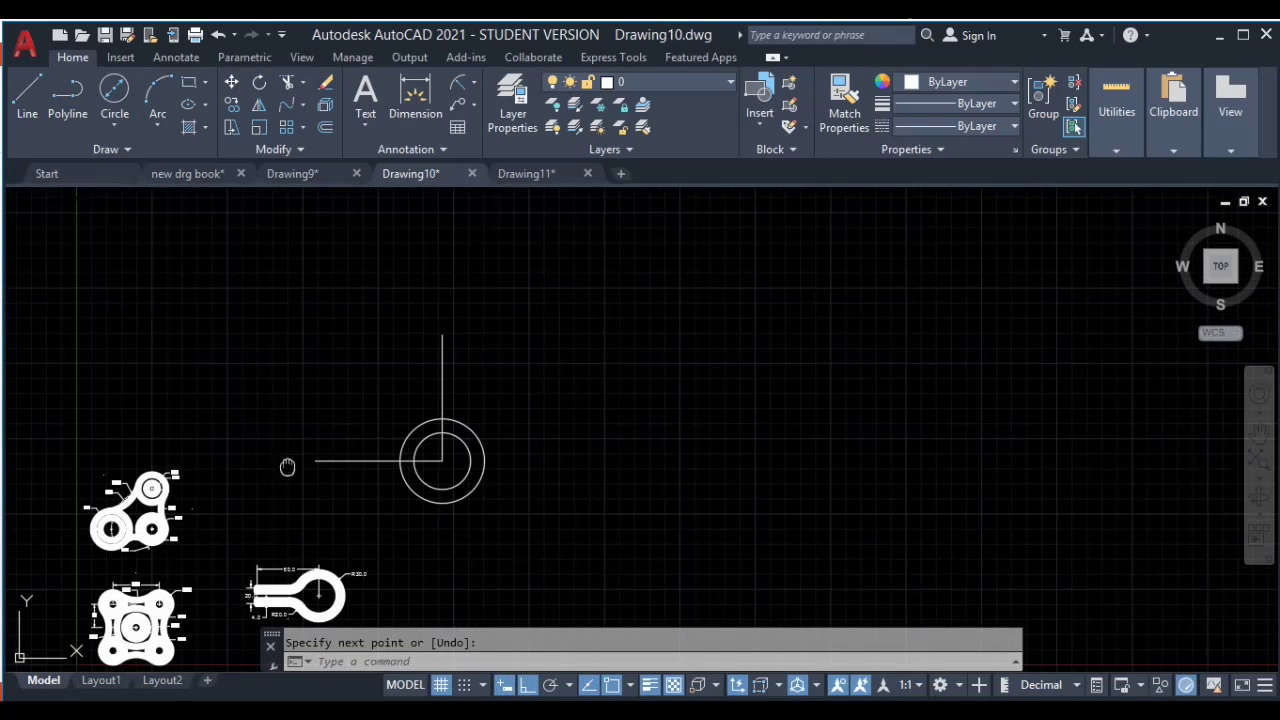
scroll(578, 378, "up", 2)
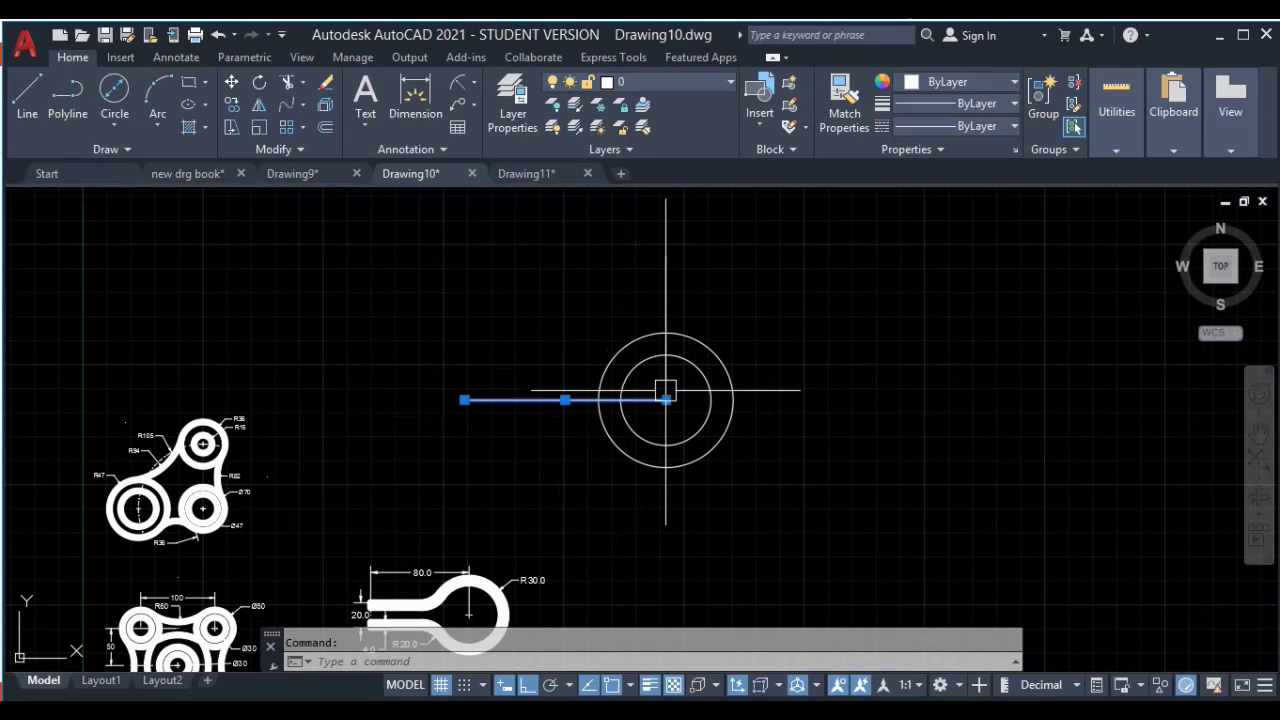
key("Delete")
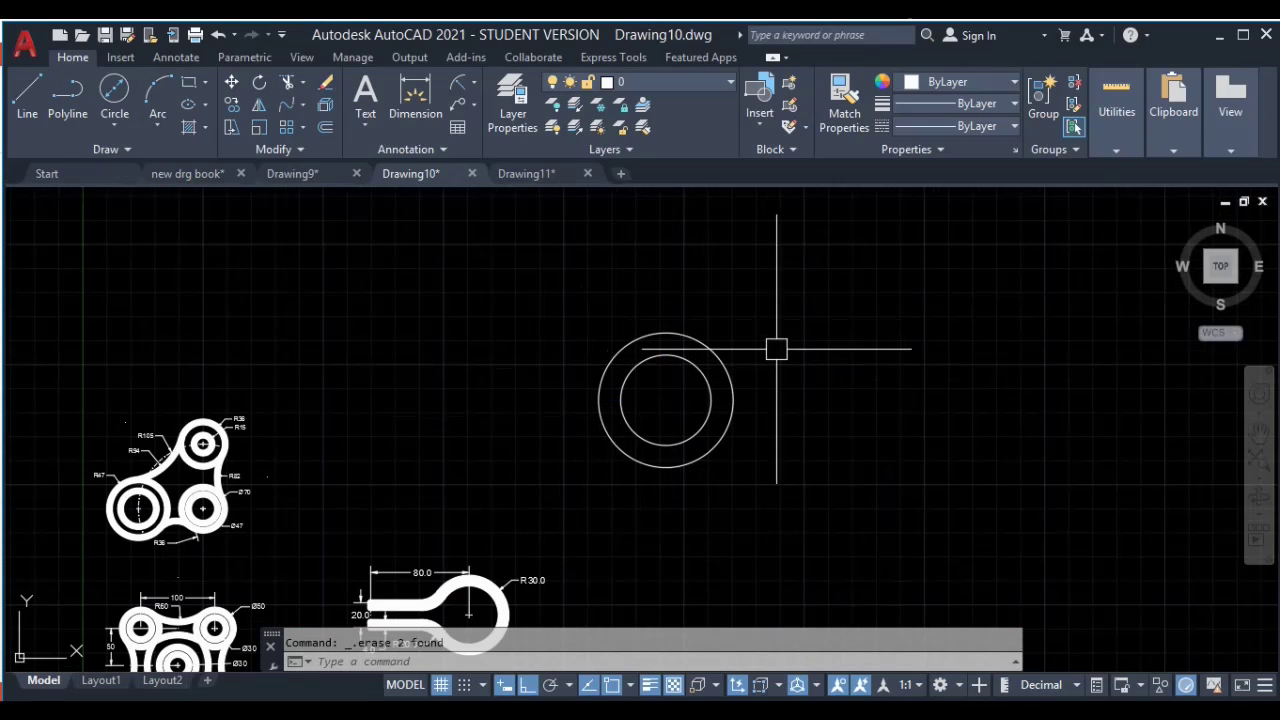
Step: Draw a radius-105 circle at the common centre of the existing concentric circles
type("c")
key("Return")
left_click(666, 401)
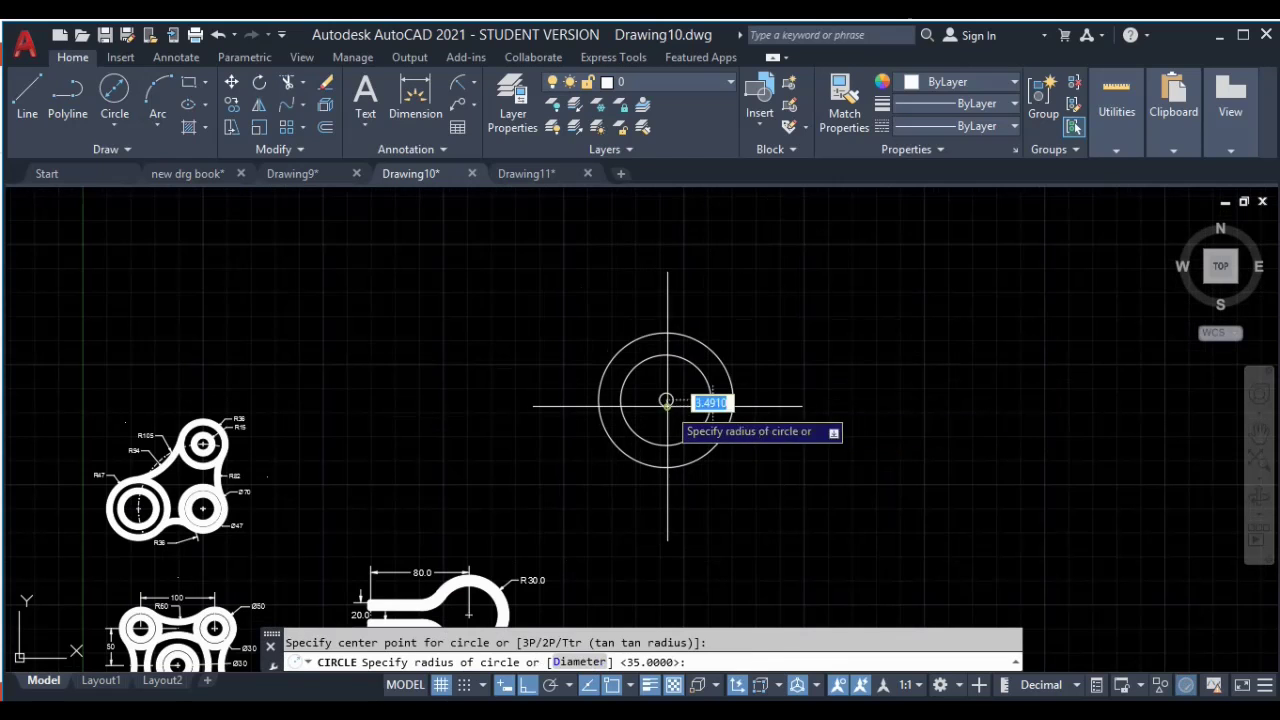
type("105")
key("Return")
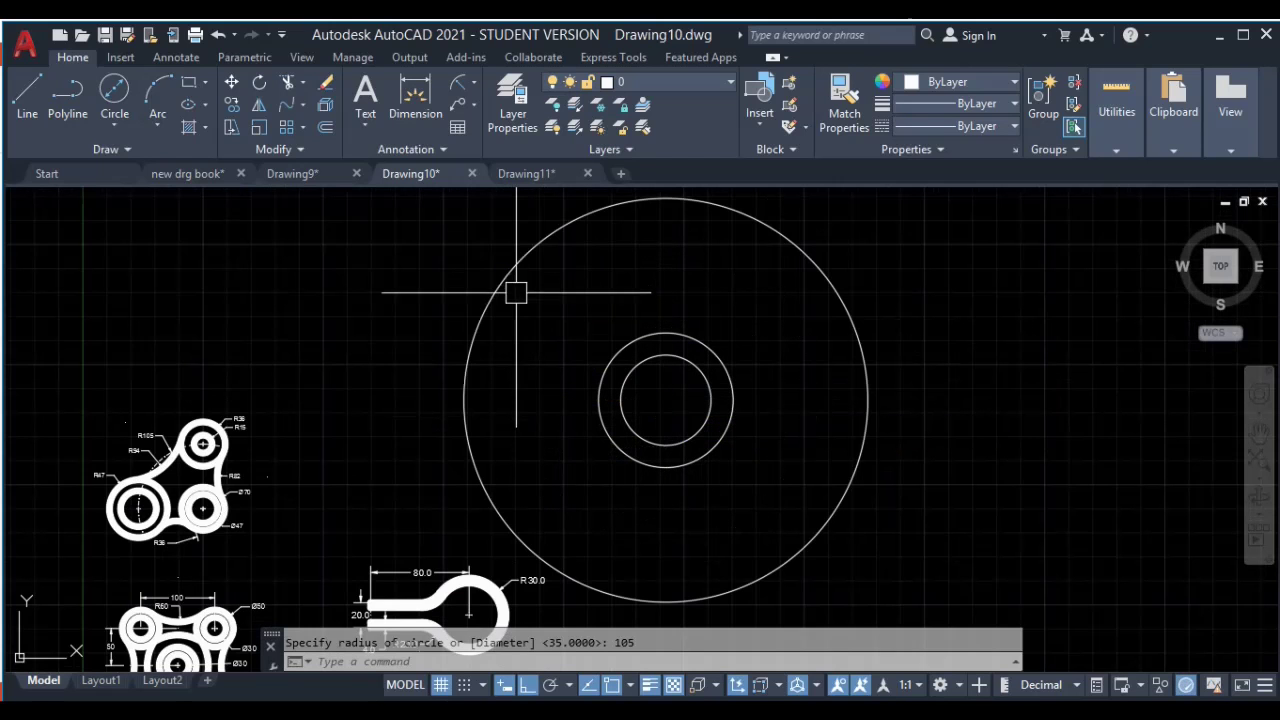
scroll(429, 380, "up", 2)
scroll(491, 460, "up", 2)
scroll(491, 460, "down", 1)
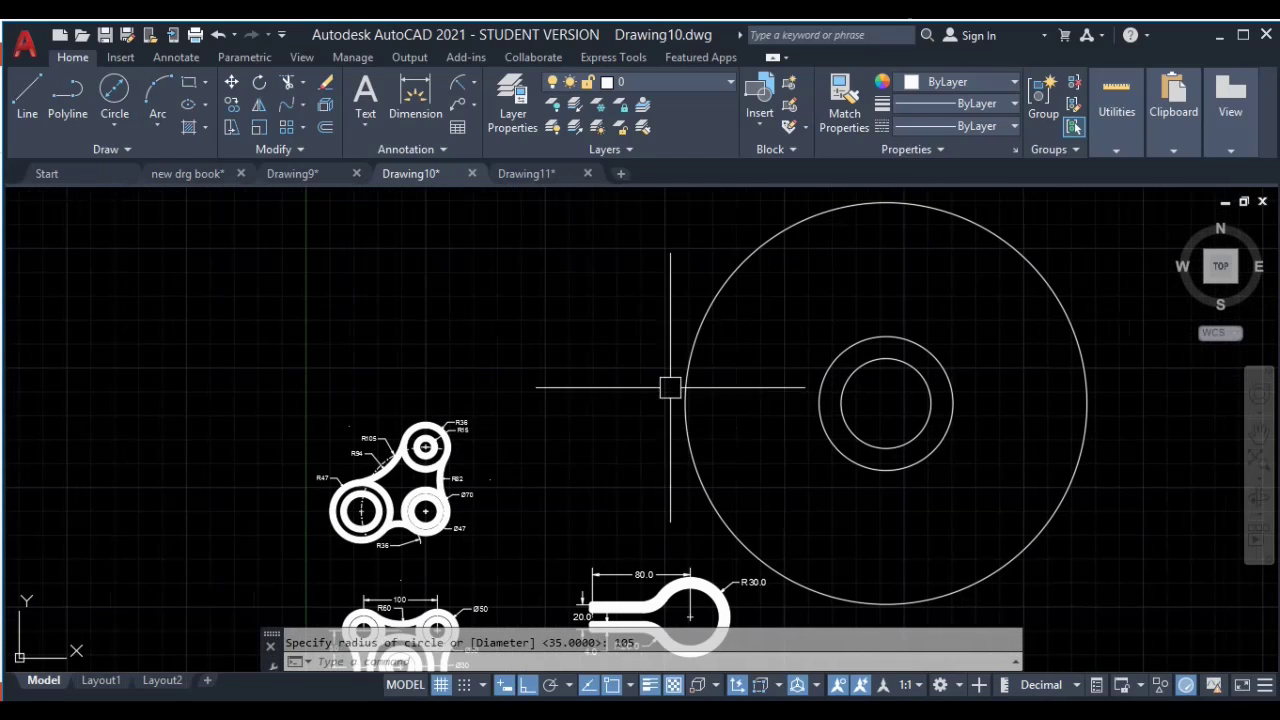
Step: Check the large circle by selecting it, then pan over to the other concentric circles
left_click(730, 277)
middle_click_drag(862, 189, 822, 291)
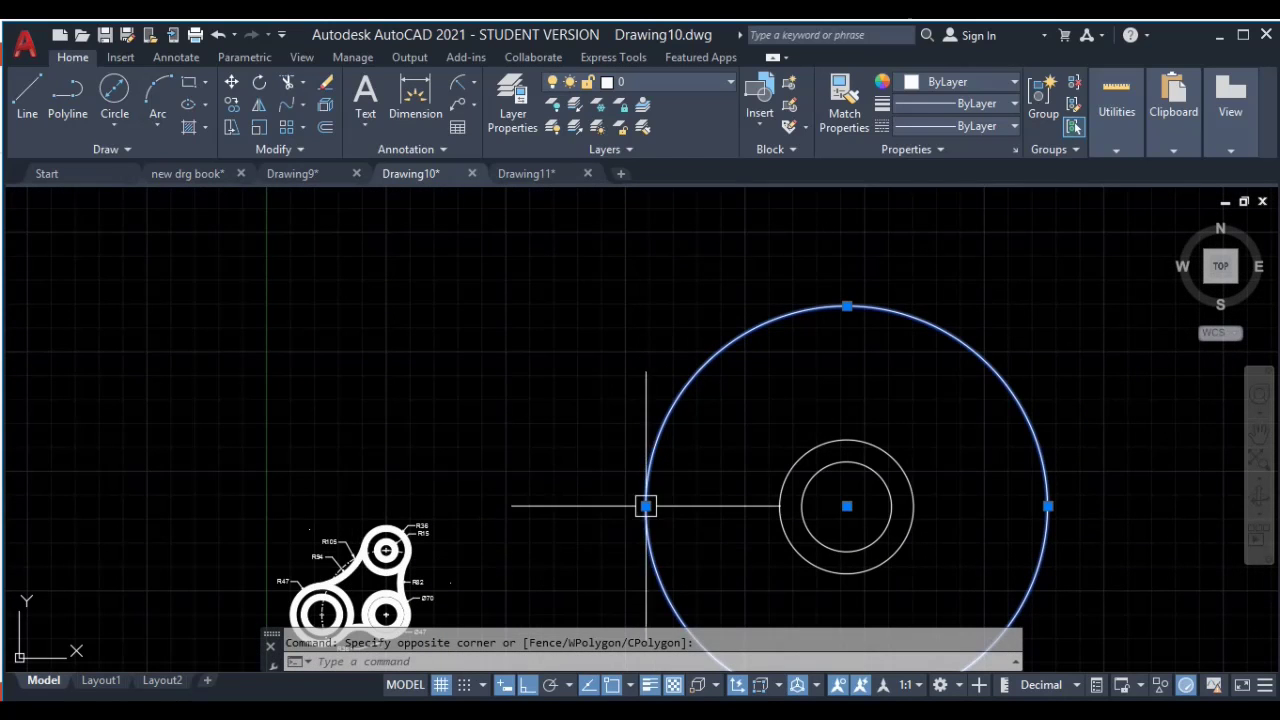
middle_click_drag(646, 506, 634, 443)
key("Escape")
scroll(591, 428, "up", 2)
scroll(342, 518, "up", 2)
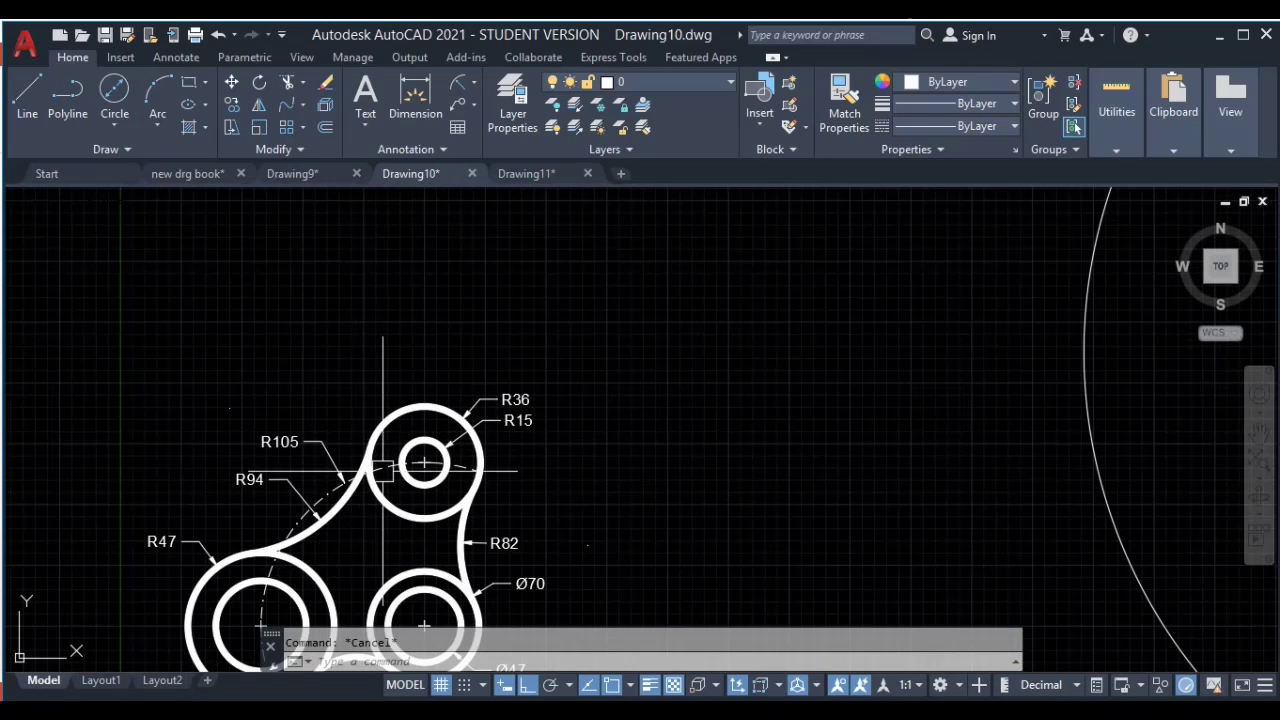
scroll(415, 461, "up", 4)
scroll(837, 367, "down", 3)
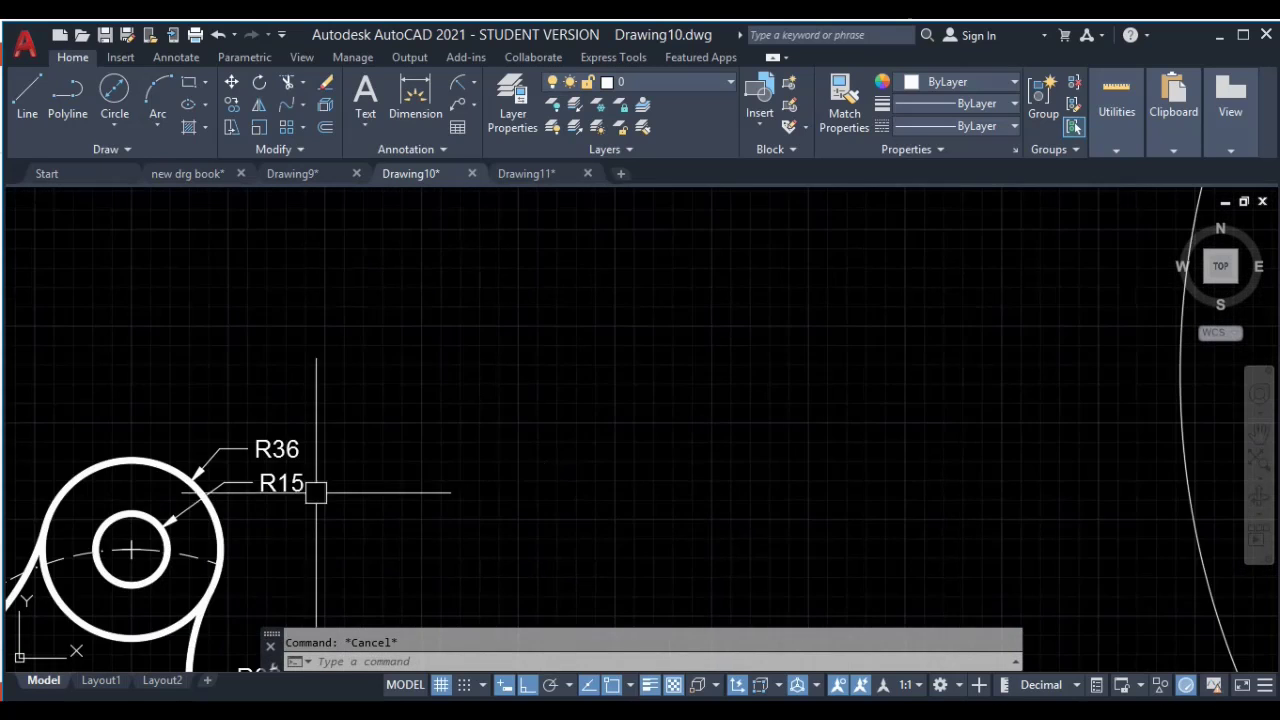
middle_click_drag(314, 491, 6, 625)
scroll(794, 514, "up", 2)
scroll(571, 472, "up", 2)
Step: Draw radius-15 and radius-36 circles centred on the large circle's top point
type("c")
key("Return")
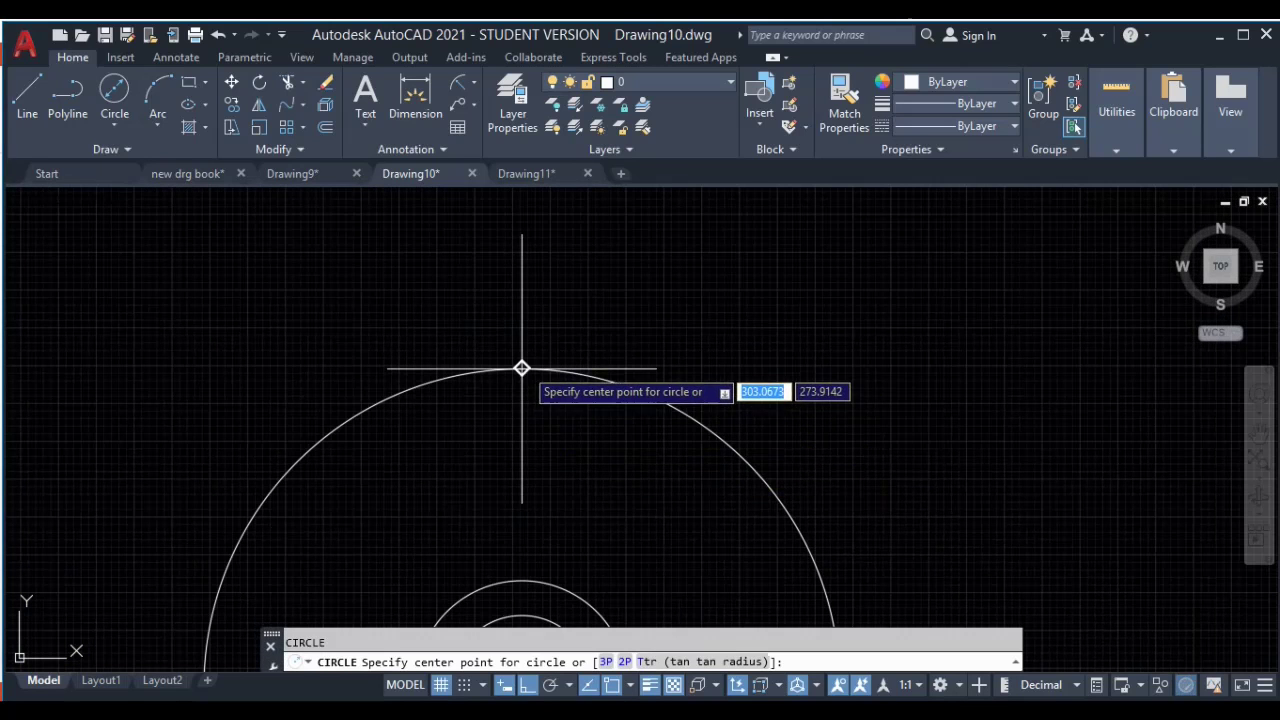
left_click(521, 368)
type("15")
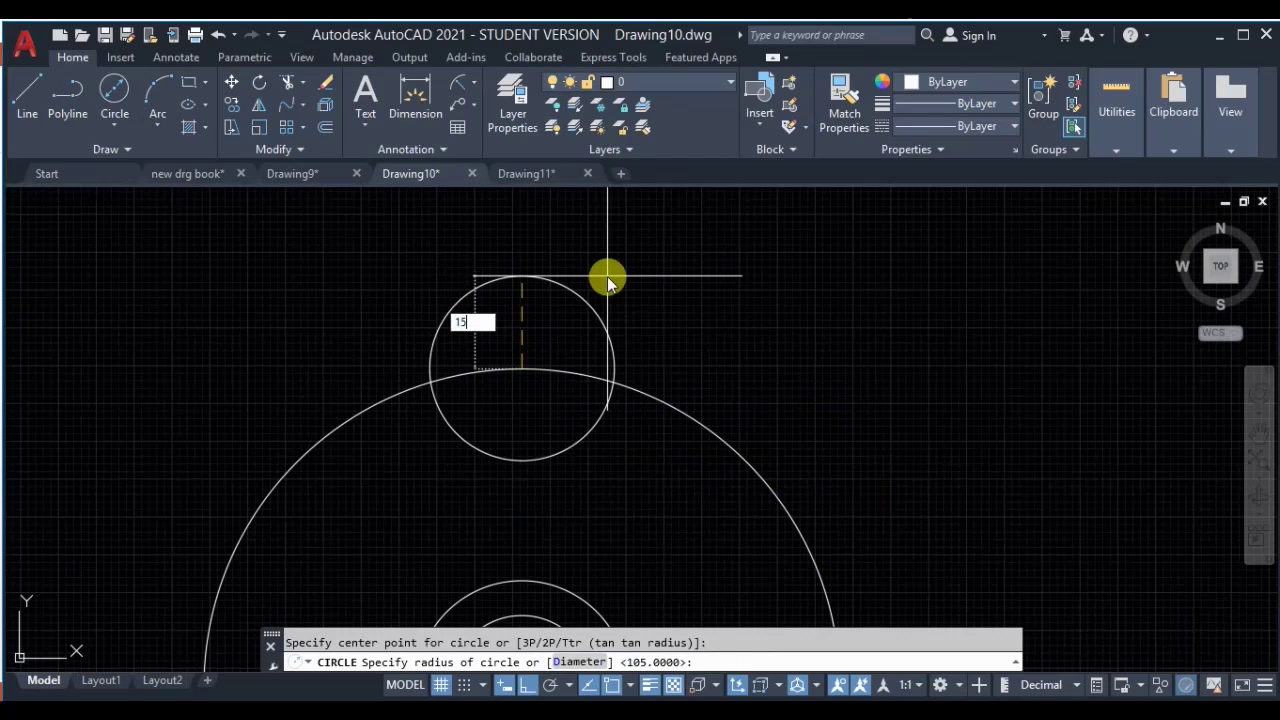
key("Return")
key("Return")
left_click(521, 368)
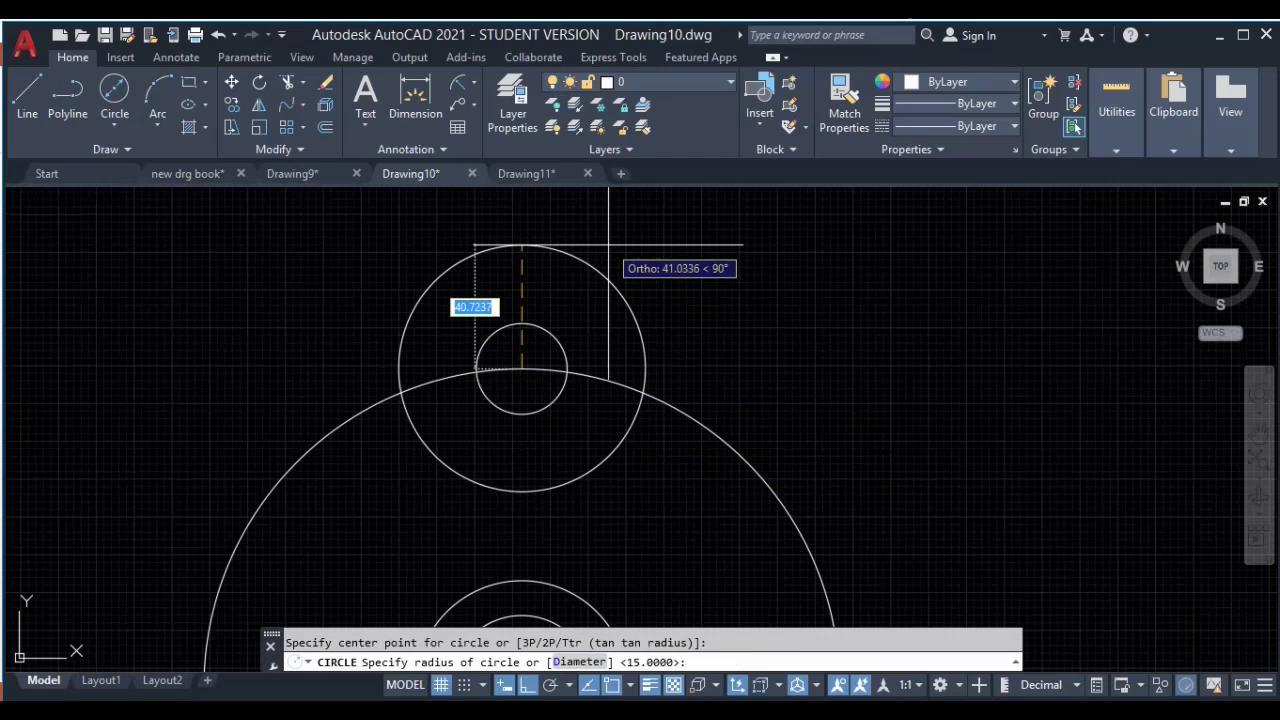
type("36")
key("Return")
scroll(533, 459, "down", 2)
scroll(100, 505, "up", 2)
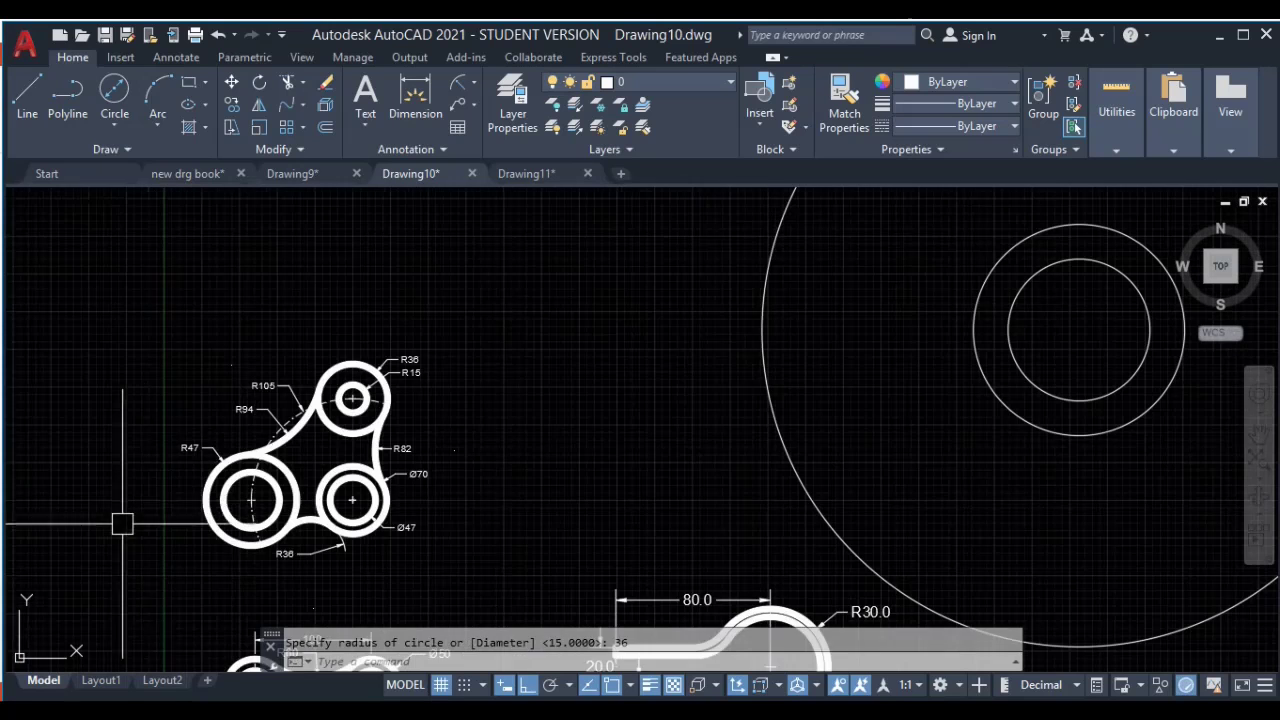
scroll(251, 500, "up", 1)
scroll(286, 440, "up", 2)
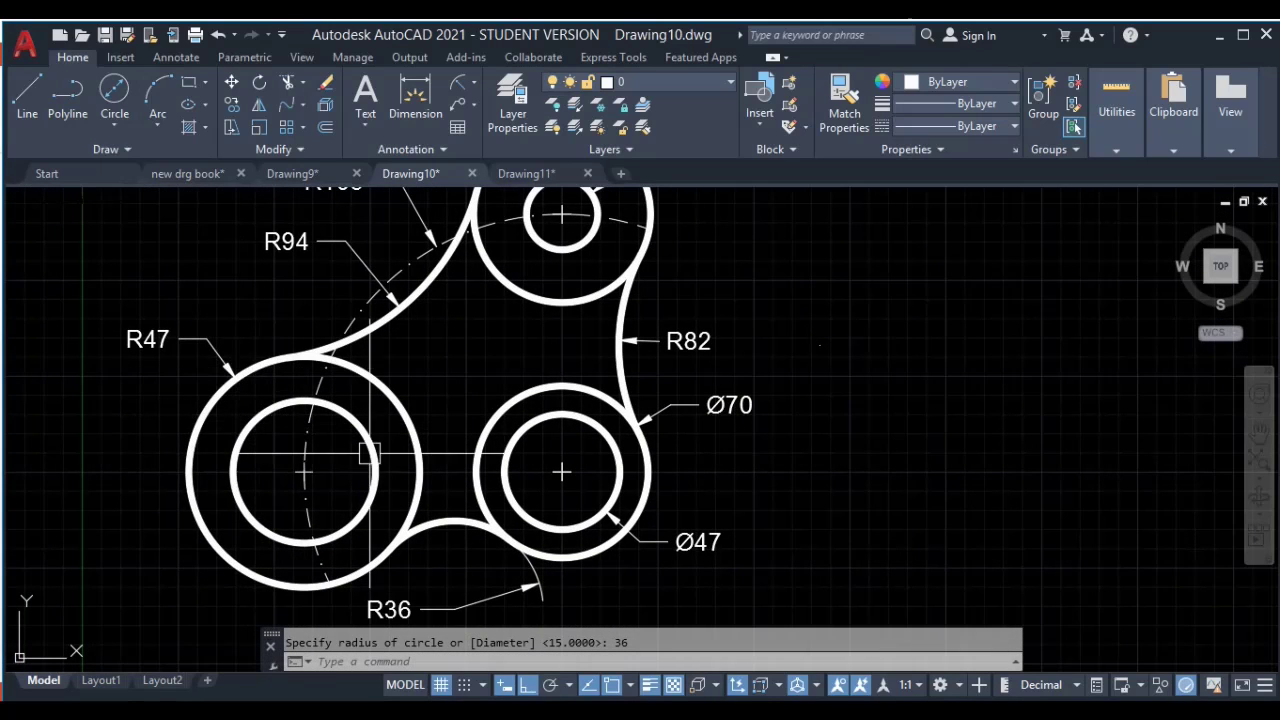
scroll(340, 455, "down", 1)
scroll(290, 455, "down", 1)
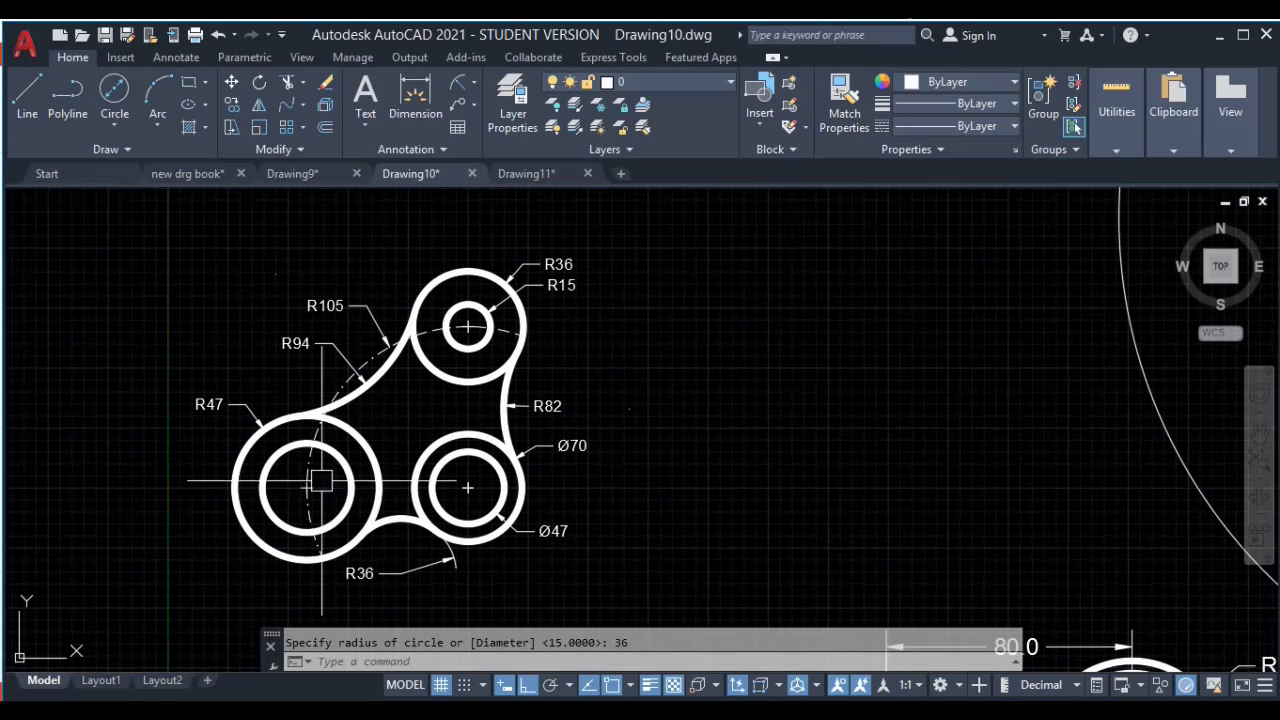
scroll(325, 505, "up", 3)
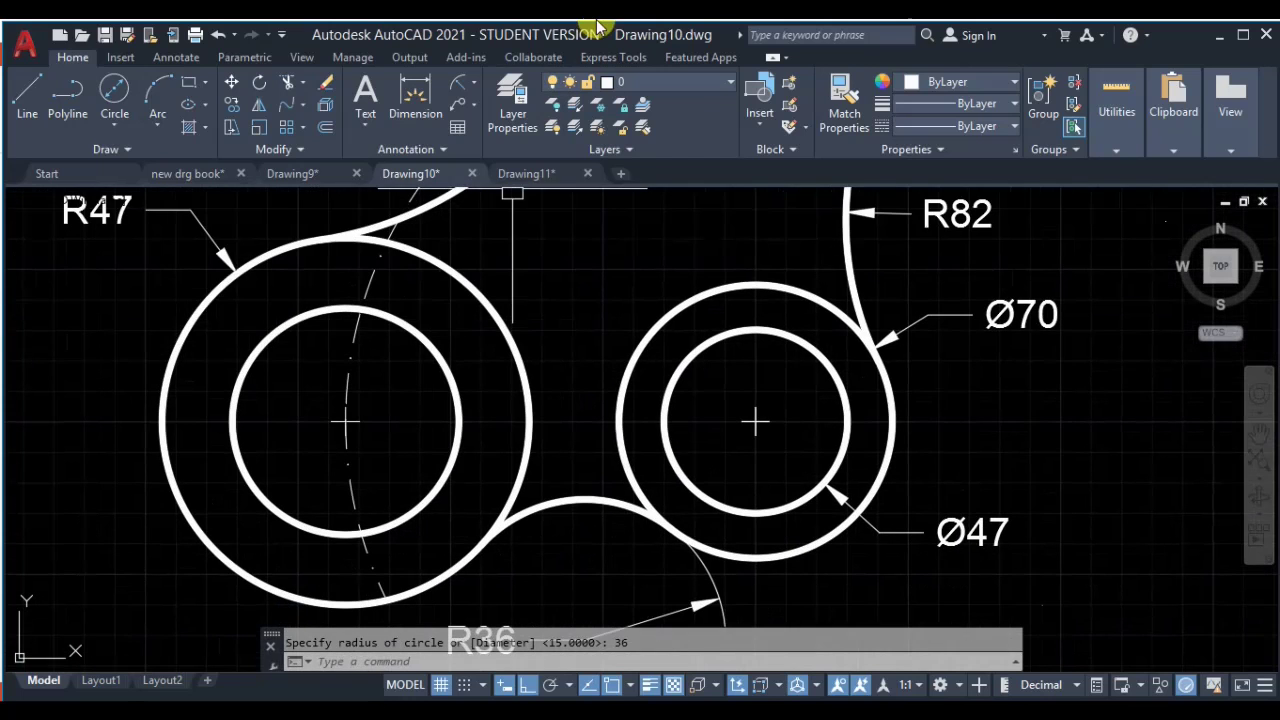
left_click(476, 86)
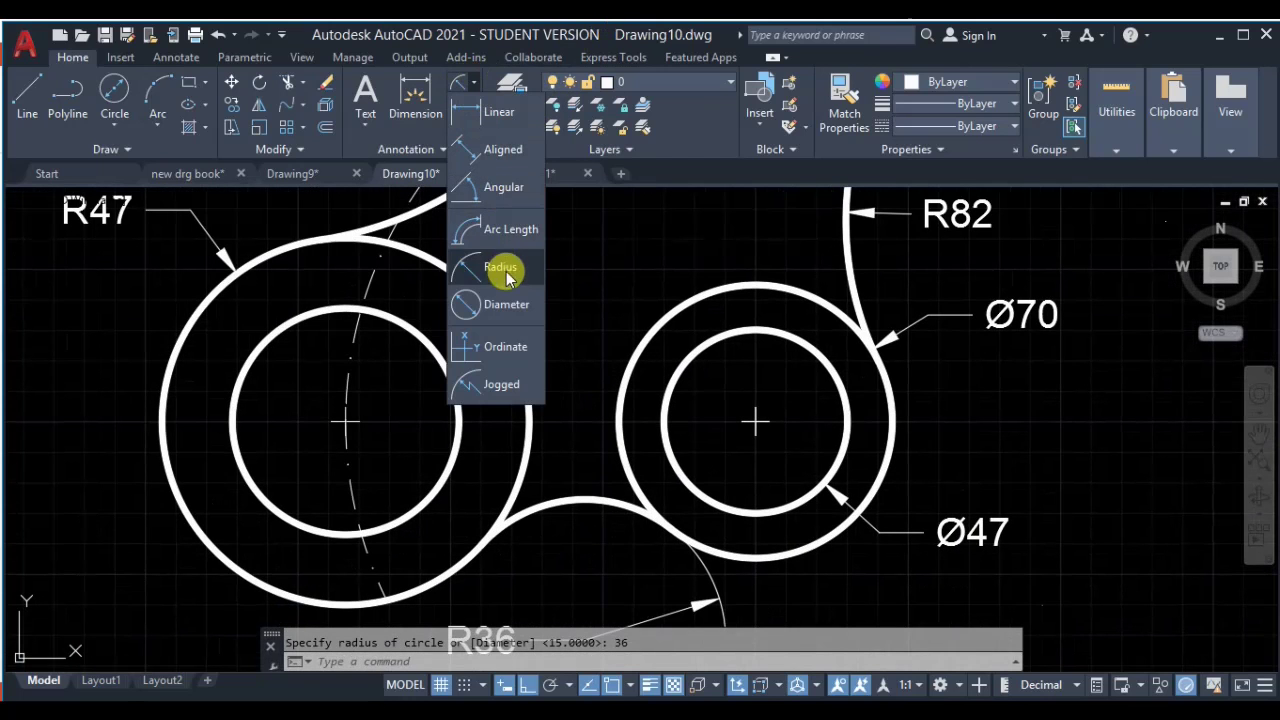
left_click(506, 266)
left_click(257, 349)
left_click(120, 343)
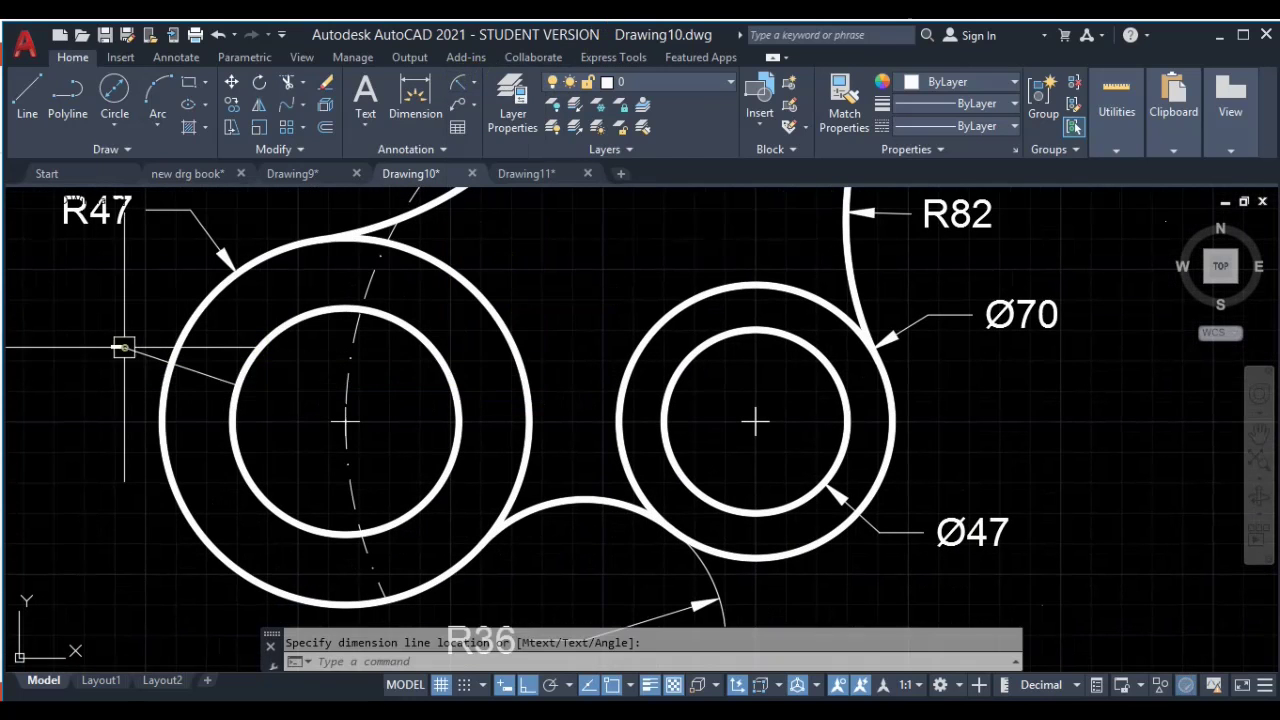
scroll(110, 343, "up", 6)
left_click(326, 283)
left_click(329, 363)
key("Delete")
scroll(611, 289, "down", 5)
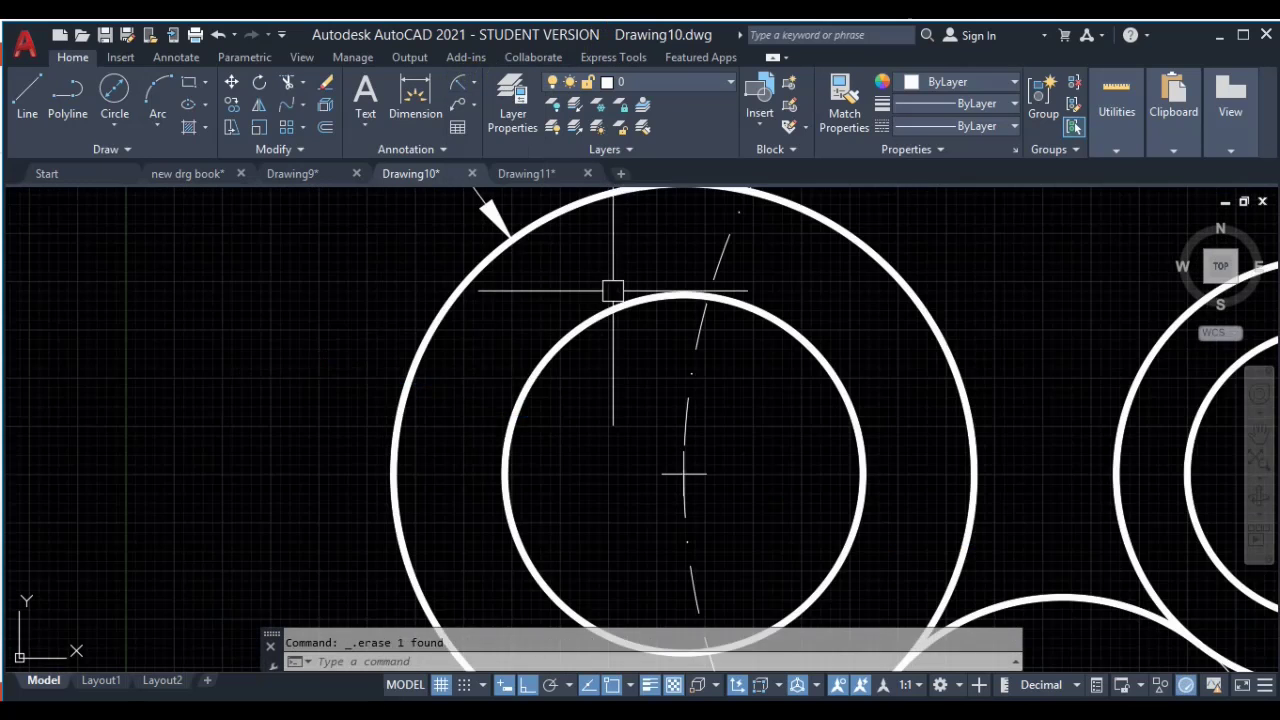
scroll(343, 509, "down", 4)
mouse_move(685, 370)
middle_mouse_down()
mouse_move(605, 374)
mouse_move(490, 408)
middle_mouse_up()
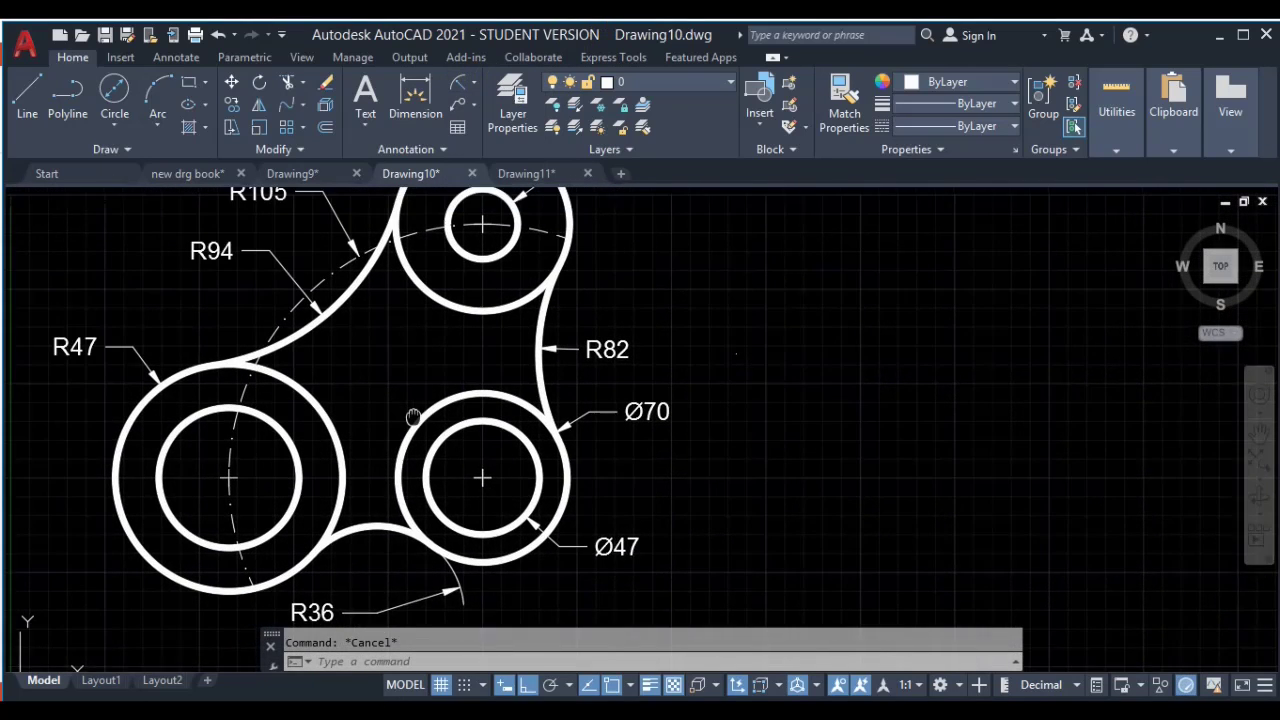
middle_click_drag(486, 488, 500, 373)
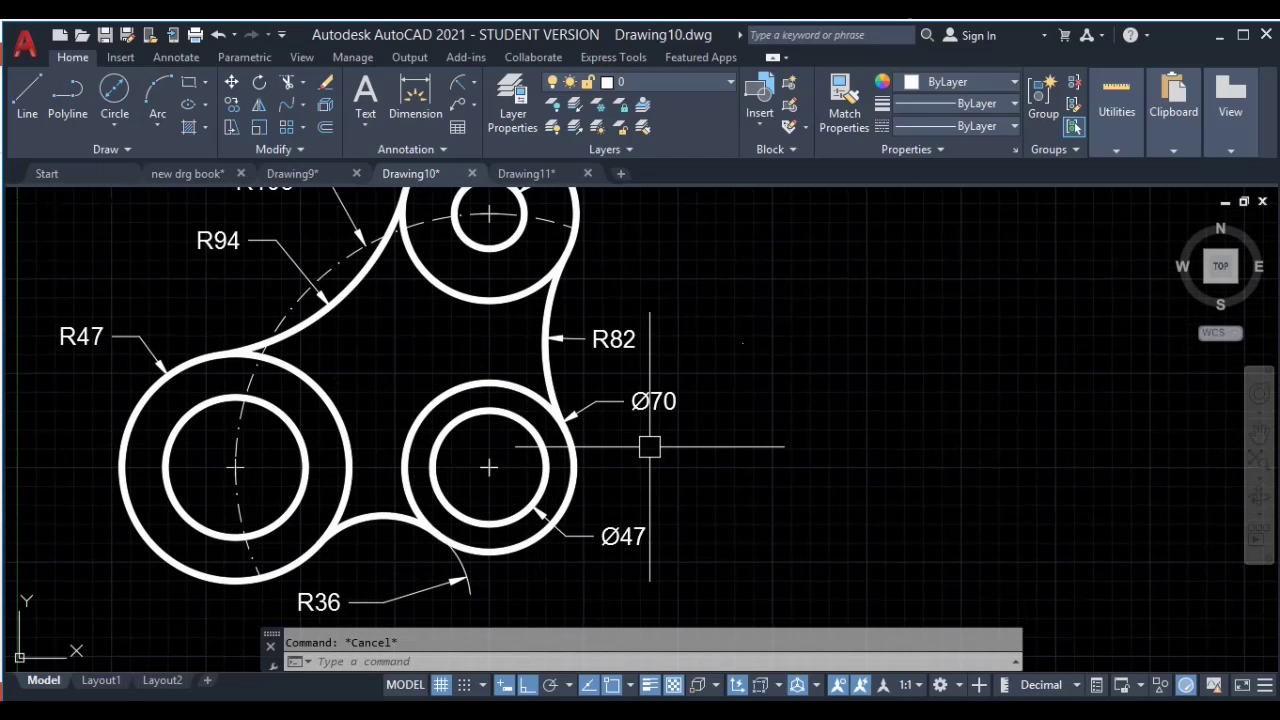
scroll(666, 449, "down", 2)
scroll(749, 509, "up", 2)
scroll(691, 471, "down", 3)
Step: Draw concentric radius-41 and radius-35 circles centred on the large circle's left point
scroll(698, 483, "up", 1)
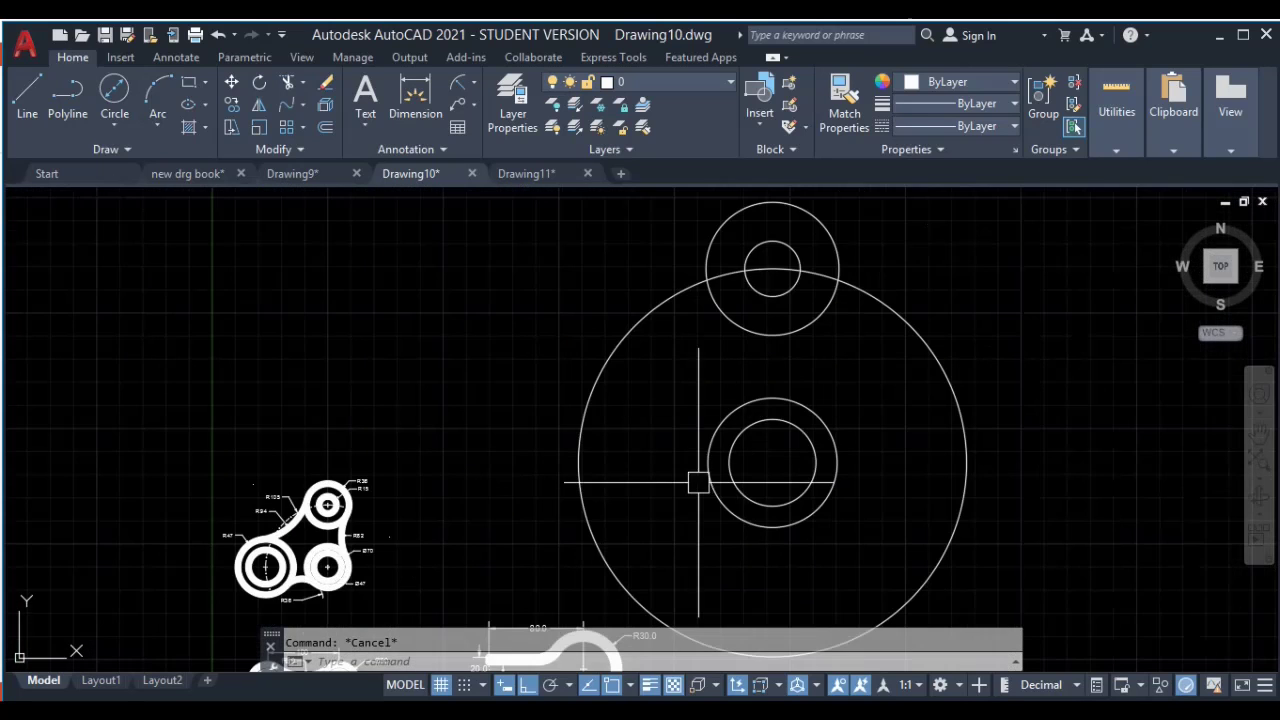
middle_click_drag(698, 483, 720, 411)
type("c")
key("Return")
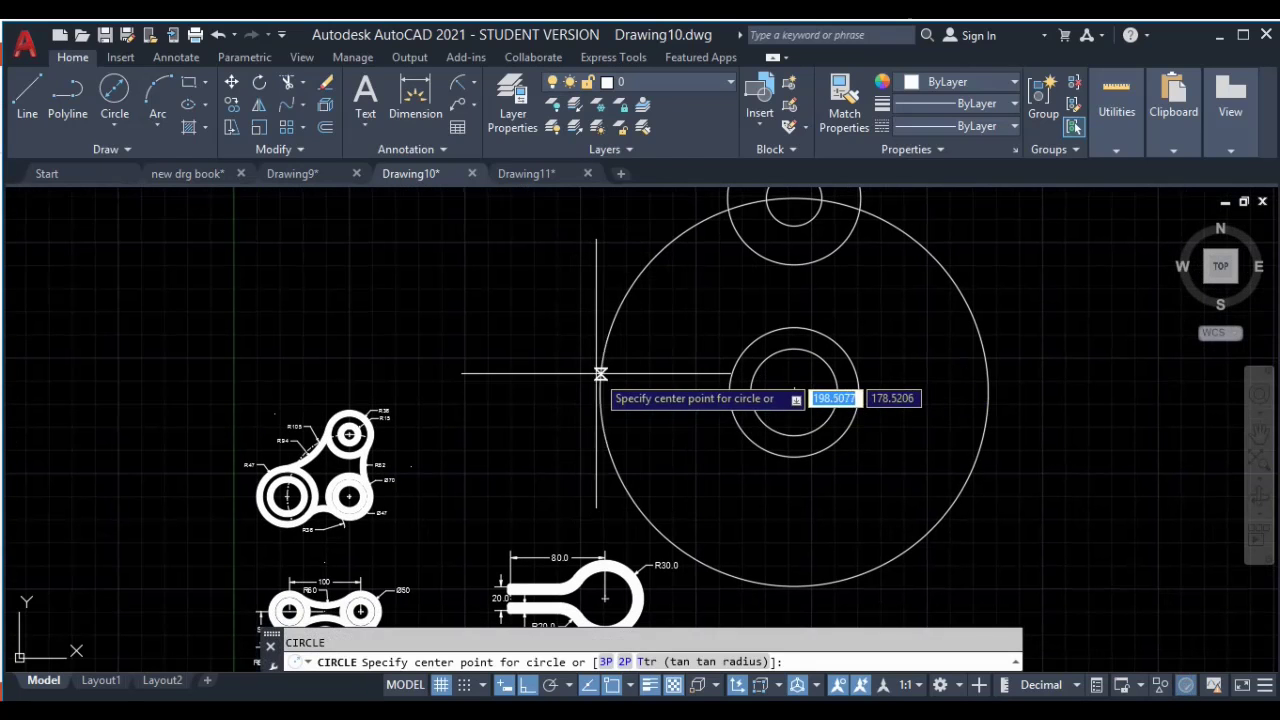
left_click(600, 391)
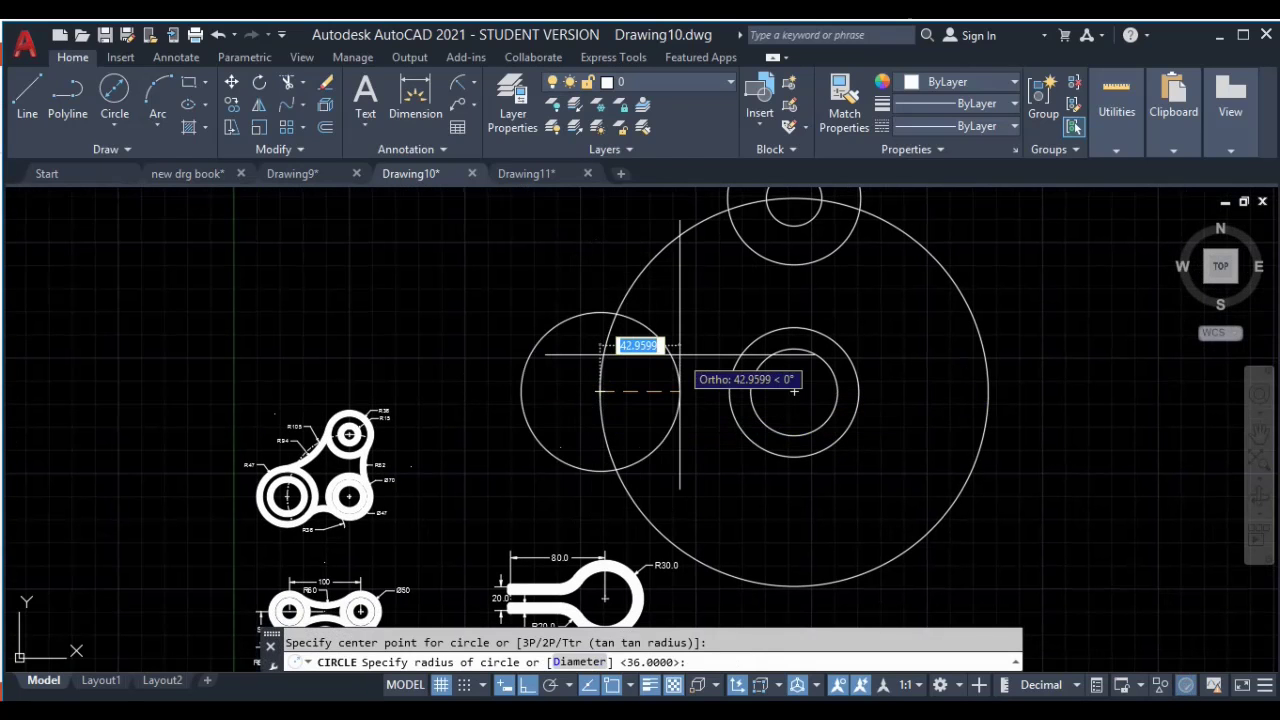
type("41")
key("Return")
key("Return")
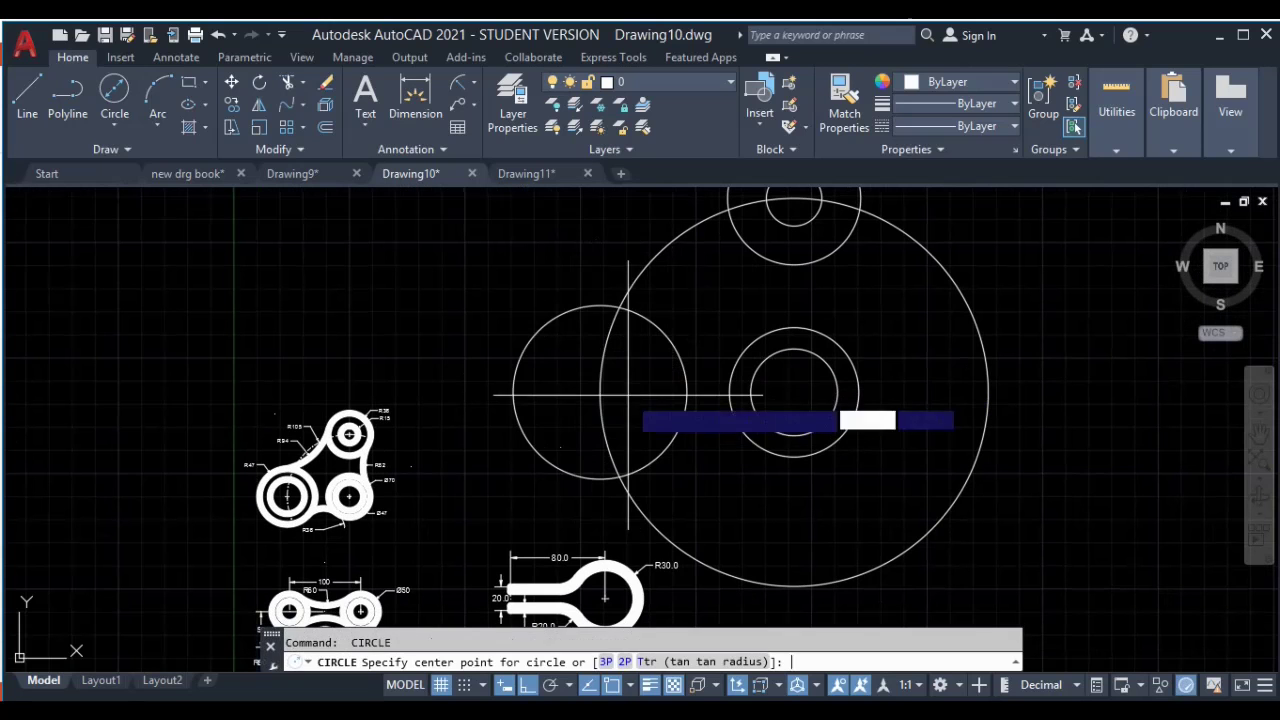
left_click(600, 391)
type("35")
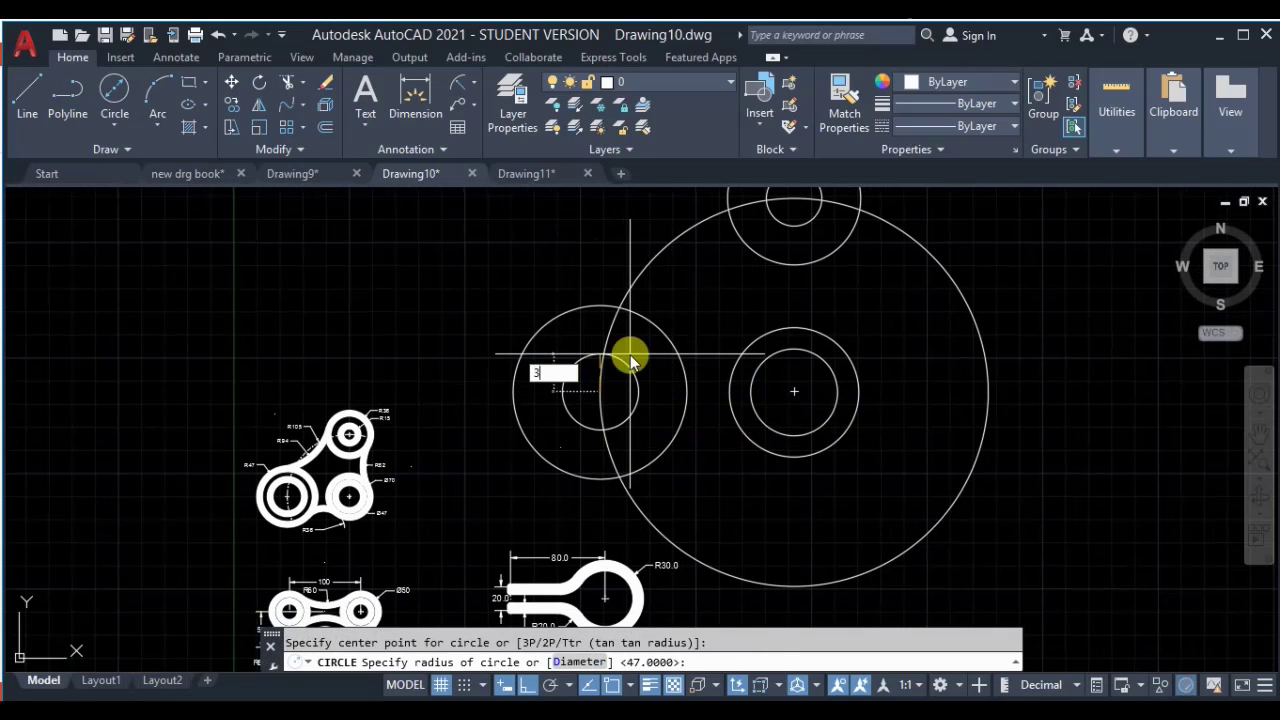
key("Return")
scroll(629, 354, "down", 1)
scroll(493, 431, "up", 3)
scroll(493, 431, "up", 3)
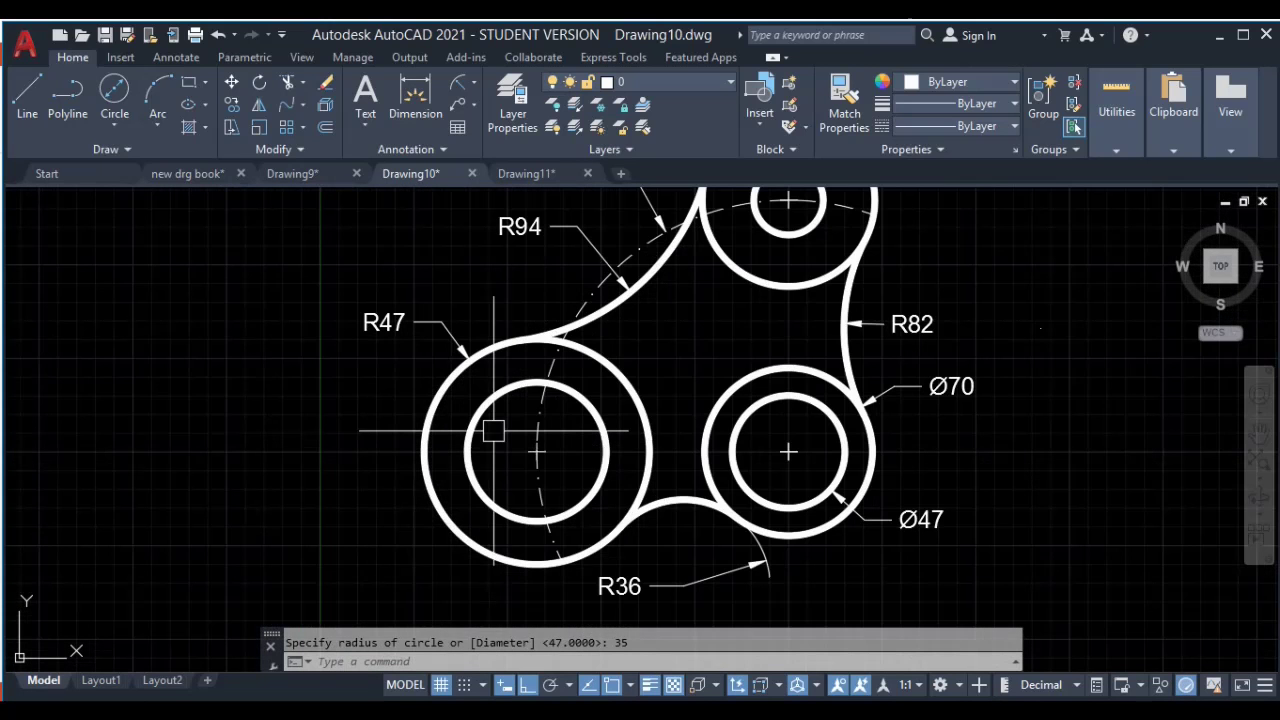
scroll(500, 475, "down", 5)
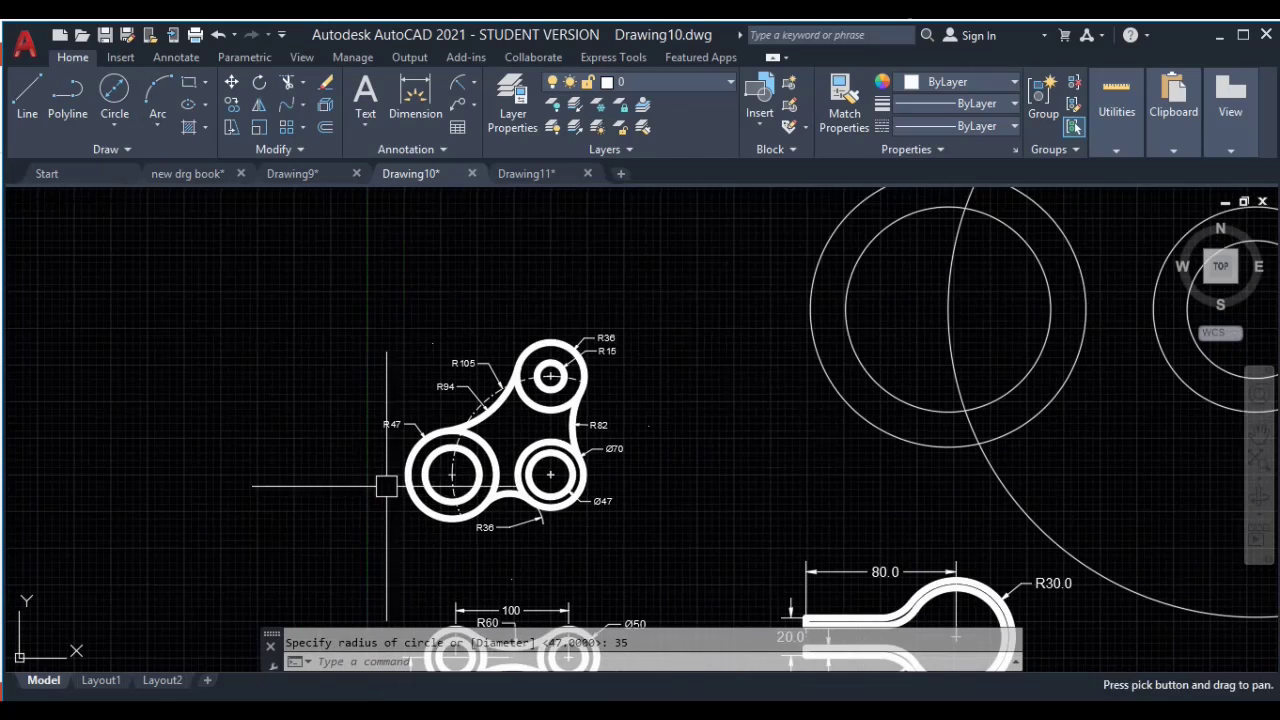
scroll(666, 451, "down", 1)
scroll(600, 500, "up", 3)
scroll(536, 483, "up", 1)
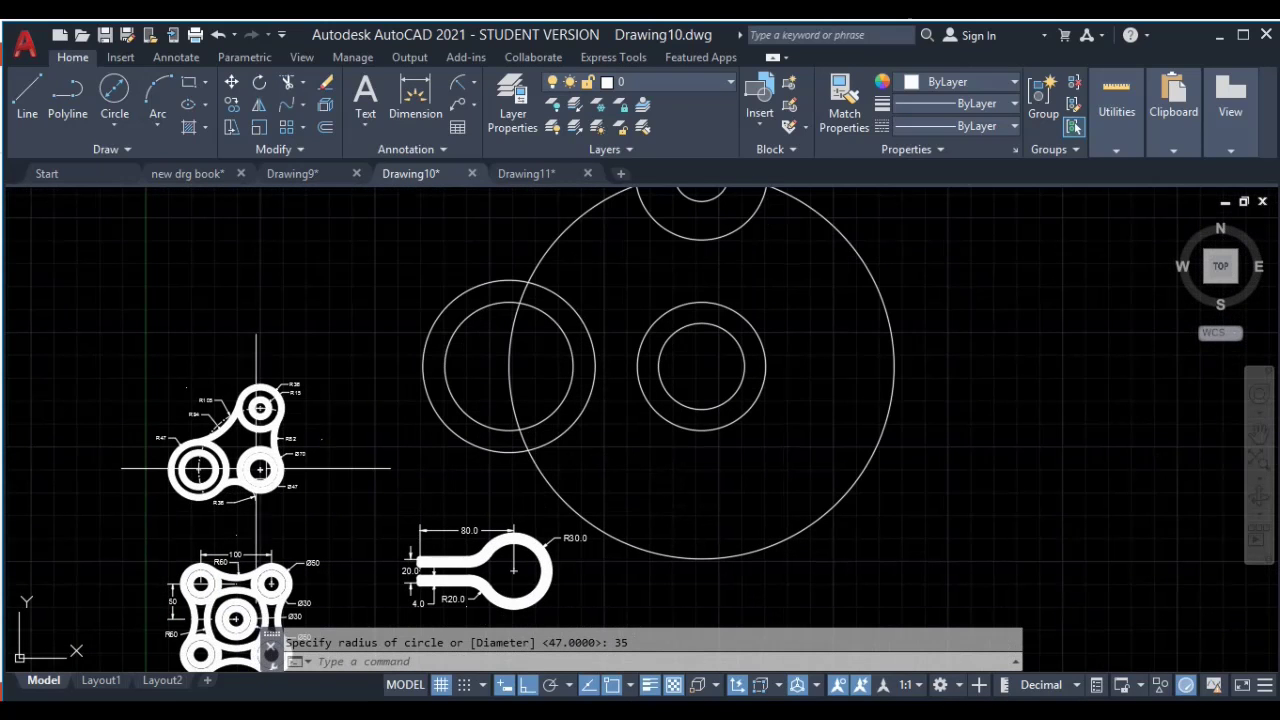
Step: Trim away the unwanted part of the radius-105 circle, leaving a single arc
key("Escape")
left_click(549, 487)
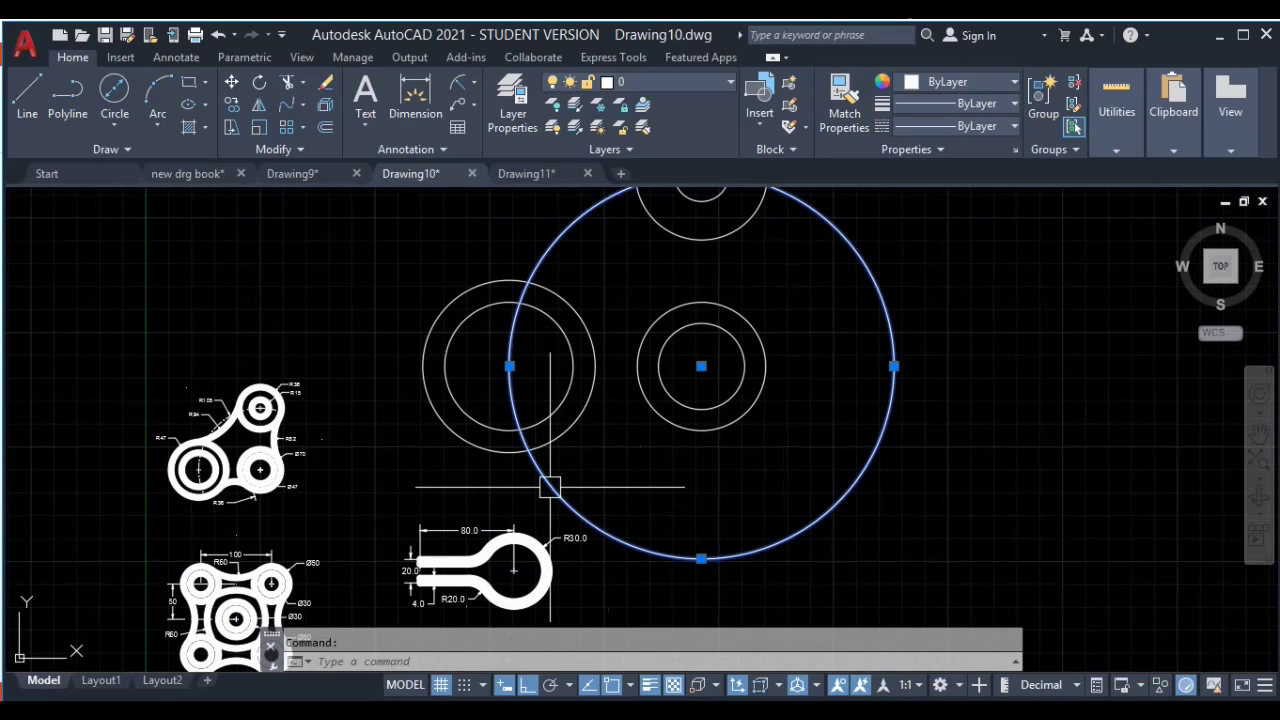
key("Escape")
type("tr")
key("Return")
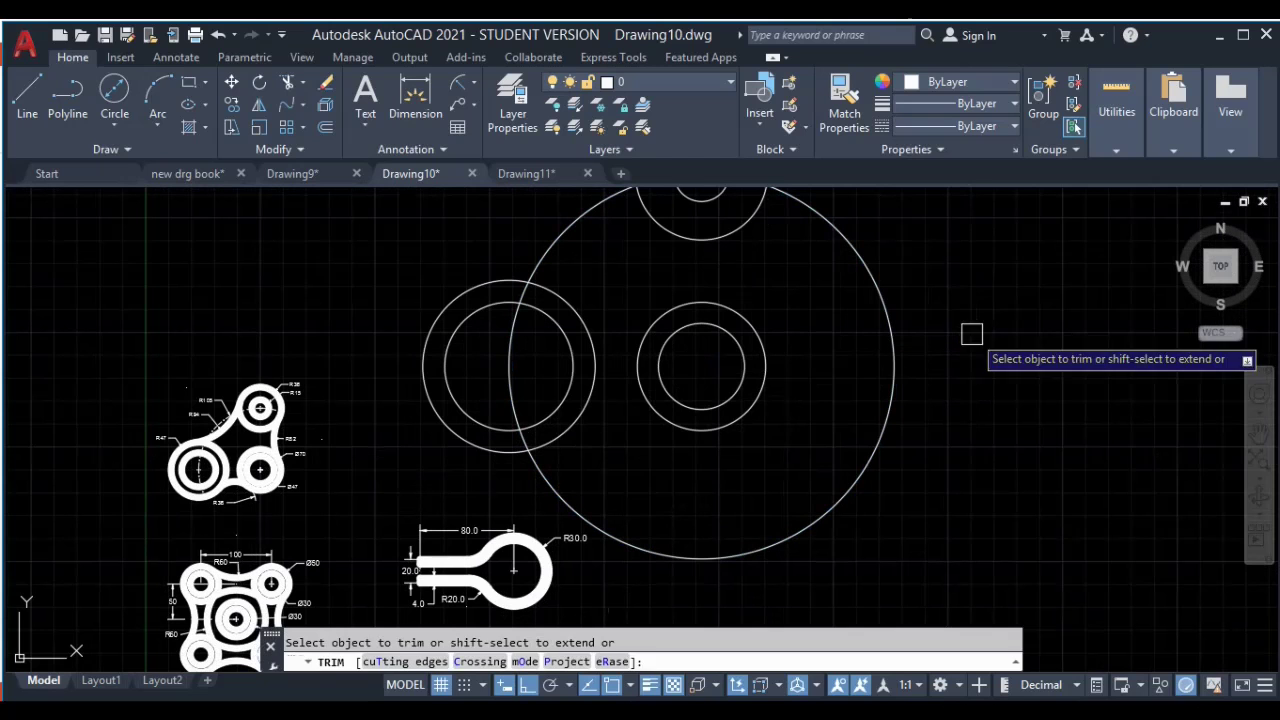
left_click(872, 267)
middle_click_drag(583, 442, 591, 468)
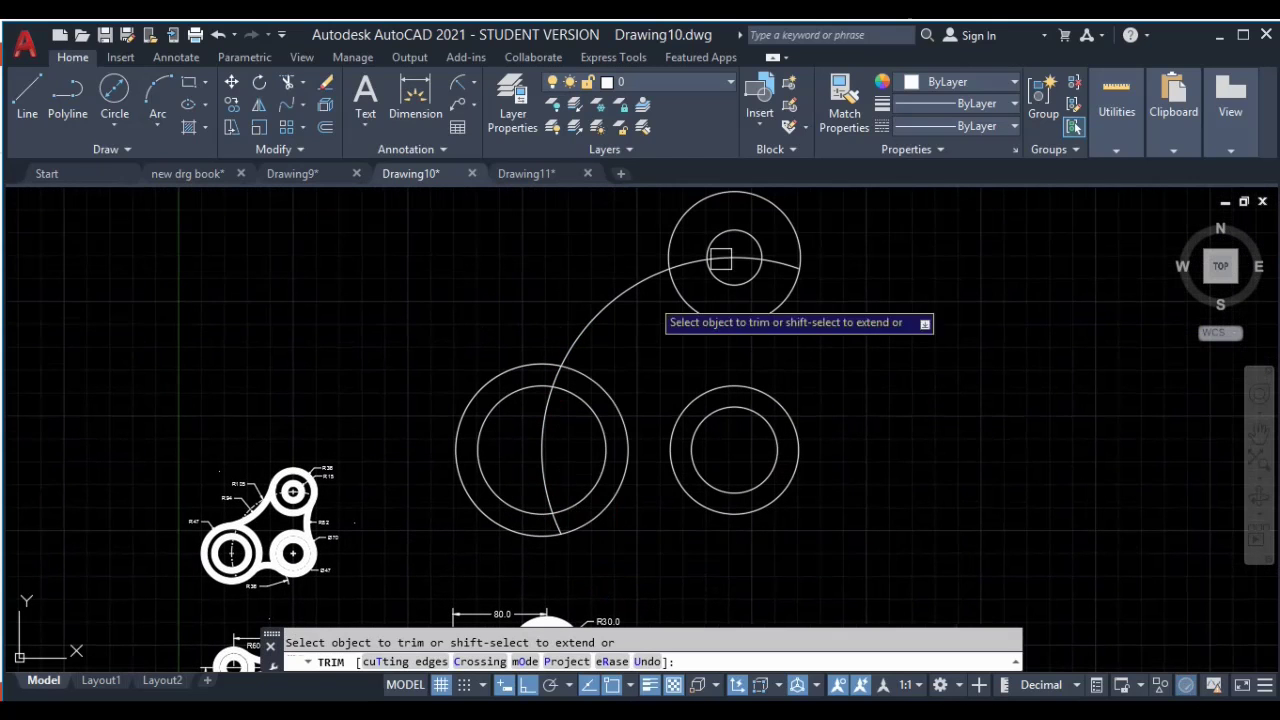
middle_click_drag(814, 406, 783, 364)
key("Escape")
key("Escape")
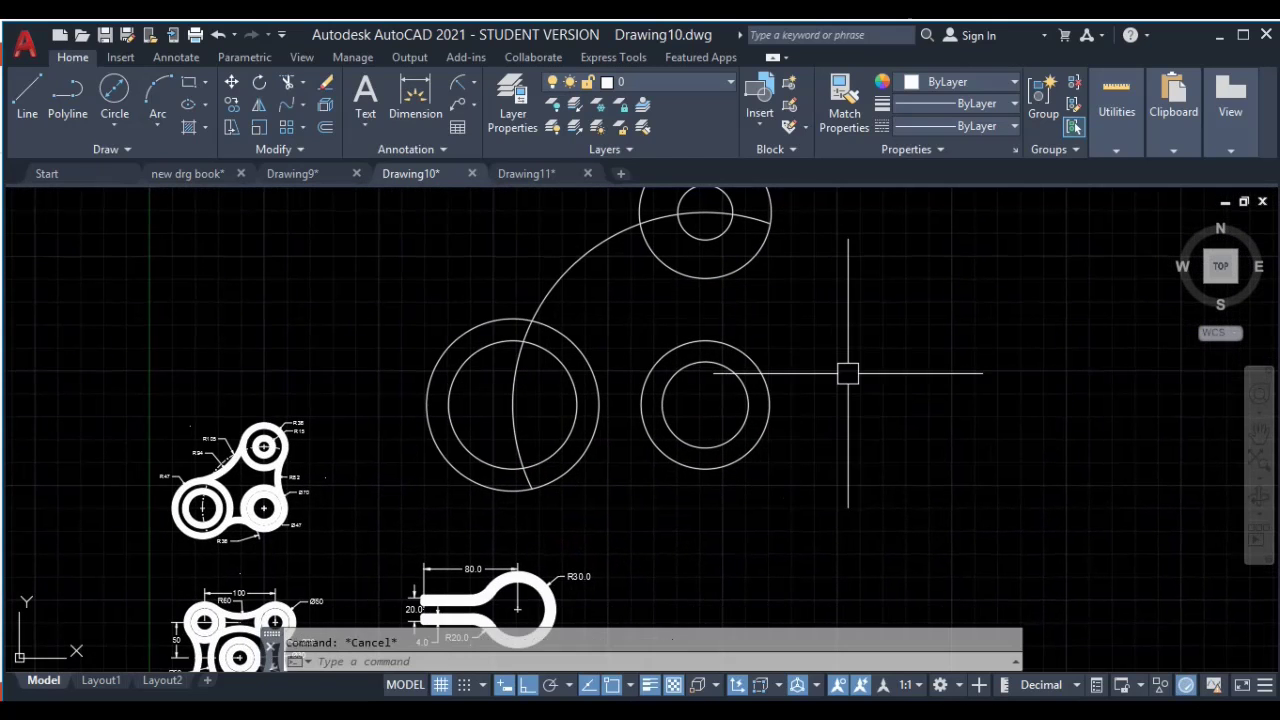
Step: Pan and zoom to compare the trimmed arc with the reference's R15/R105 portion
middle_click_drag(371, 517, 499, 431)
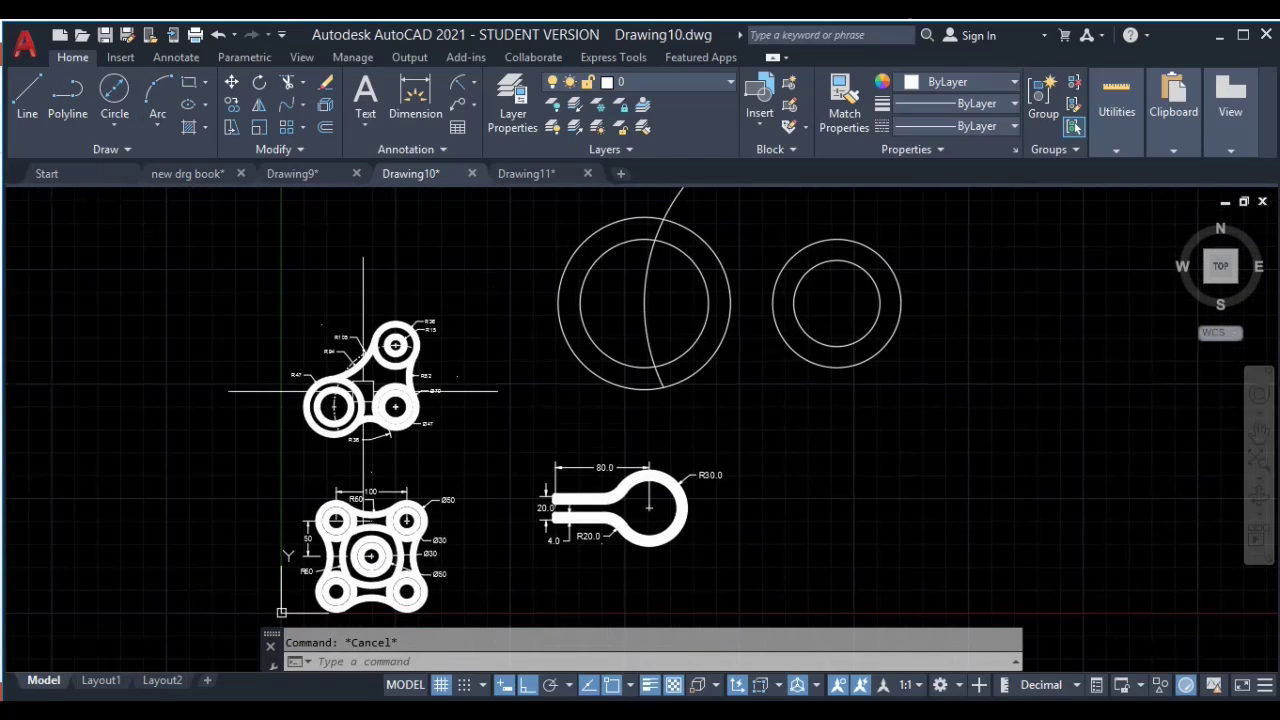
scroll(380, 470, "up", 3)
scroll(392, 464, "up", 2)
middle_click_drag(653, 337, 649, 442)
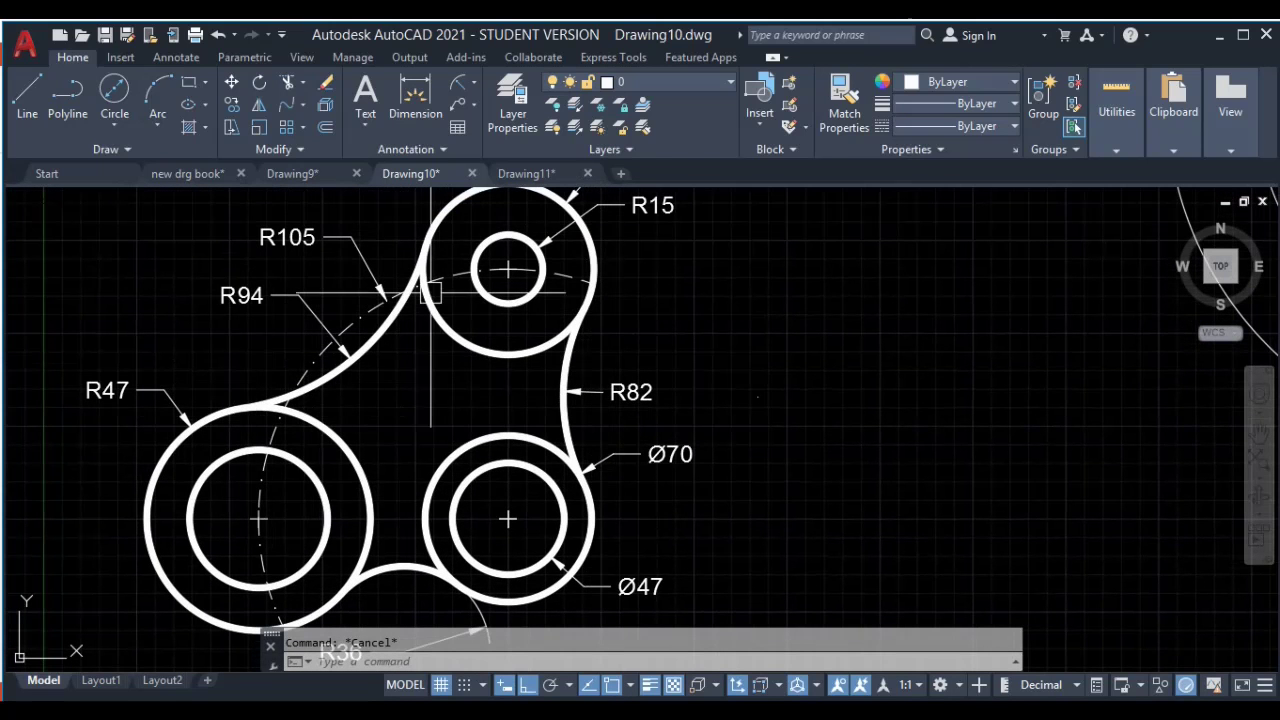
middle_click_drag(431, 292, 443, 334)
middle_click_drag(533, 398, 449, 342)
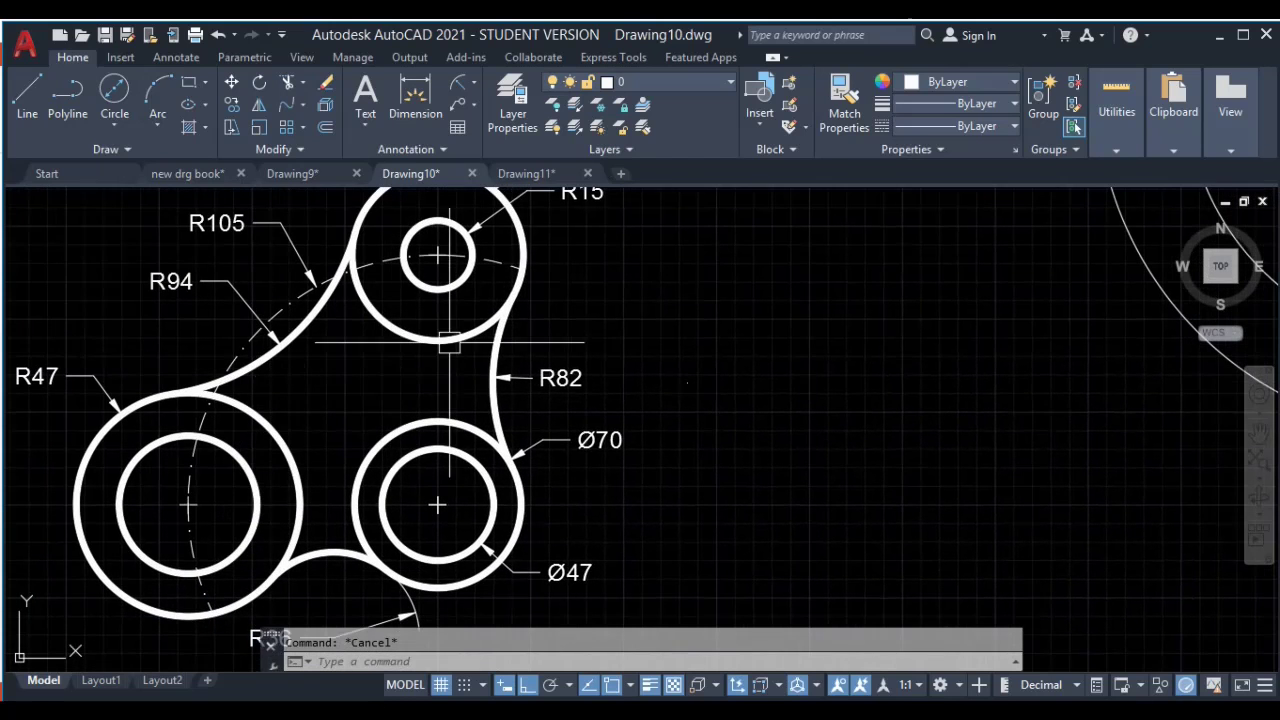
middle_click_drag(687, 381, 559, 313)
middle_click_drag(387, 427, 386, 355)
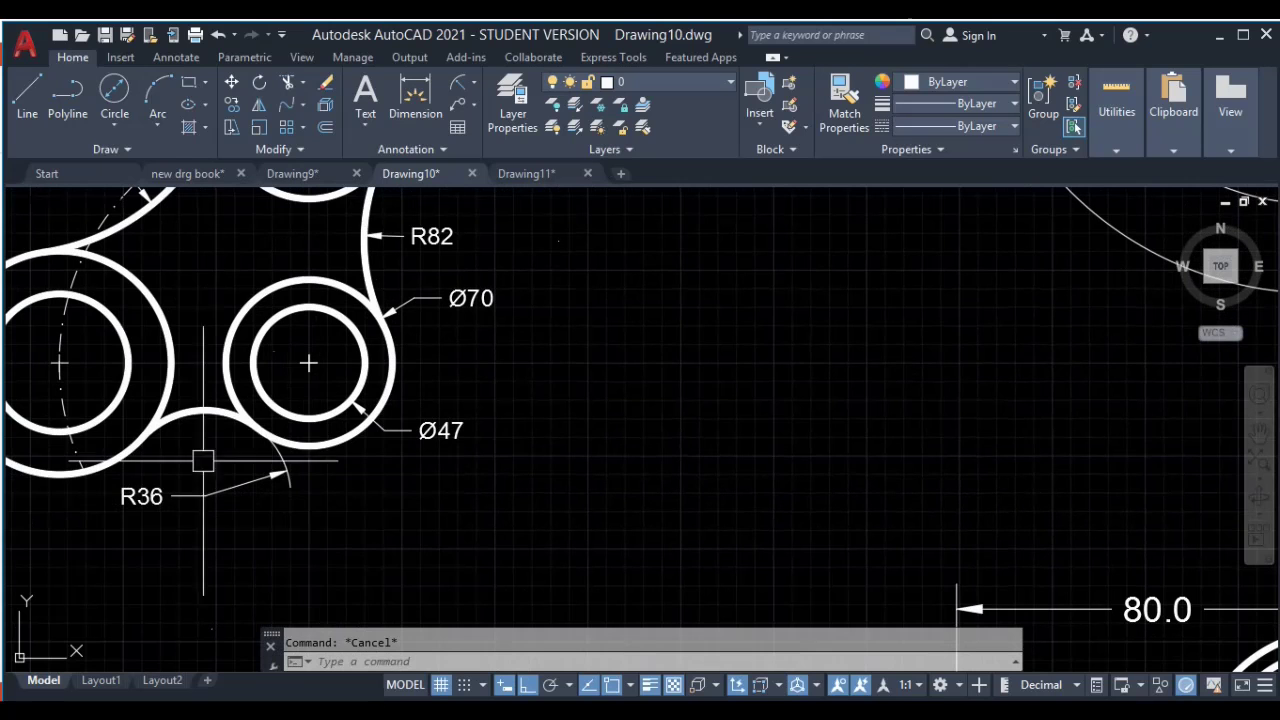
scroll(422, 430, "down", 3)
middle_click_drag(746, 471, 416, 510)
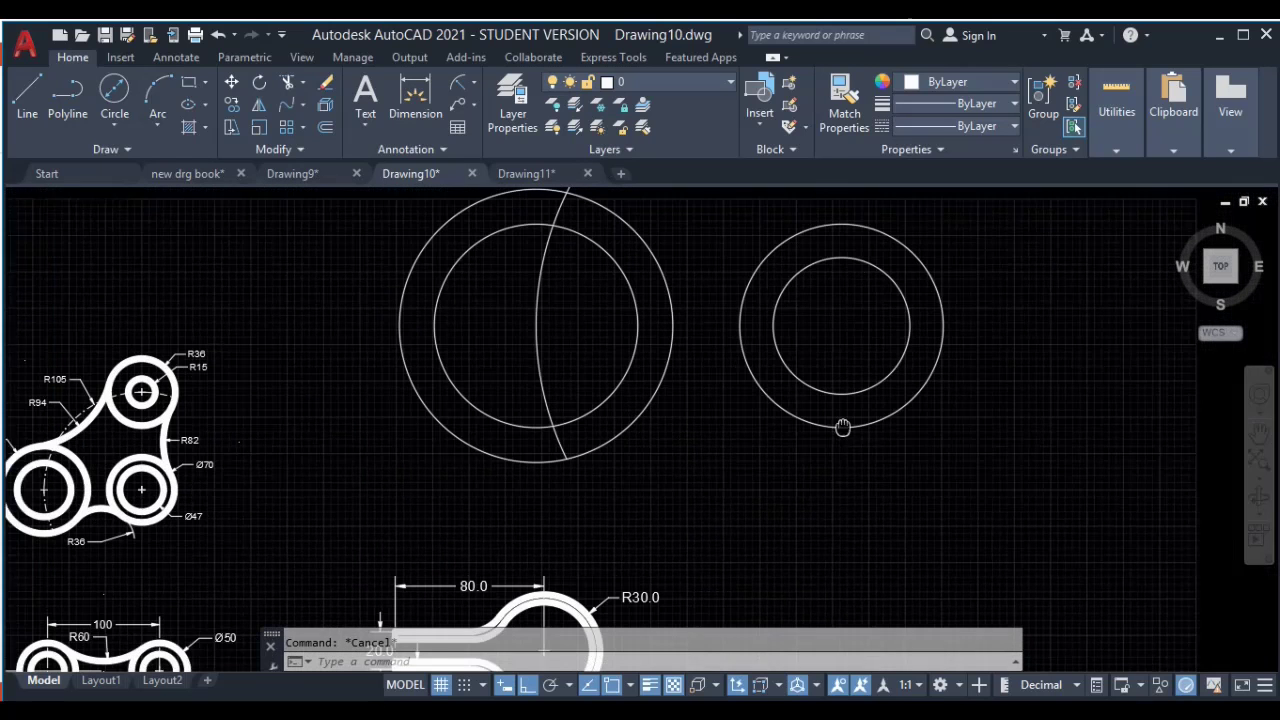
Step: Fillet the left and right outer circles together with an R36 blend arc
type("f")
key("Return")
type("r")
key("Return")
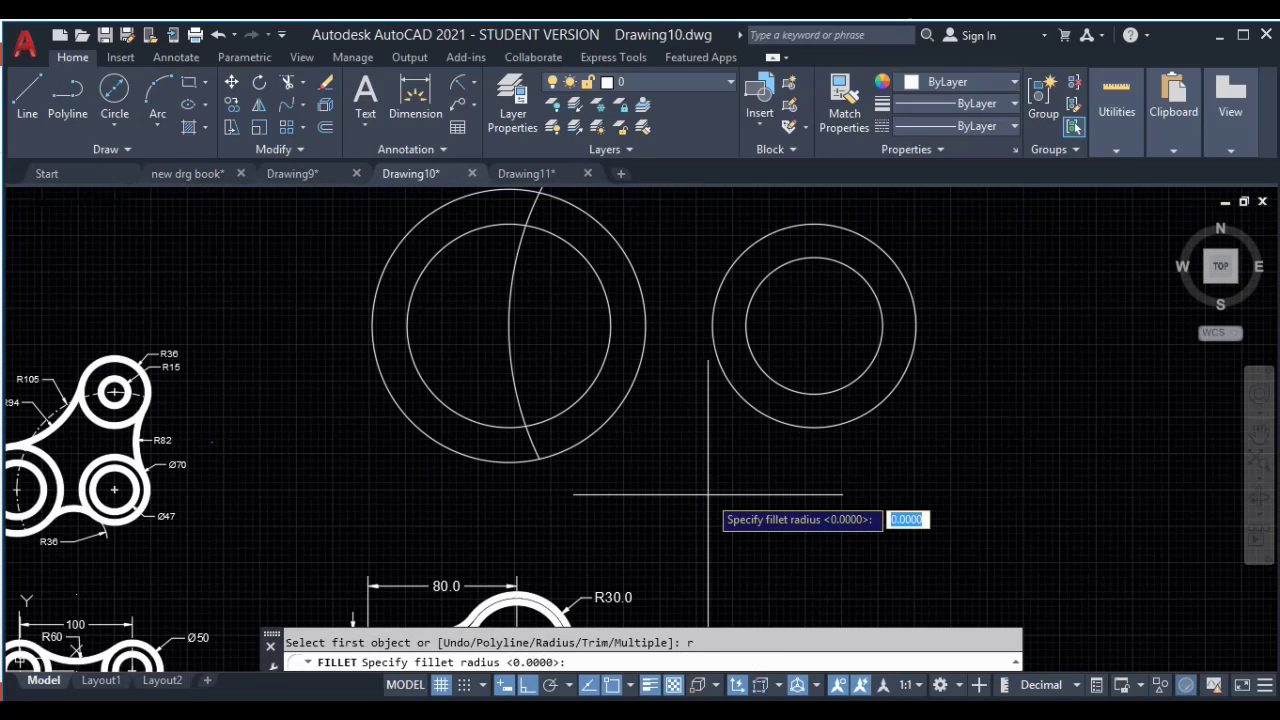
type("36")
key("Return")
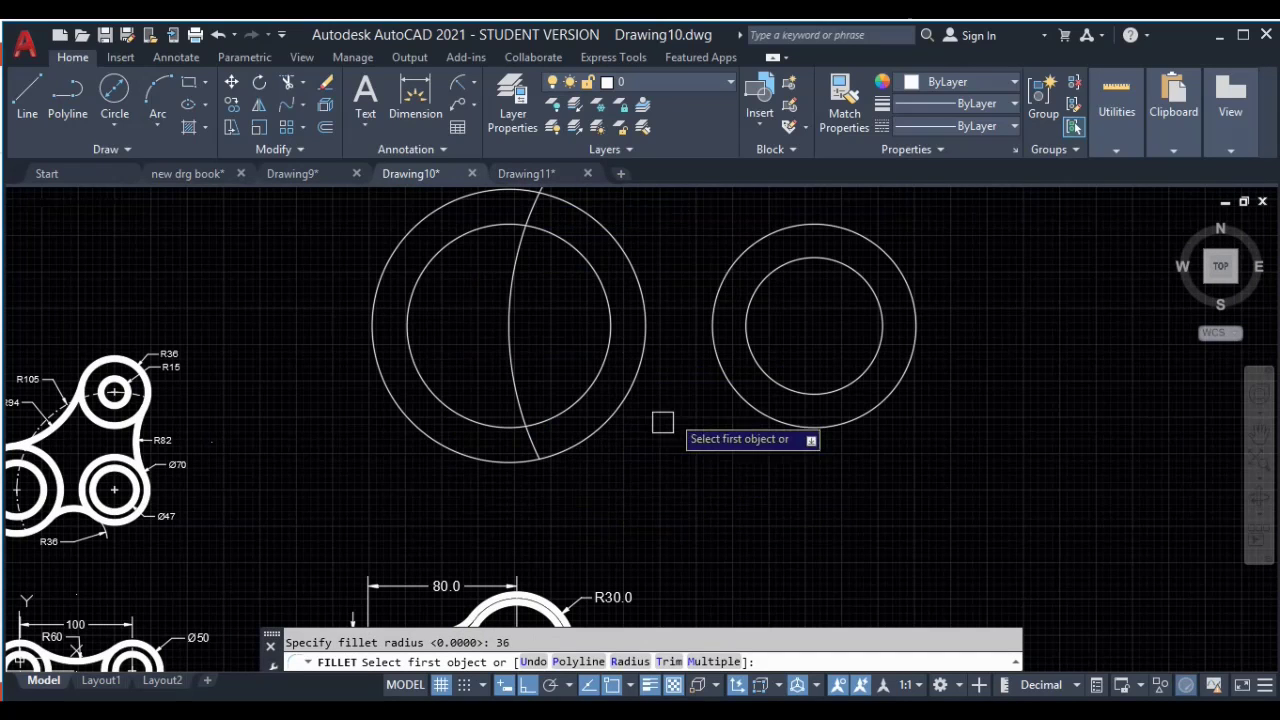
left_click(592, 436)
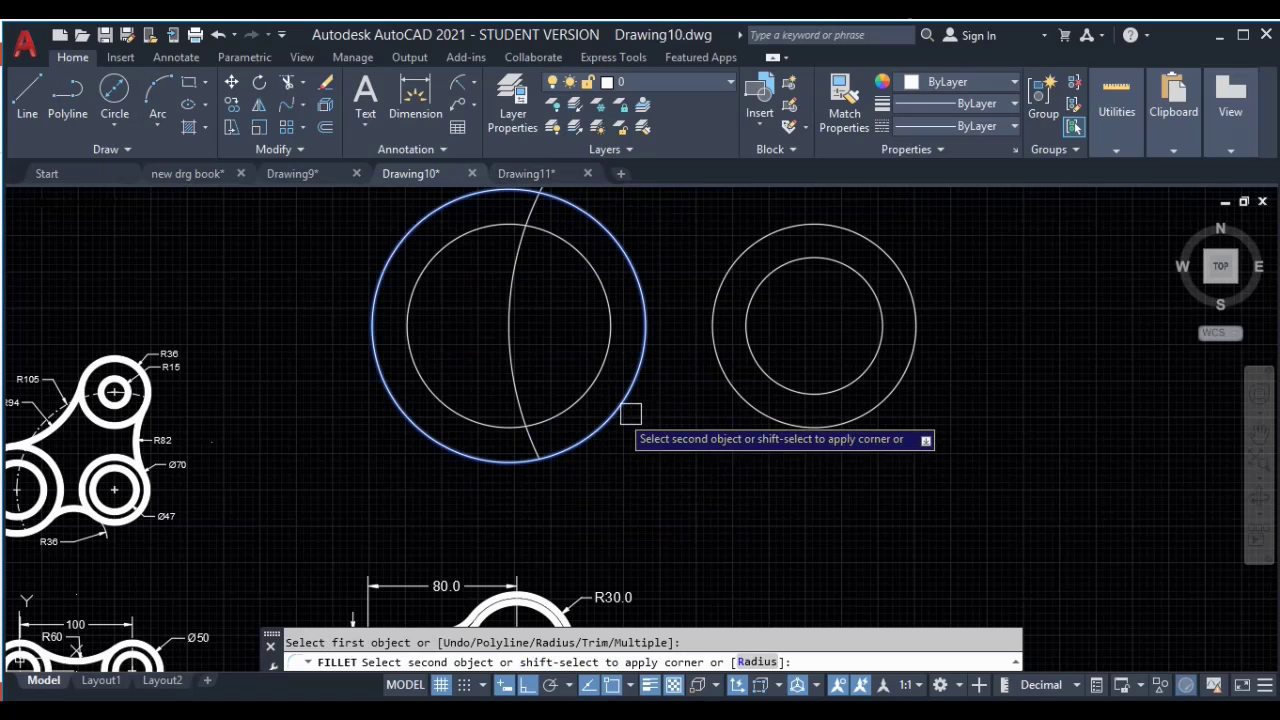
left_click(788, 423)
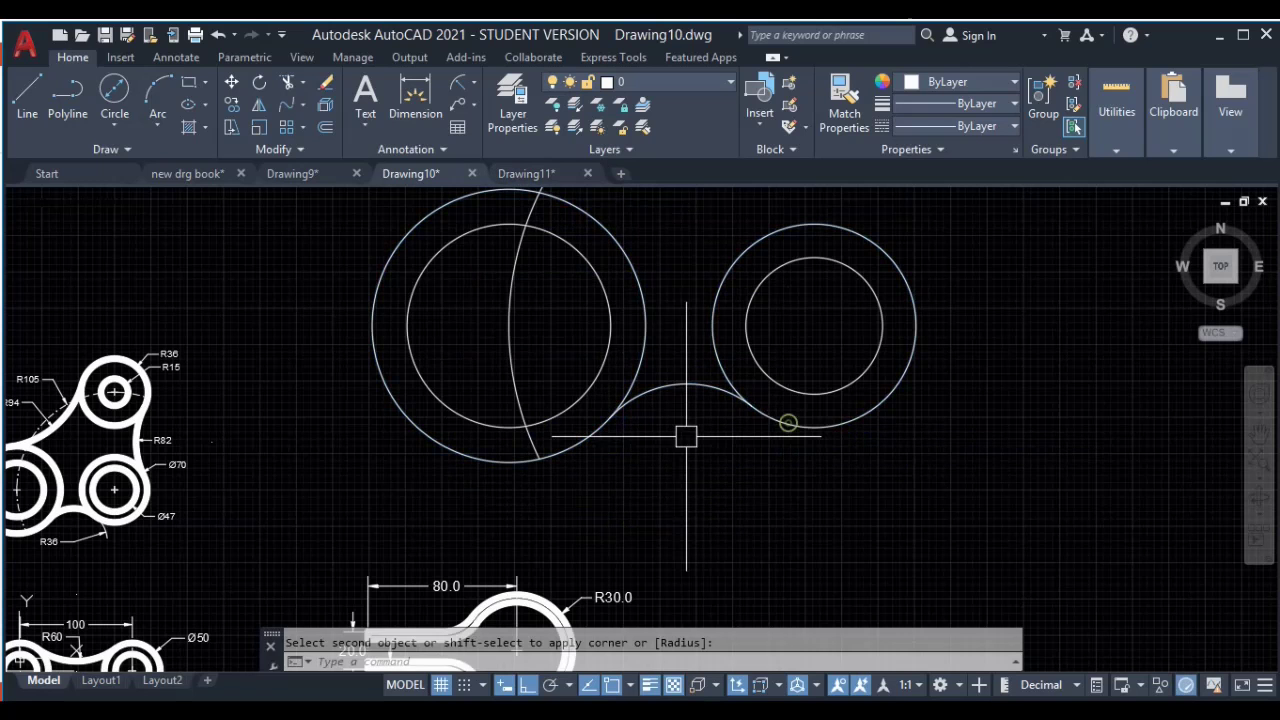
Step: Zoom and pan to compare the new blend with the reference drawing's R36 arc
middle_click_drag(686, 436, 890, 368)
scroll(252, 471, "up", 4)
scroll(307, 445, "up", 2)
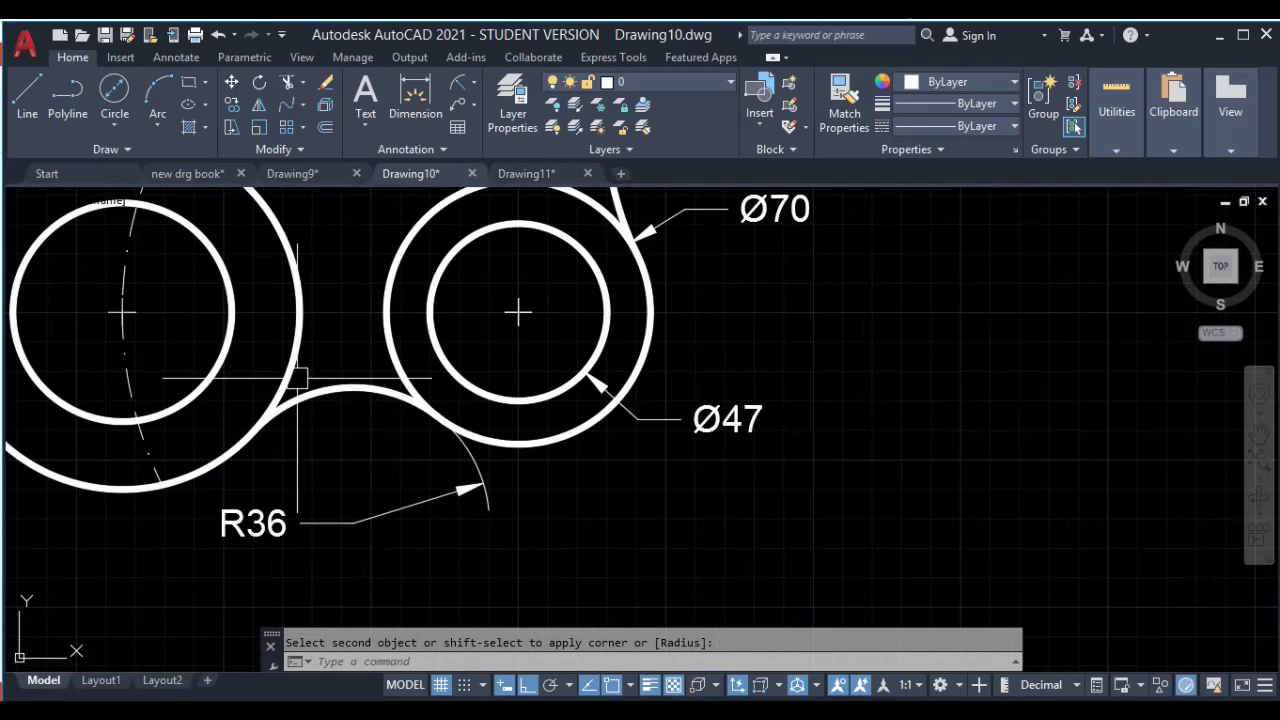
middle_click_drag(307, 445, 438, 502)
scroll(428, 345, "down", 2)
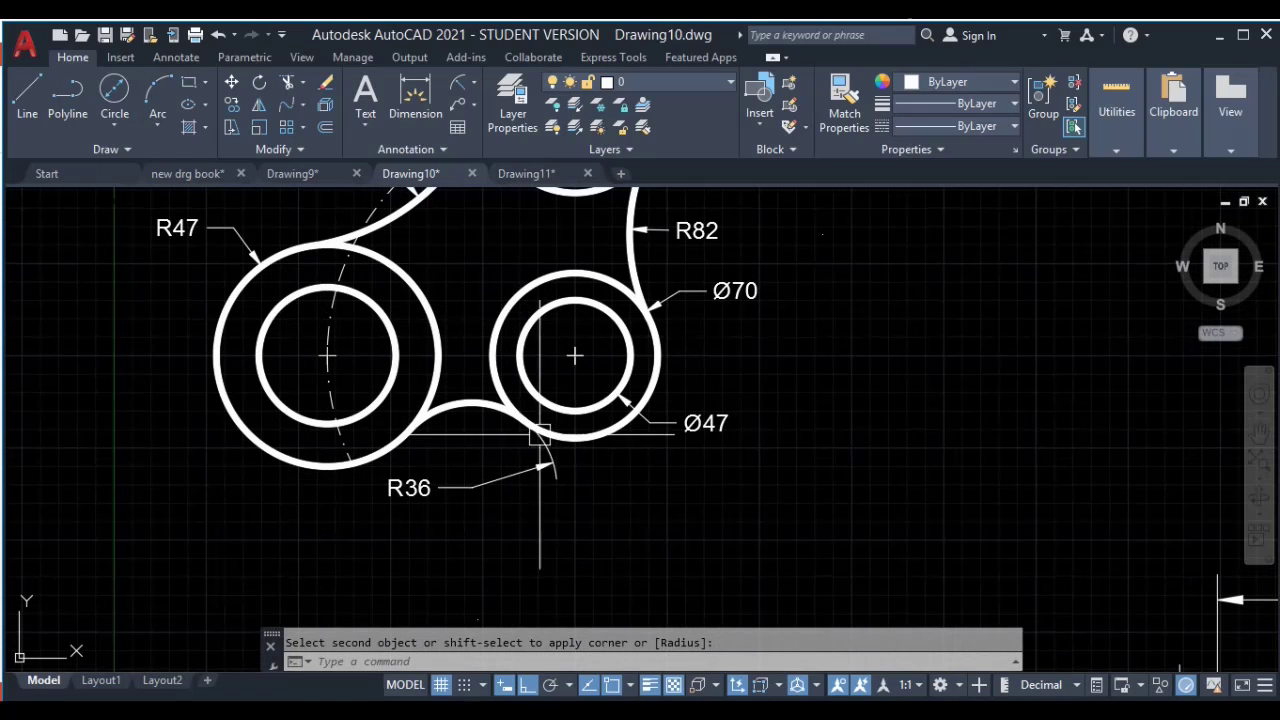
scroll(505, 430, "up", 2)
scroll(491, 423, "up", 2)
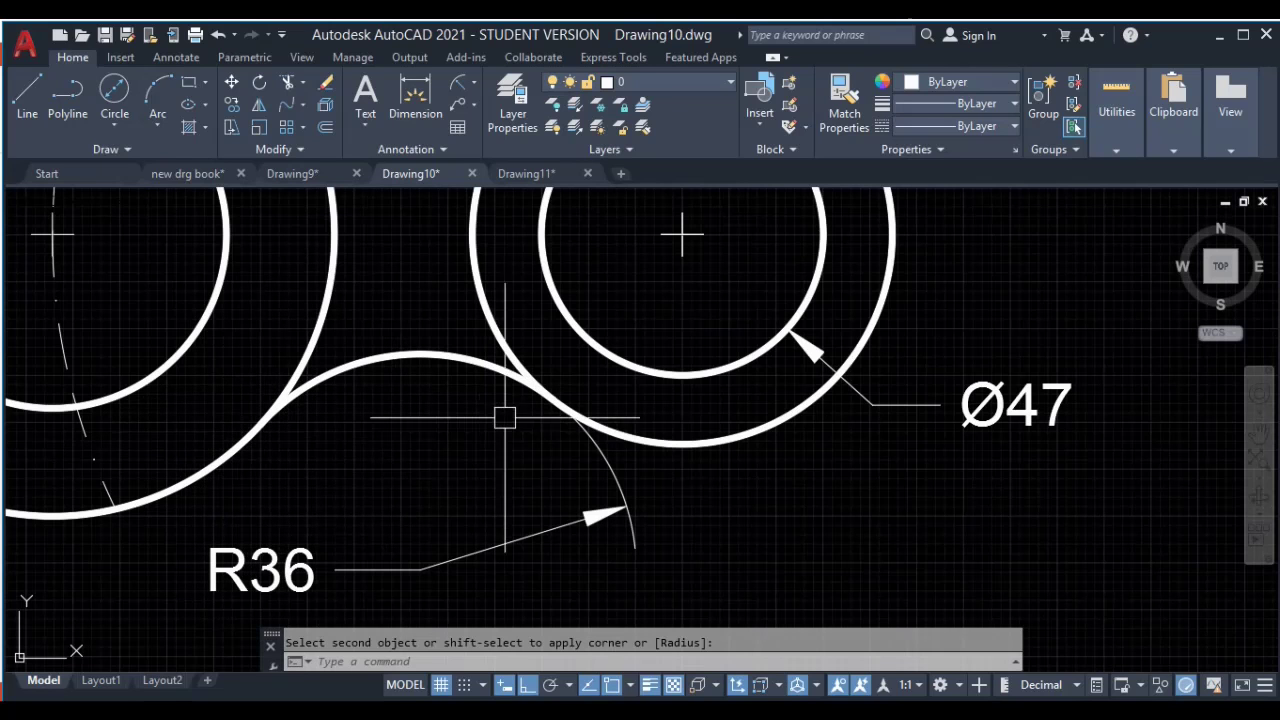
scroll(514, 424, "down", 3)
scroll(328, 468, "down", 1)
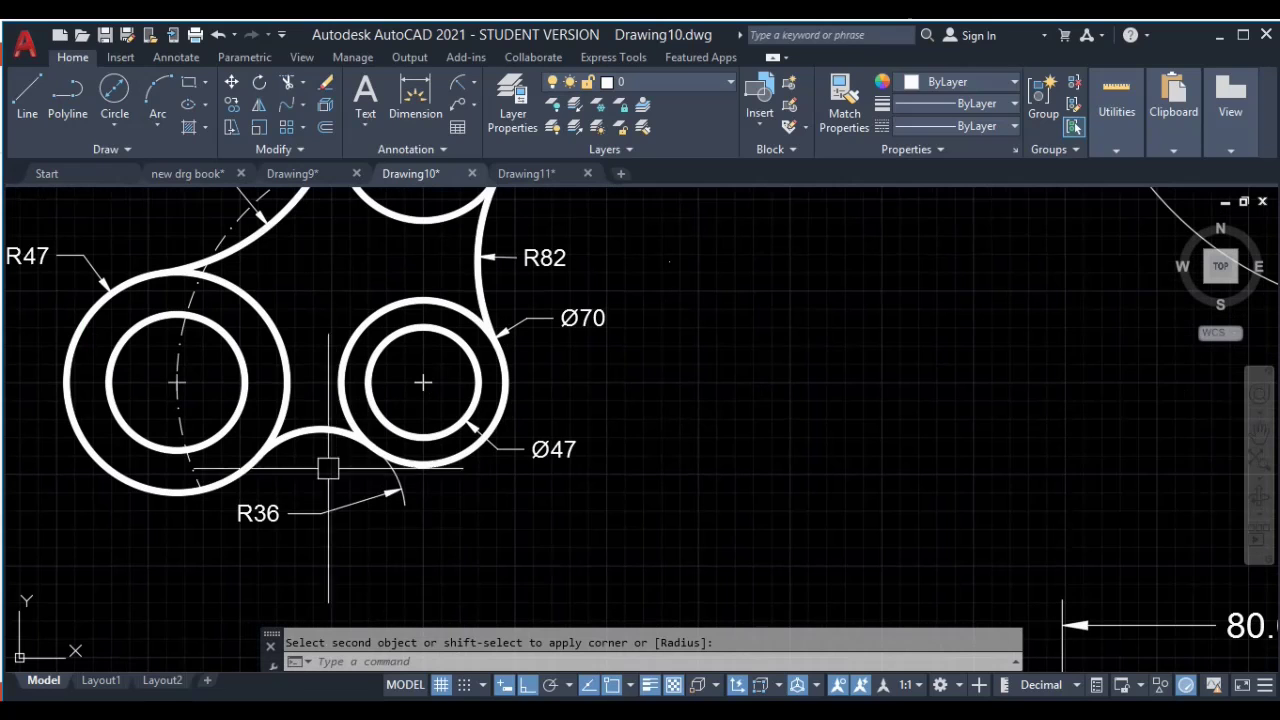
scroll(300, 475, "down", 3)
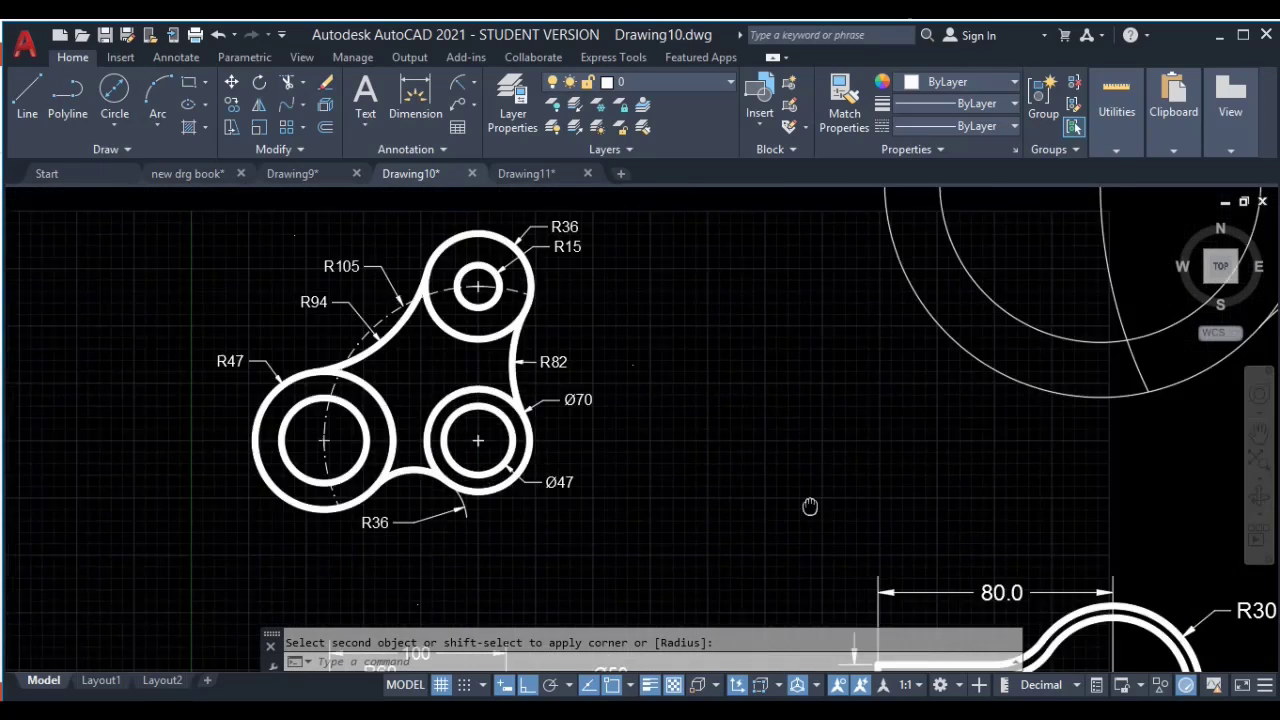
scroll(860, 480, "up", 3)
scroll(790, 390, "up", 2)
scroll(857, 400, "down", 3)
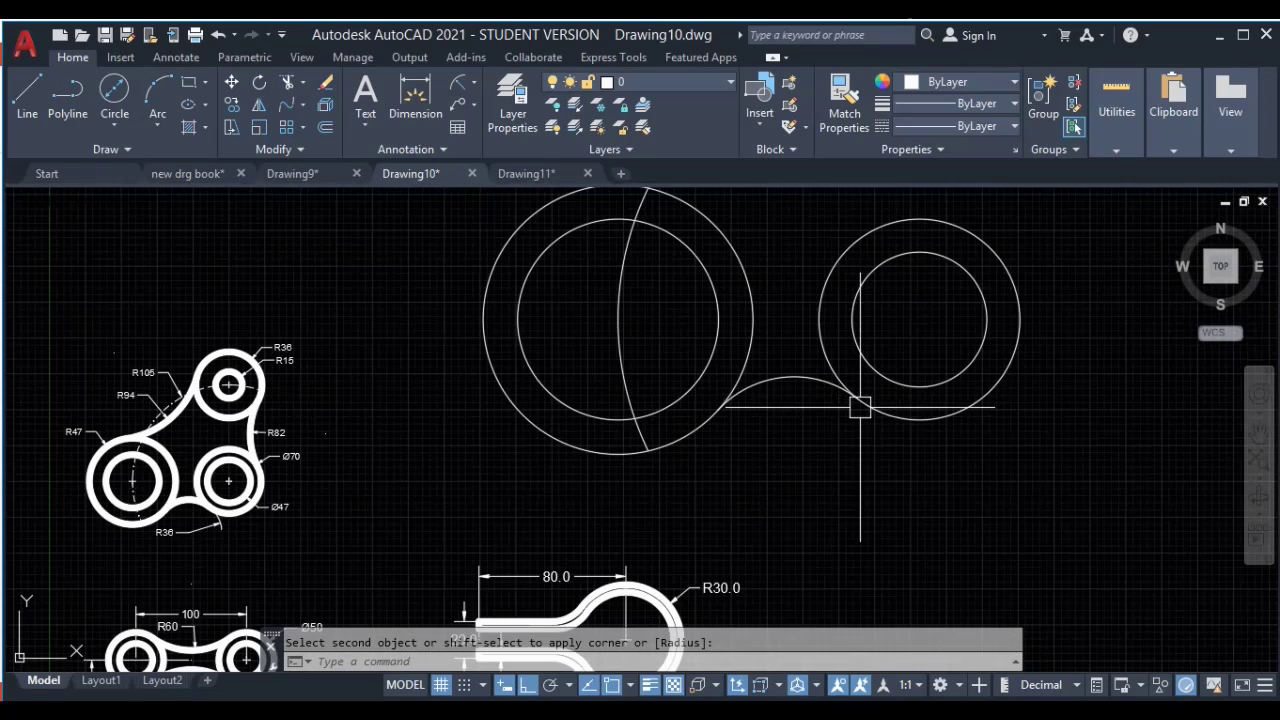
scroll(249, 443, "up", 5)
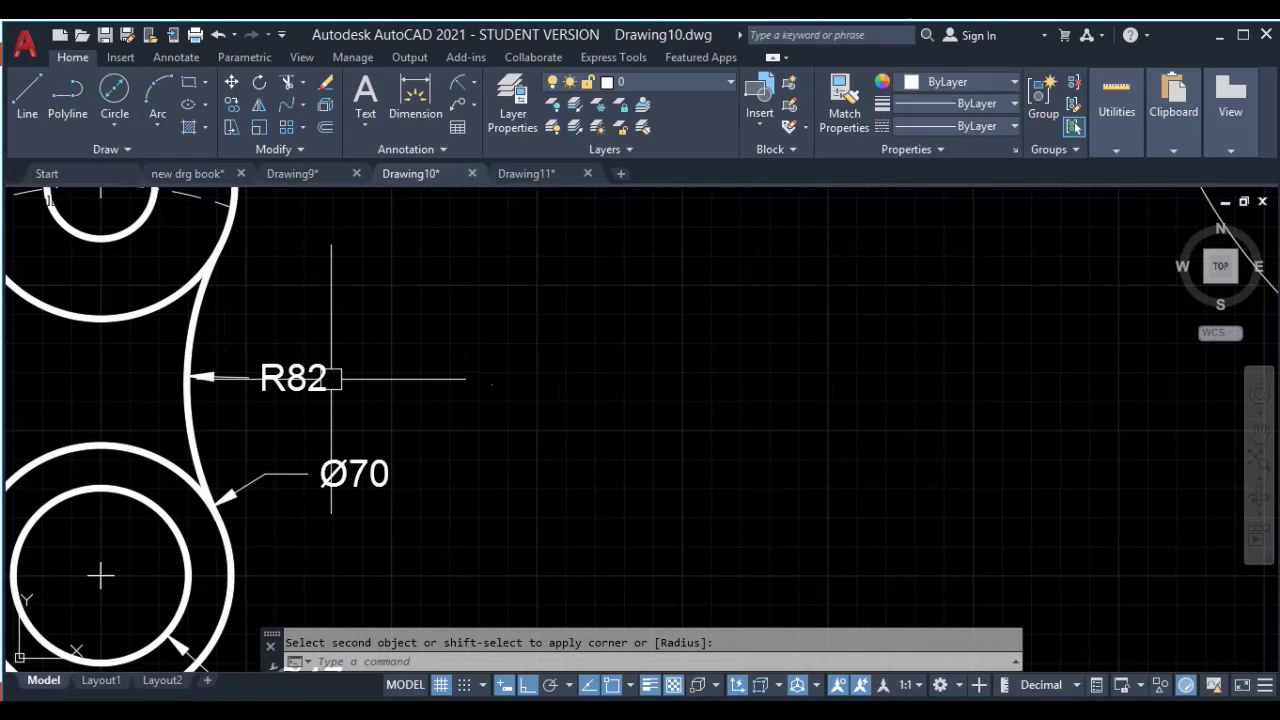
scroll(520, 374, "down", 3)
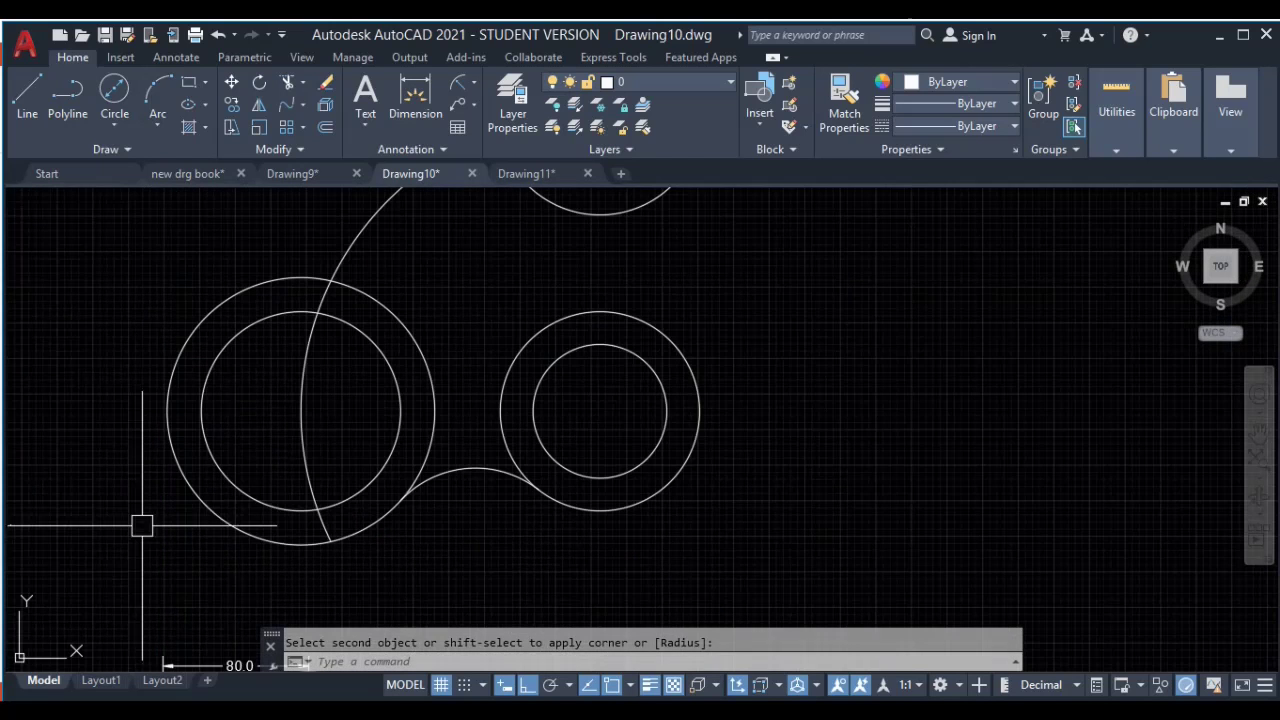
scroll(579, 383, "down", 1)
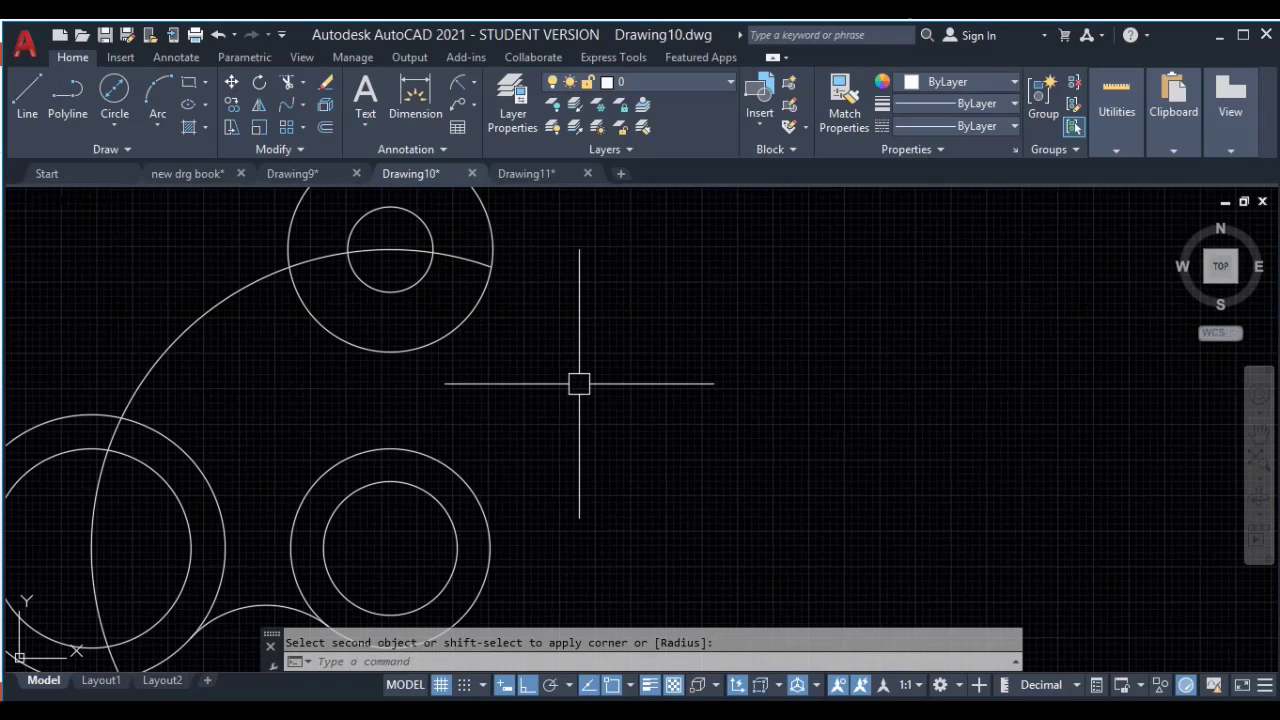
Step: Blend the lower-right outer circle into the top circle with an R82 fillet
key("Escape")
key("Return")
type("r")
key("Return")
type("82")
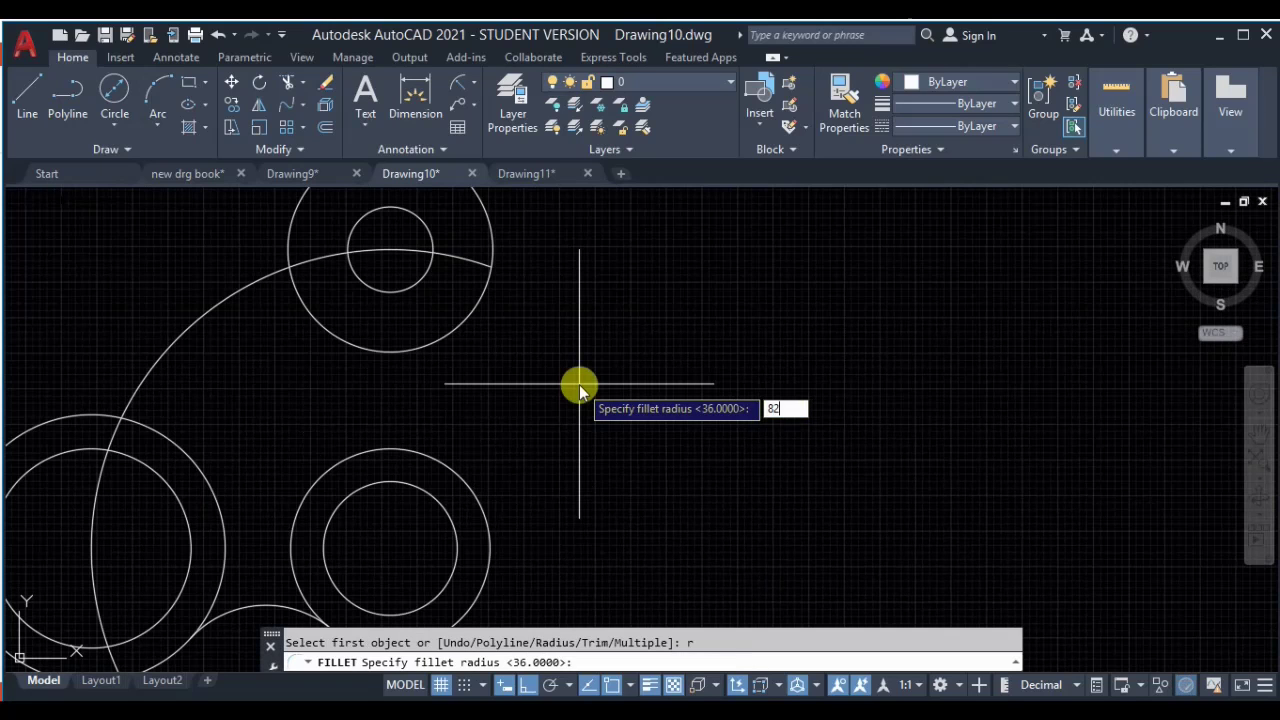
key("Return")
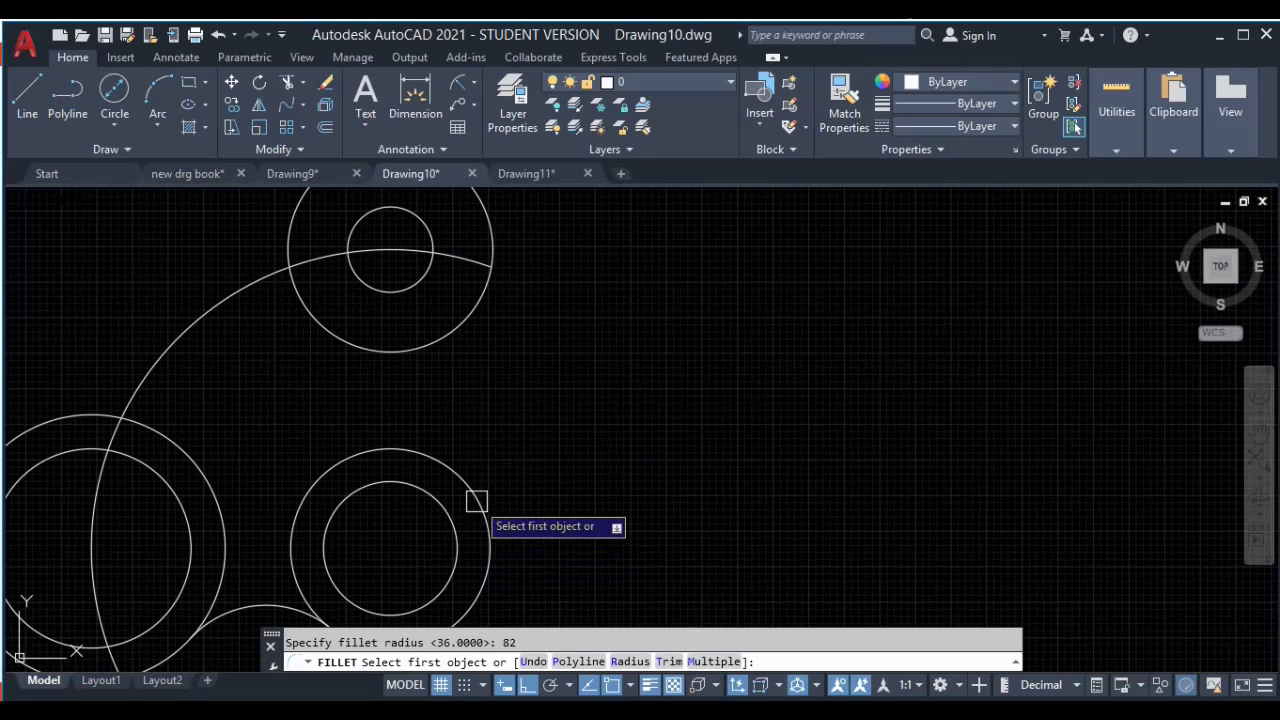
left_click(476, 501)
left_click(488, 298)
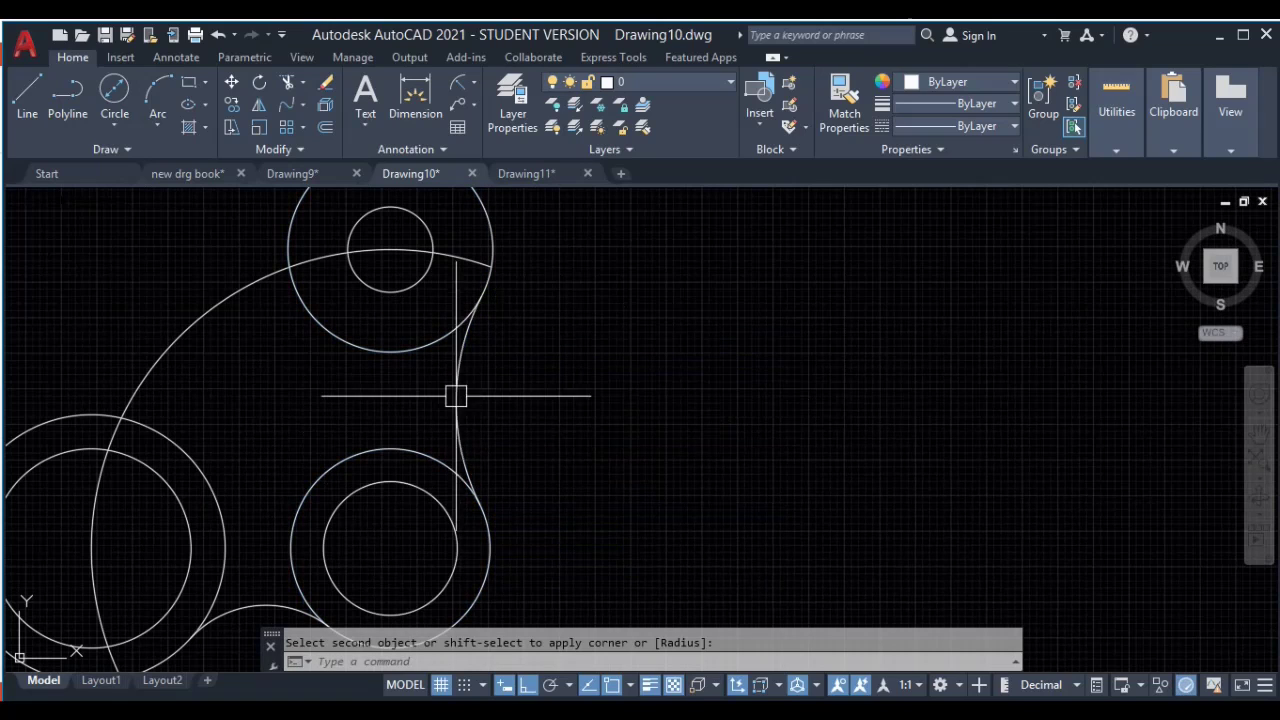
middle_click_drag(443, 449, 903, 434)
scroll(715, 400, "down", 2)
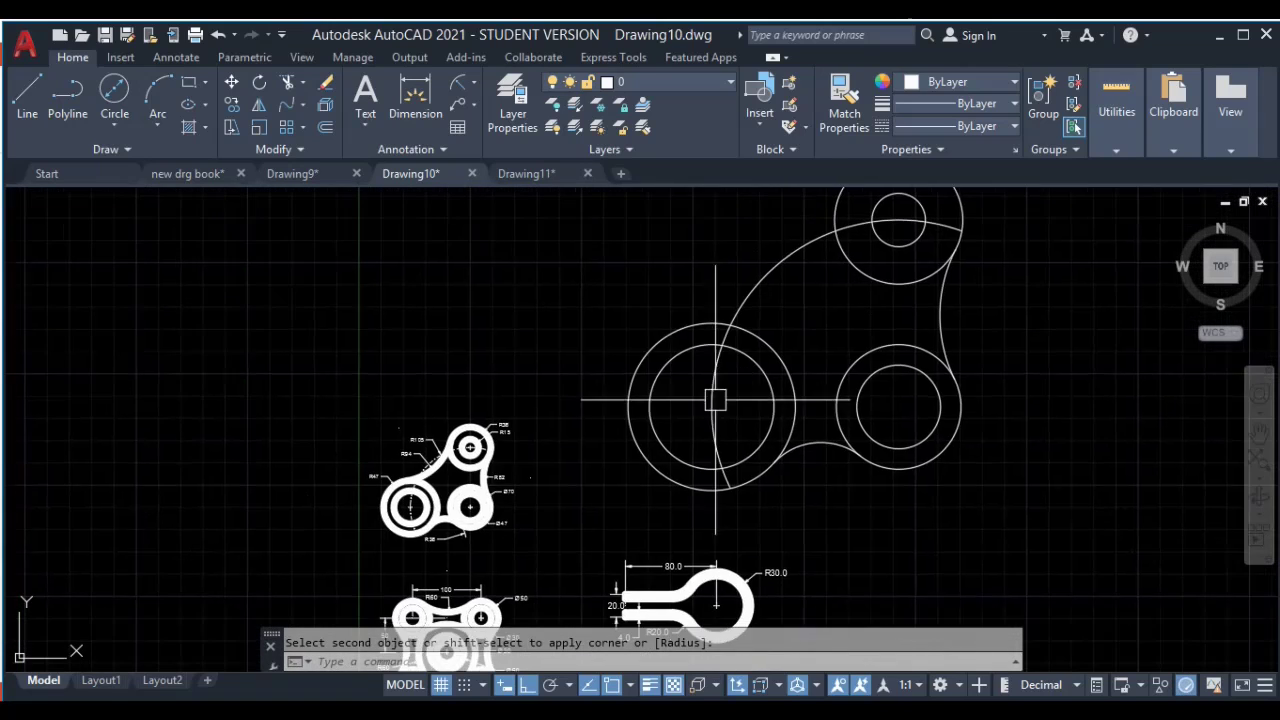
scroll(452, 478, "up", 6)
scroll(834, 346, "down", 2)
middle_click_drag(834, 346, 600, 571)
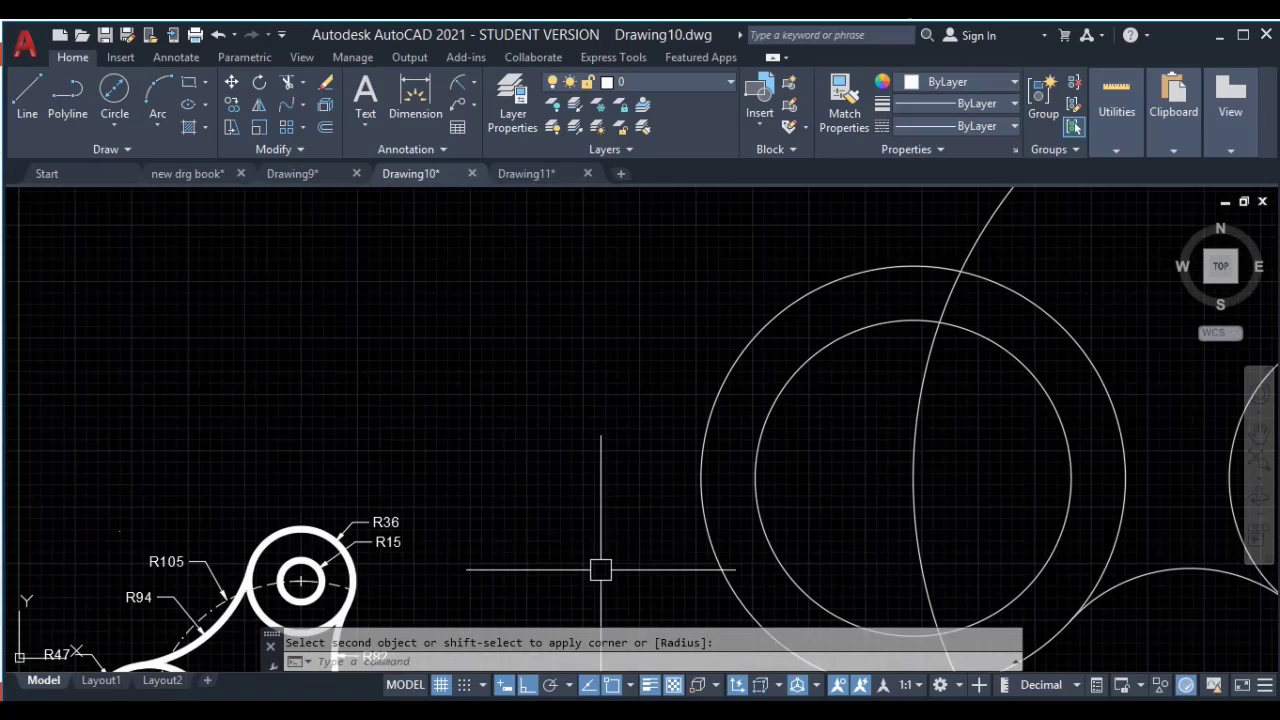
Step: Fillet the large left circle to the top circle with radius 94
key("Return")
type("r")
key("Return")
middle_click_drag(651, 357, 492, 380)
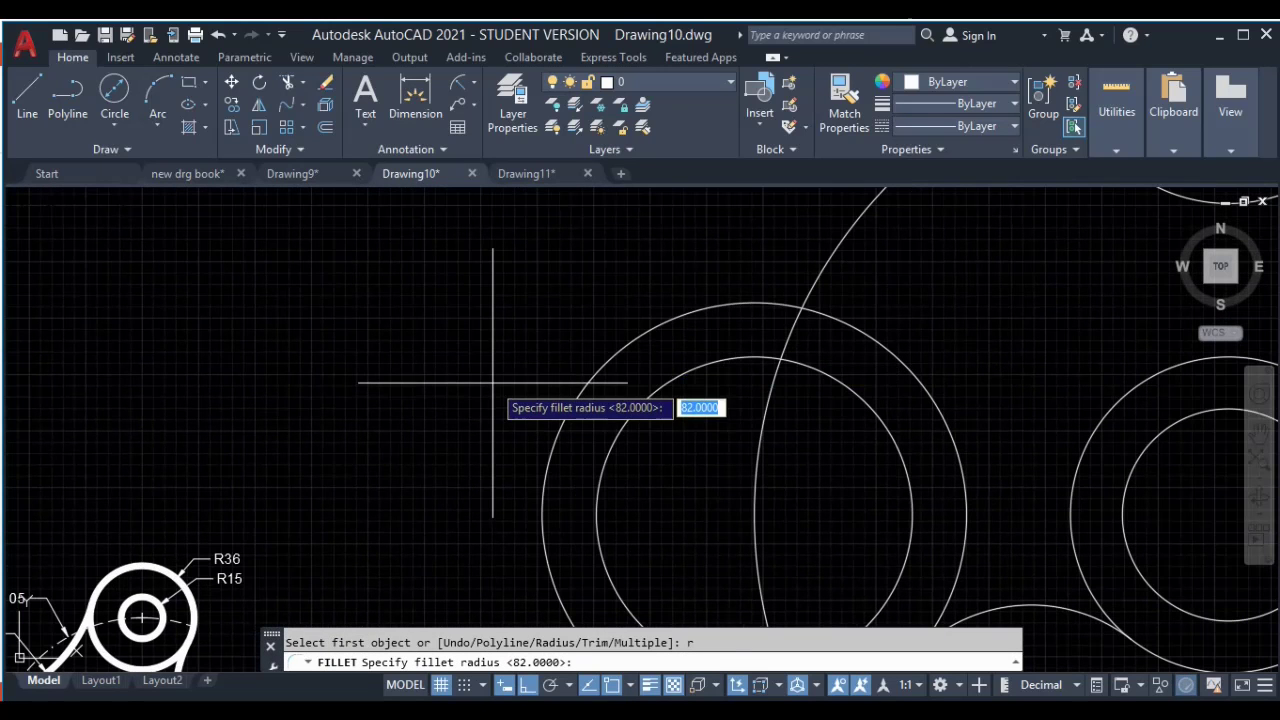
type("94")
key("Return")
scroll(660, 420, "down", 3)
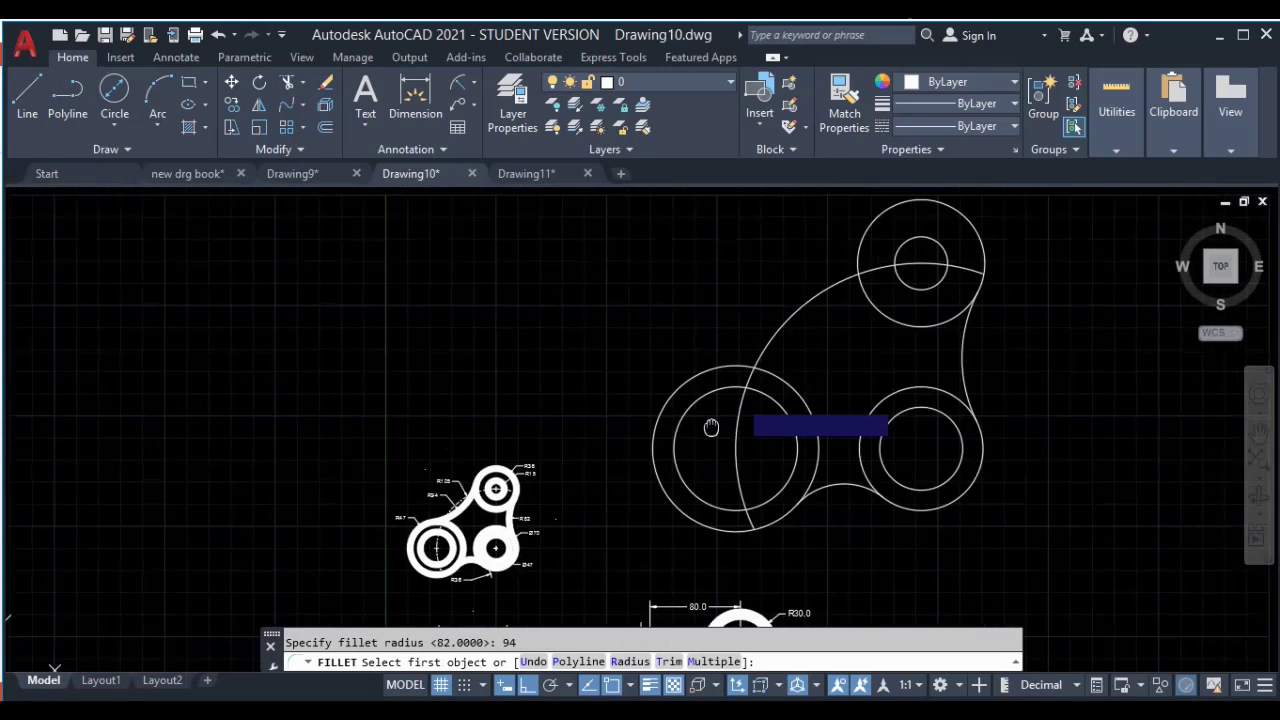
left_click(666, 404)
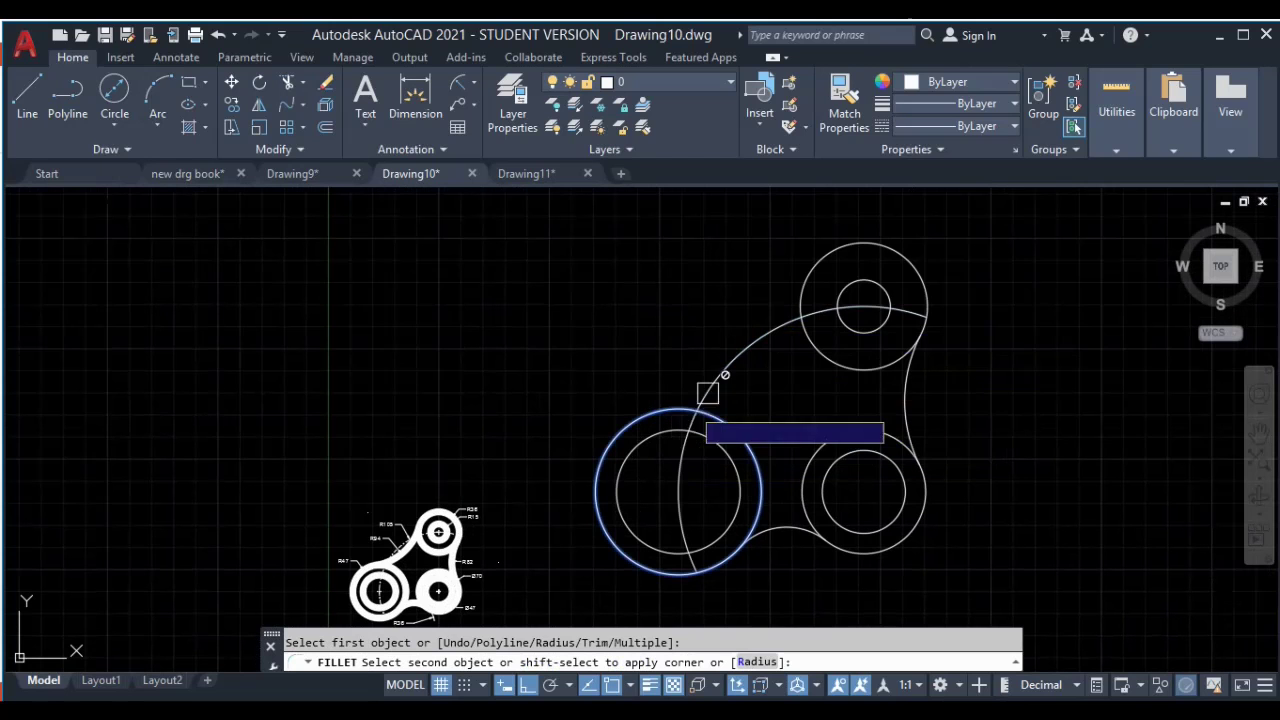
scroll(808, 280, "up", 3)
left_click(817, 246)
Step: Pan and zoom across the parts to compare the three-lobed outline with the reference sketch
scroll(807, 259, "up", 2)
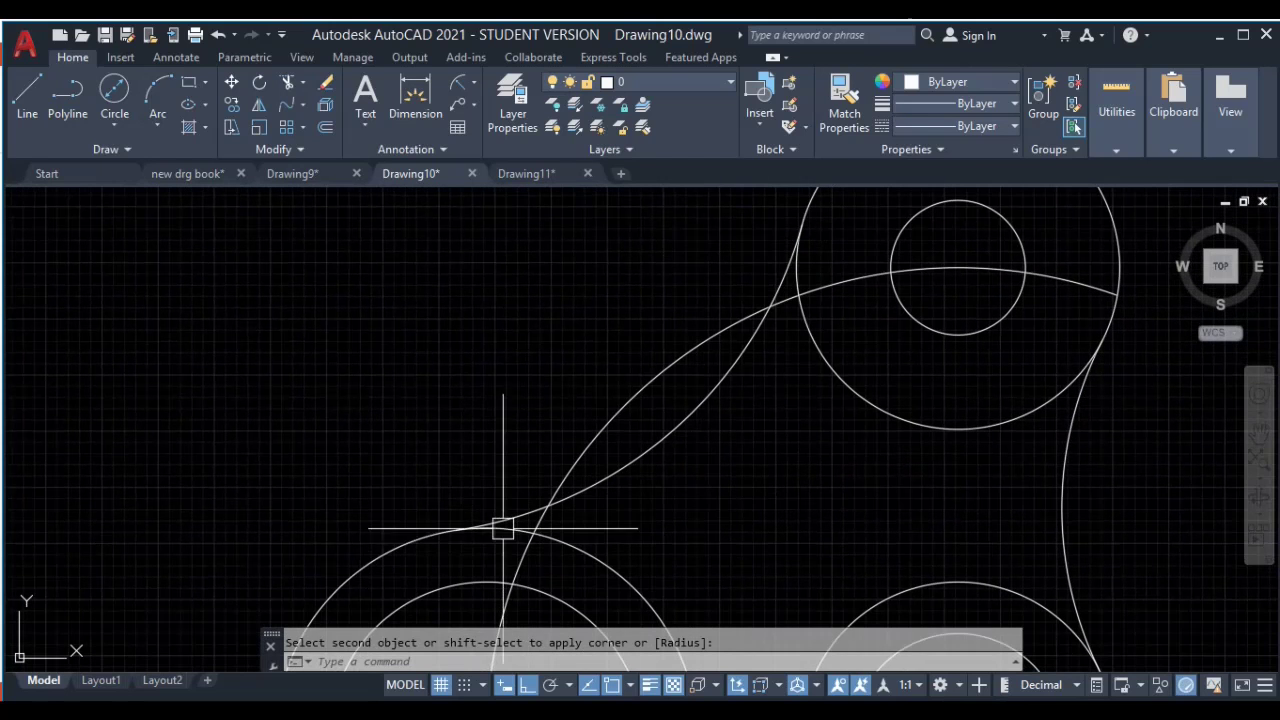
scroll(503, 529, "down", 5)
scroll(694, 376, "up", 1)
scroll(694, 376, "up", 2)
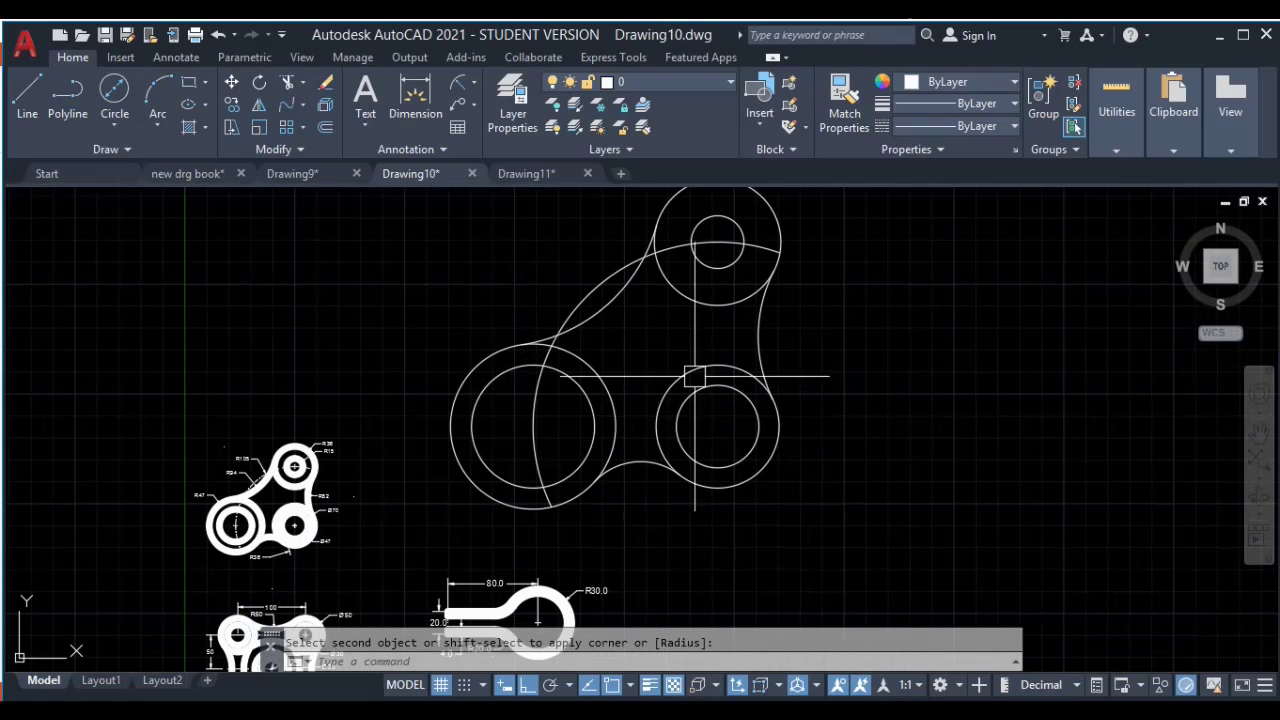
scroll(237, 505, "up", 5)
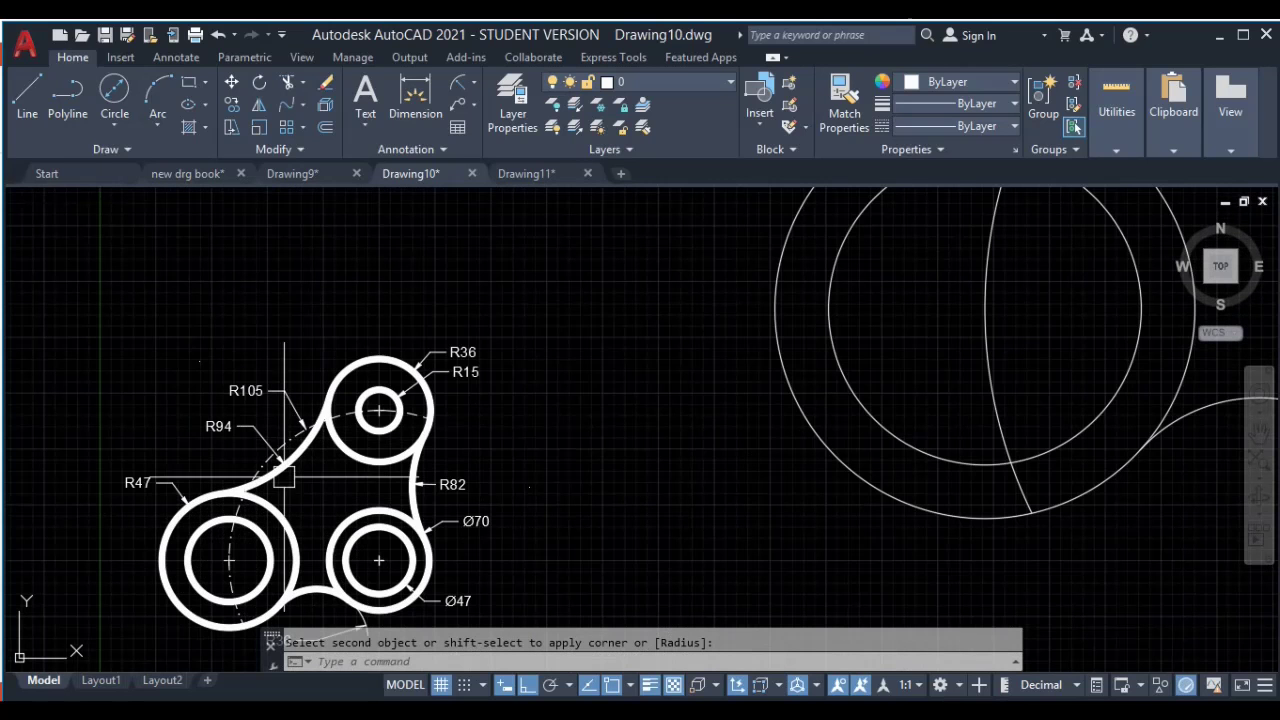
middle_click_drag(316, 469, 386, 402)
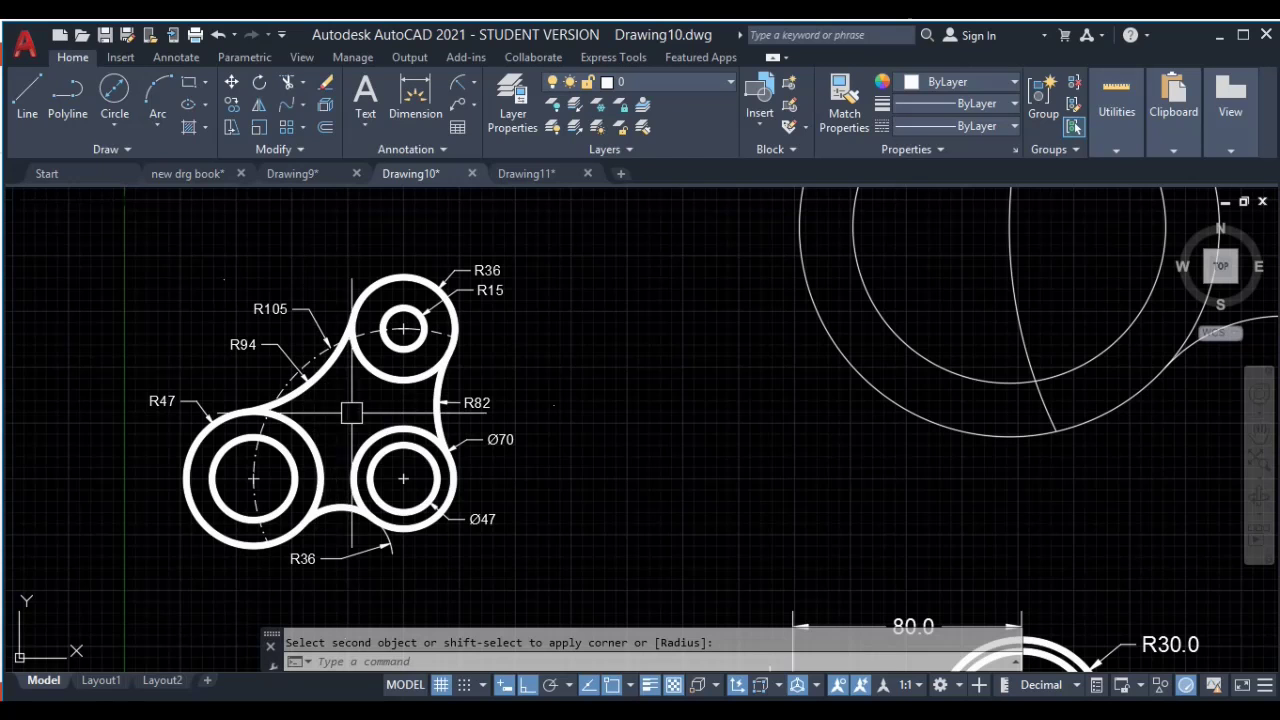
scroll(452, 490, "down", 5)
scroll(327, 476, "up", 5)
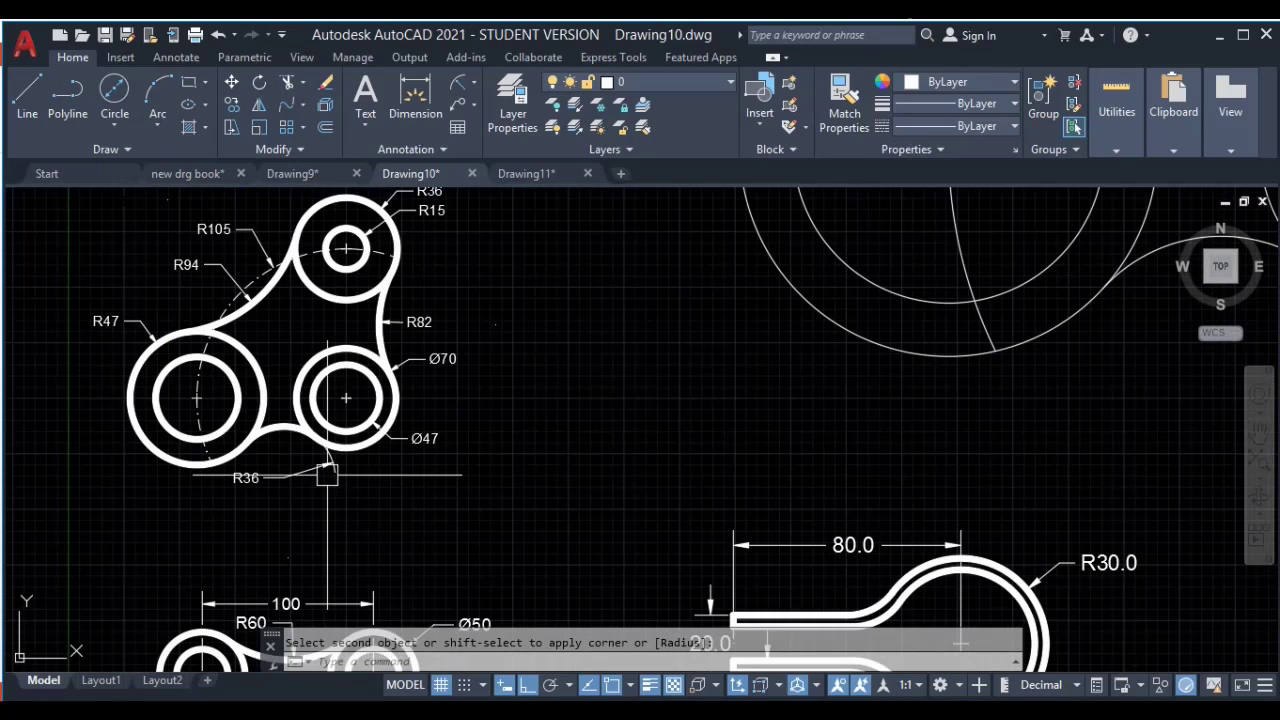
middle_click_drag(1035, 360, 880, 391)
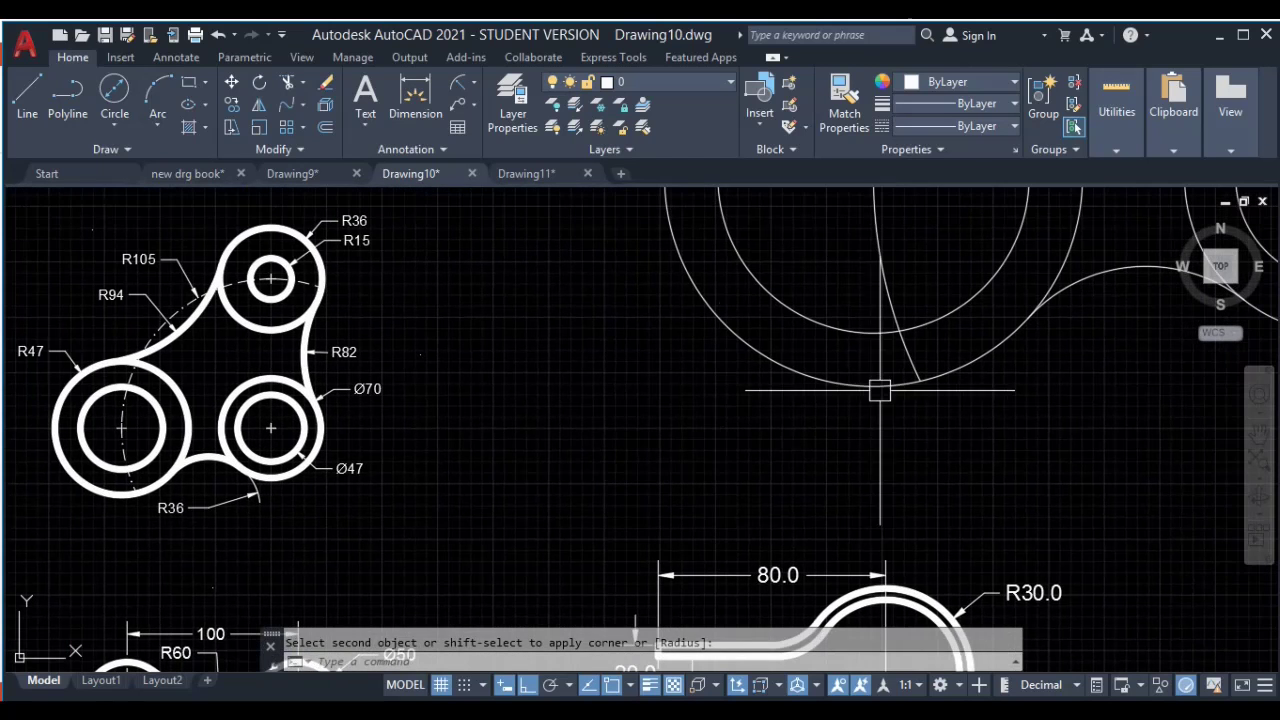
scroll(880, 391, "down", 1)
scroll(806, 441, "down", 4)
middle_click_drag(806, 441, 536, 516)
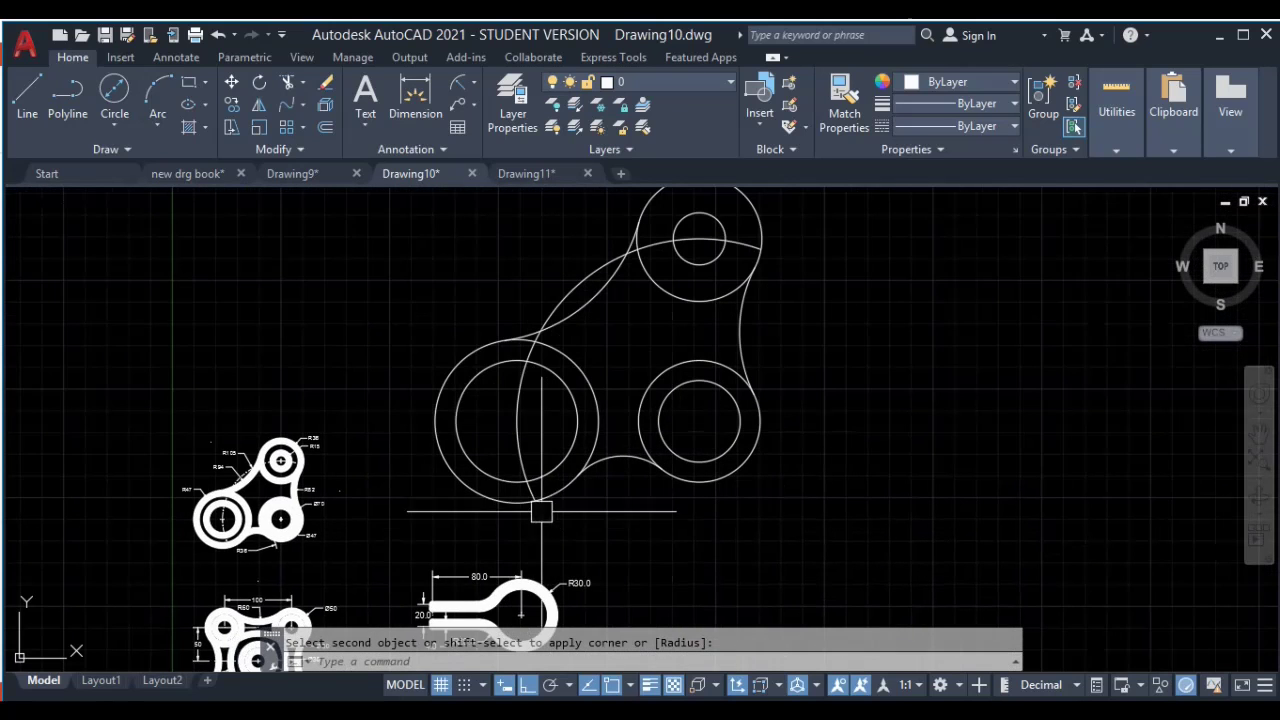
scroll(591, 357, "up", 1)
scroll(766, 486, "down", 1)
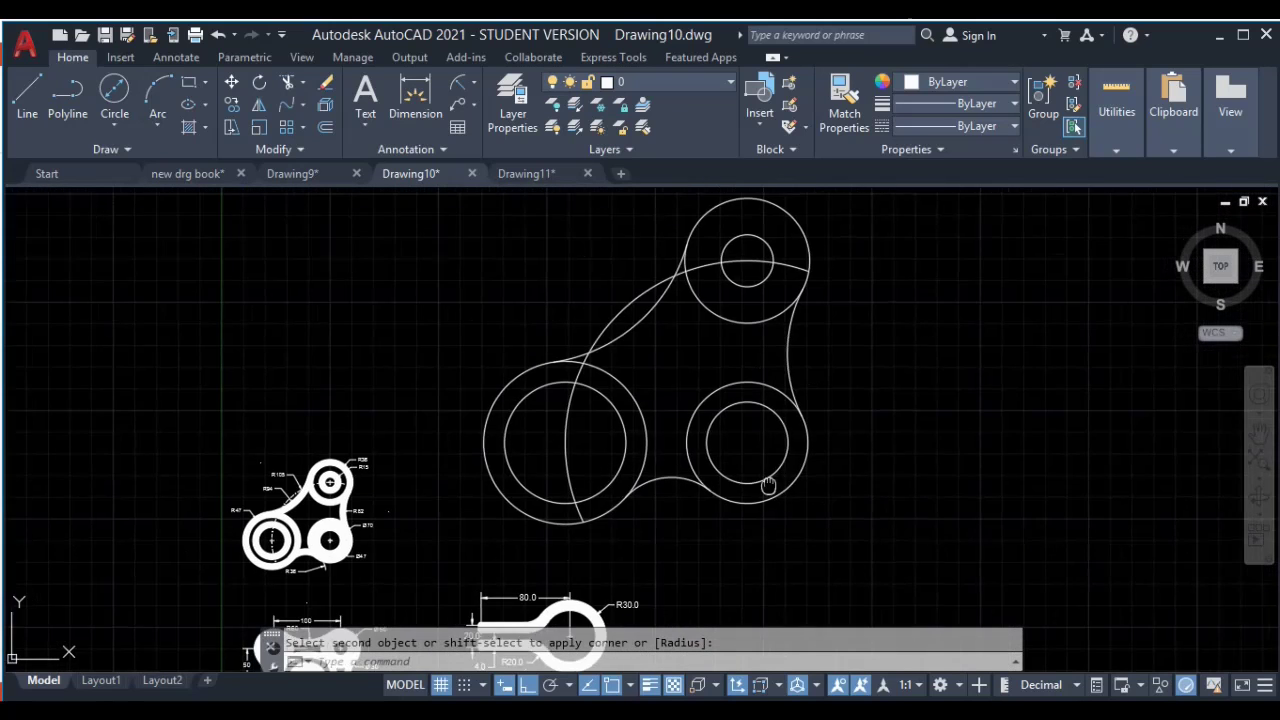
scroll(680, 409, "up", 1)
mouse_move(680, 409)
middle_mouse_down()
mouse_move(546, 507)
mouse_move(524, 391)
middle_mouse_up()
scroll(524, 391, "down", 1)
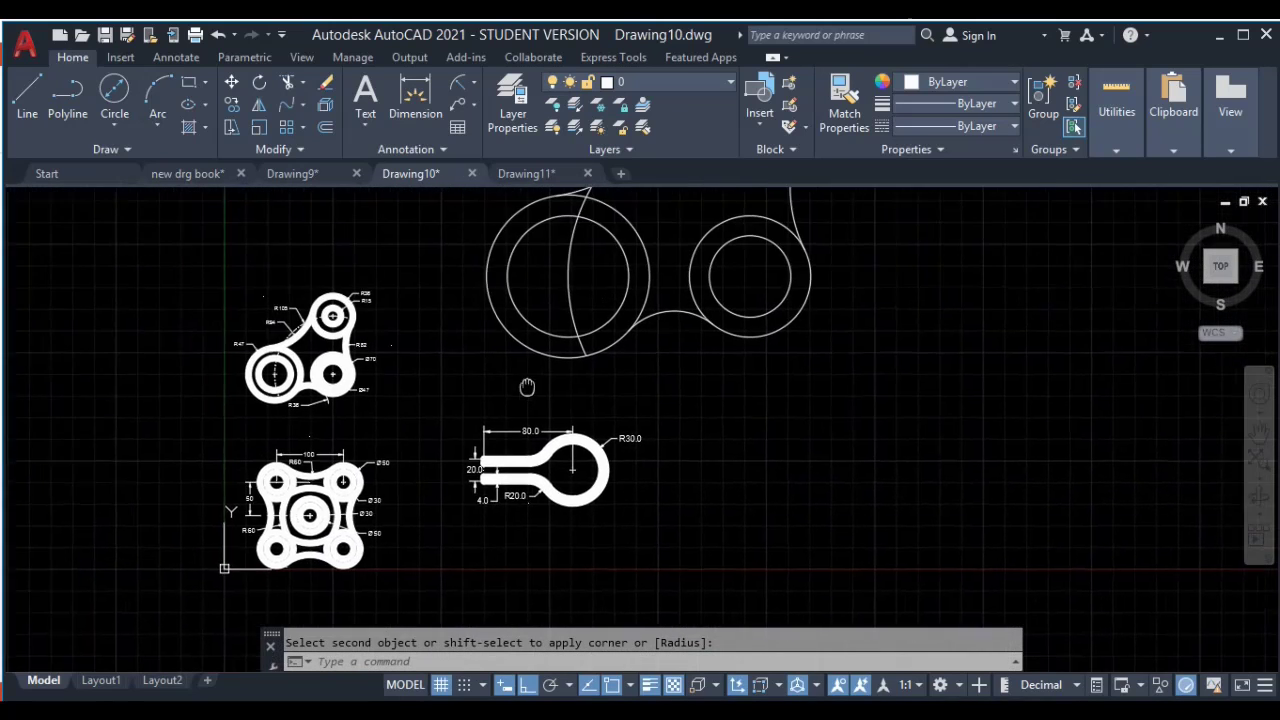
scroll(488, 483, "up", 1)
key("Escape")
scroll(437, 551, "down", 1)
scroll(414, 457, "up", 1)
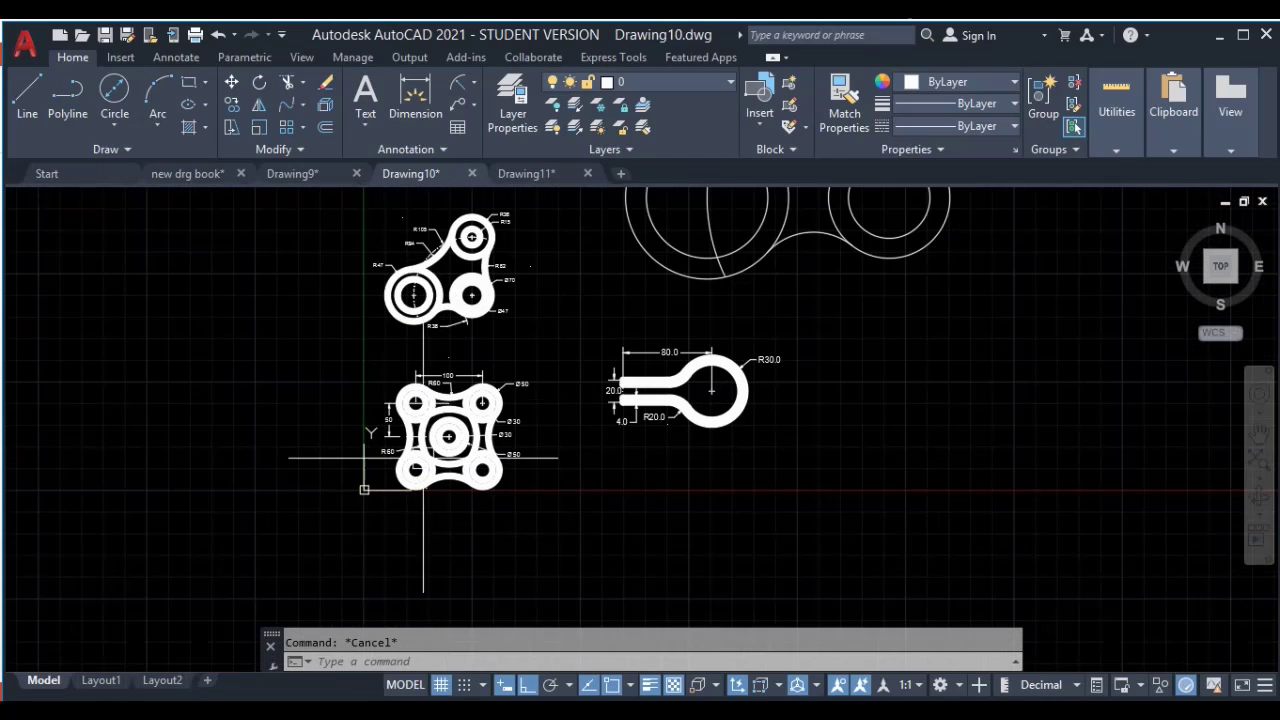
scroll(440, 453, "up", 2)
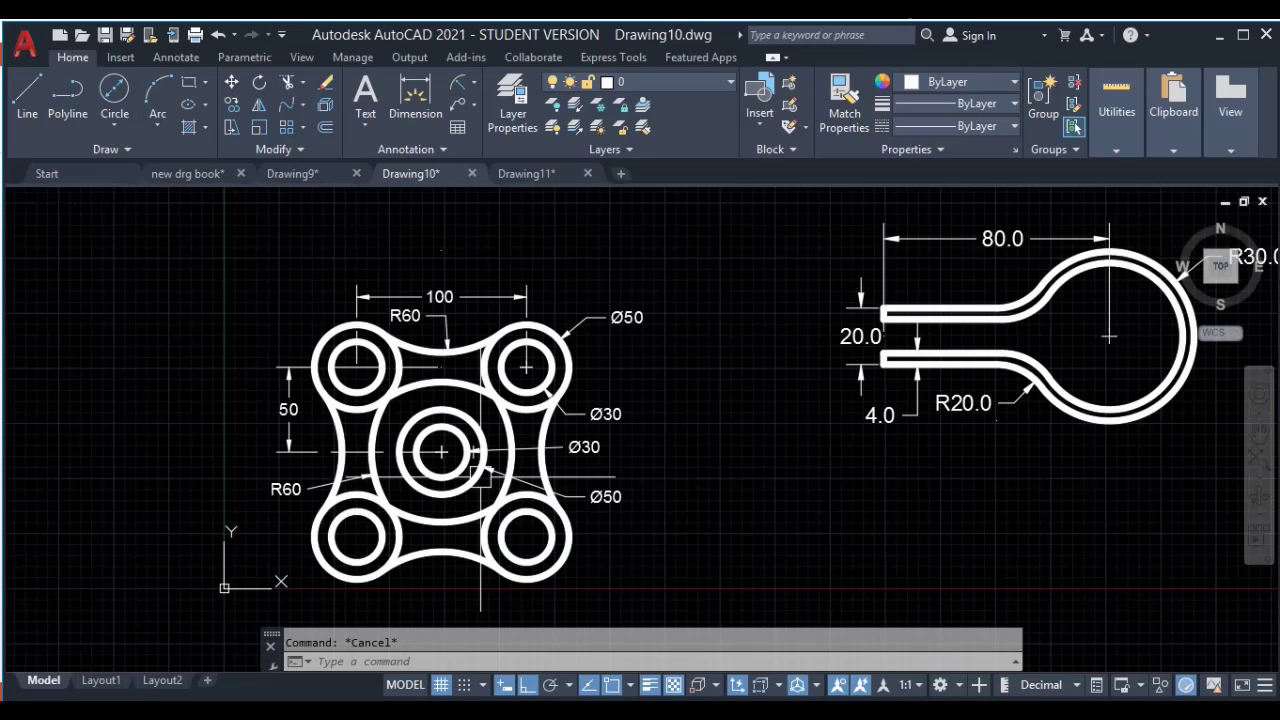
scroll(400, 445, "down", 3)
scroll(429, 443, "up", 2)
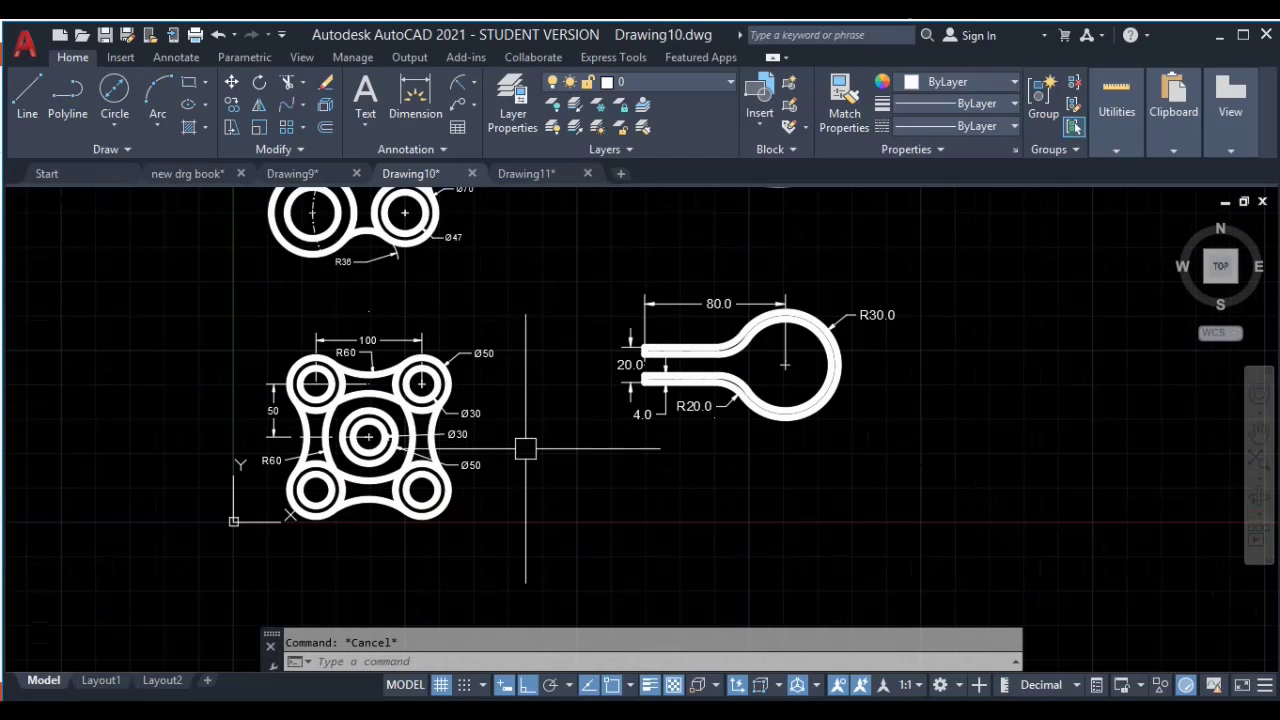
scroll(669, 416, "up", 4)
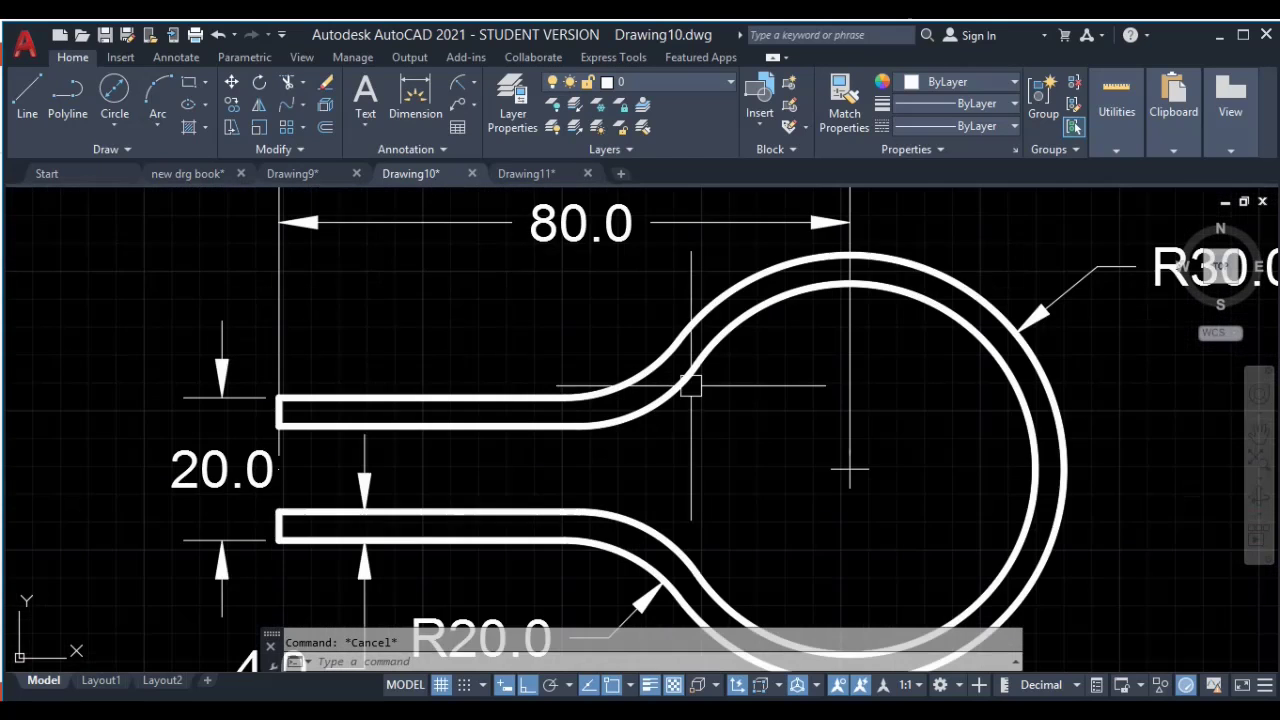
middle_click_drag(657, 380, 857, 380)
scroll(483, 392, "down", 3)
middle_click_drag(483, 392, 471, 389)
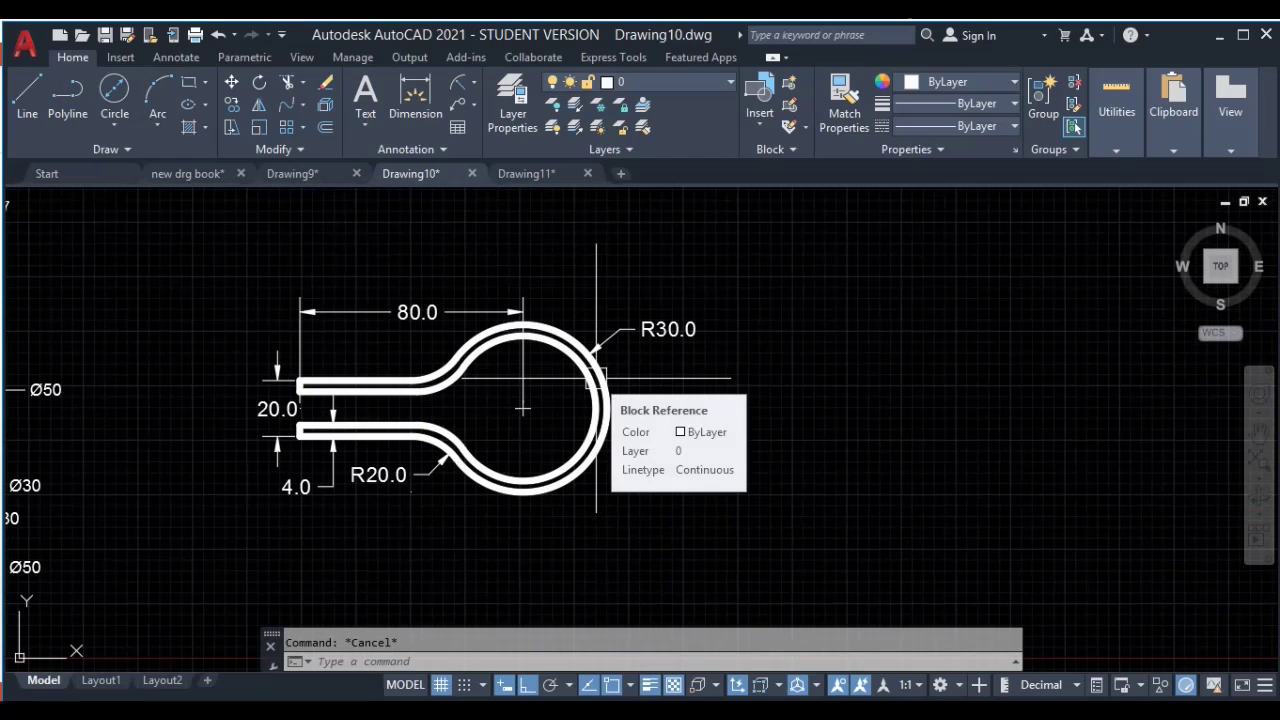
middle_click_drag(603, 408, 568, 401)
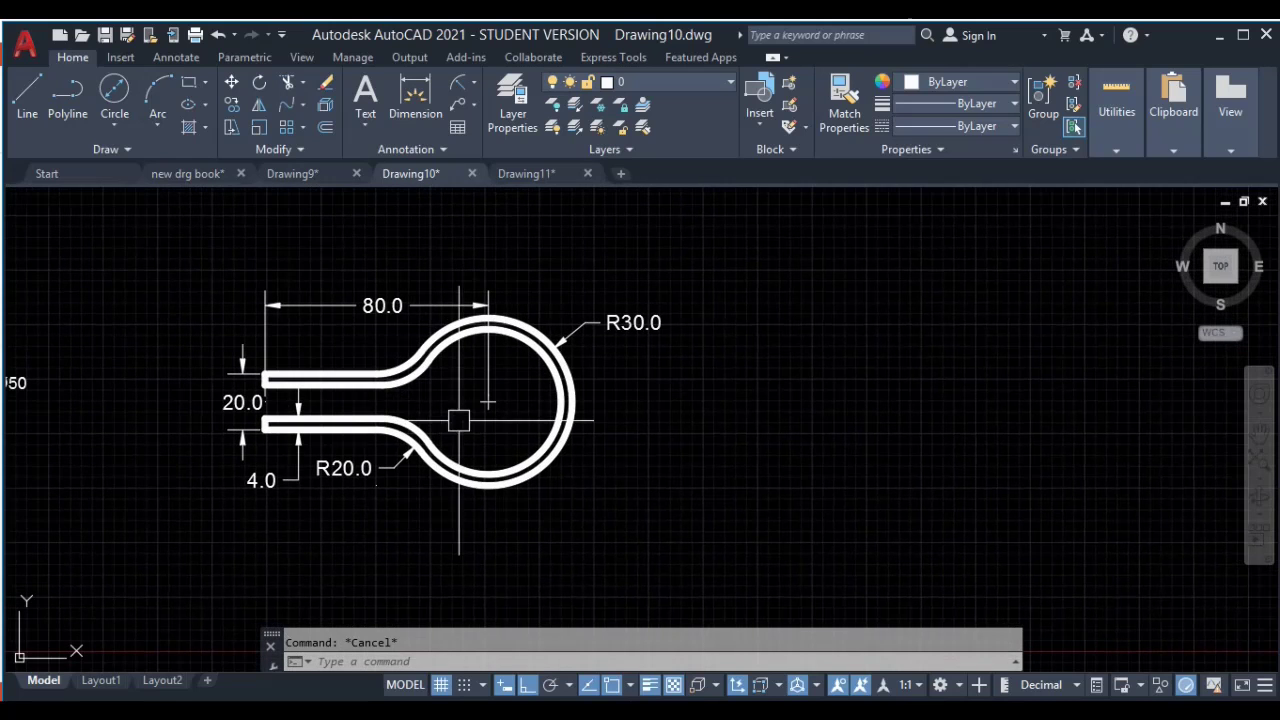
middle_click_drag(480, 408, 461, 397)
middle_click_drag(666, 423, 586, 419)
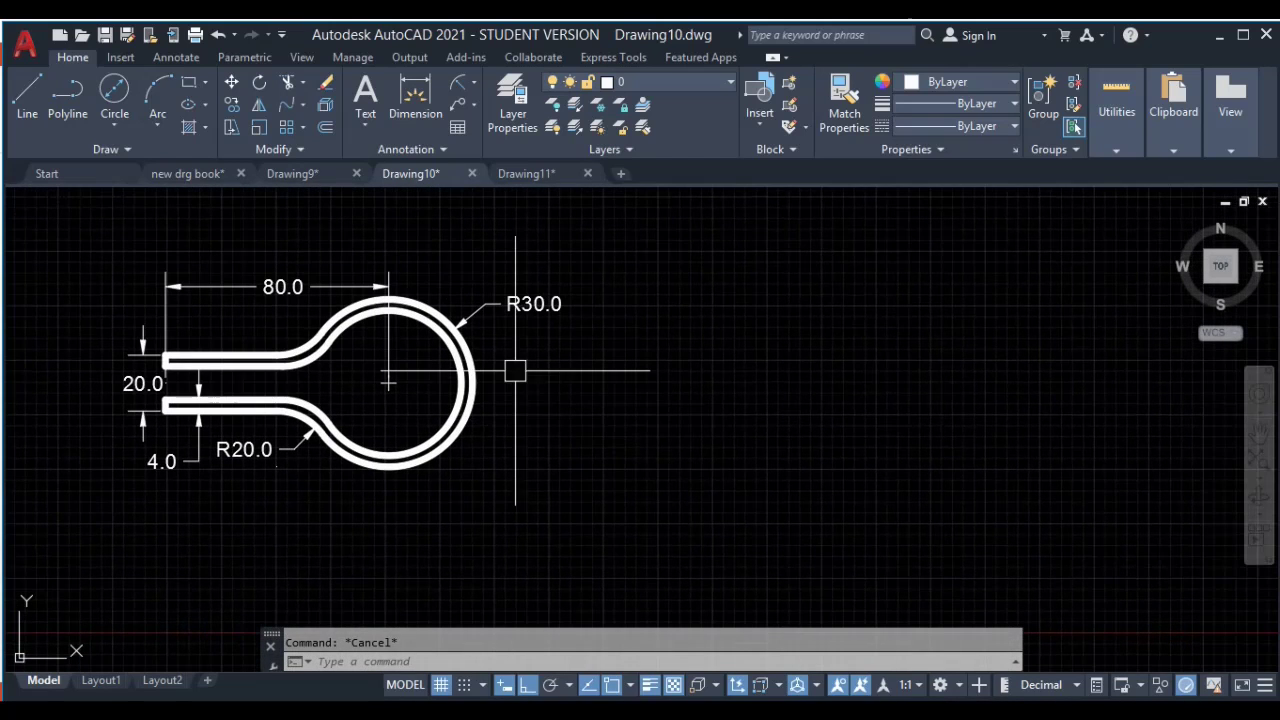
Step: Draw a radius-30 circle in open space beside the hairpin clip reference
type("c")
key("Return")
middle_click_drag(1016, 391, 740, 428)
left_click(737, 421)
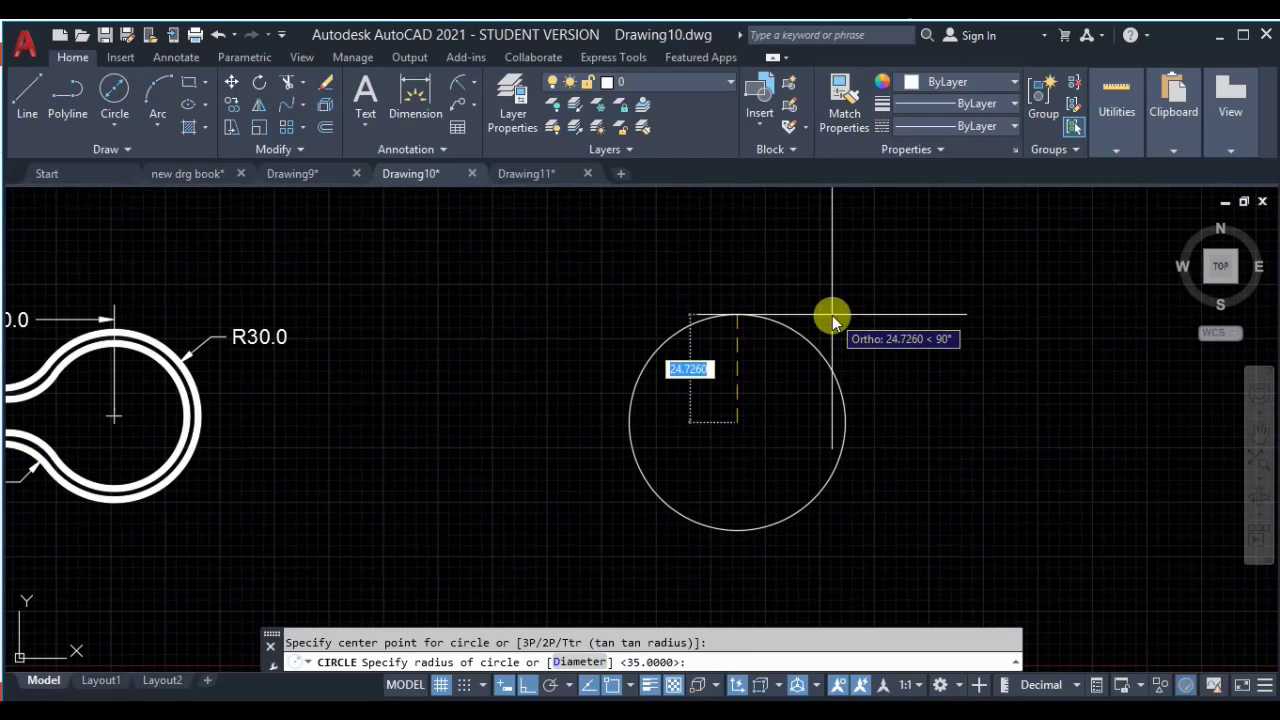
key("Return")
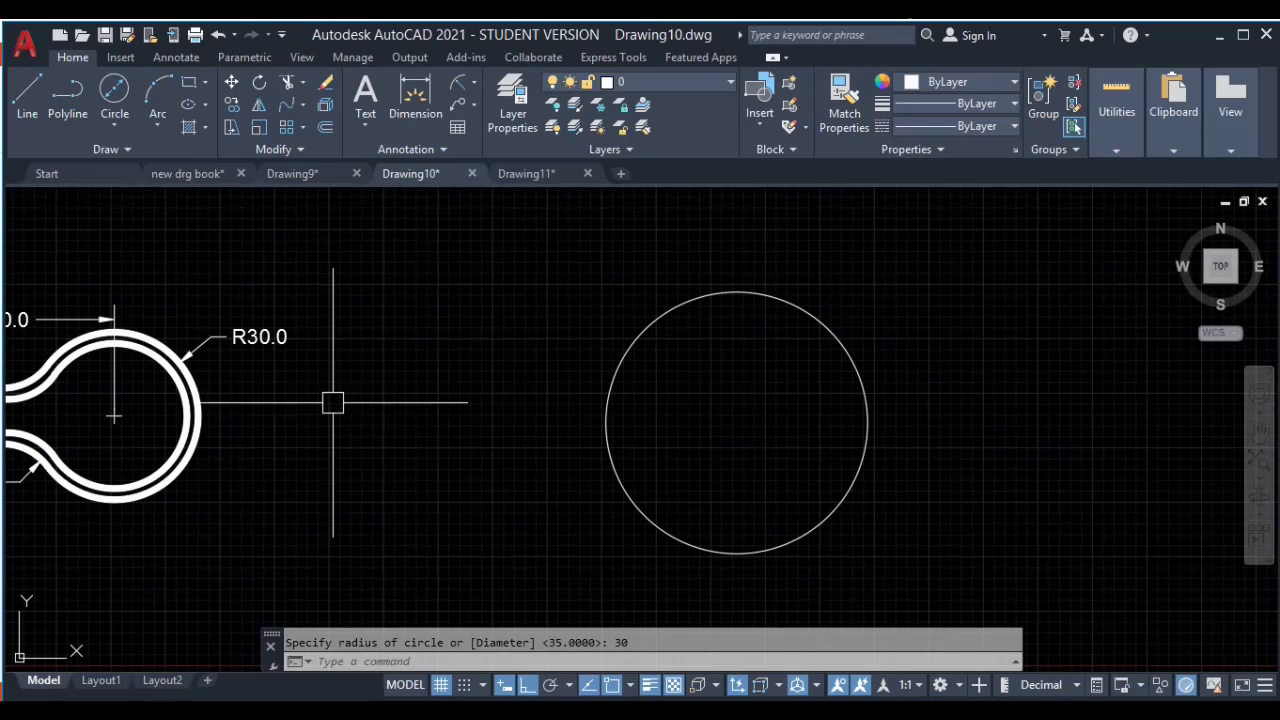
Step: Move the new circle further to the right and recentre the view
scroll(547, 410, "down", 2)
left_click(754, 297)
left_click(666, 420)
type("m")
key("Return")
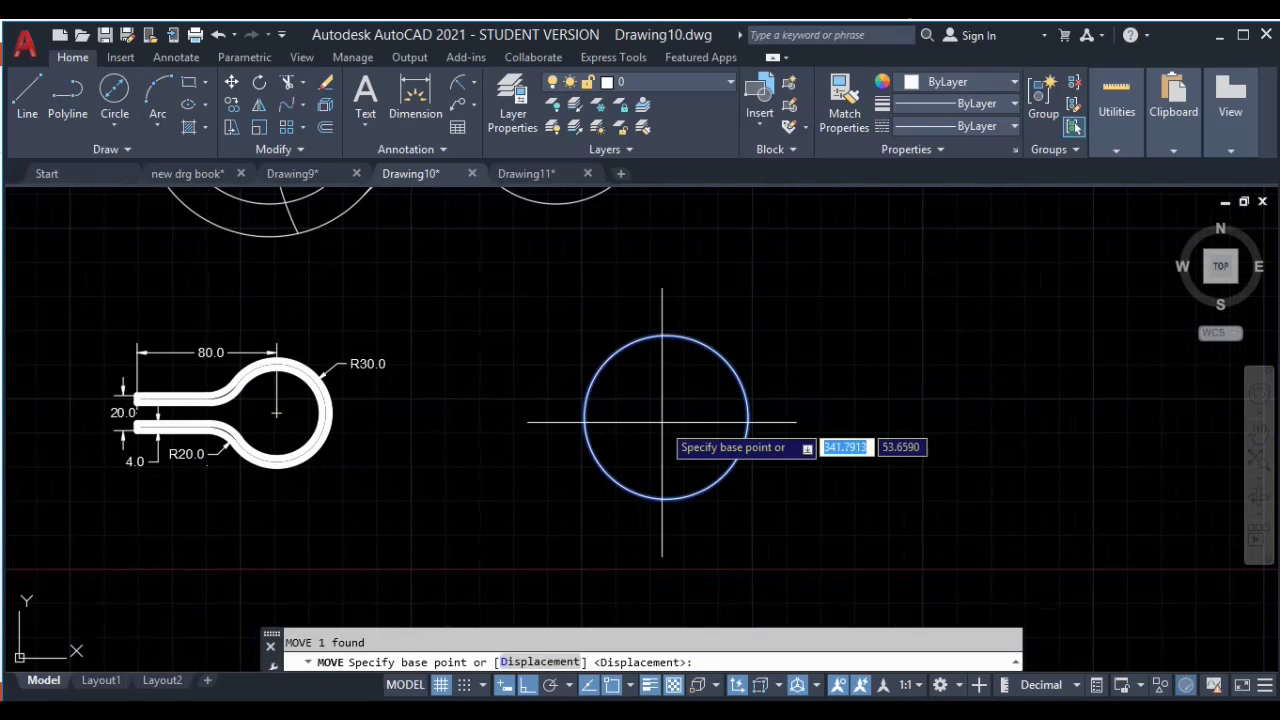
left_click(666, 417)
left_click(971, 434)
key("Escape")
scroll(143, 428, "up", 2)
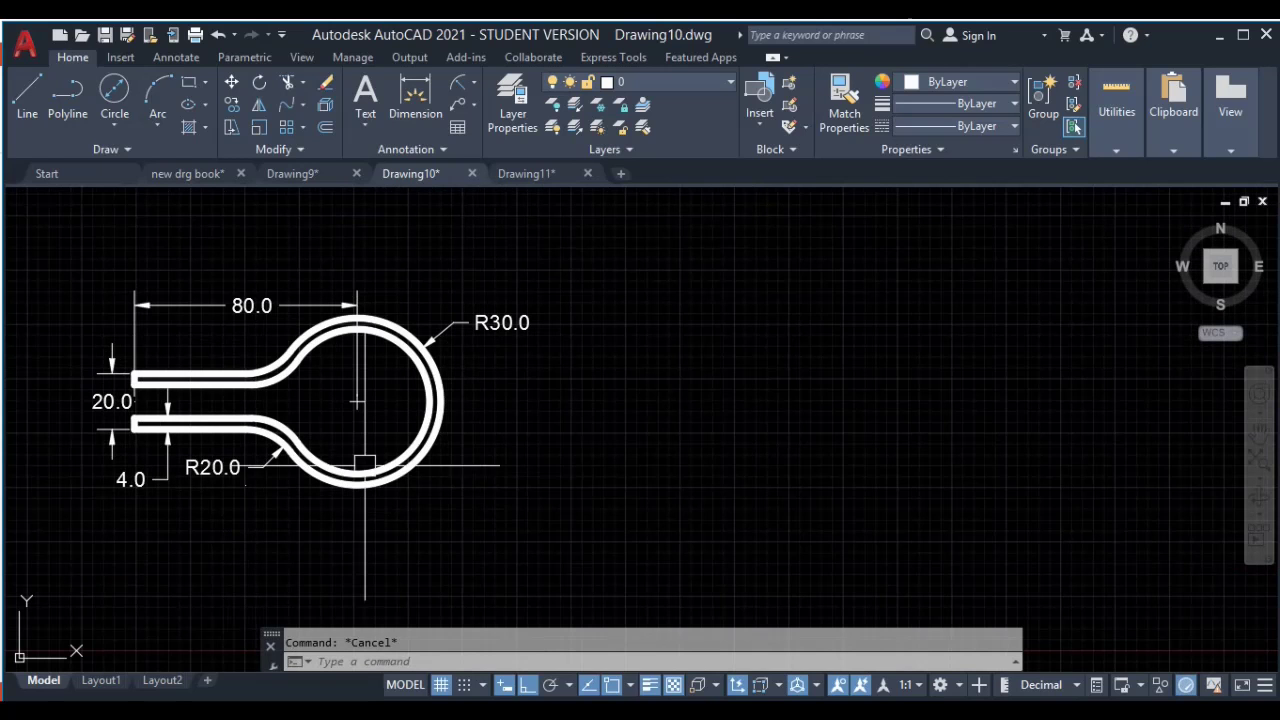
middle_click_drag(416, 484, 479, 487)
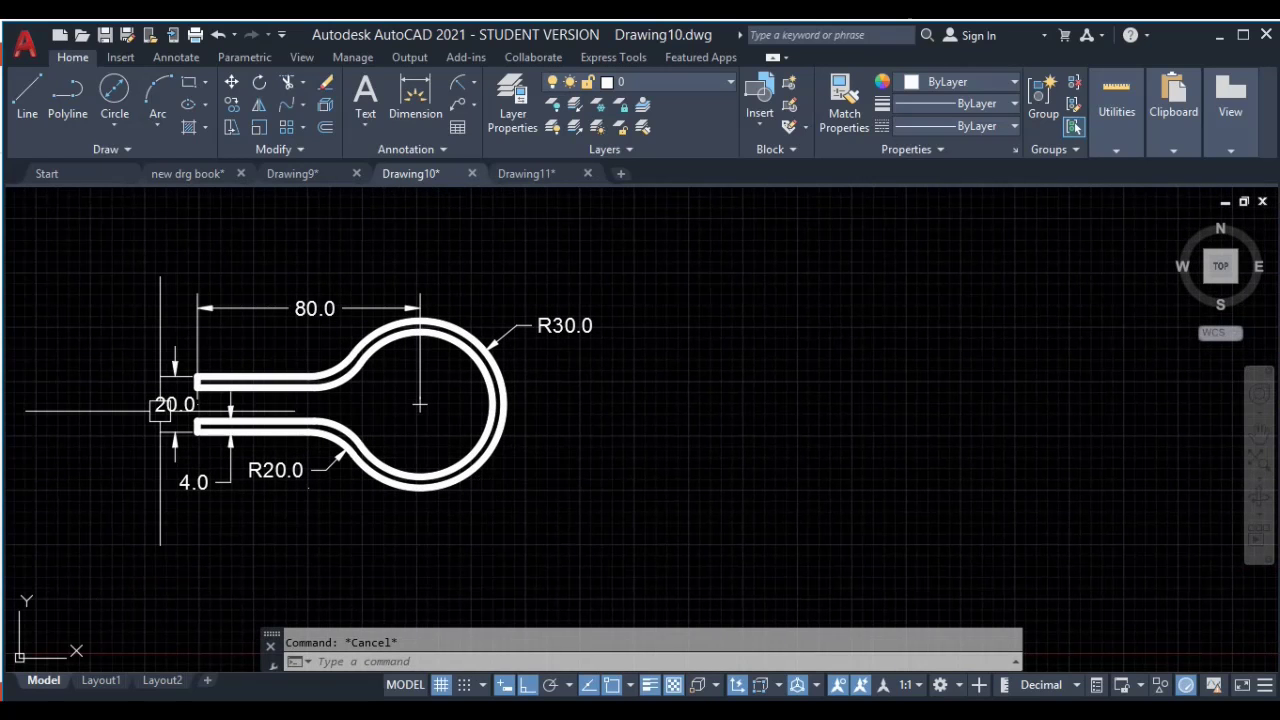
scroll(680, 509, "up", 1)
Step: Draw an 80-unit arm line leftward from the circle's centre
scroll(715, 456, "down", 4)
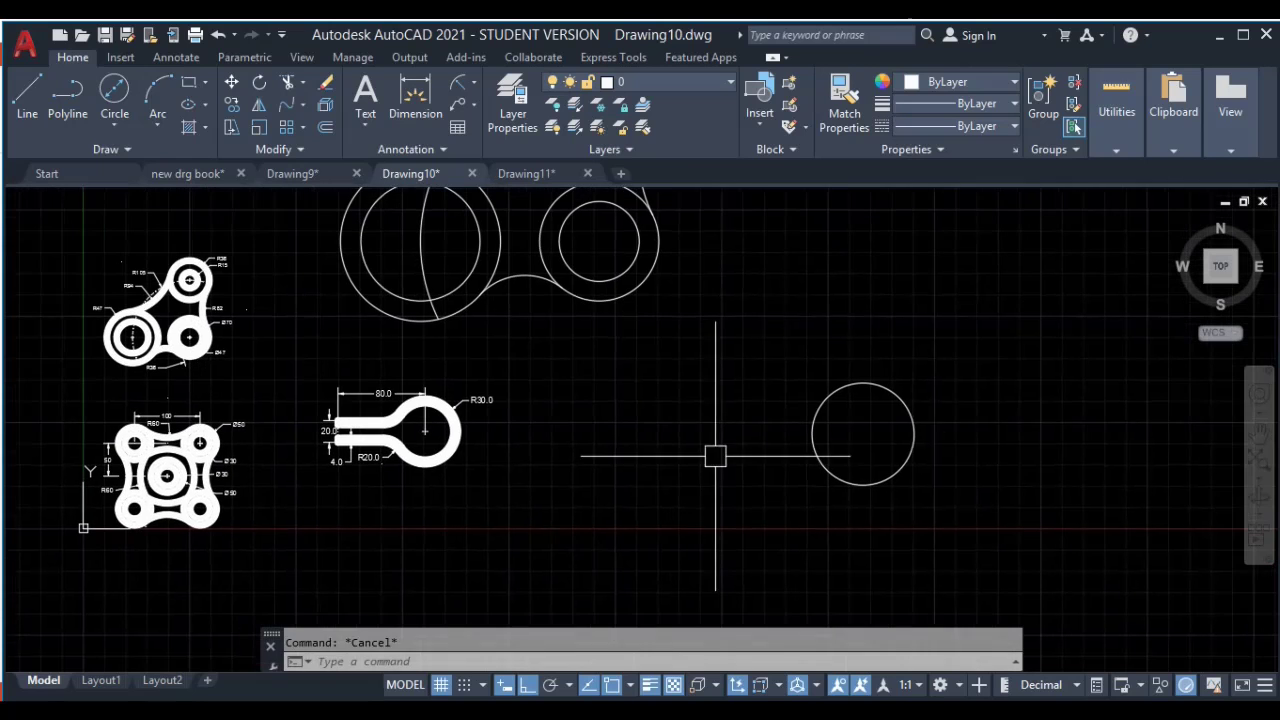
type("l")
key("Return")
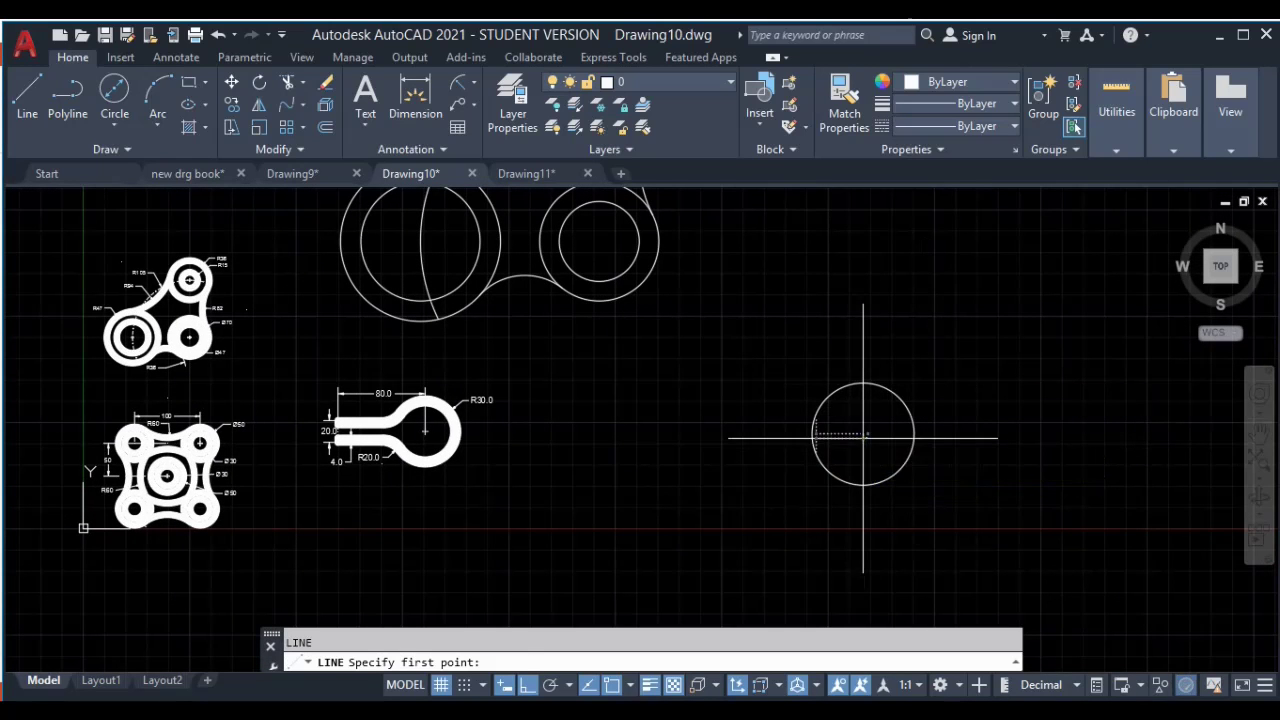
left_click(863, 435)
type("80")
key("Return")
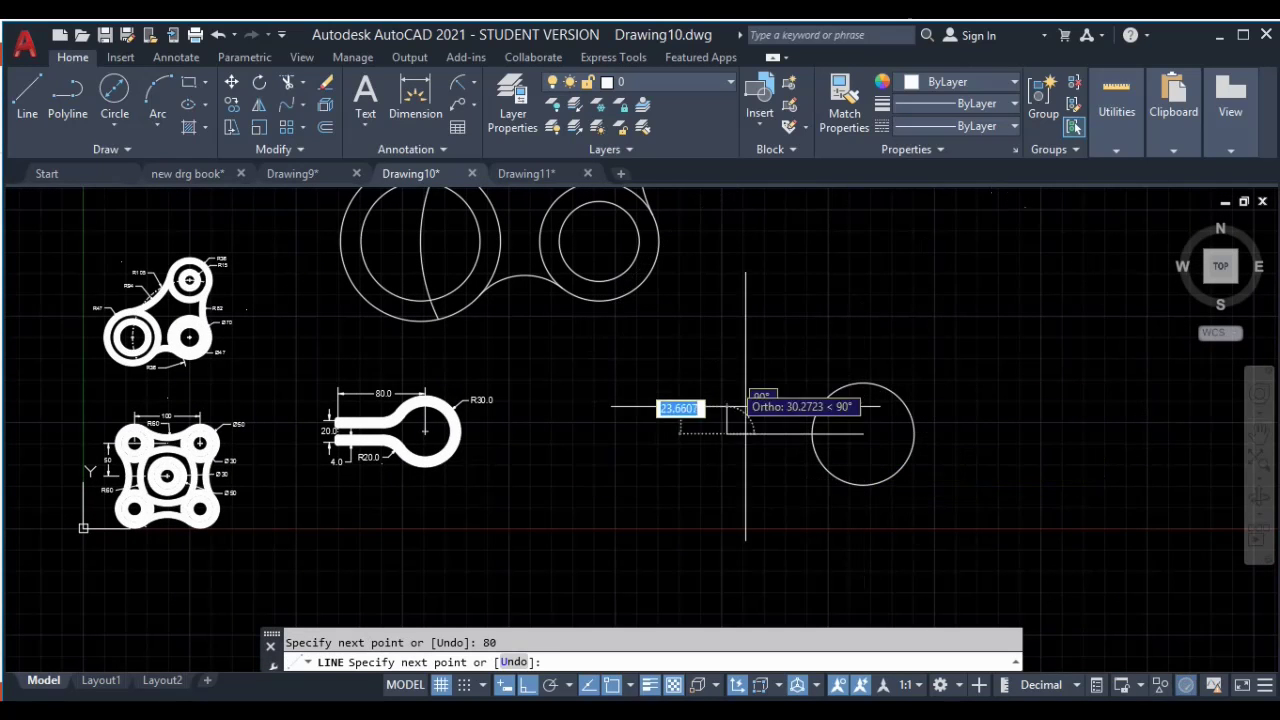
Step: Add a 10-unit segment closing the left end of the parallel arm lines
scroll(400, 430, "up", 3)
scroll(400, 440, "up", 3)
scroll(405, 450, "up", 3)
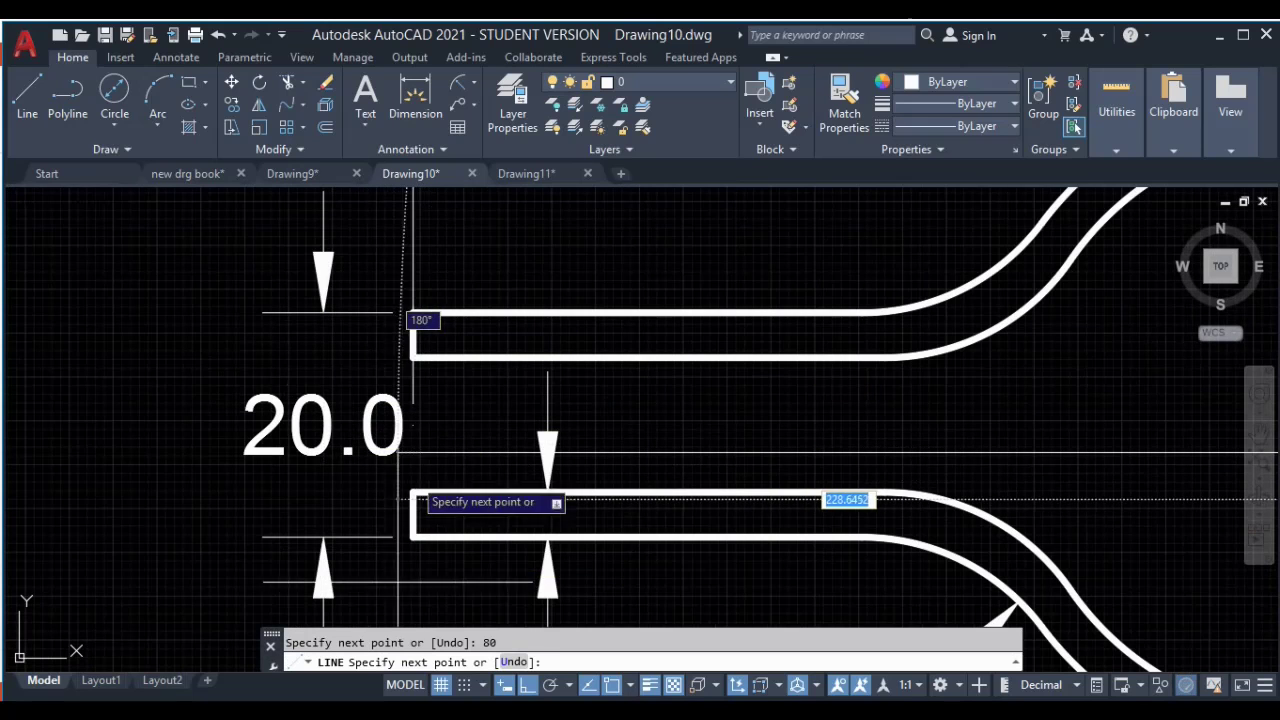
scroll(1071, 430, "down", 2)
scroll(460, 500, "up", 3)
scroll(771, 463, "down", 3)
scroll(1148, 433, "up", 3)
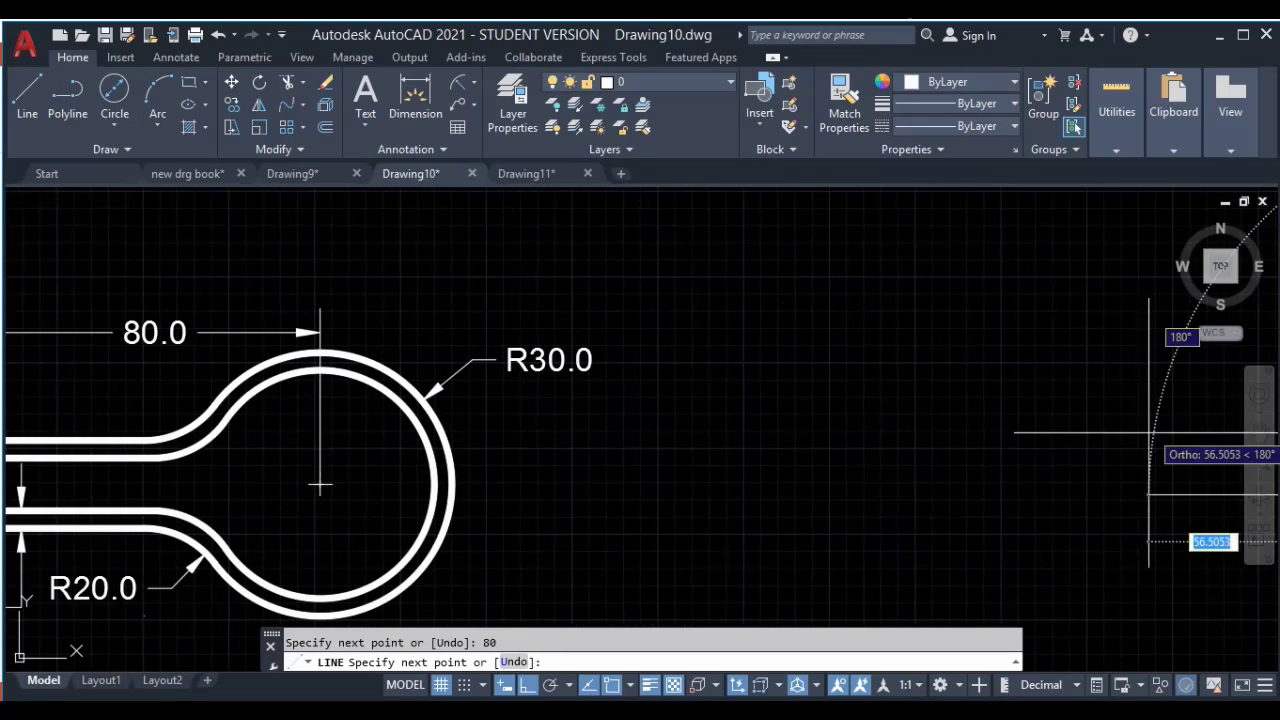
scroll(1148, 433, "down", 3)
type("10")
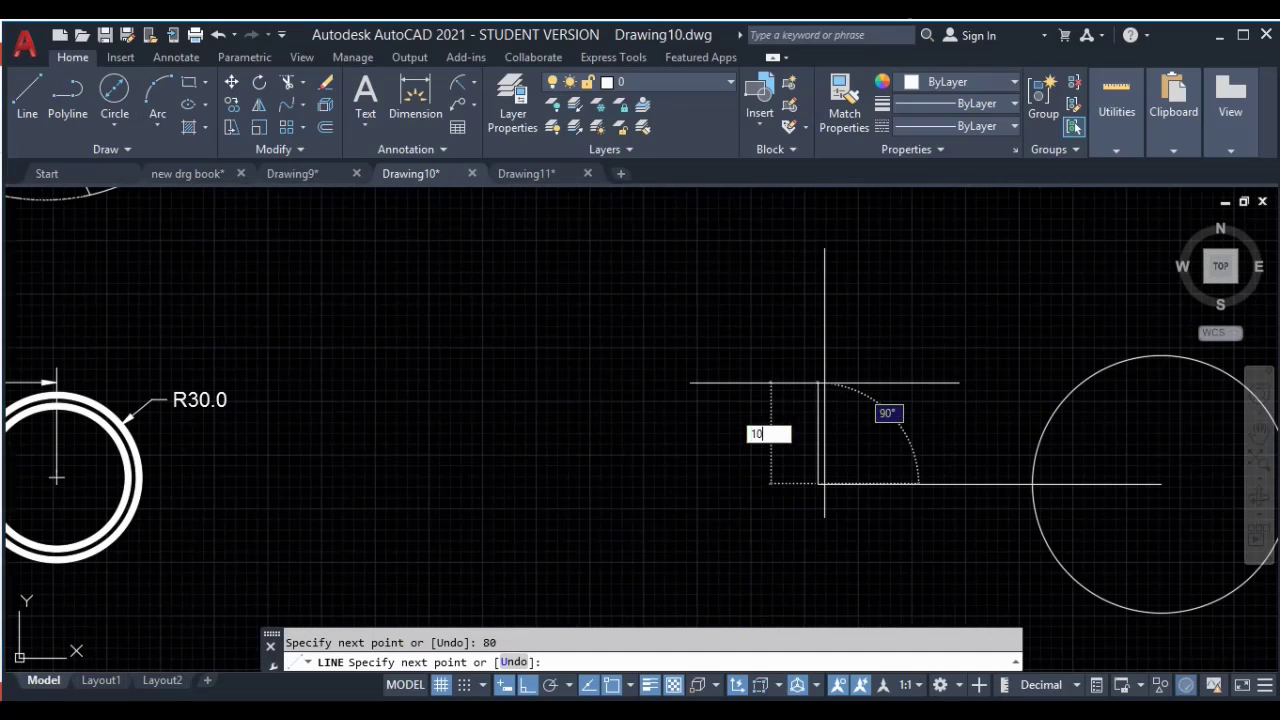
key("Return")
middle_click_drag(962, 443, 766, 443)
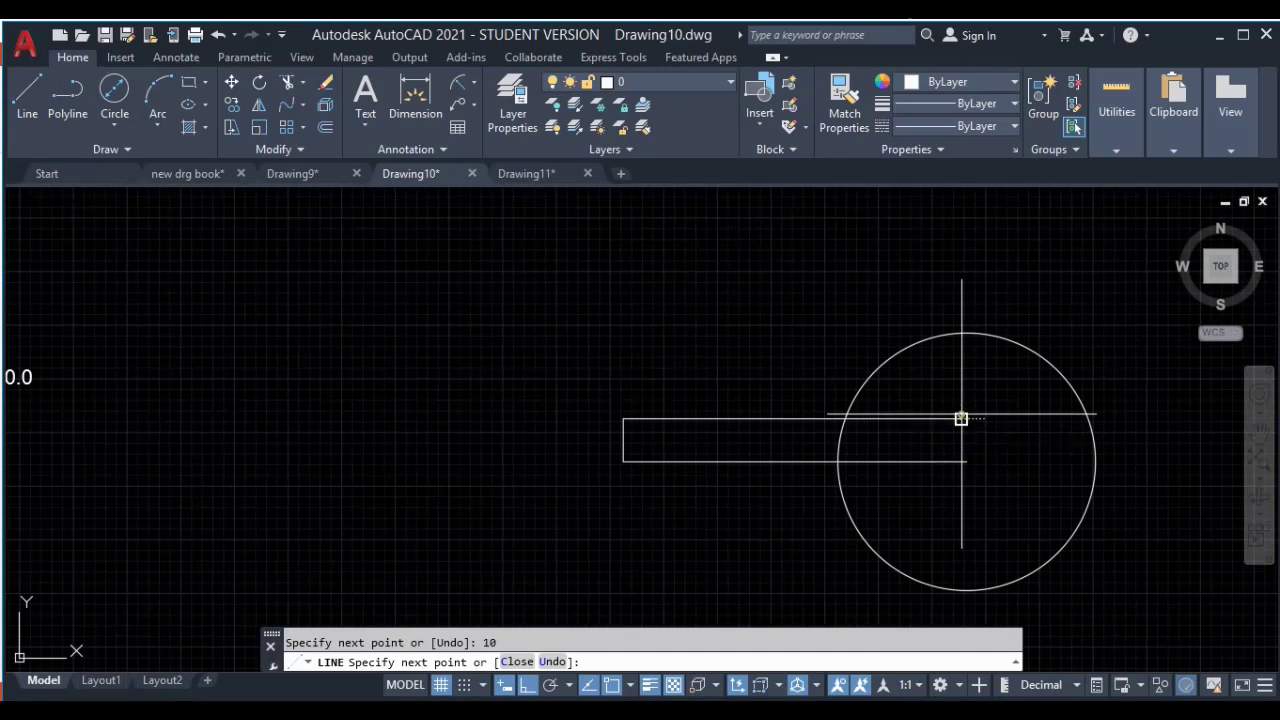
key("Escape")
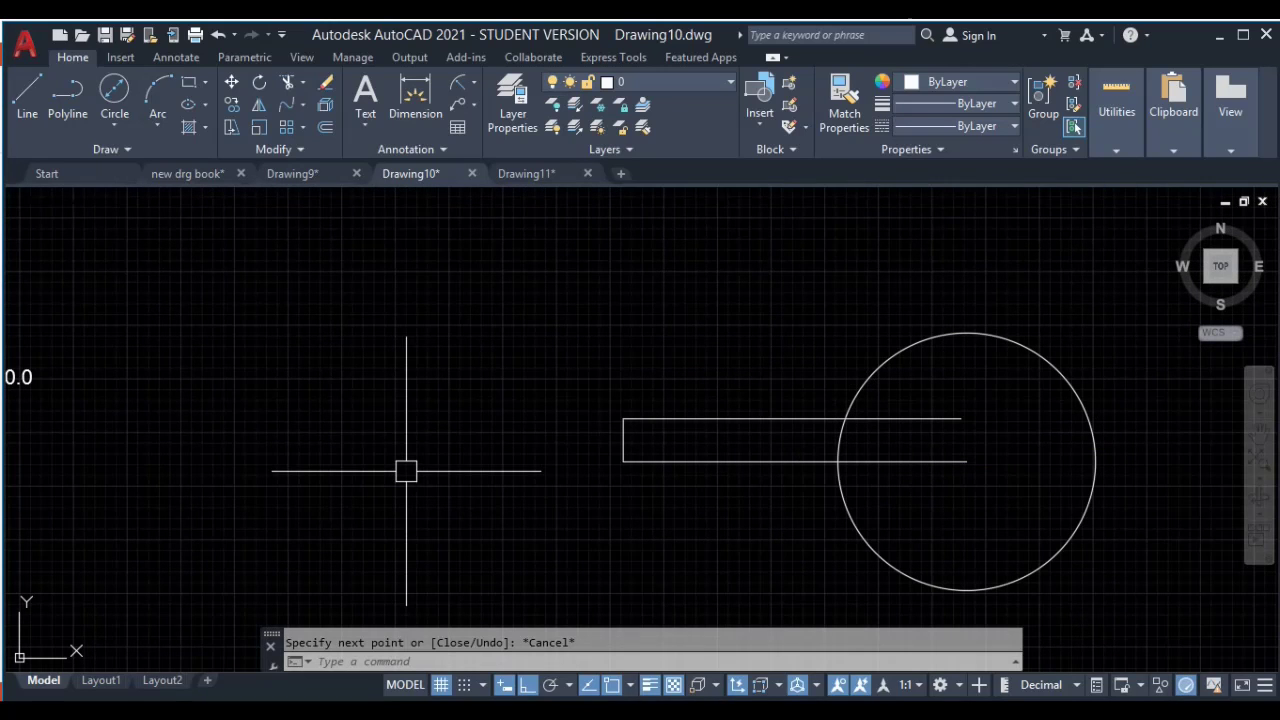
Step: Bring the circle and arm lines back into view and clear the selection
scroll(700, 420, "down", 3)
scroll(600, 400, "up", 2)
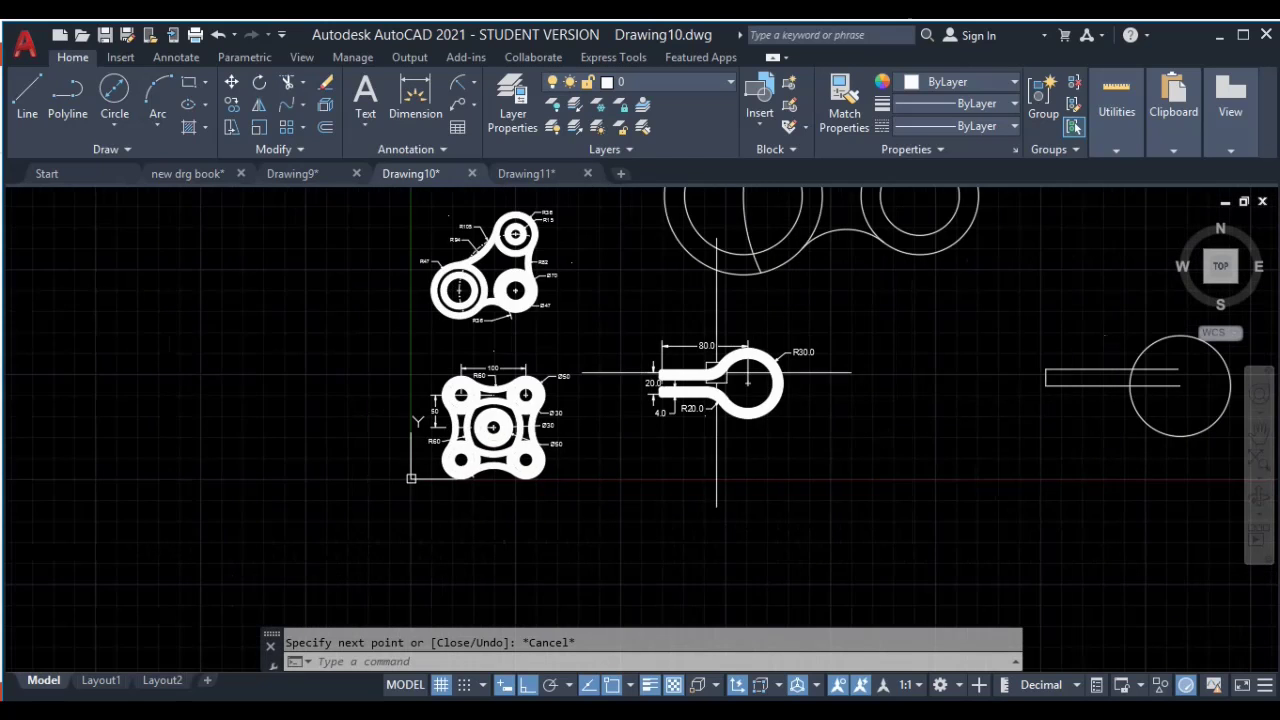
scroll(512, 425, "up", 2)
middle_click_drag(963, 494, 623, 503)
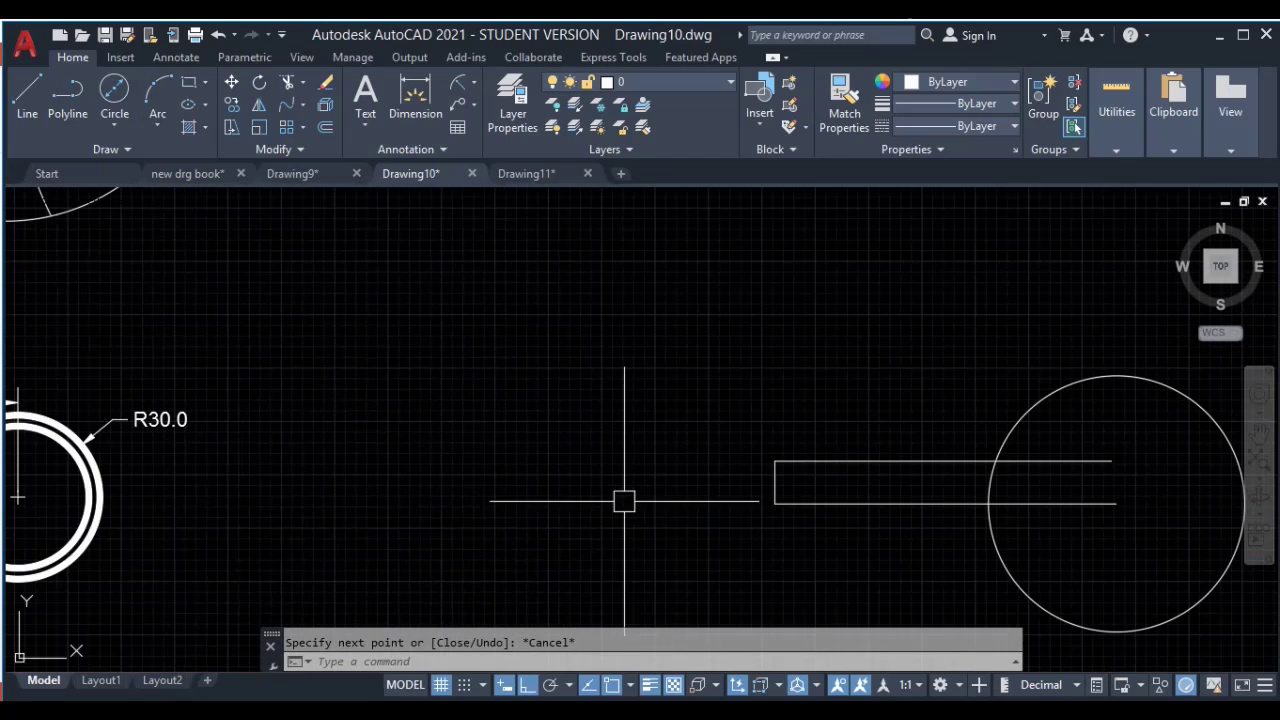
scroll(734, 451, "up", 1)
scroll(759, 457, "up", 2)
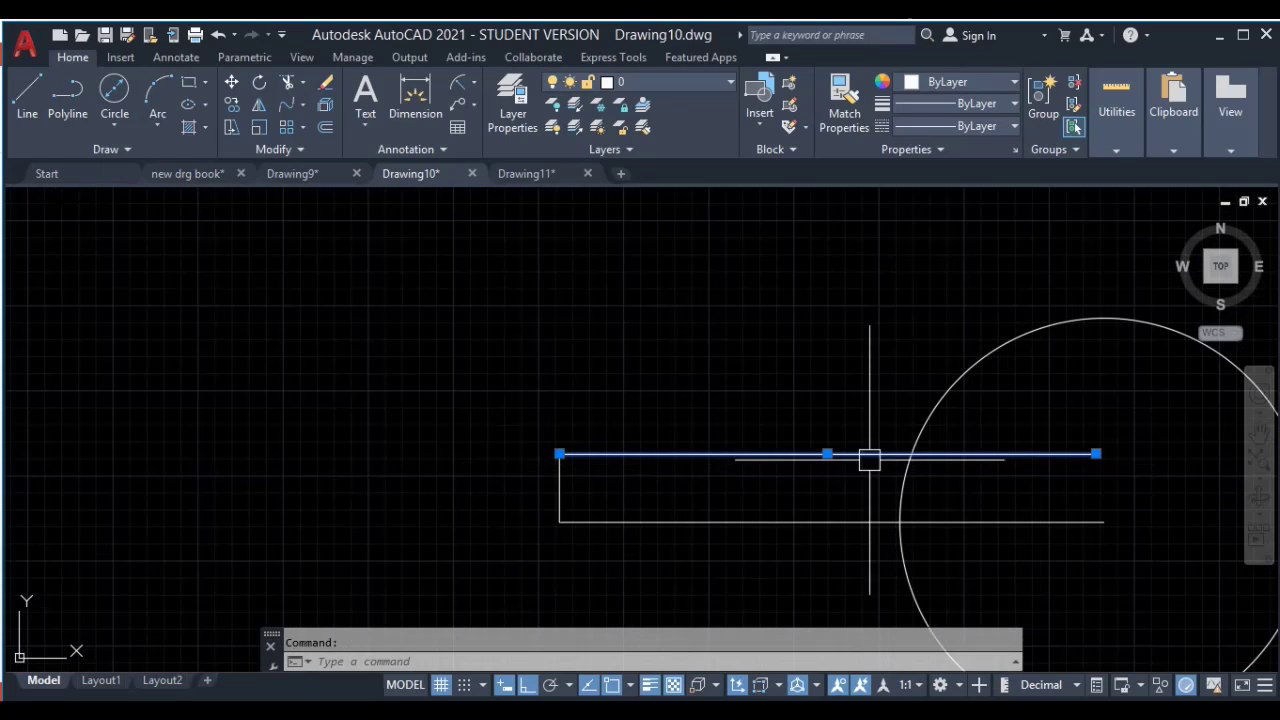
key("Escape")
scroll(930, 450, "up", 2)
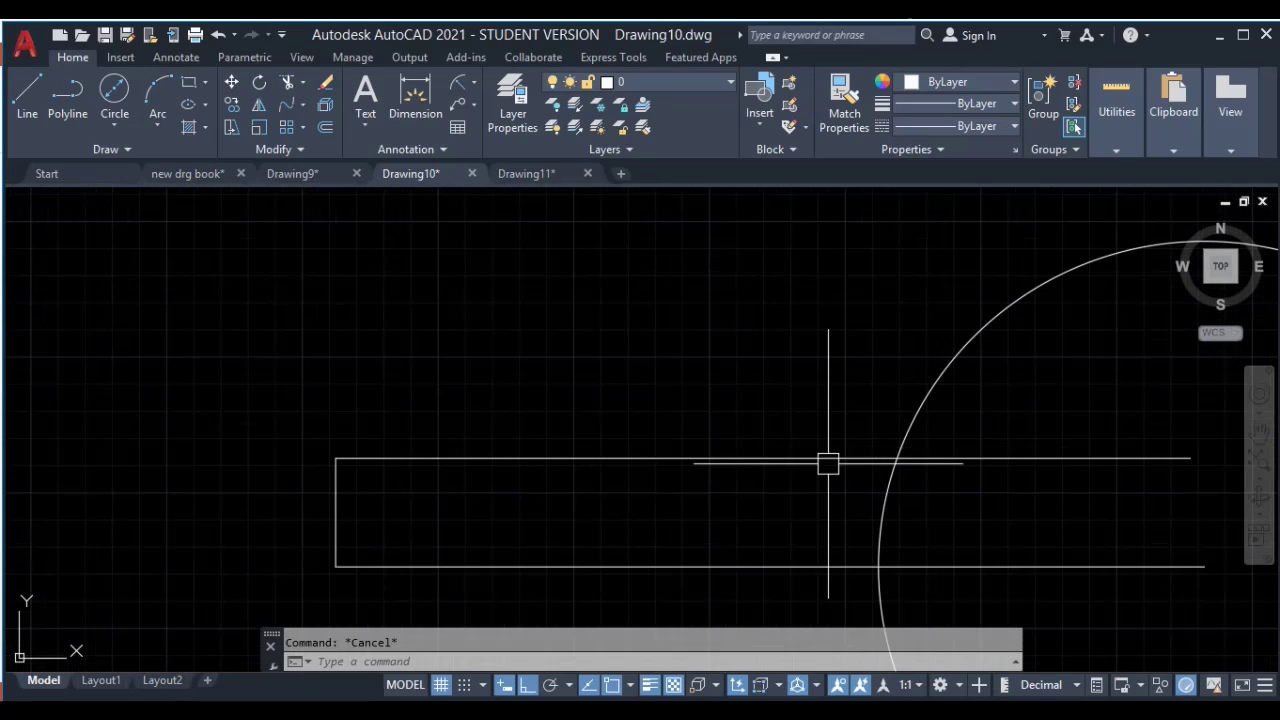
Step: Fillet the circle and the top arm with an R20 blend
type("f")
key("Return")
type("r")
key("Return")
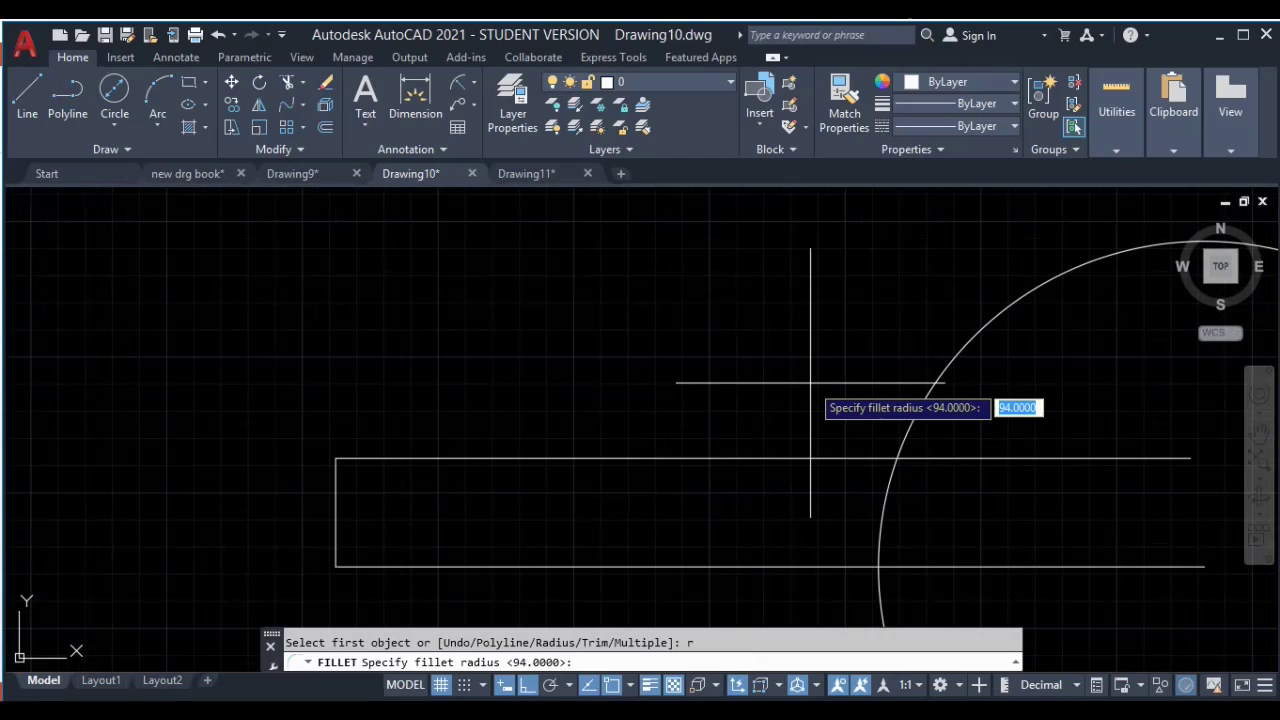
key("Return")
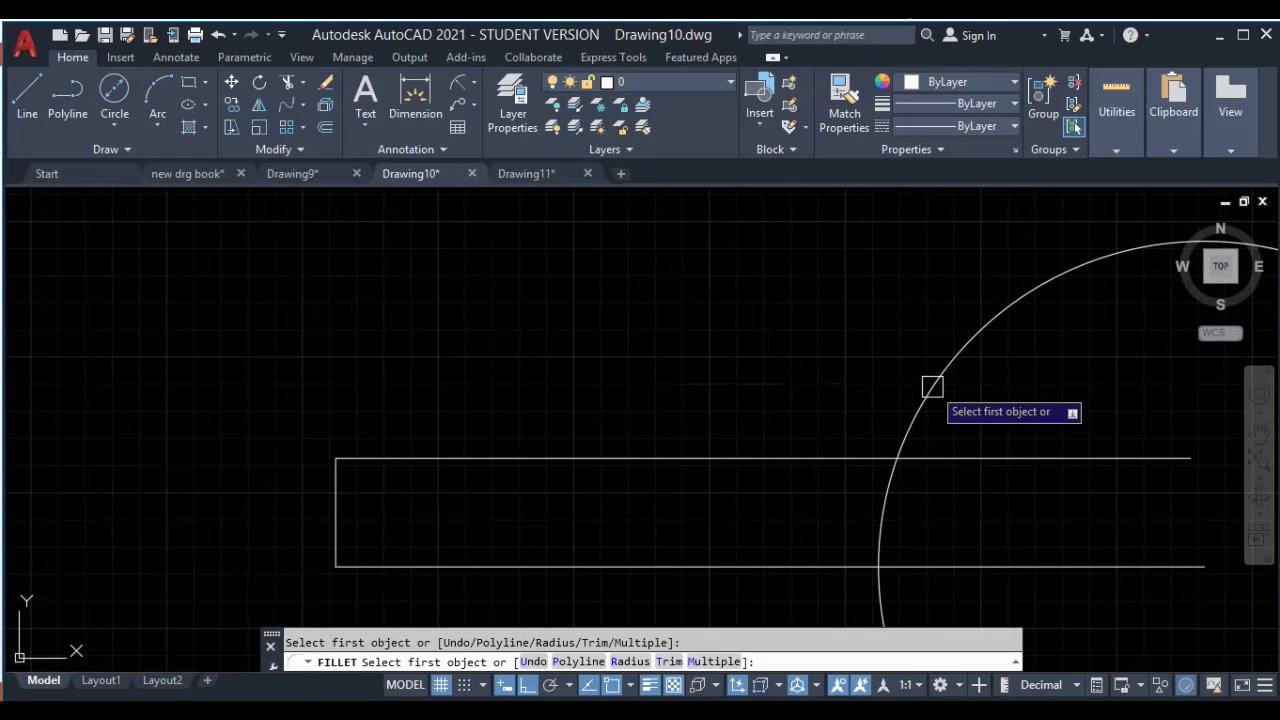
left_click(931, 385)
left_click(800, 472)
key("Escape")
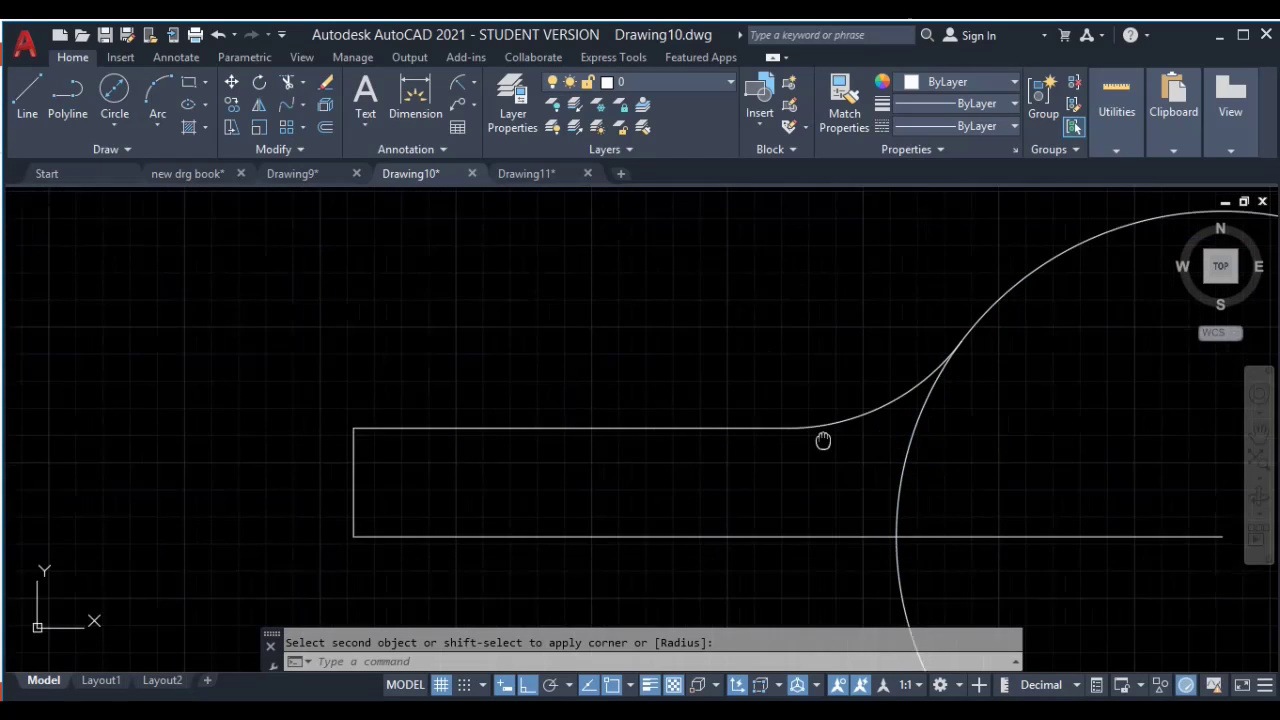
Step: Select the top arm and its blend arc
middle_click_drag(791, 457, 869, 334)
left_click(755, 392)
left_click(688, 426)
Step: Mirror the top arm and blend about the bottom line, keeping the original
type("mi")
key("Return")
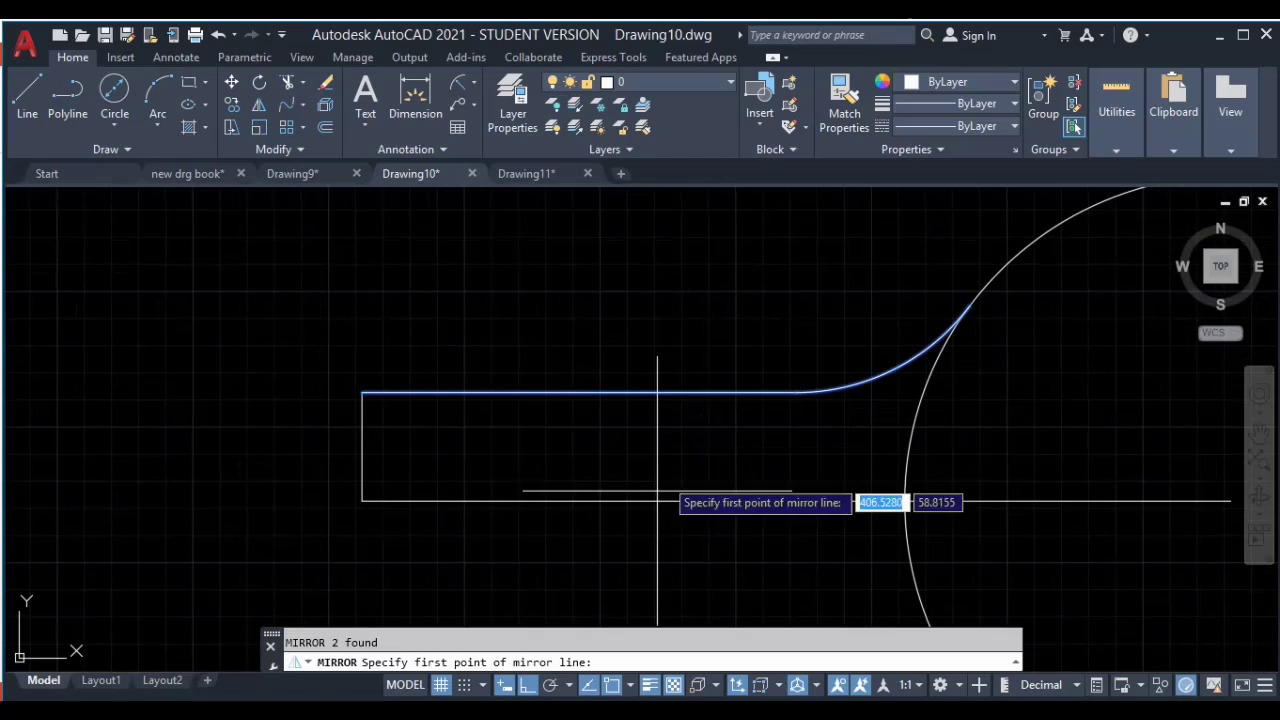
left_click(466, 500)
left_click(878, 500)
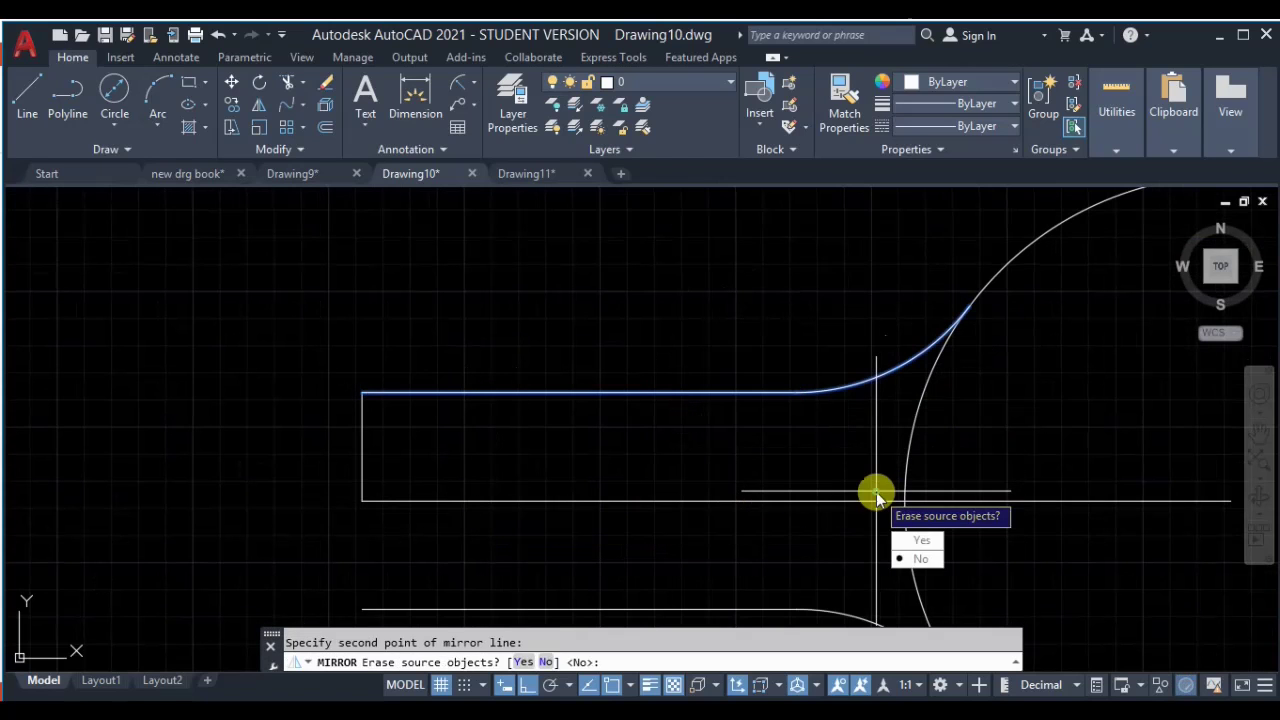
key("Return")
Step: Erase the middle horizontal line
middle_click_drag(1005, 473, 971, 403)
left_click(1008, 398)
left_click(975, 464)
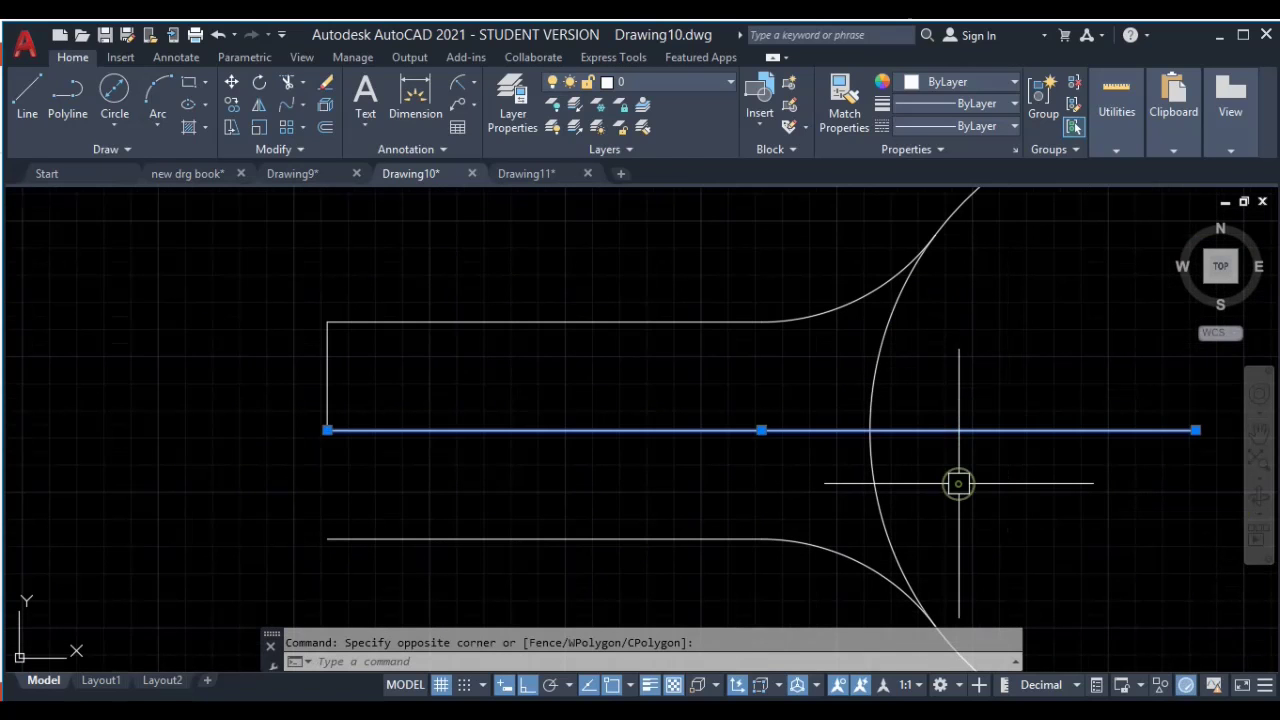
key("Delete")
Step: Trim the inner arc of the circle and erase the left vertical line
key("Return")
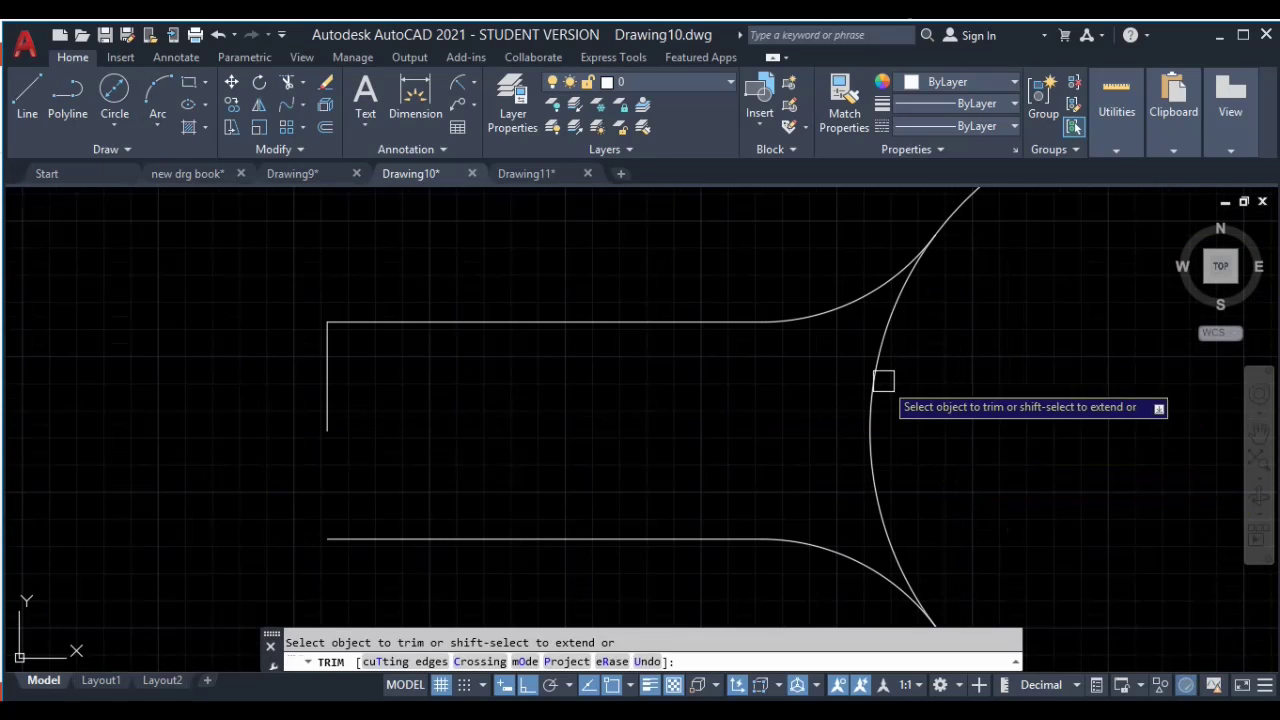
left_click(872, 395)
key("Escape")
left_click(346, 401)
left_click(266, 377)
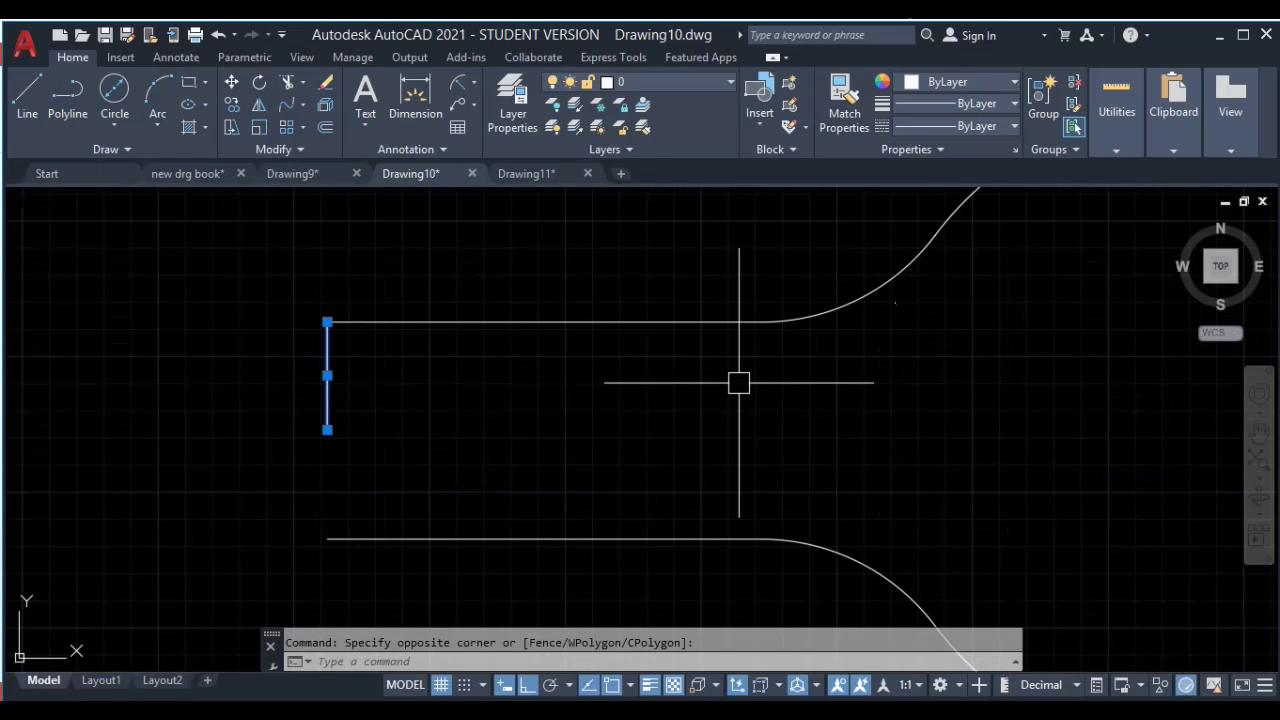
scroll(737, 380, "down", 3)
key("Delete")
mouse_move(737, 380)
middle_mouse_down()
mouse_move(631, 351)
mouse_move(609, 375)
middle_mouse_up()
scroll(631, 351, "down", 5)
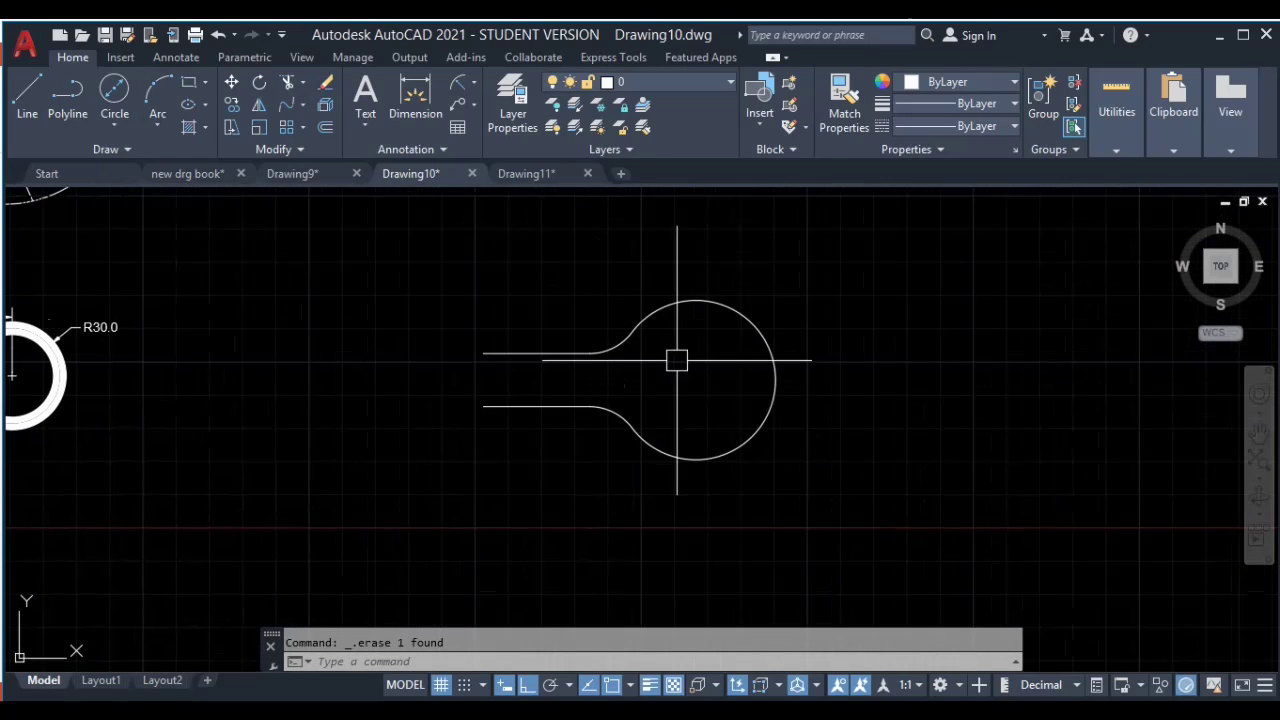
Step: Window-select all five keyhole outline pieces and JOIN them into one polyline
left_click(901, 253)
left_click(318, 528)
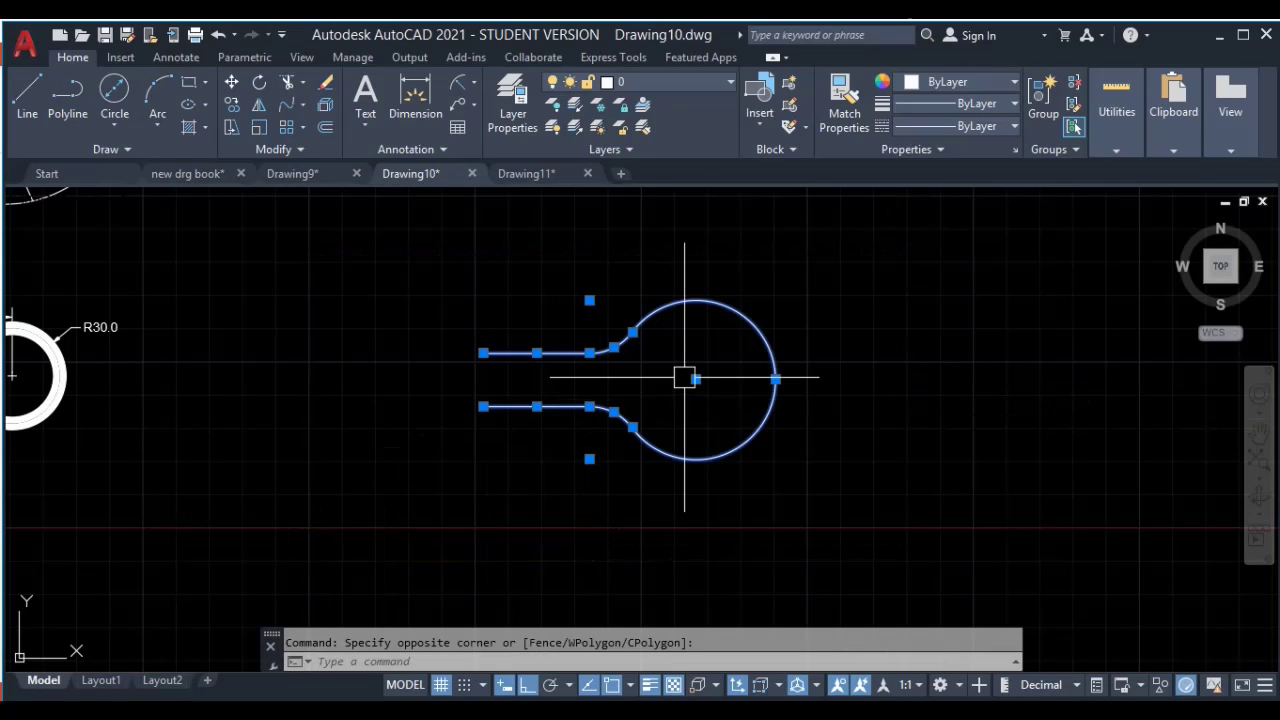
type("j")
key("Return")
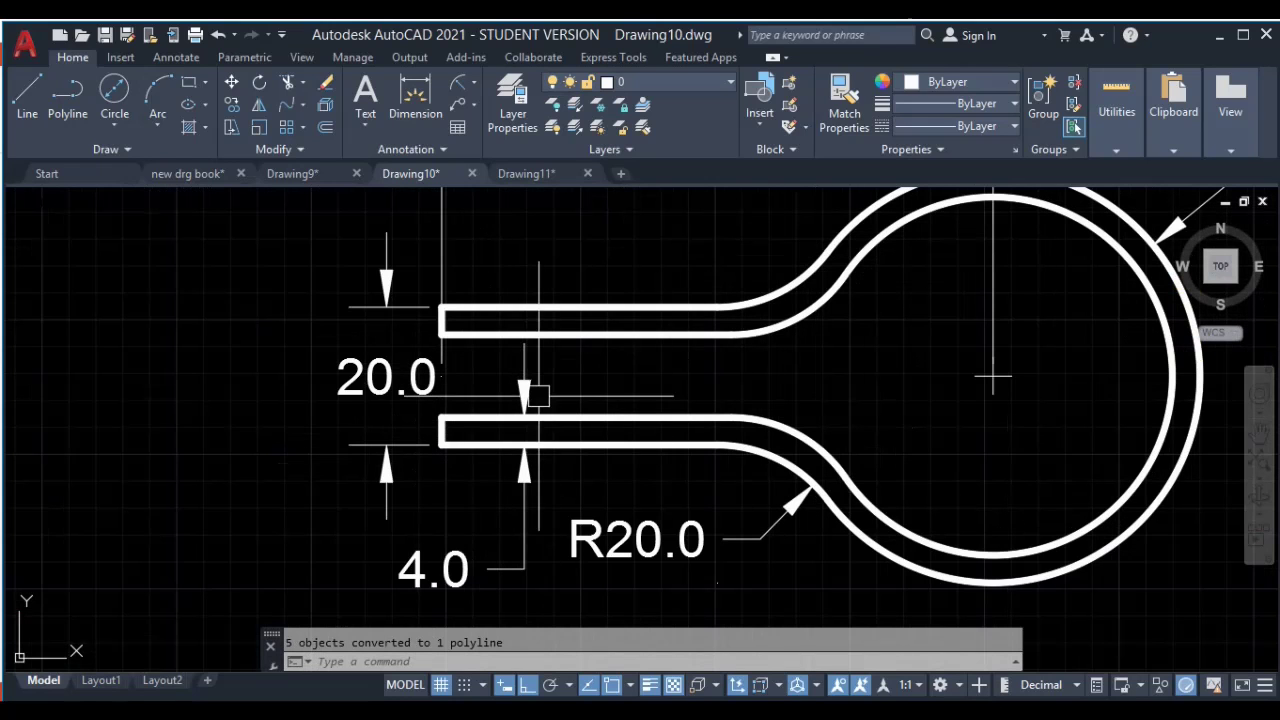
scroll(977, 469, "down", 3)
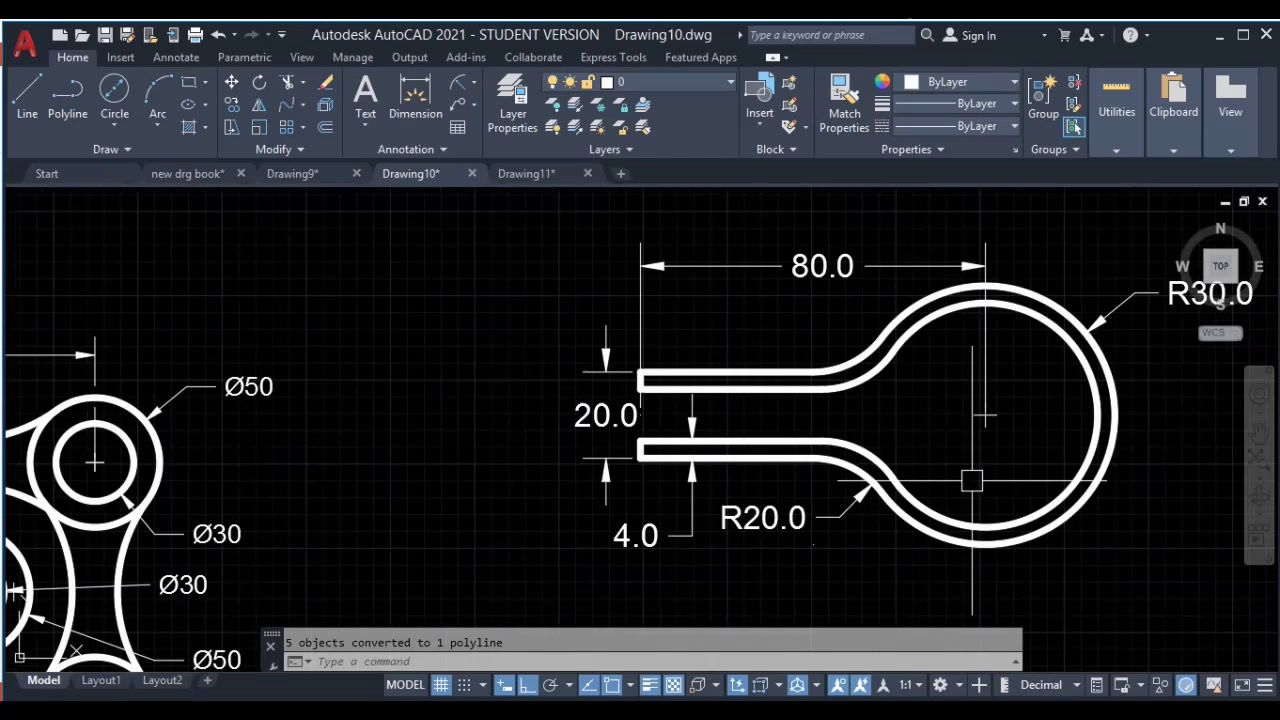
scroll(977, 469, "down", 2)
mouse_move(700, 480)
middle_mouse_down()
mouse_move(829, 484)
mouse_move(717, 531)
middle_mouse_up()
scroll(742, 449, "up", 5)
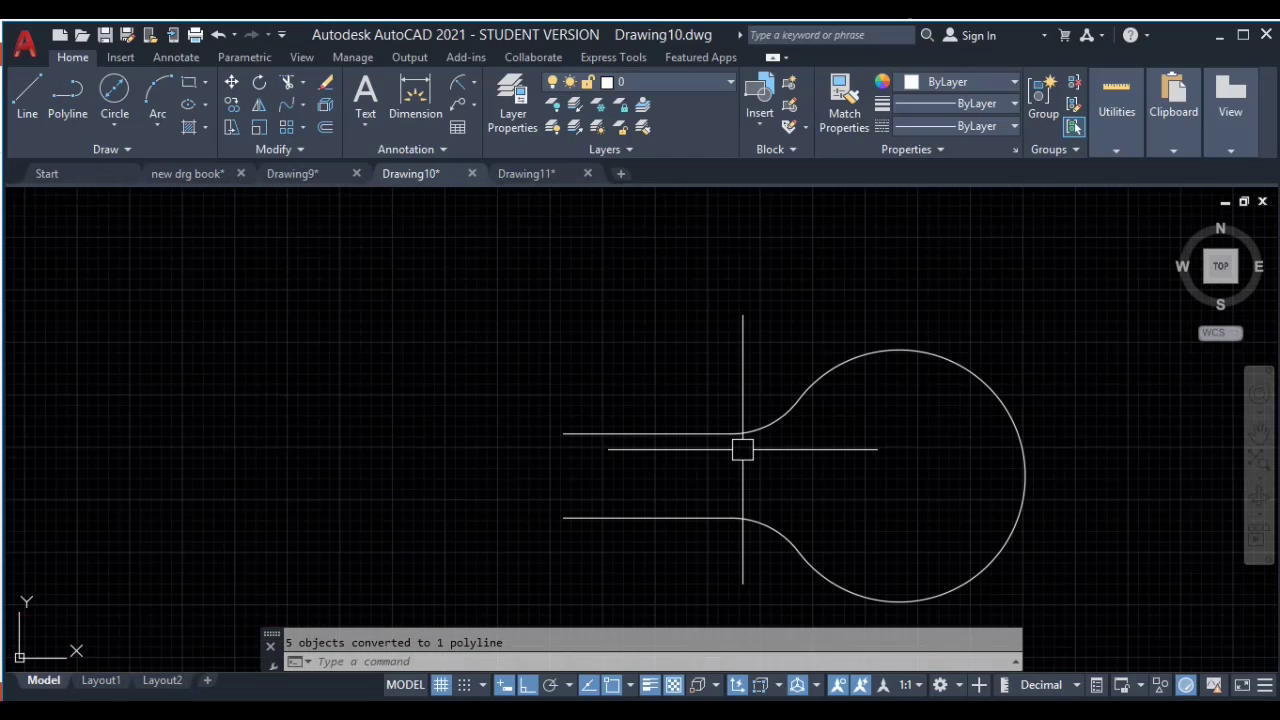
Step: Offset the hairpin polyline 4 units inward
type("o")
key("Return")
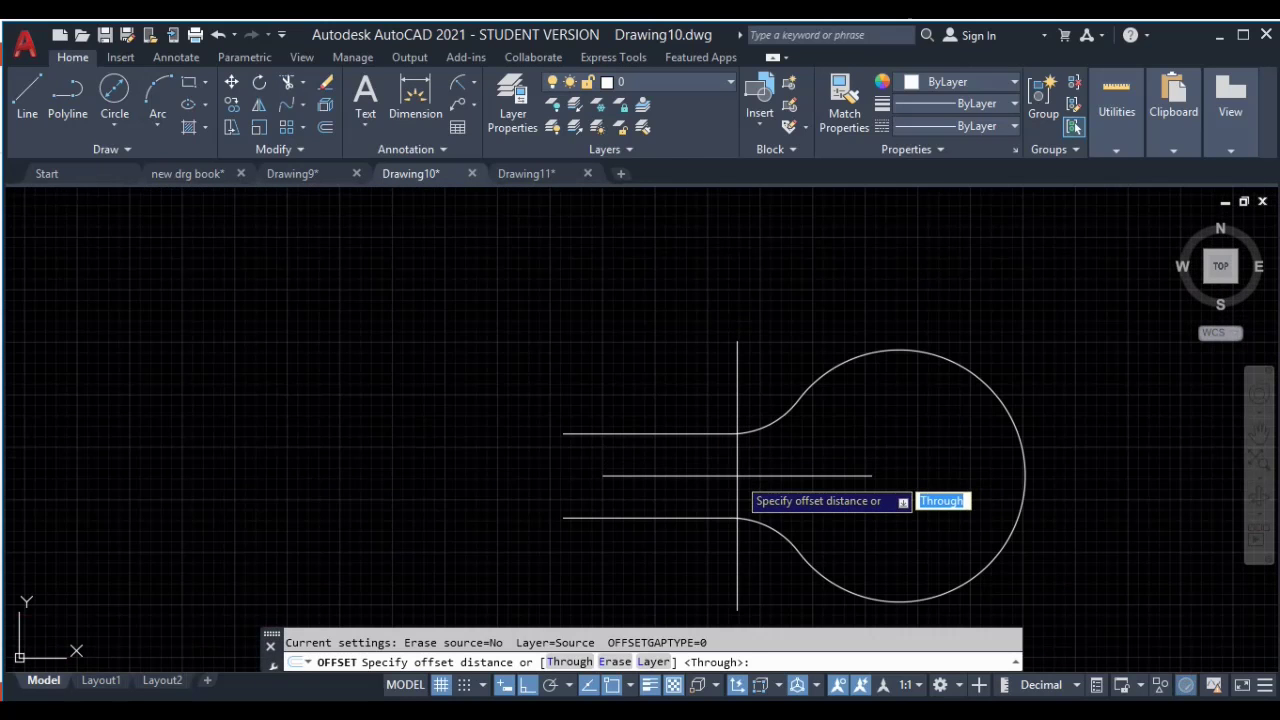
type("4")
key("Return")
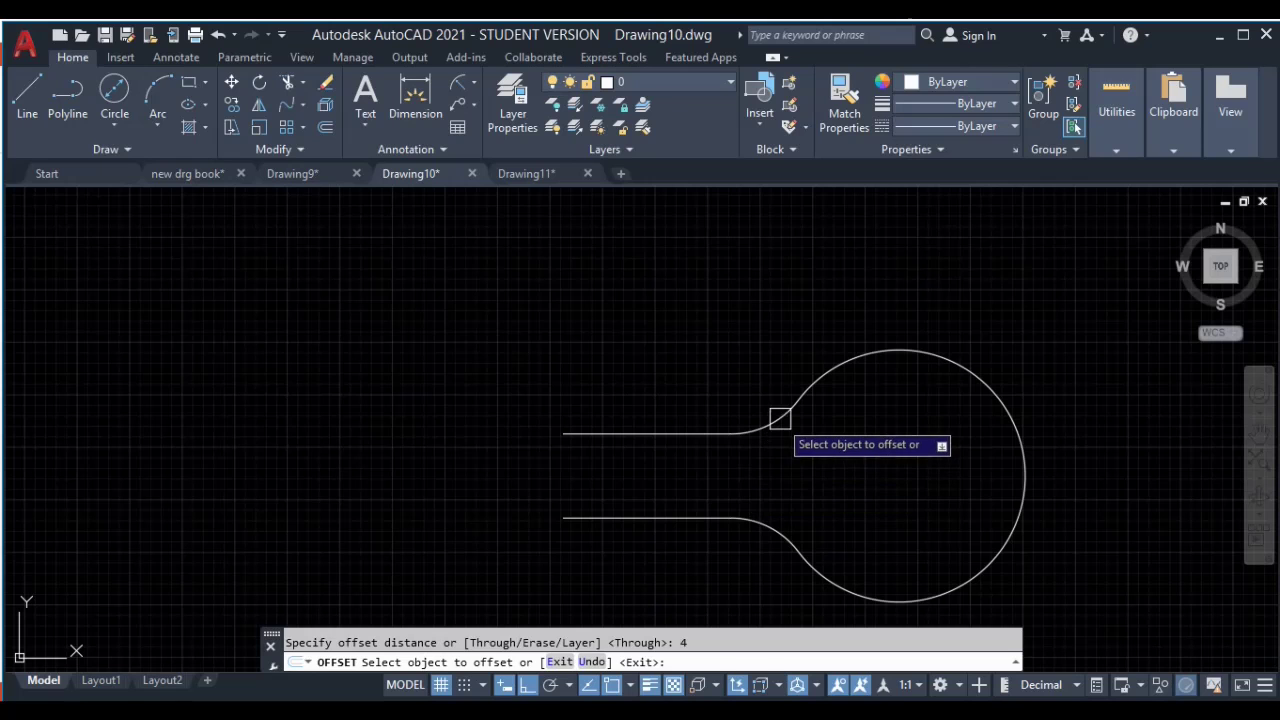
left_click(778, 420)
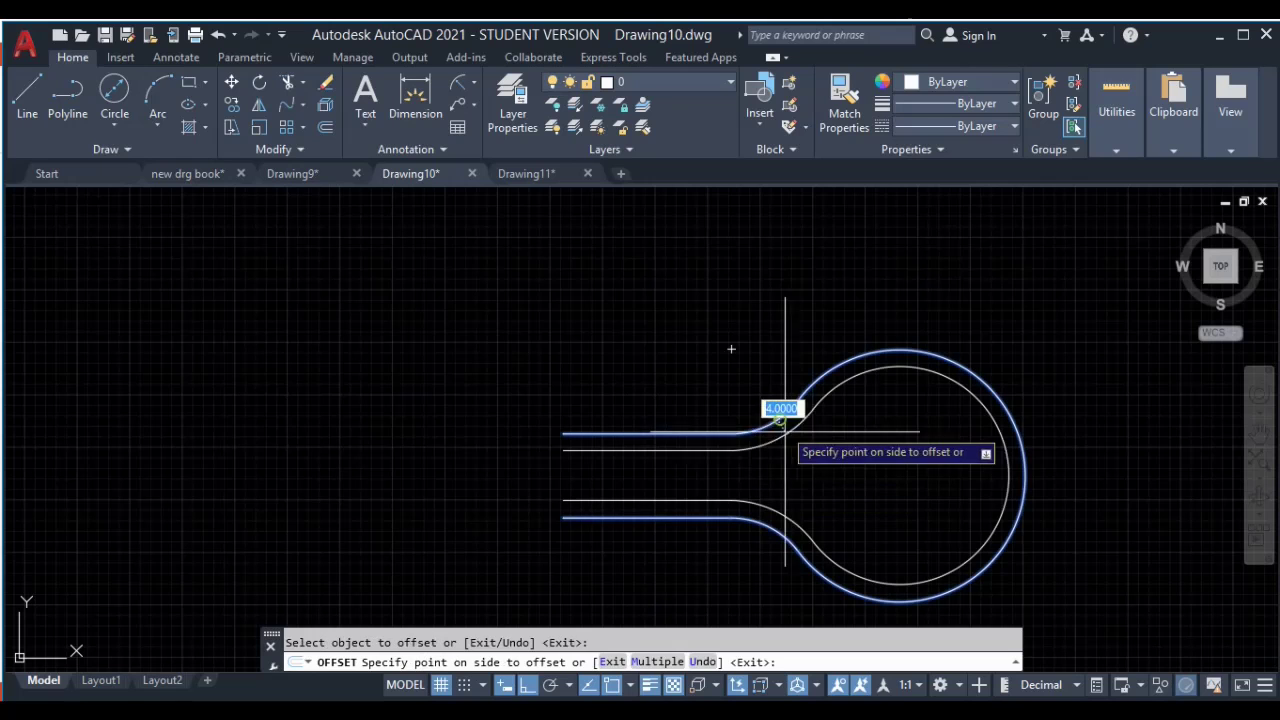
left_click(812, 476)
key("Escape")
scroll(510, 555, "up", 2)
Step: Cap the arm ends with a vertical line and trim the part between the arms
type("l")
key("Return")
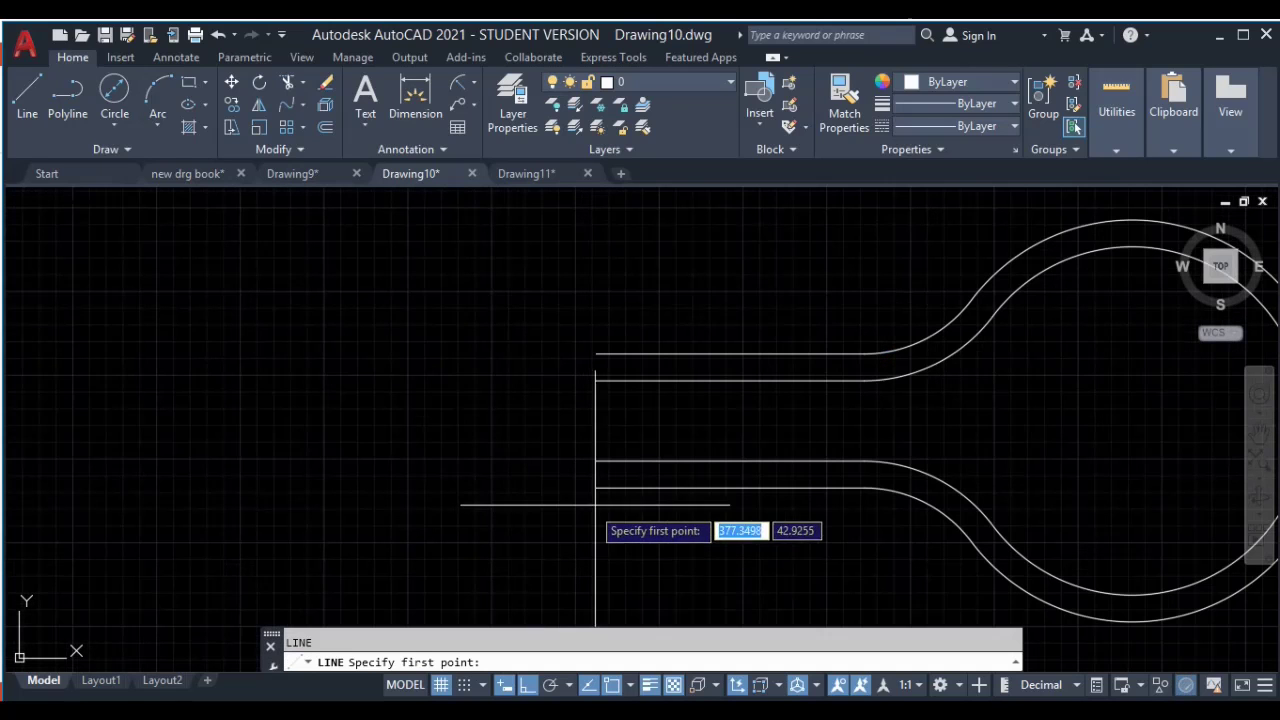
left_click(596, 488)
left_click(596, 353)
key("Escape")
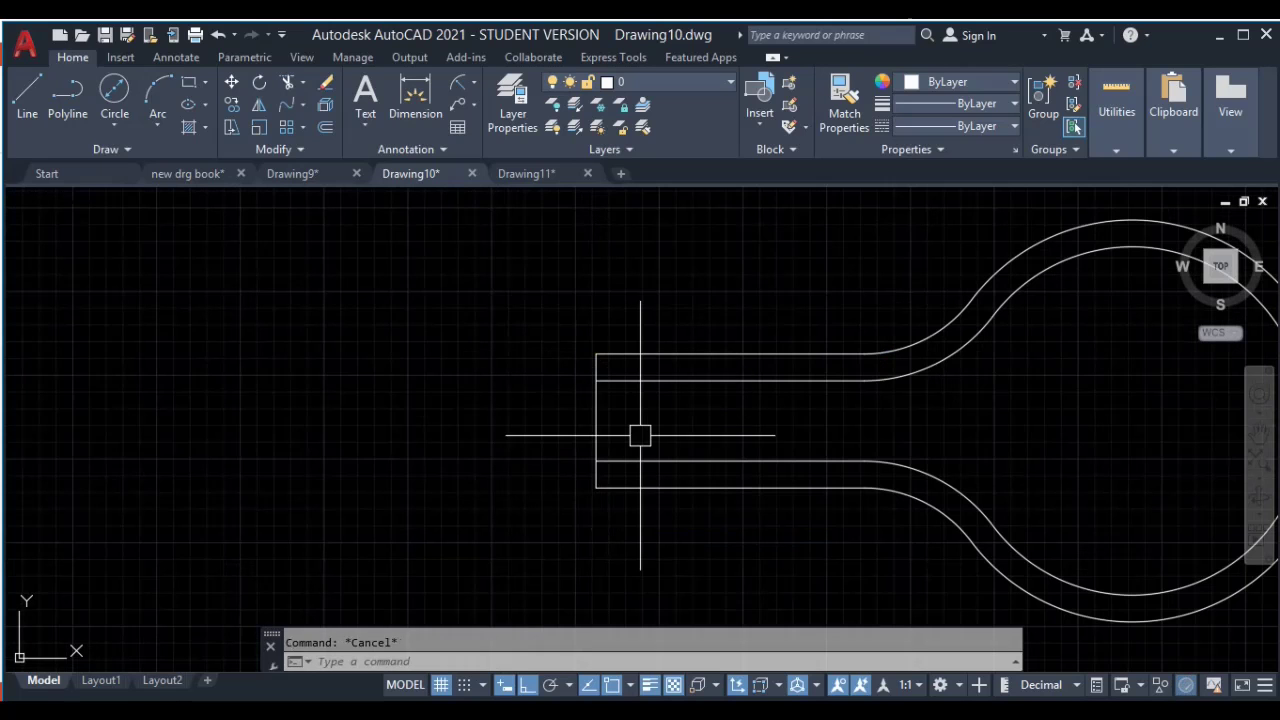
type("tr")
key("Return")
left_click(596, 420)
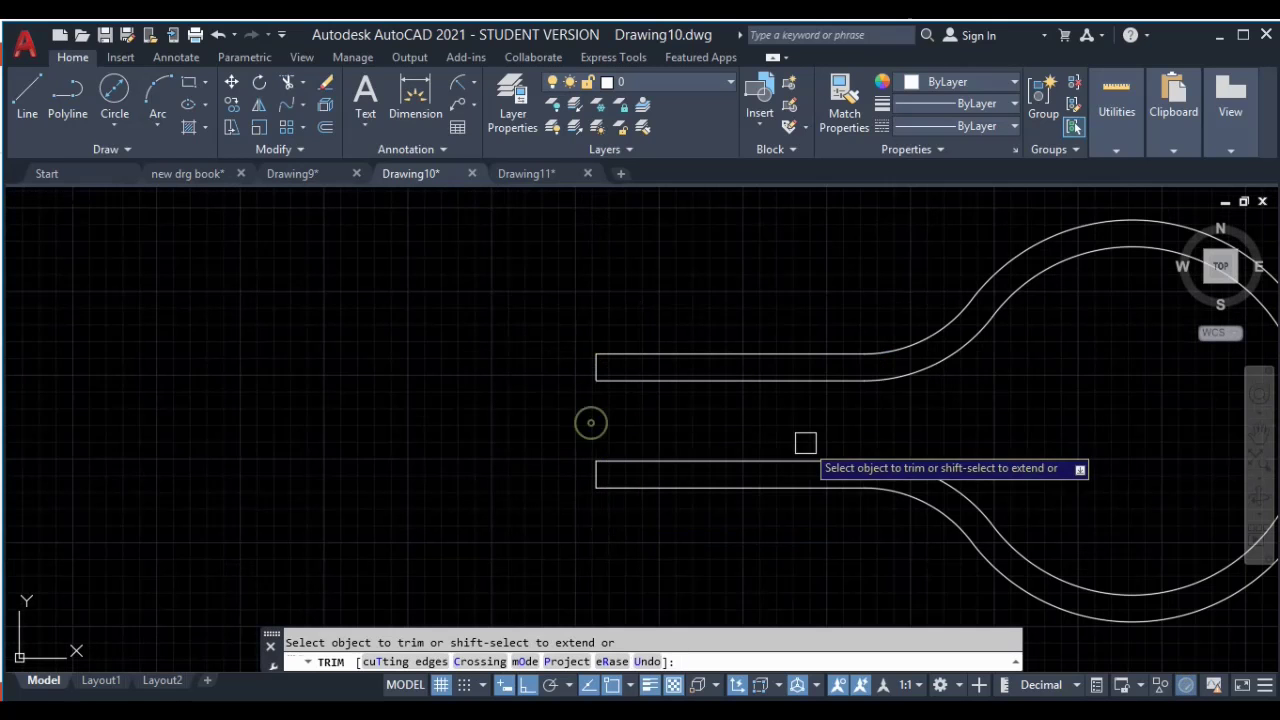
scroll(567, 449, "down", 3)
key("Escape")
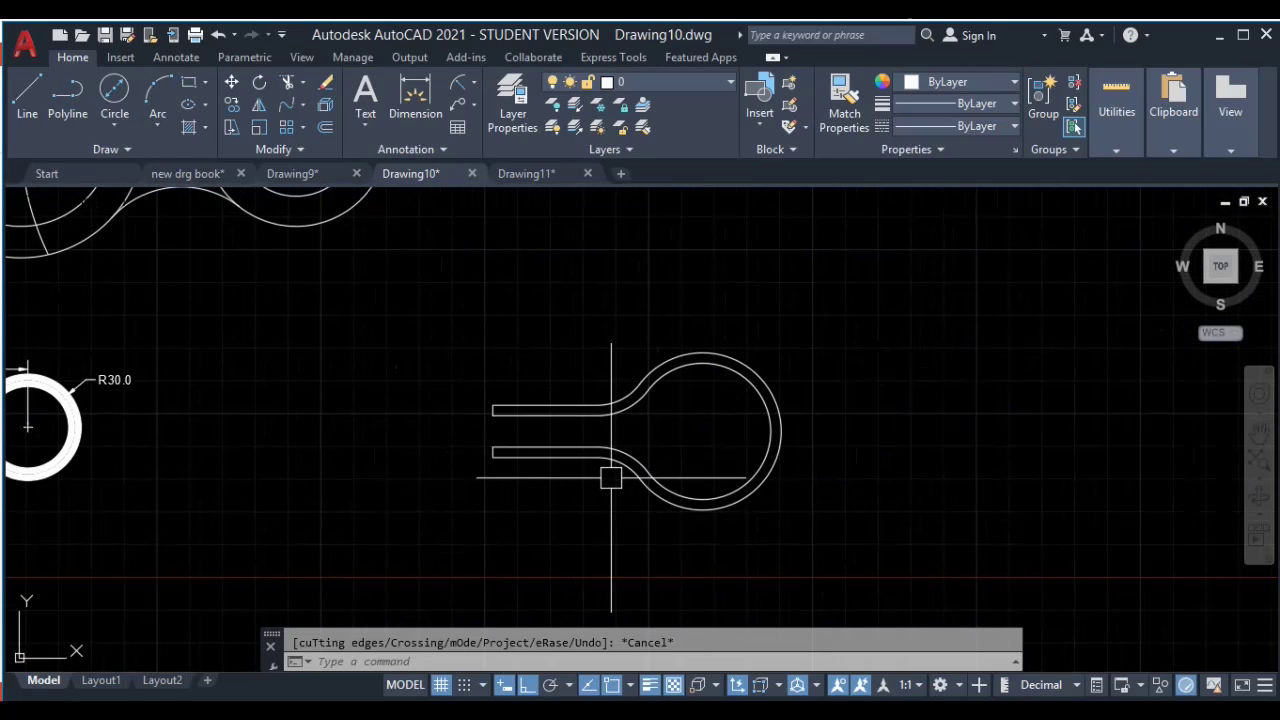
Step: Zoom out and pan to view the finished 4-unit-thick clip
scroll(611, 478, "down", 2)
scroll(600, 440, "up", 1)
scroll(560, 430, "down", 1)
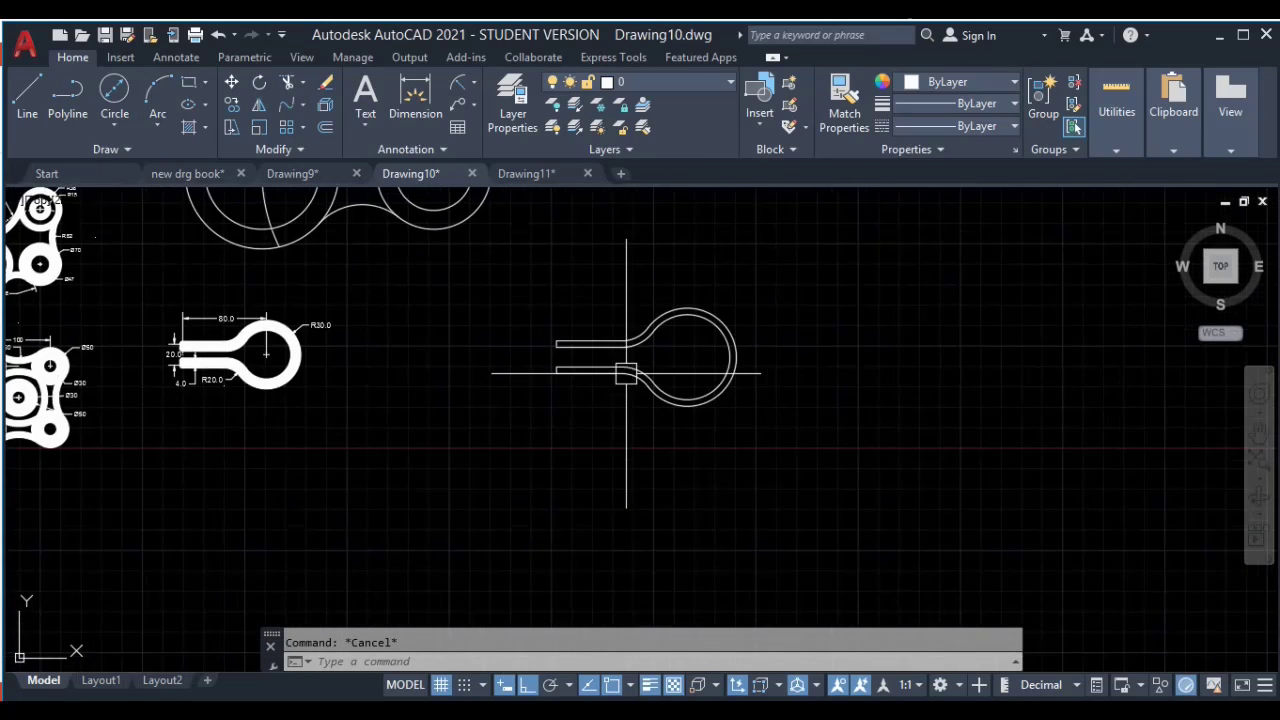
middle_click_drag(546, 376, 586, 410)
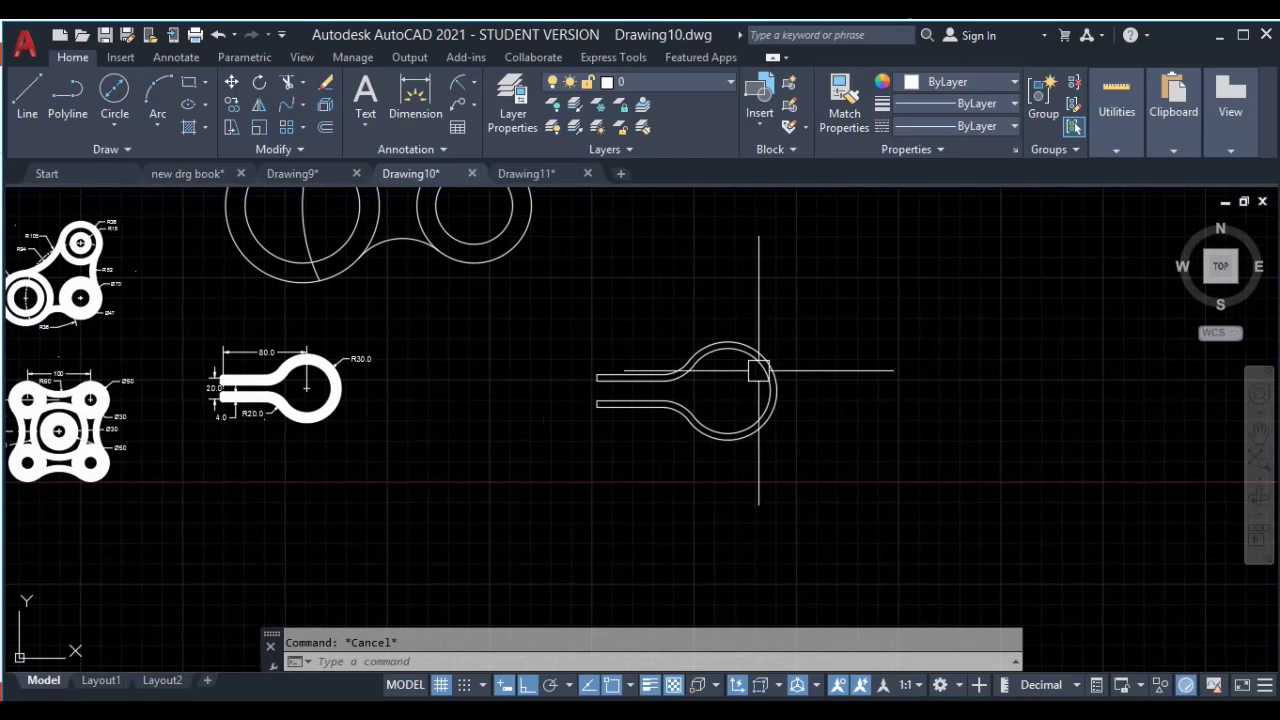
scroll(752, 399, "down", 2)
scroll(724, 530, "down", 2)
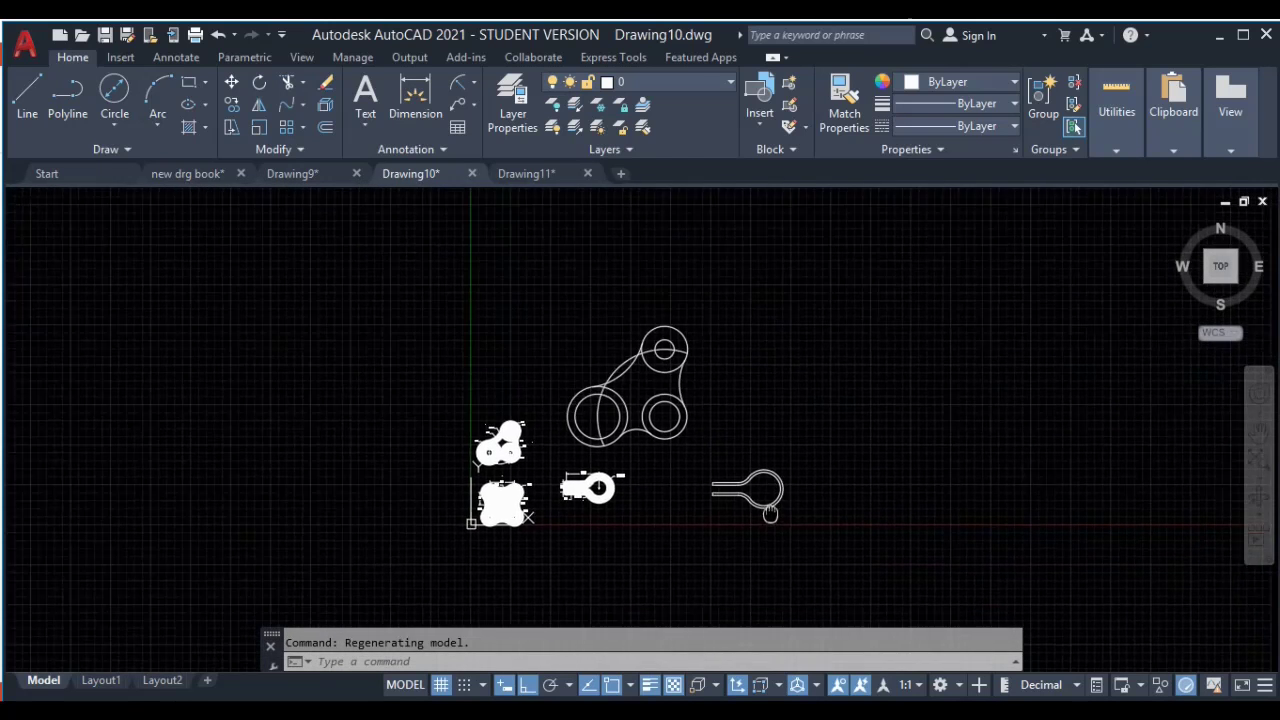
middle_click_drag(701, 537, 669, 506)
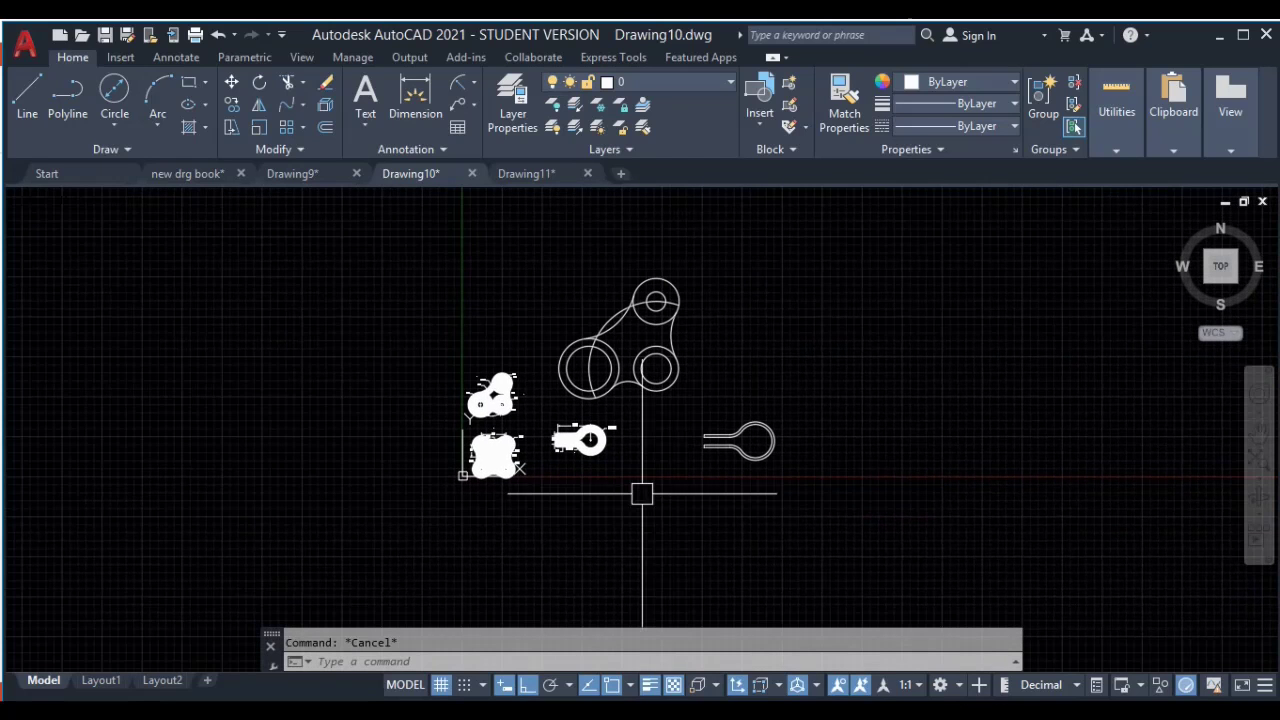